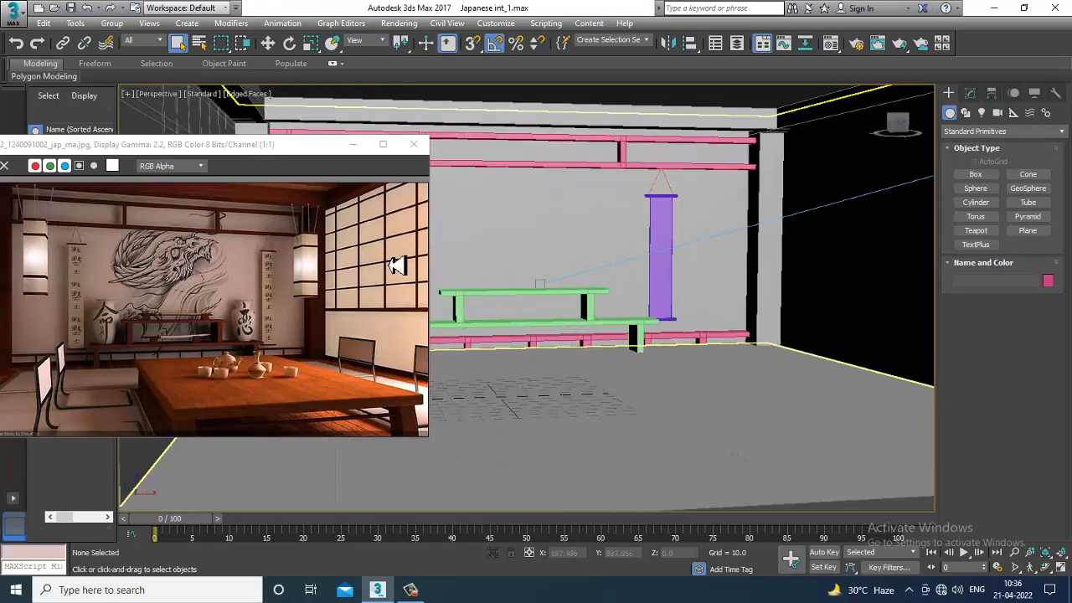
Reposition the reference image window and enlarge the image around the hanging lantern beside the sliding screen.
drag(289, 166, 208, 153)
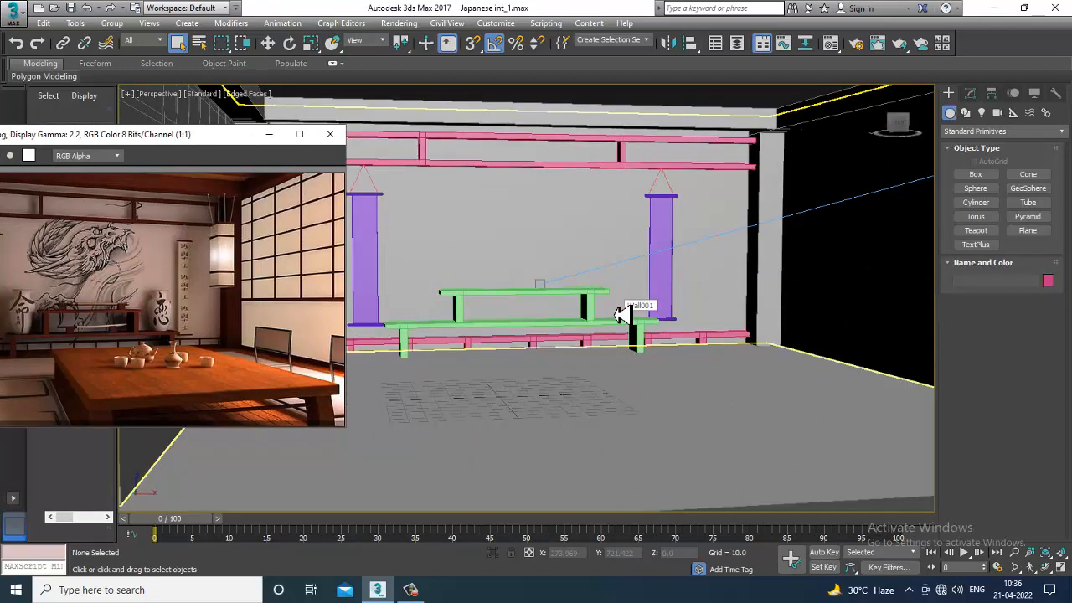
drag(172, 155, 247, 153)
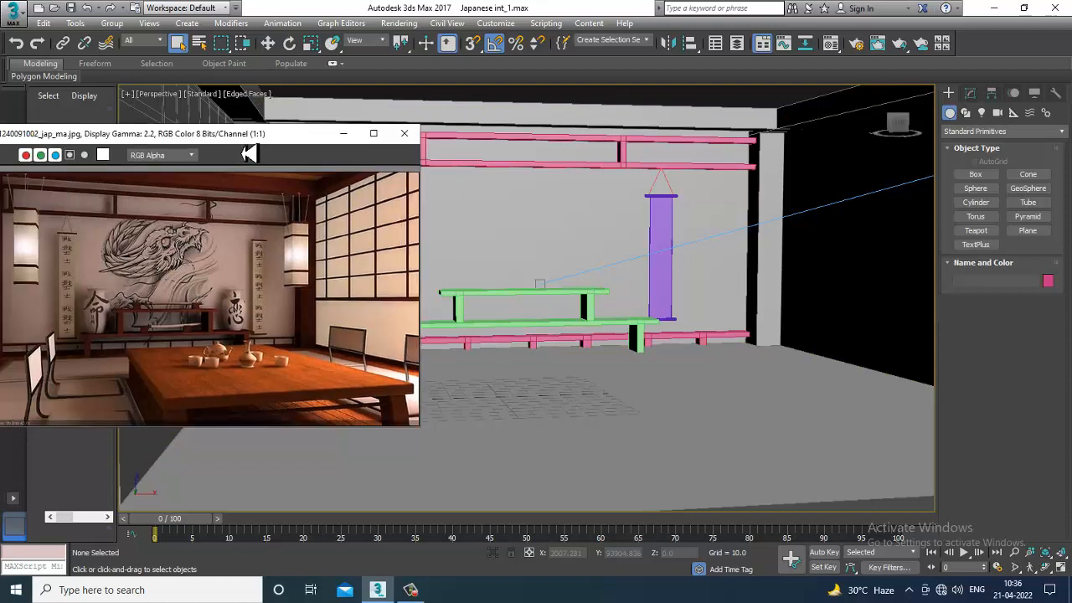
scroll(315, 203, up, 1)
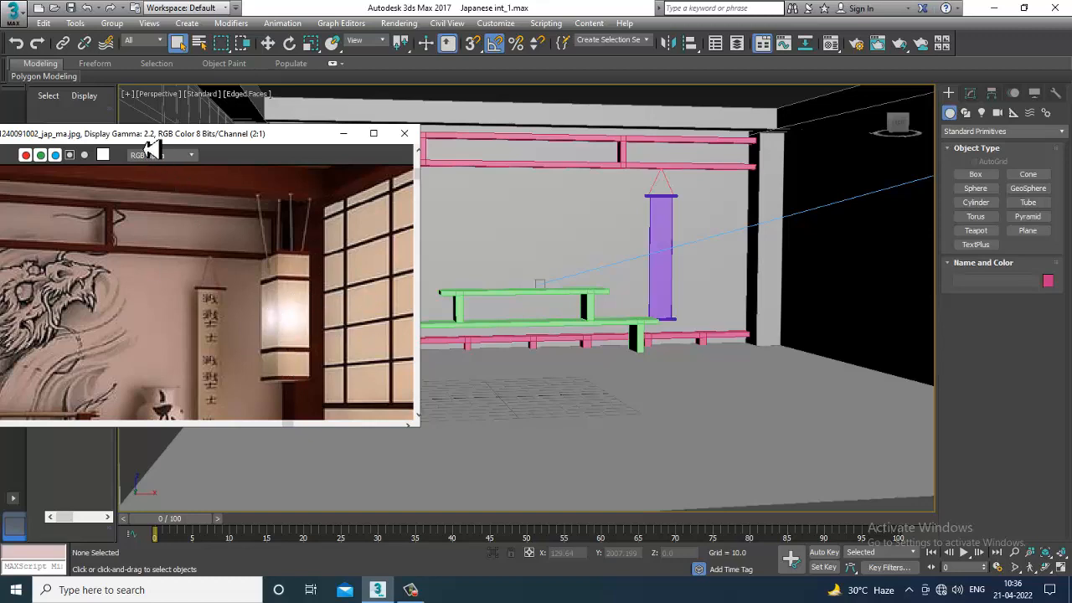
drag(149, 134, 245, 102)
middle_drag(334, 309, 266, 306)
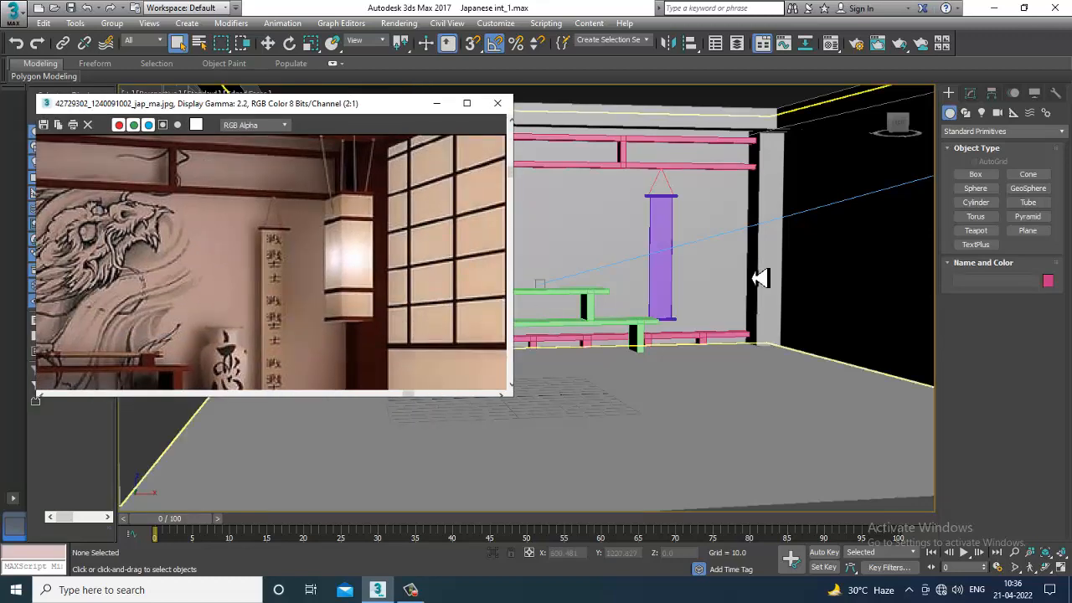
Create a box with a base about 26.4 long and 28.1 wide in the top view, beside the room's corner column.
alt+middle_drag(755, 277, 710, 306)
click(978, 177)
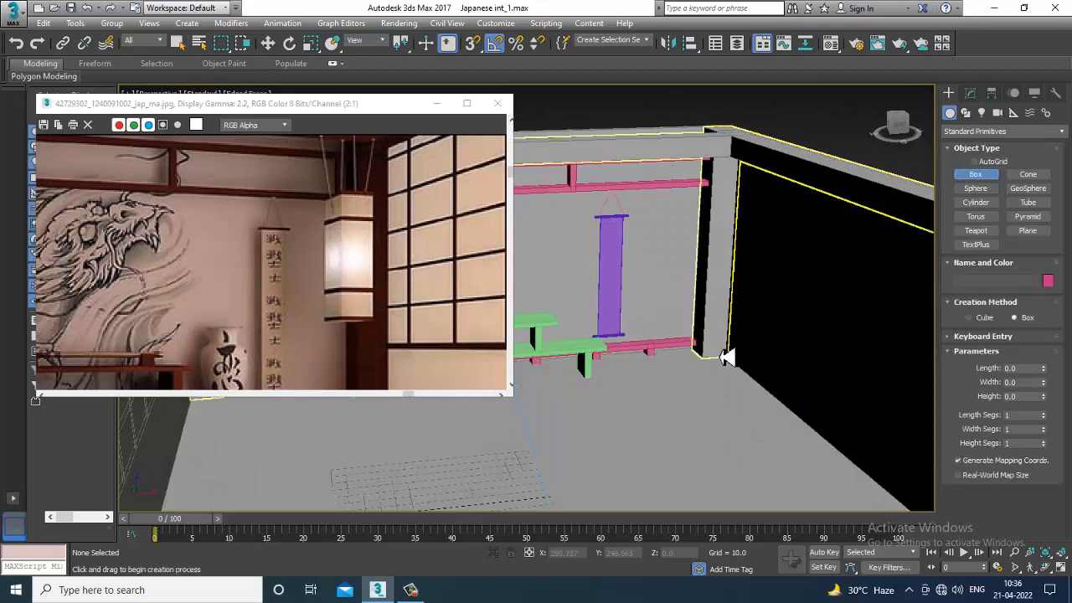
scroll(681, 360, up, 4)
key(alt+w)
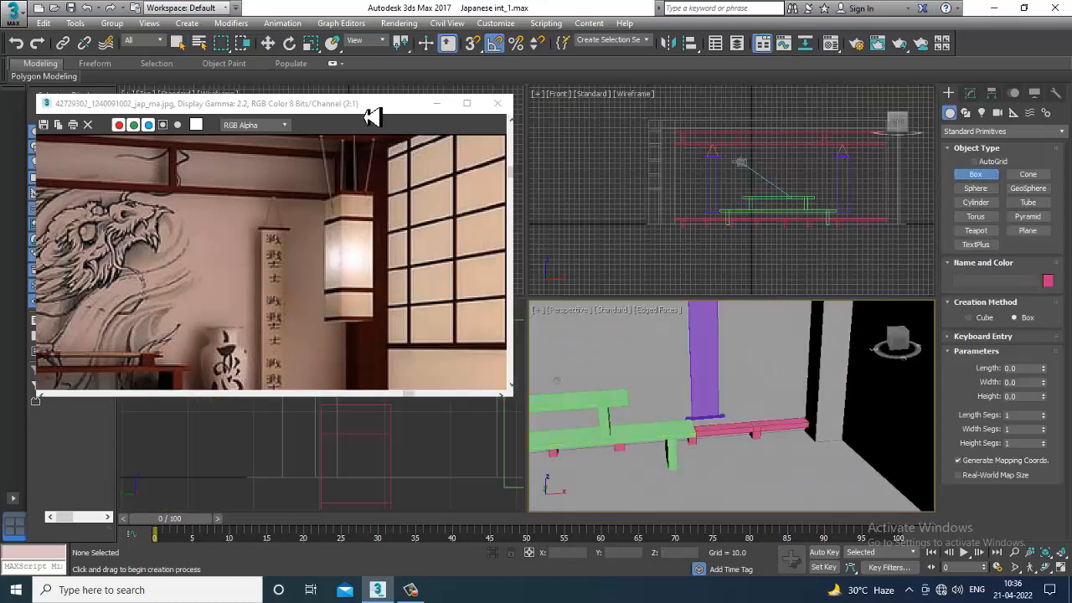
drag(365, 107, 298, 106)
right_click(471, 237)
key(alt+w)
scroll(630, 335, up, 2)
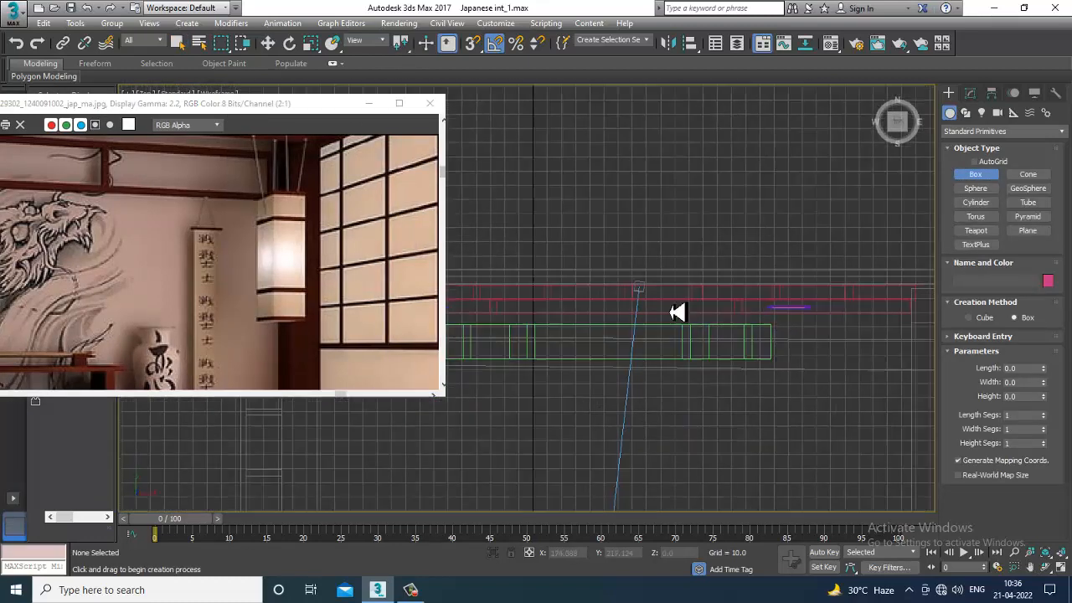
scroll(677, 312, up, 3)
middle_drag(687, 318, 711, 328)
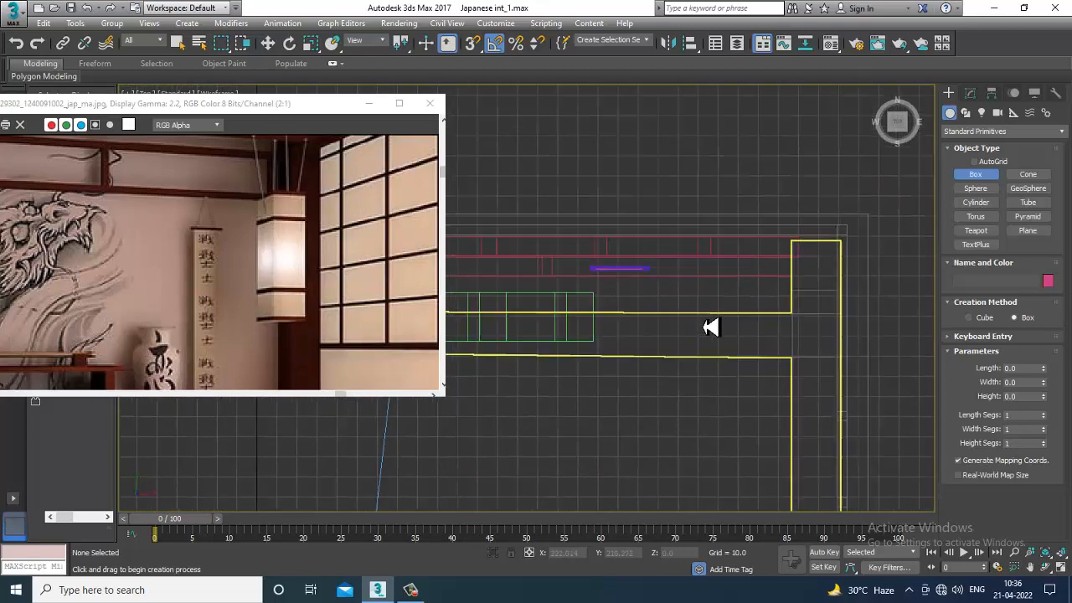
drag(692, 333, 738, 377)
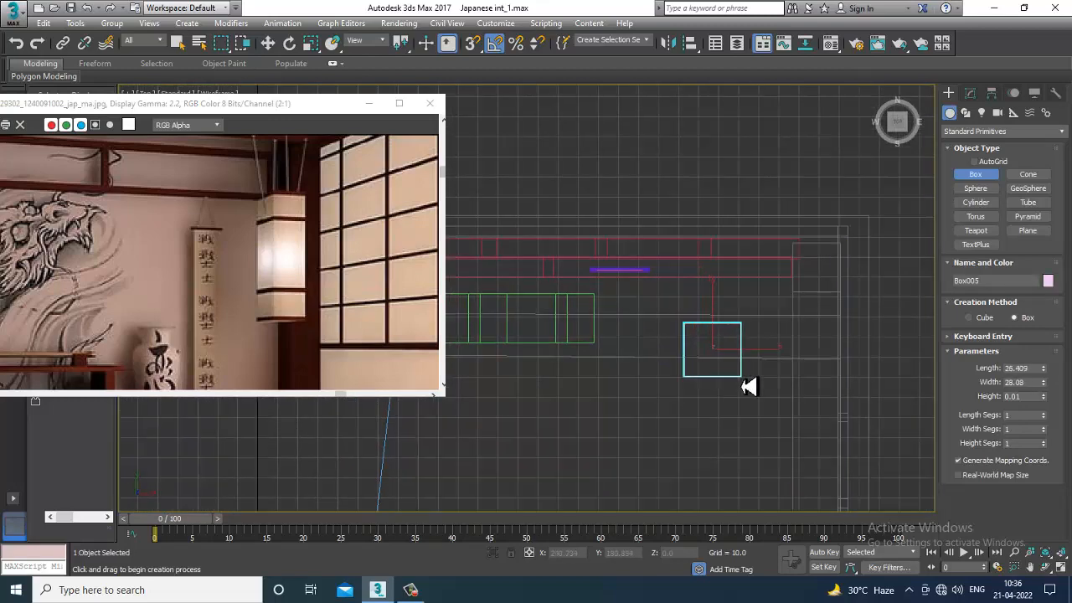
Resize the new box to about 69 high, 23.8 long and 25.3 wide to match the lantern's proportions.
key(w)
key(alt+w)
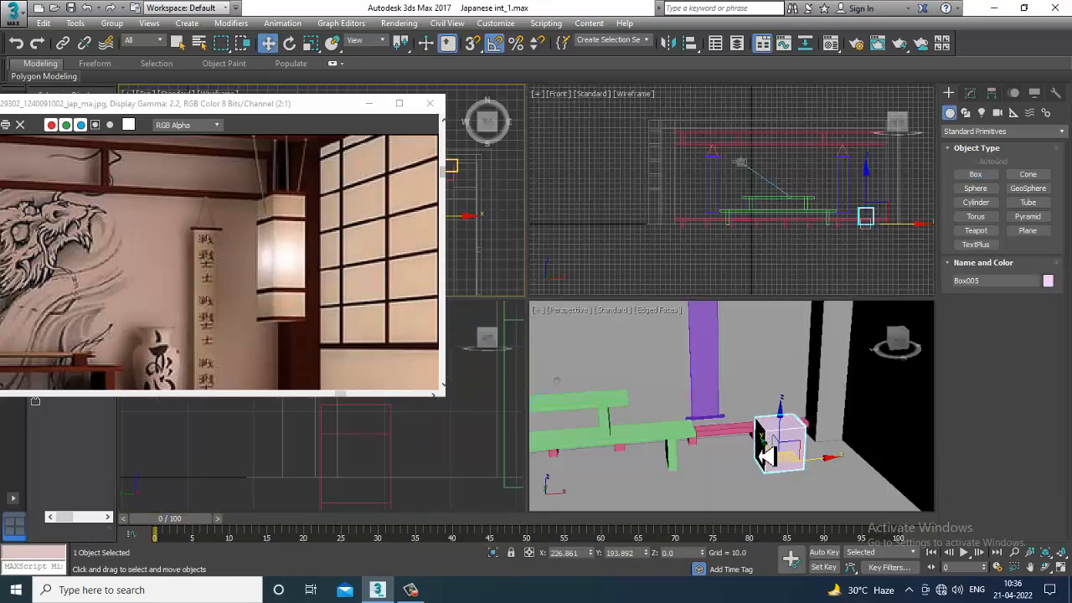
middle_click(792, 475)
key(alt+w)
scroll(729, 385, down, 4)
alt+middle_drag(761, 447, 720, 421)
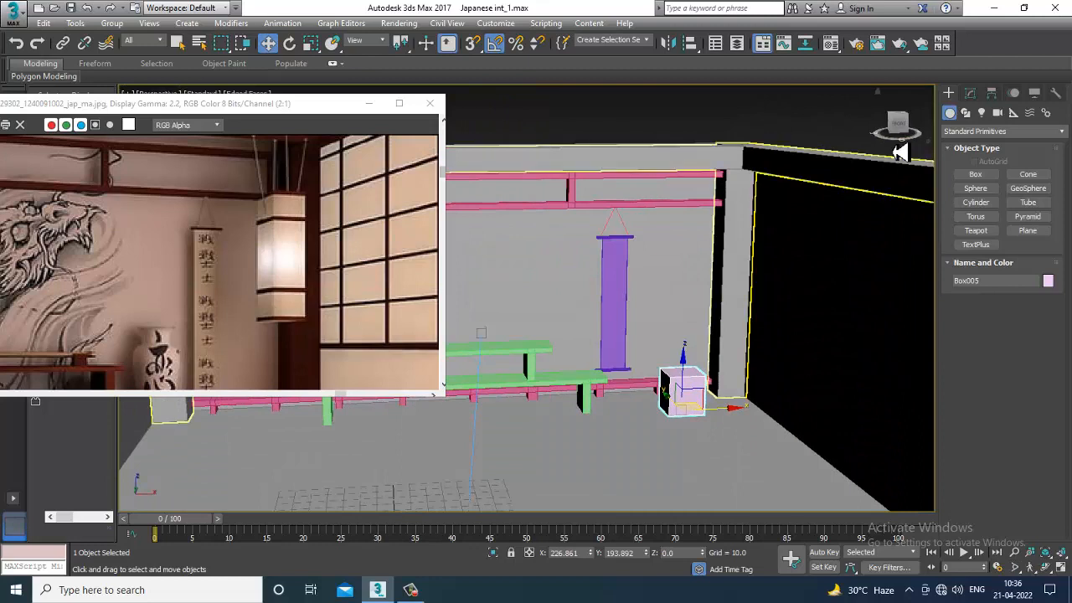
click(969, 93)
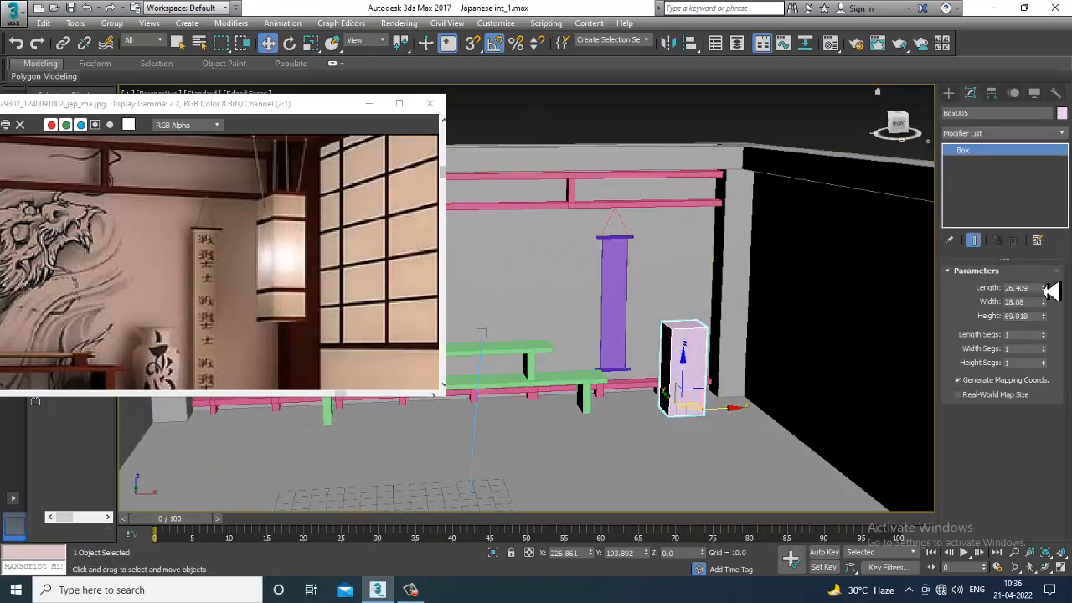
drag(1052, 314, 1047, 307)
Place the lantern box at about Y 200.6 and Z 72, and reduce its base to about 22.8 by 24.
drag(689, 380, 689, 290)
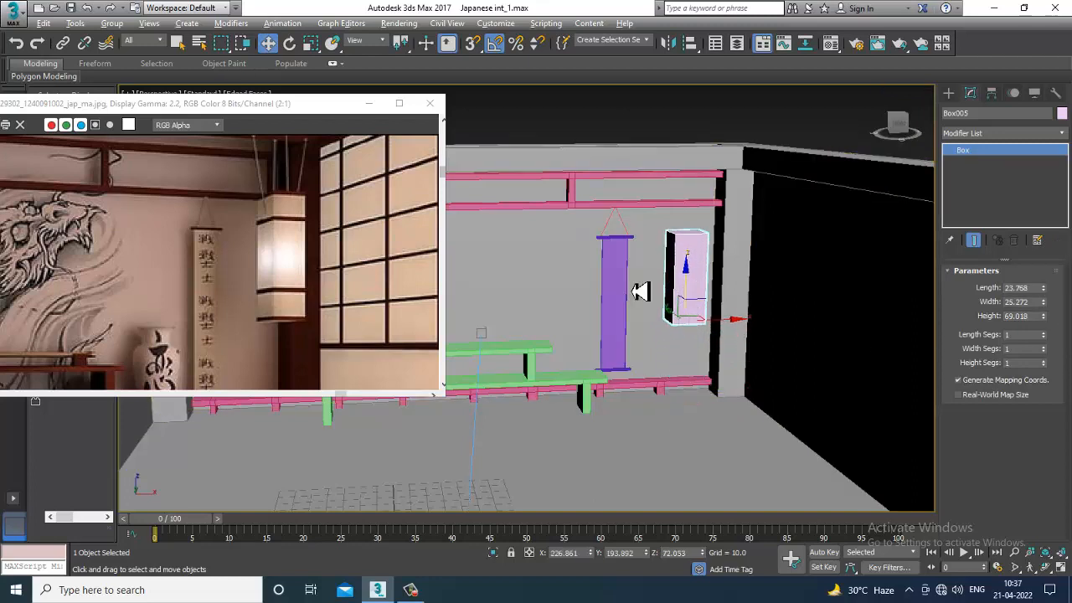
alt+middle_drag(641, 290, 747, 321)
key(alt+w)
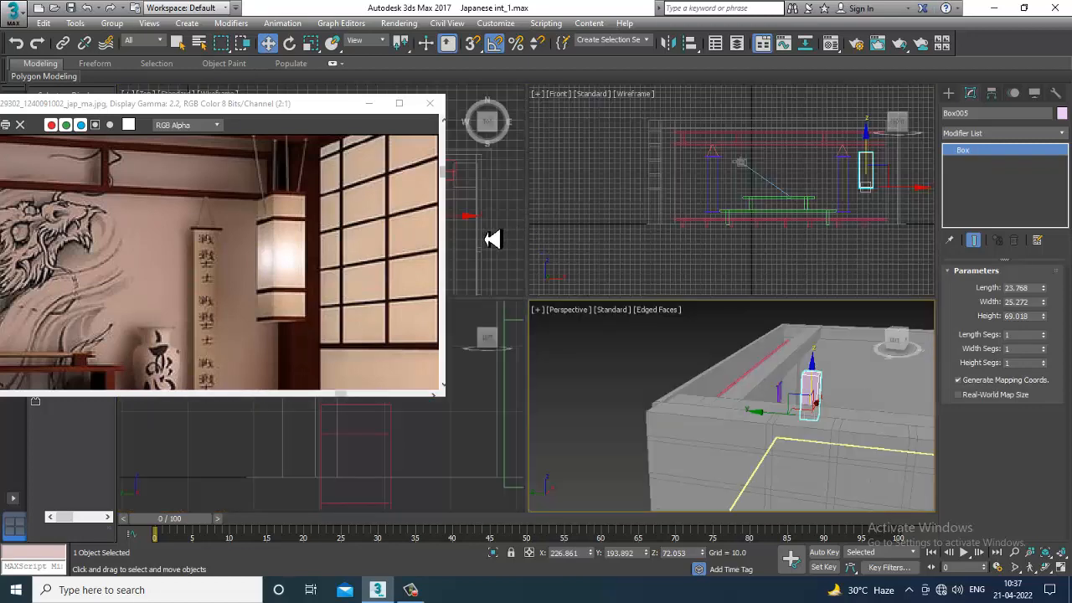
key(alt+w)
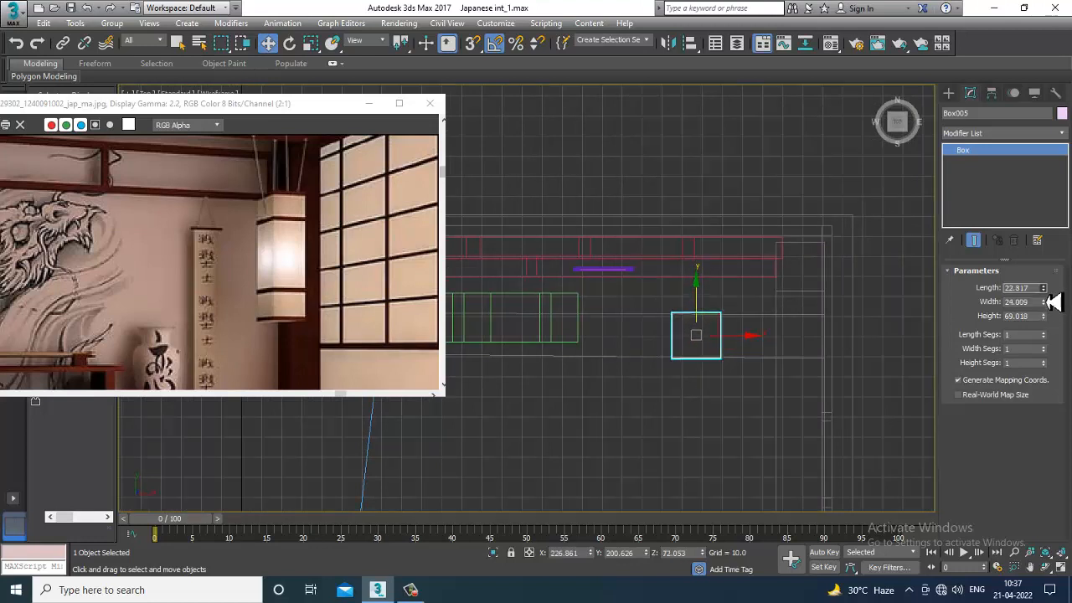
Compare the box with the lantern in the reference image and raise it to about Z 86.3.
key(alt+w)
middle_click(813, 401)
key(alt+w)
alt+middle_drag(814, 401, 701, 359)
scroll(689, 340, up, 3)
click(194, 249)
middle_drag(227, 364, 225, 296)
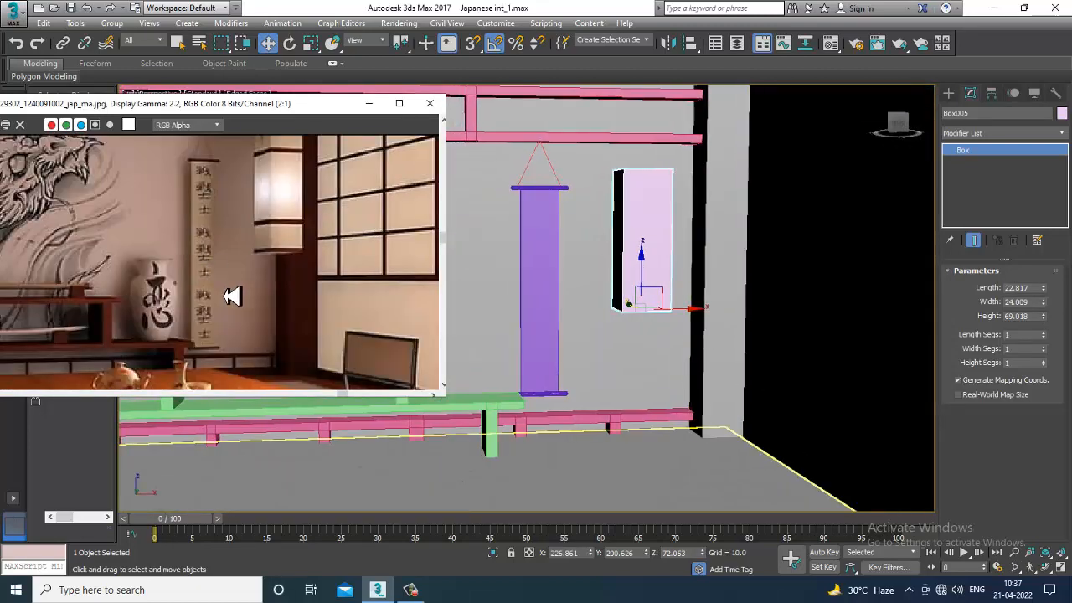
alt+middle_drag(661, 324, 699, 279)
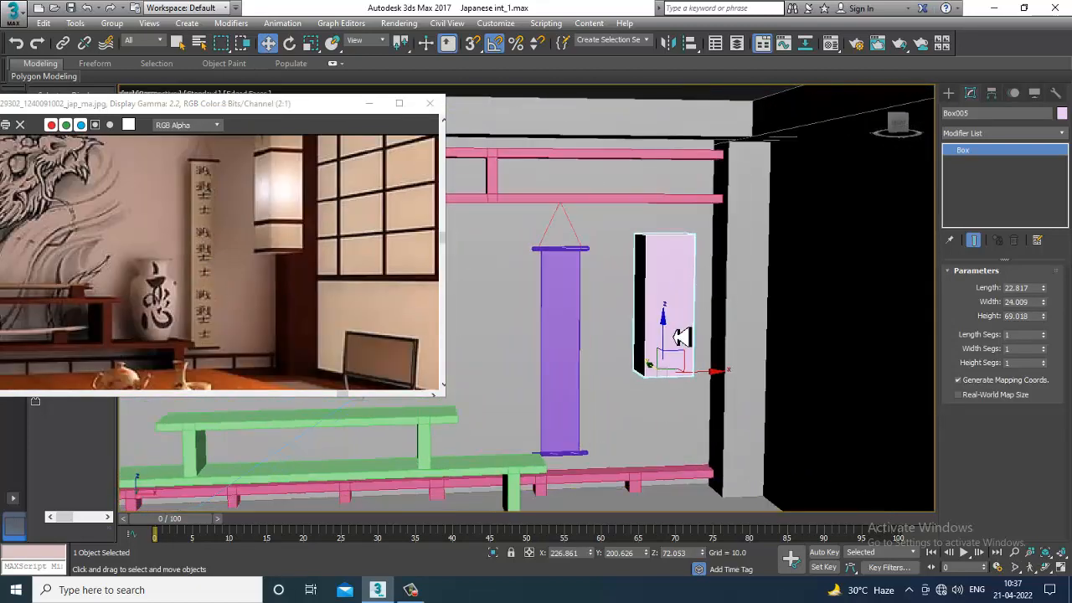
drag(669, 337, 668, 313)
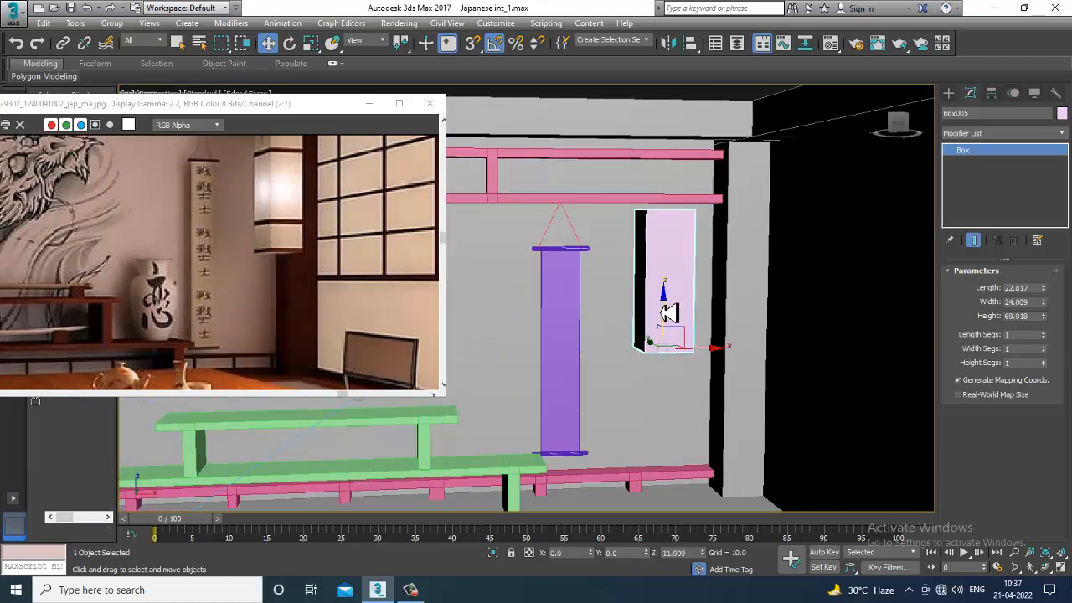
middle_drag(62, 232, 65, 313)
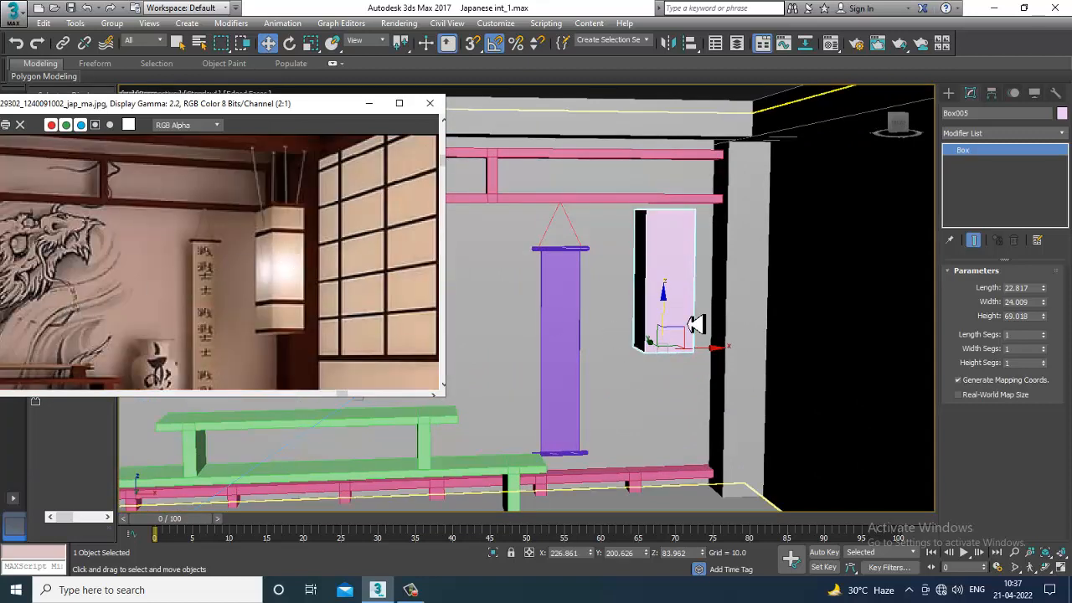
drag(675, 316, 674, 311)
Draw a slanted suspension line in the front view from above the upper wall beam down to the lantern box's upper-left corner.
click(948, 93)
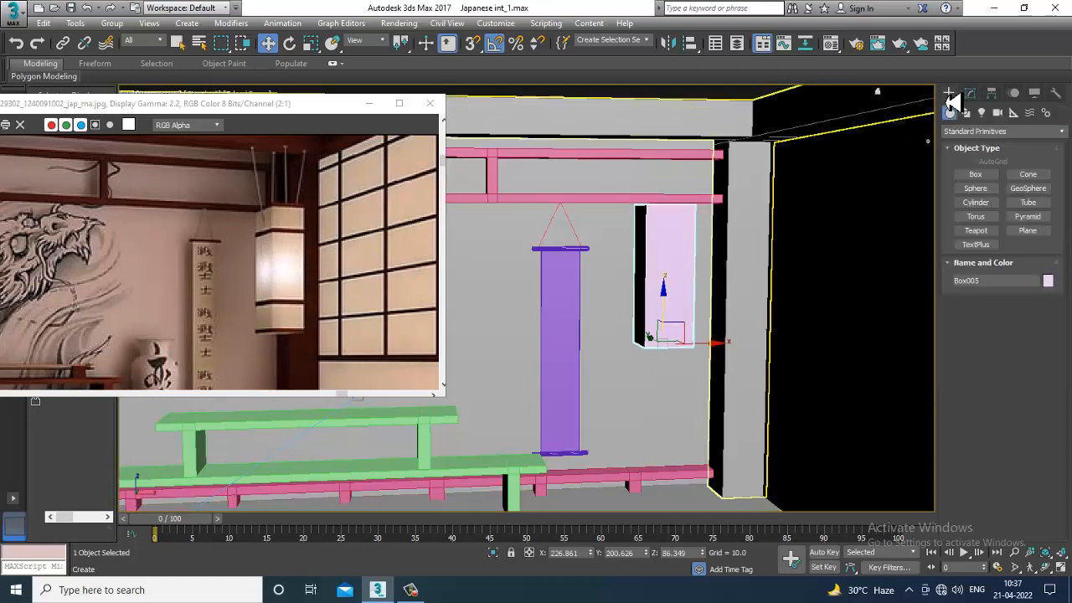
click(966, 112)
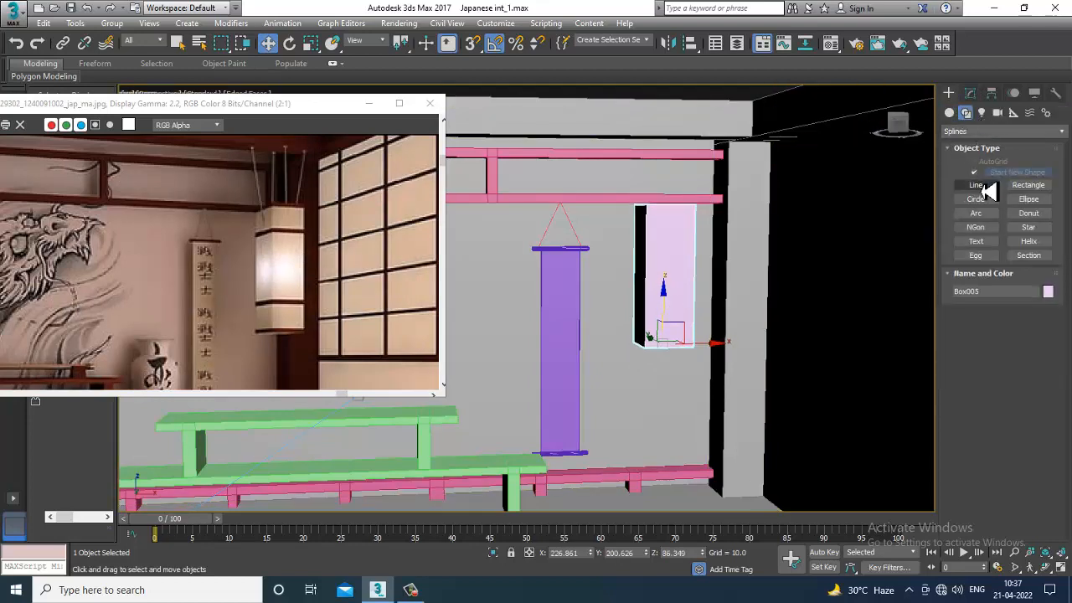
click(976, 185)
key(alt+w)
key(alt+w)
middle_drag(780, 187, 728, 259)
scroll(768, 192, up, 5)
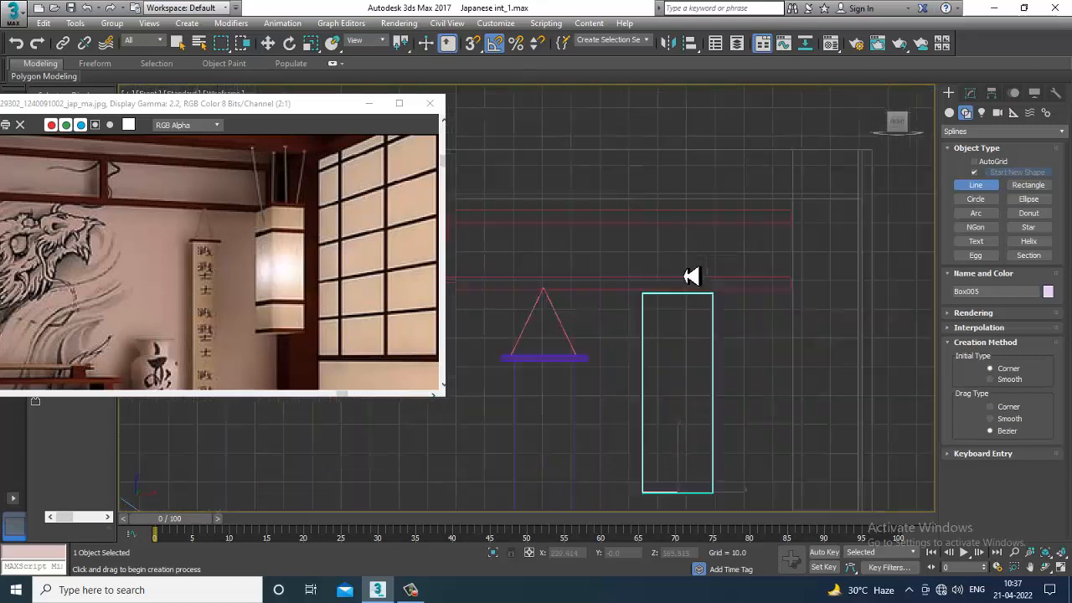
scroll(688, 275, up, 2)
middle_drag(634, 182, 701, 261)
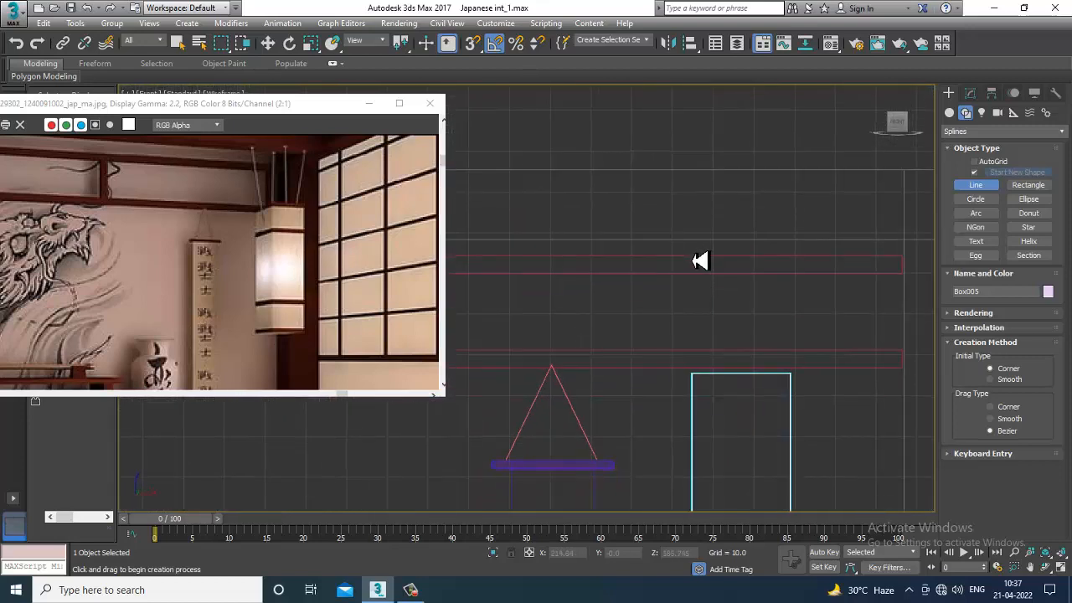
click(676, 244)
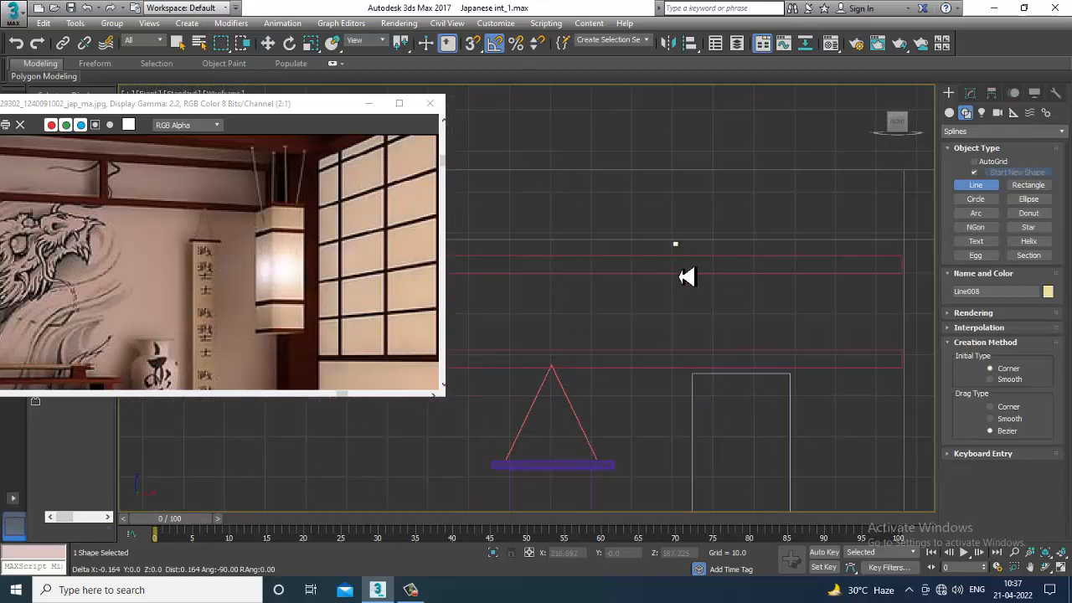
click(695, 389)
right_click(694, 389)
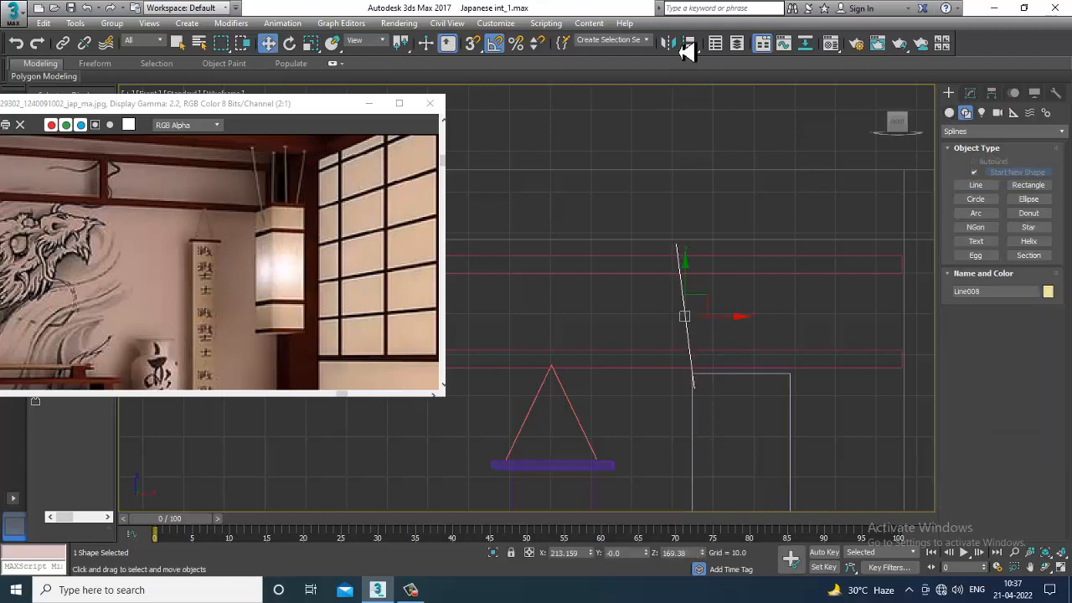
Mirror the suspension line on X as a copy and move the copy to the box's upper-right corner.
click(668, 44)
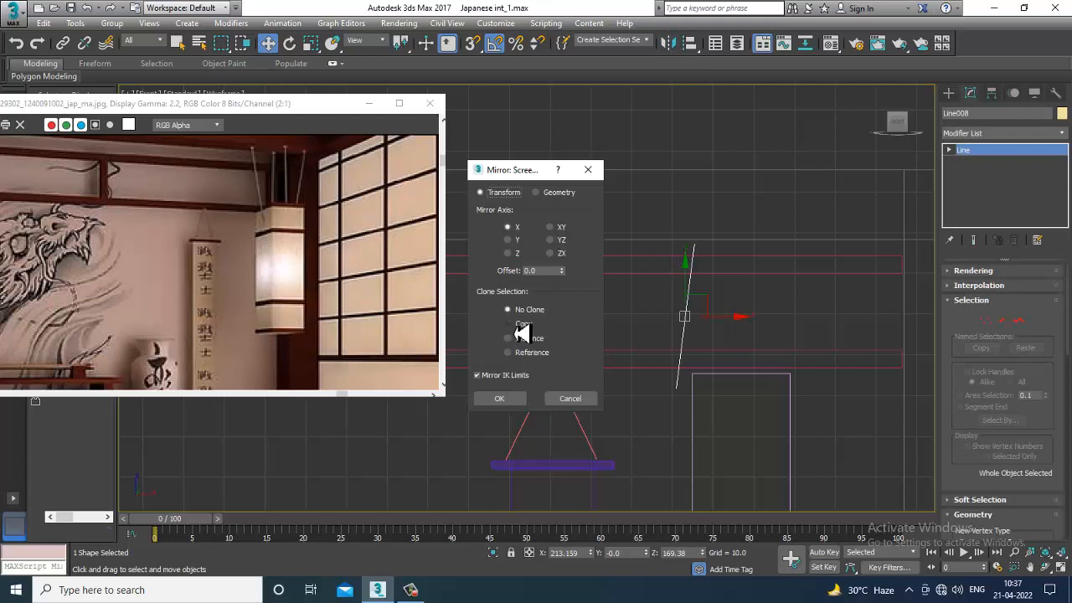
click(520, 324)
click(512, 403)
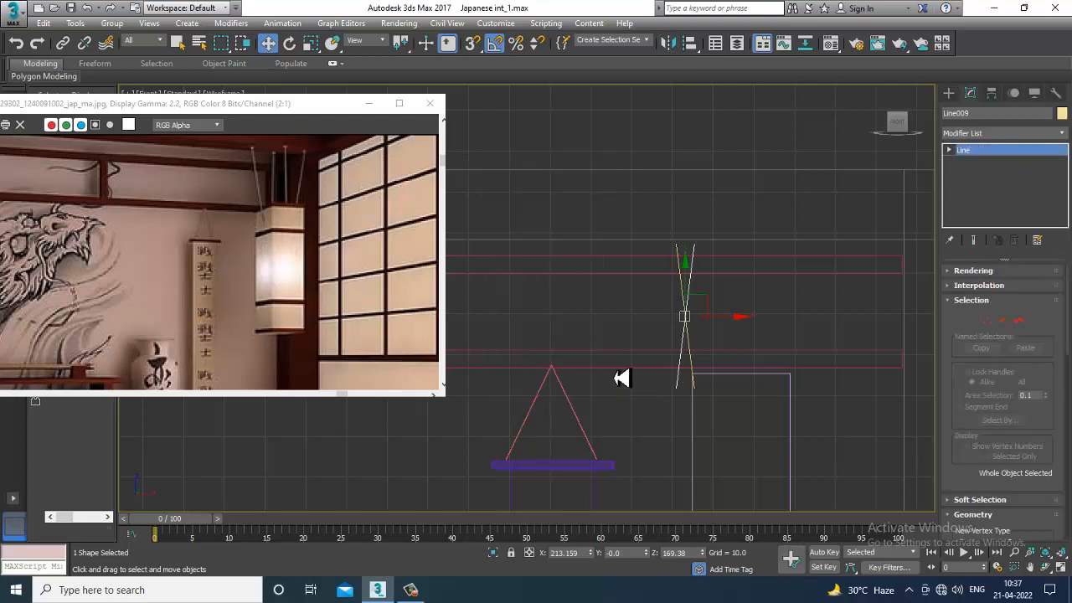
drag(729, 329, 847, 326)
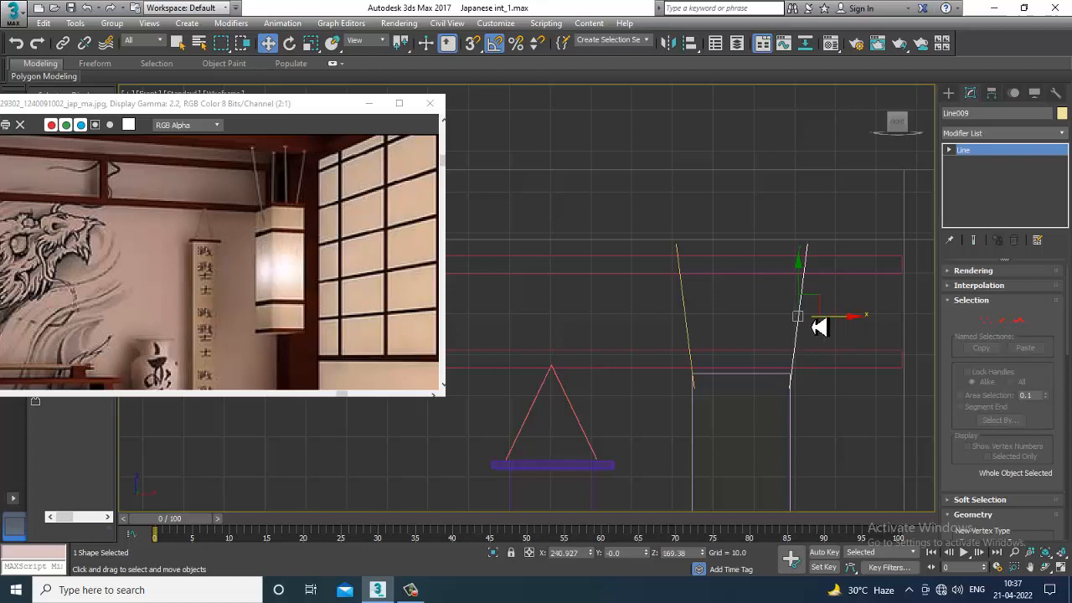
Move both suspension lines together in the top view onto the lantern box, at about Y 202.
key(alt+w)
key(alt+w)
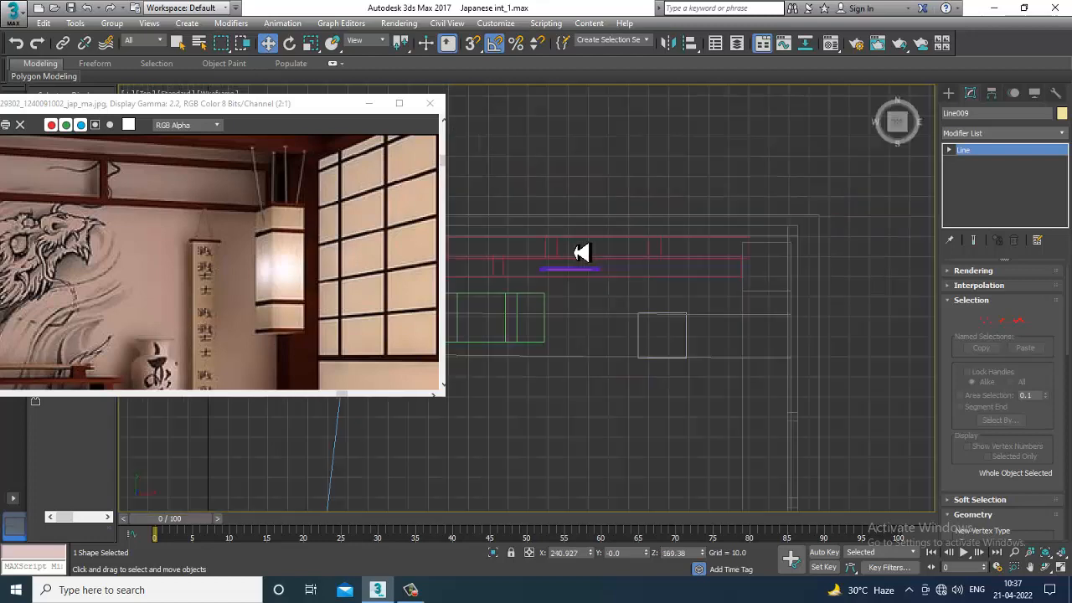
scroll(633, 239, up, 6)
scroll(772, 419, up, 2)
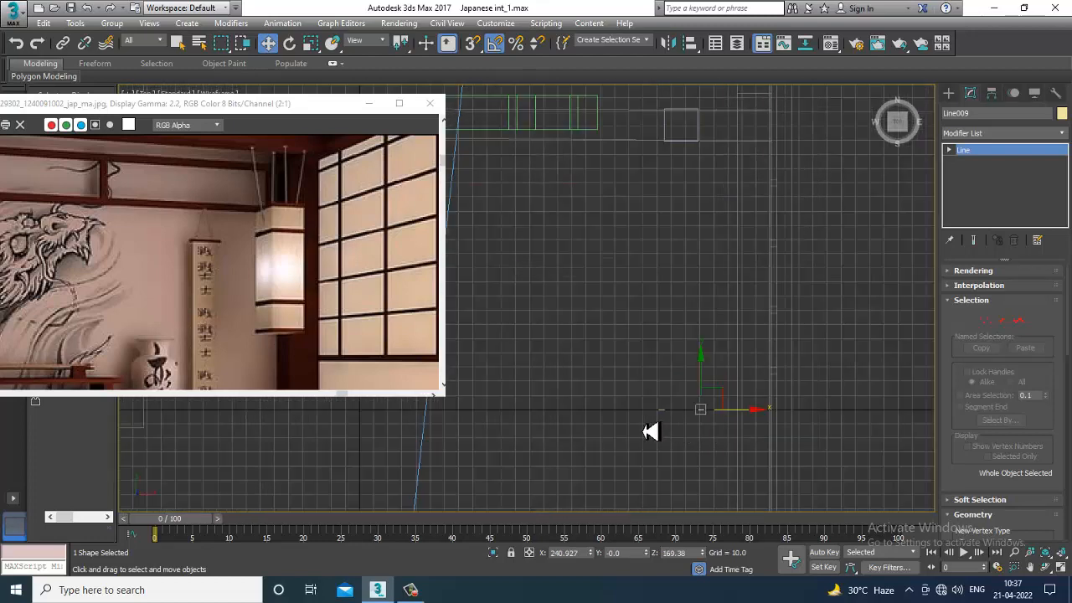
drag(733, 393, 675, 148)
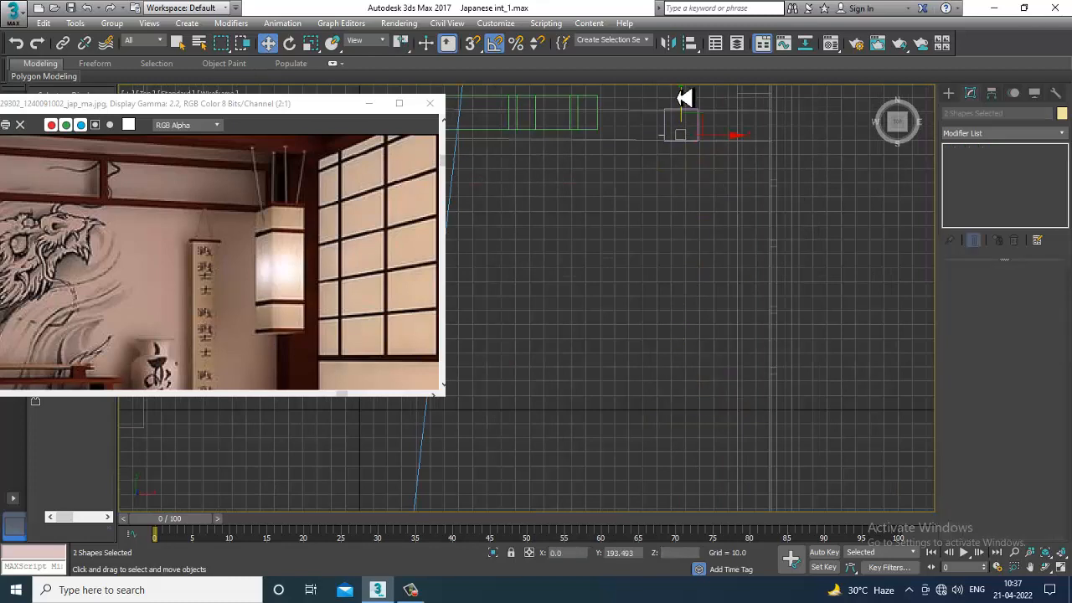
Enable viewport rendering on the left suspension line so it has a radial thickness of 1.0.
key(alt+w)
right_click(807, 394)
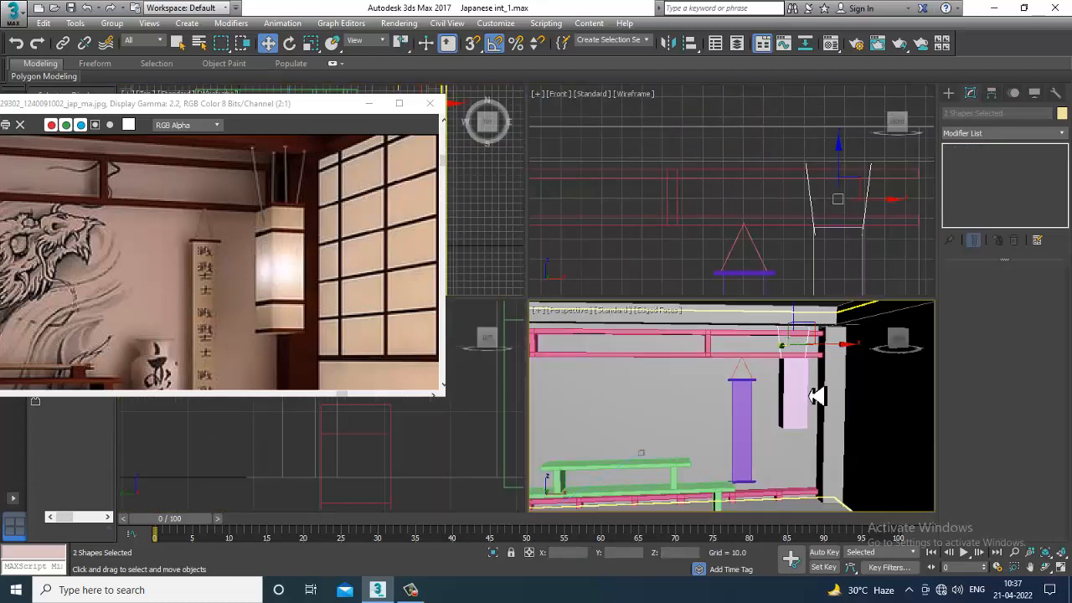
key(alt+w)
alt+middle_drag(766, 359, 605, 278)
click(605, 278)
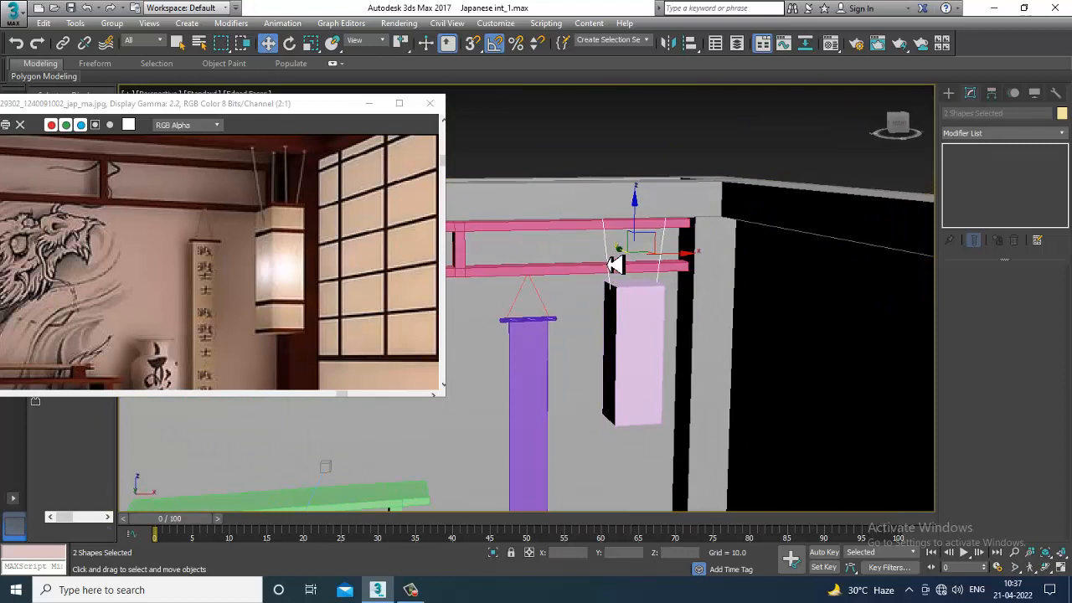
click(965, 273)
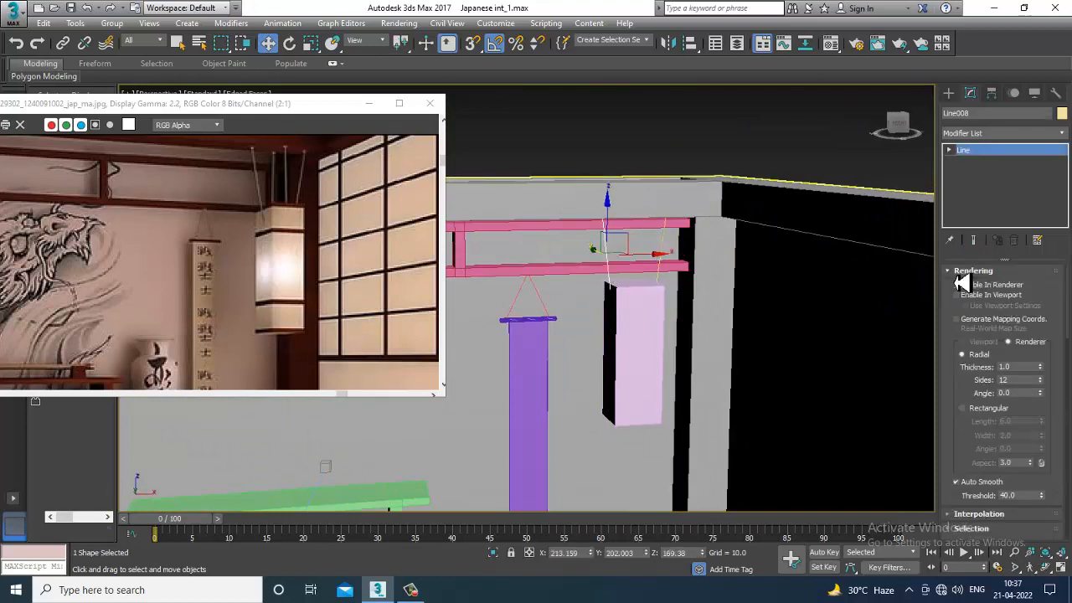
middle_drag(725, 324, 730, 339)
scroll(668, 305, up, 4)
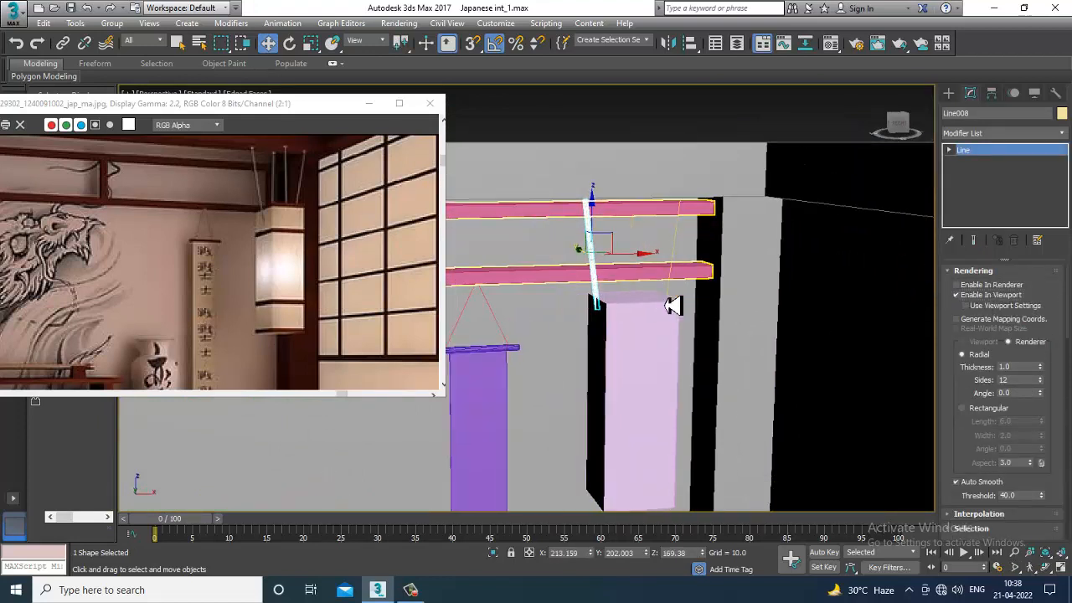
Set the left suspension line's radial thickness to 0.31 and enable viewport rendering on the right suspension line.
middle_drag(657, 274, 700, 343)
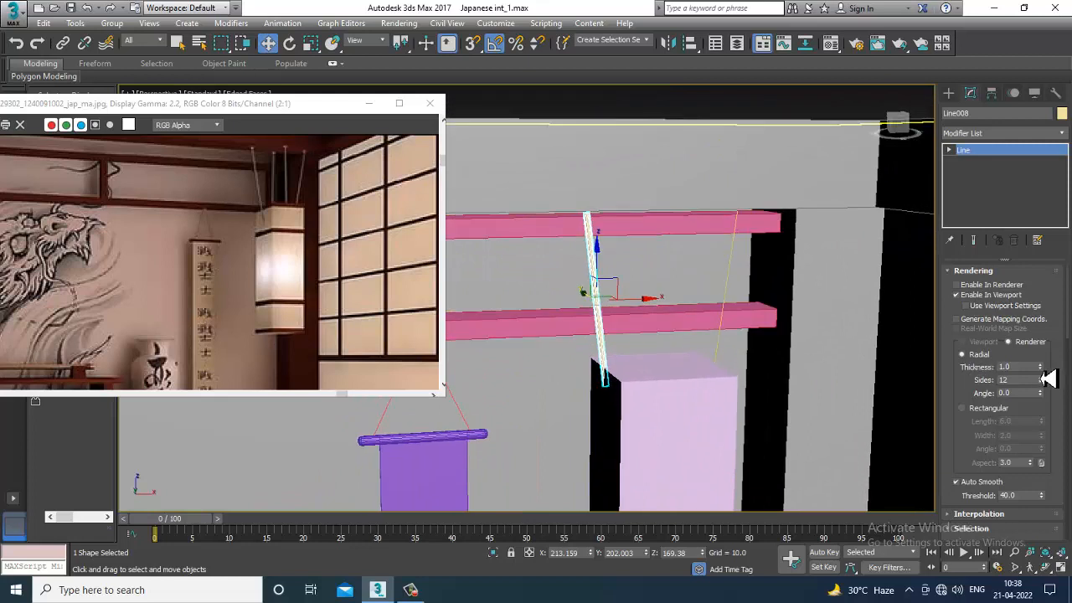
drag(1040, 368, 1053, 416)
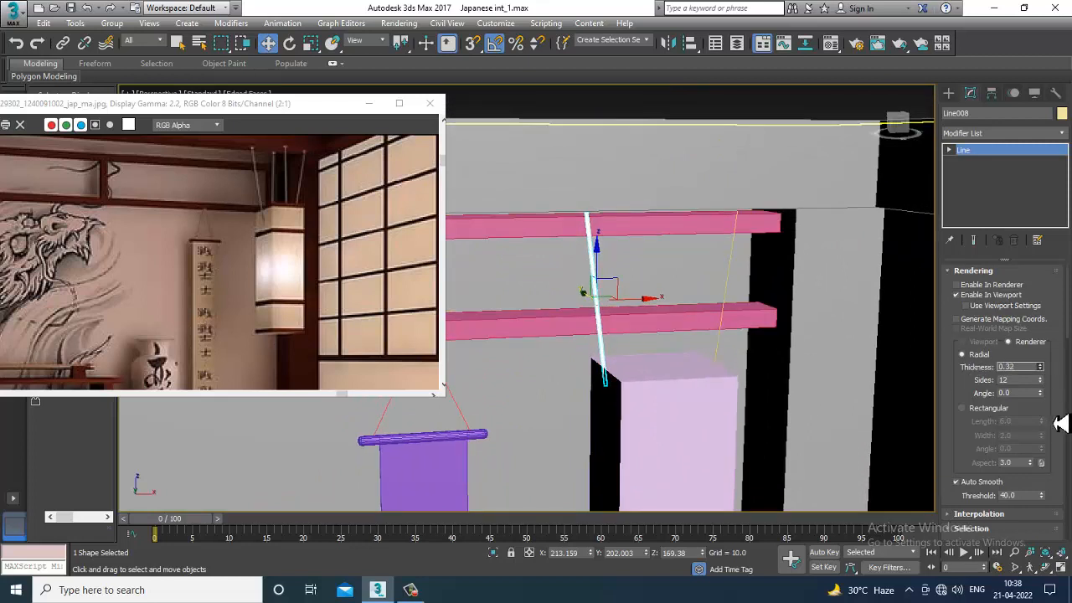
mouse_move(666, 297)
middle_down()
mouse_move(673, 310)
mouse_move(666, 298)
middle_up()
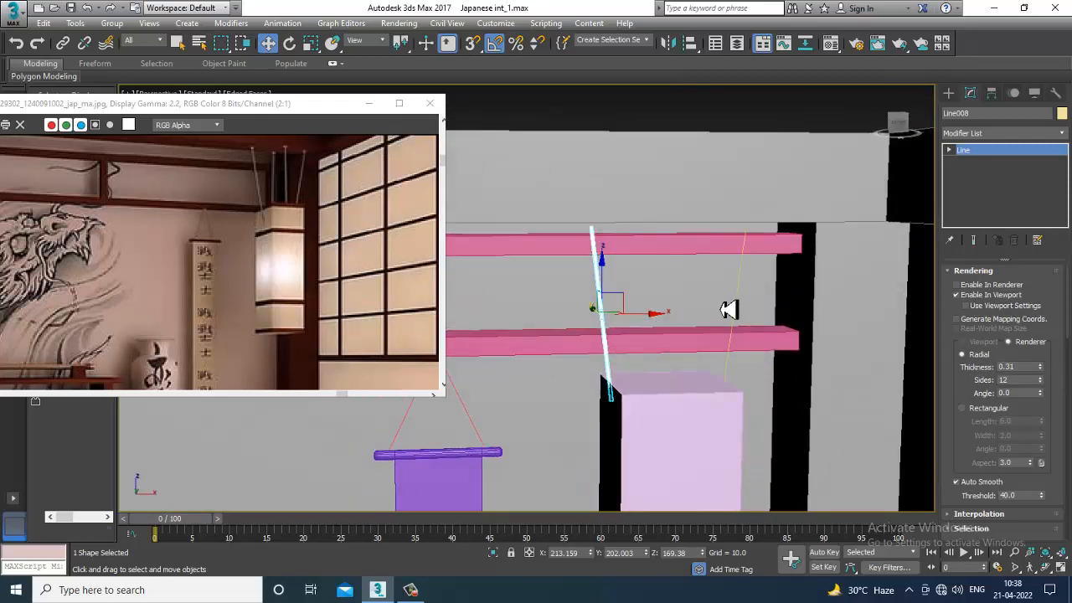
click(745, 314)
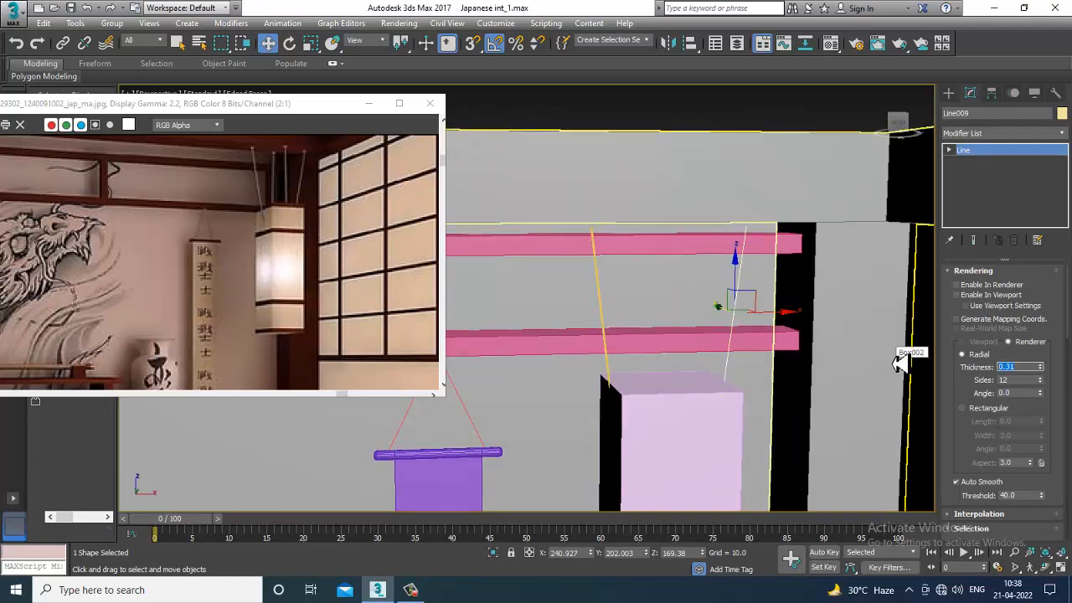
click(956, 295)
Copy the right suspension line along X toward the middle of the lantern box, at about X 229.3.
alt+middle_drag(885, 304, 818, 318)
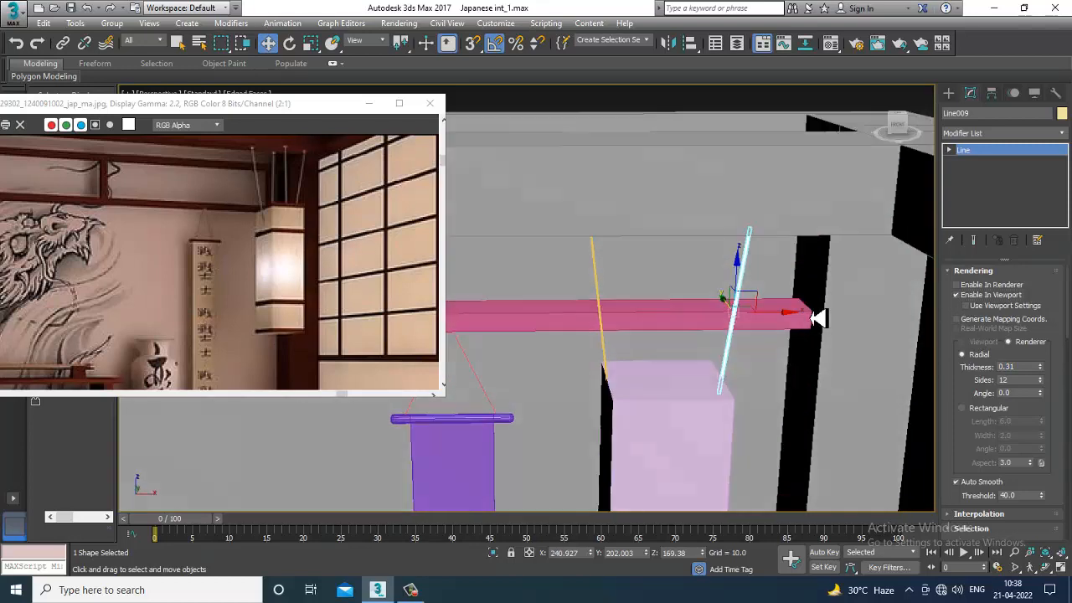
mouse_move(750, 323)
shift+mouse_down()
mouse_move(712, 313)
mouse_move(722, 310)
mouse_move(703, 322)
shift+mouse_up()
click(527, 361)
Rotate the copied line about the vertical axis and move it back to the rear top edge of the lantern box.
key(alt+w)
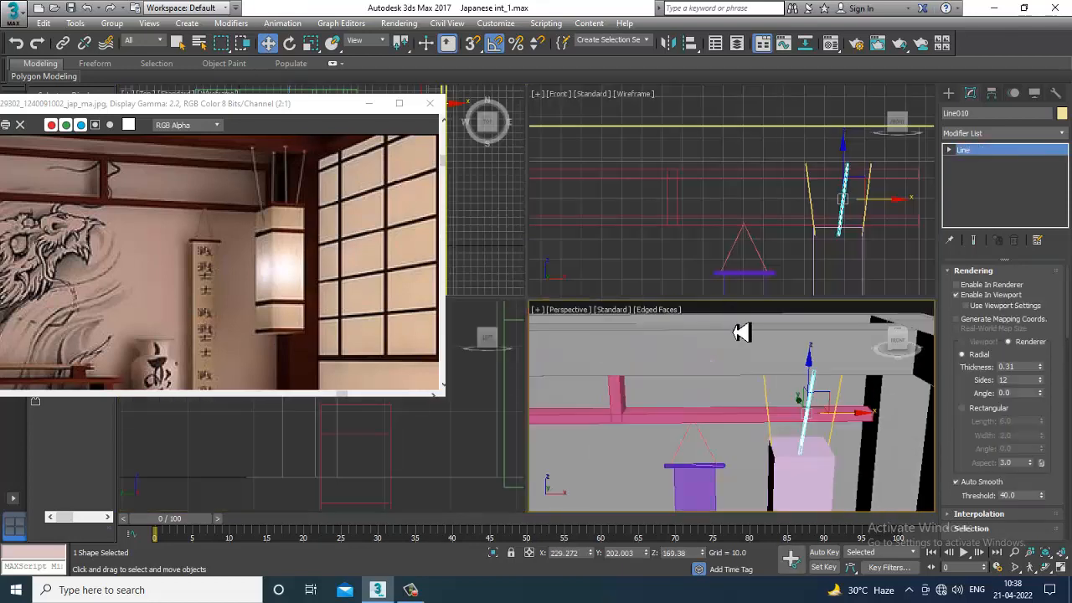
middle_drag(787, 381, 731, 382)
key(alt+w)
alt+middle_drag(804, 339, 686, 388)
key(e)
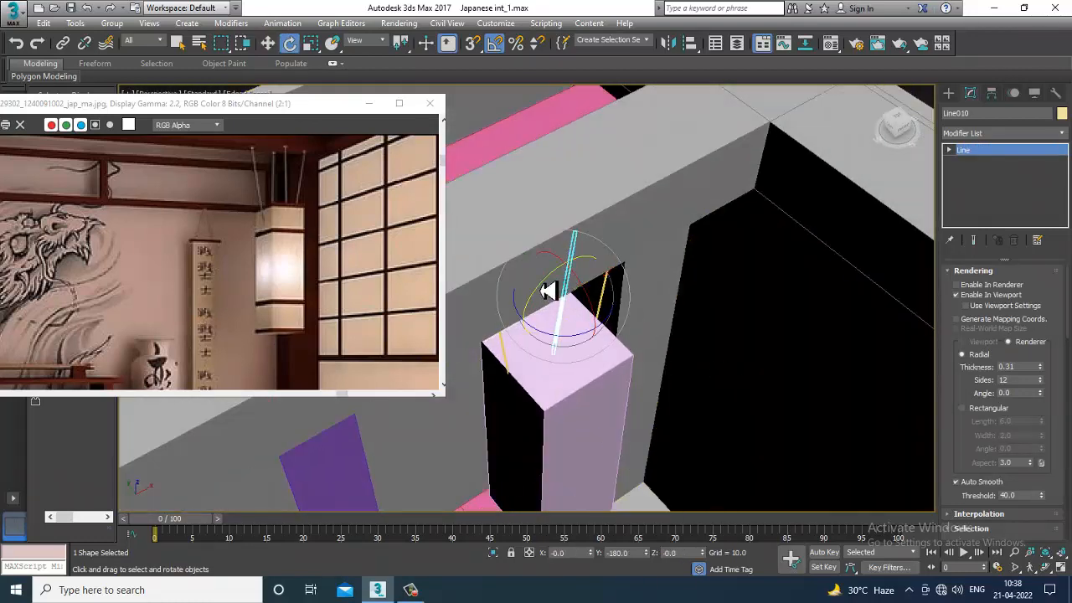
drag(538, 290, 511, 264)
key(ctrl+z)
key(w)
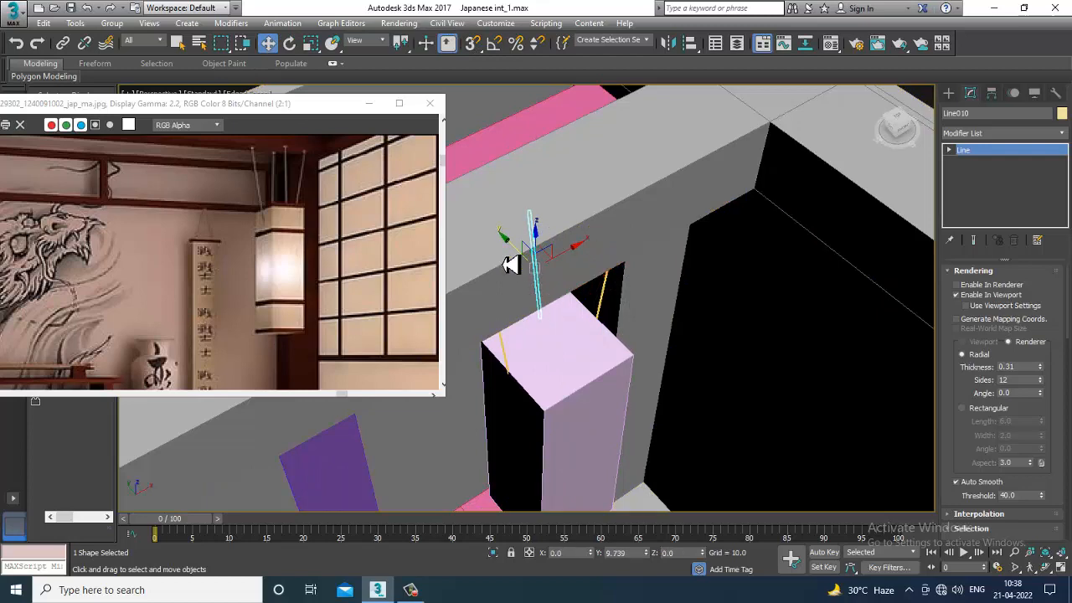
alt+middle_drag(509, 268, 590, 276)
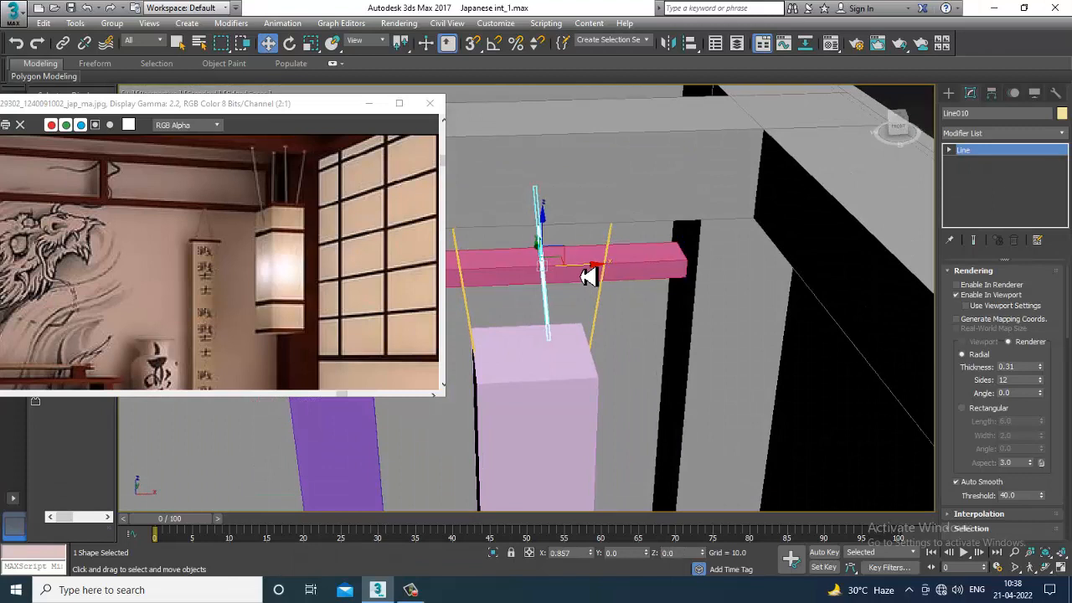
Copy the rear line along X toward the box's rear-left side and rotate the copy about the vertical axis.
mouse_move(590, 277)
mouse_down()
mouse_move(521, 270)
mouse_move(544, 272)
mouse_up()
click(536, 352)
key(e)
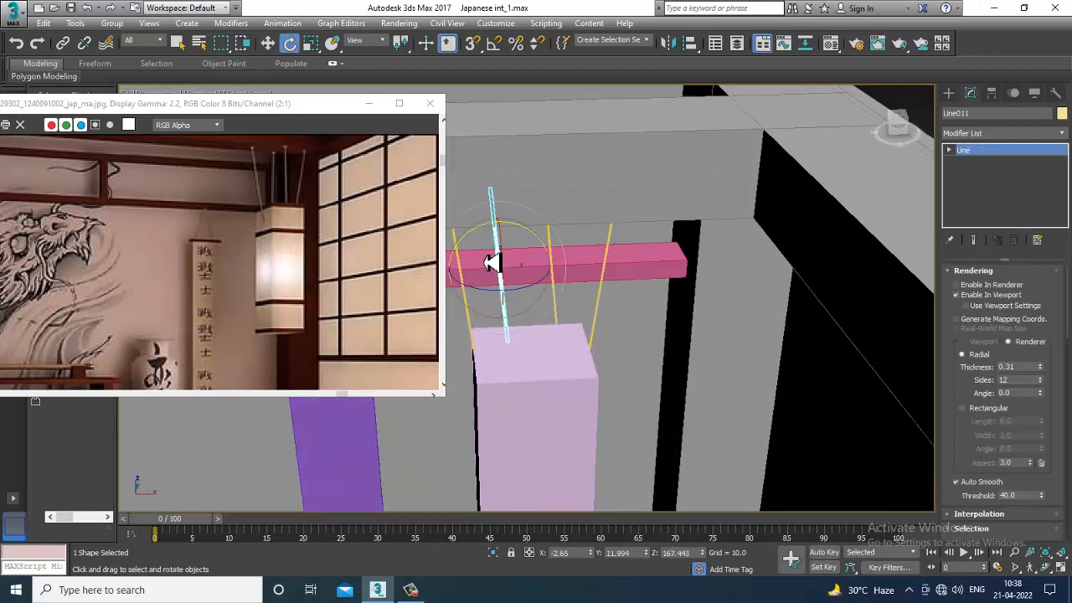
drag(473, 247, 479, 247)
alt+middle_drag(583, 312, 605, 257)
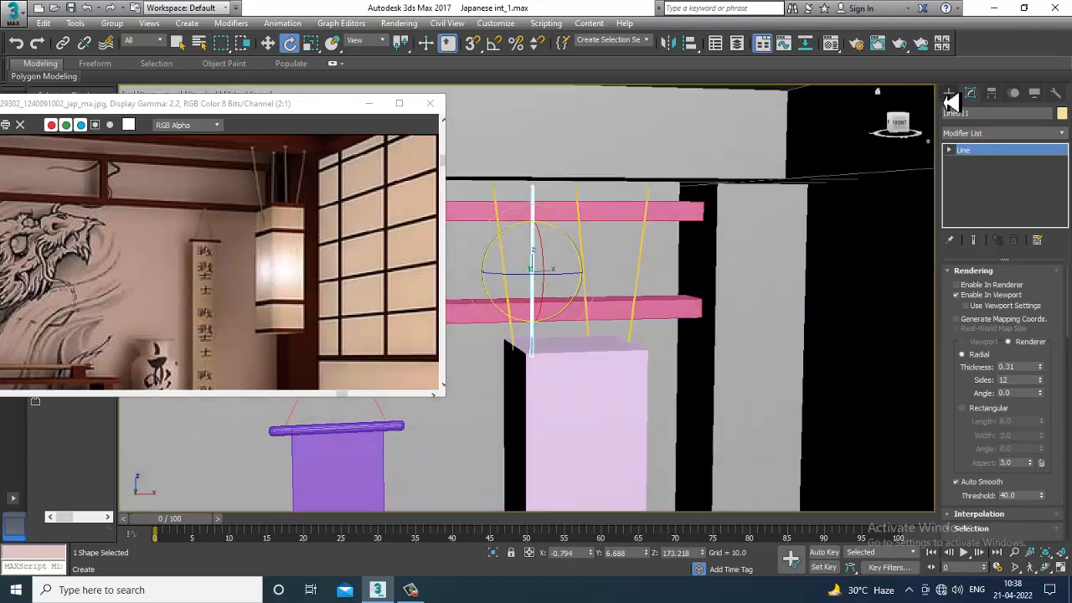
Create a sphere with a radius of about 0.545 in the top view at the inner end of the left suspension line.
click(949, 93)
click(949, 112)
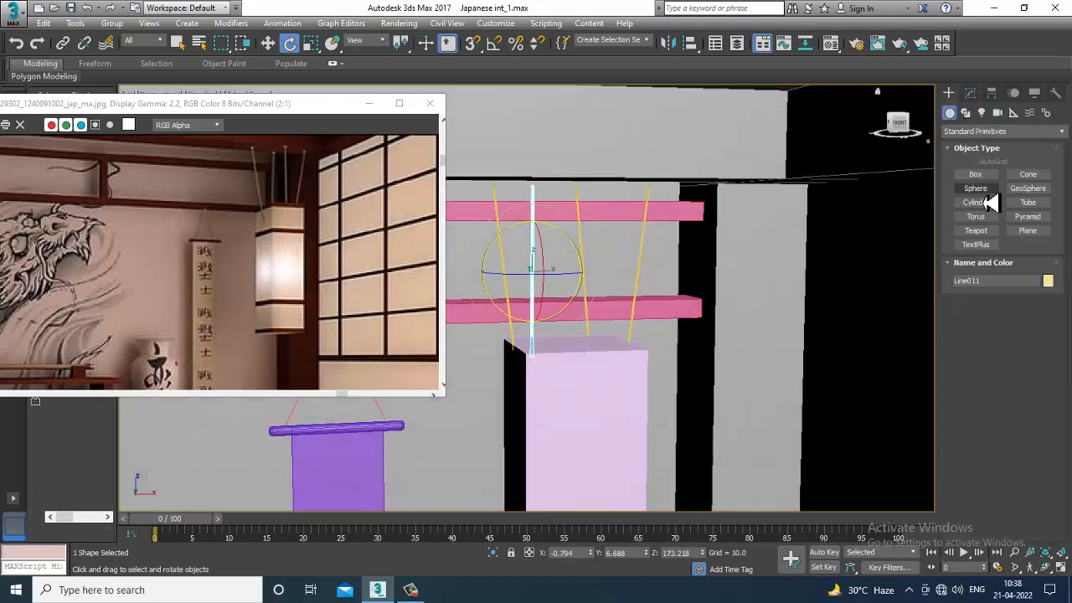
click(978, 189)
key(alt+w)
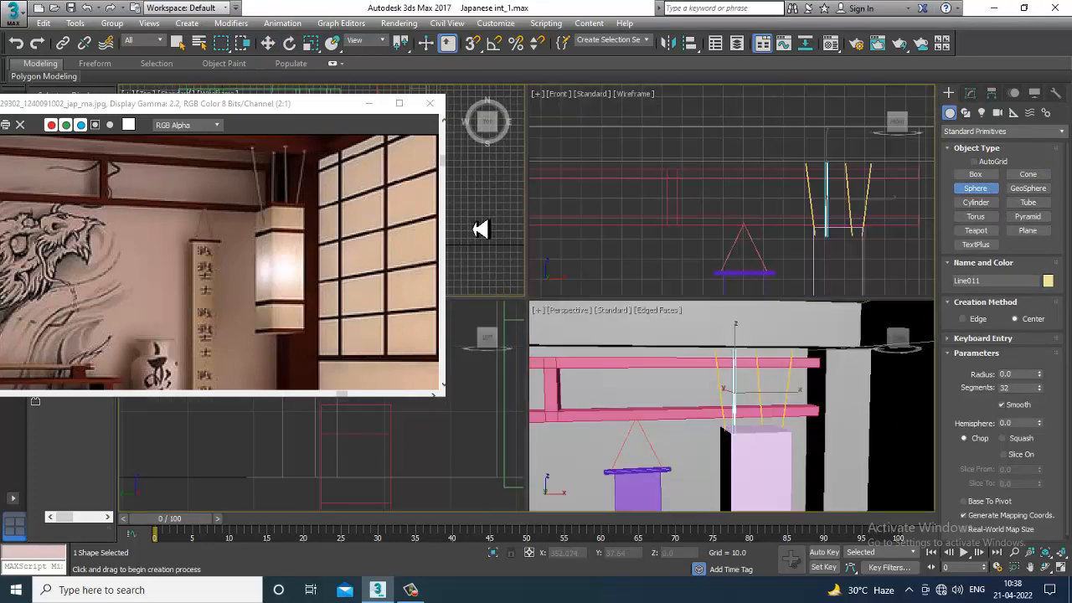
key(alt+w)
scroll(574, 232, up, 10)
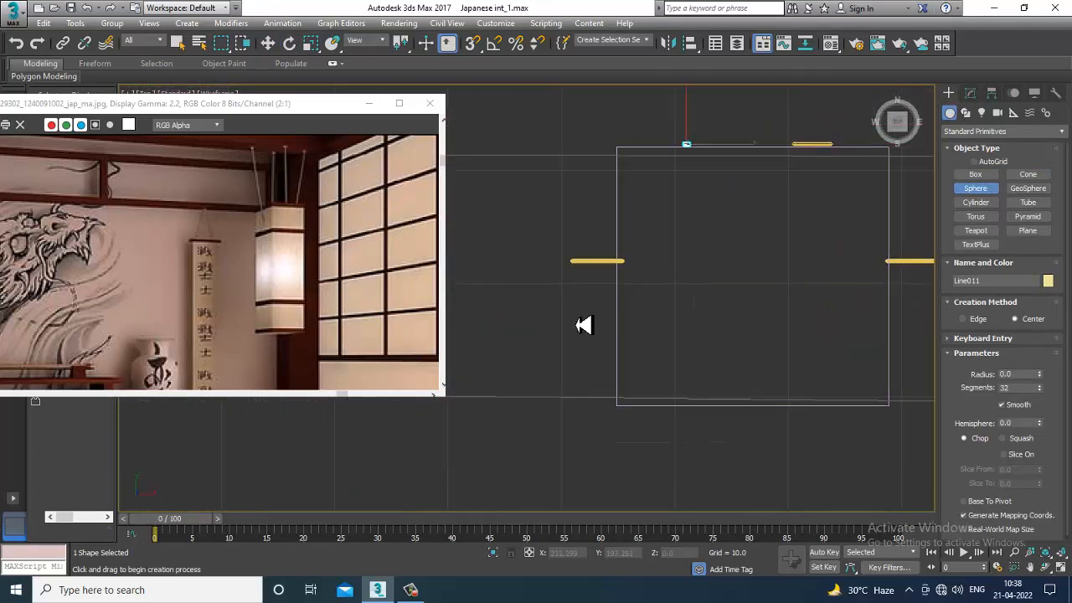
scroll(586, 322, up, 3)
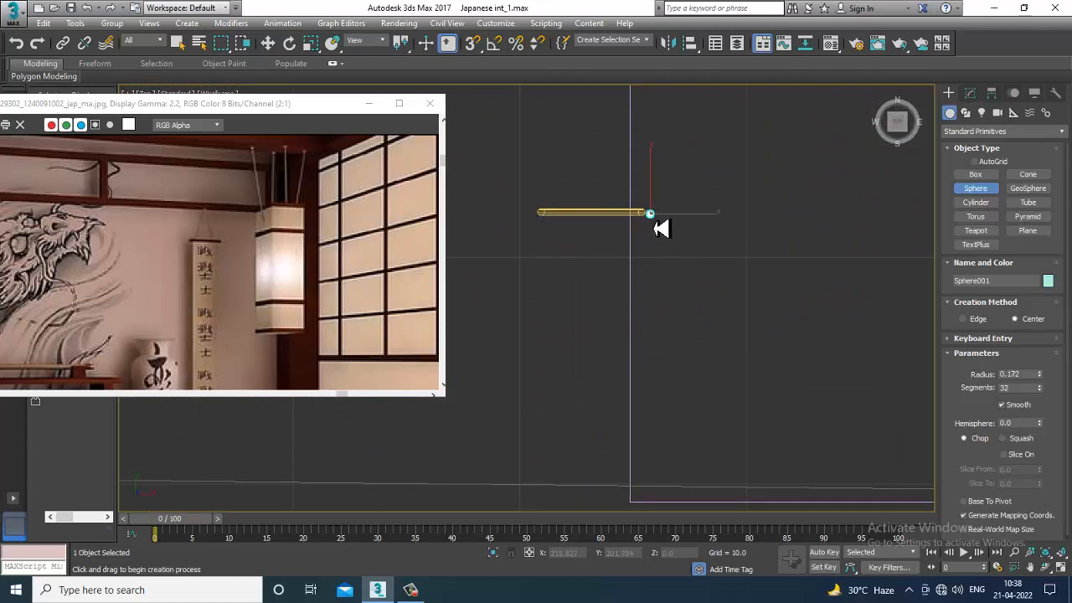
right_click(674, 225)
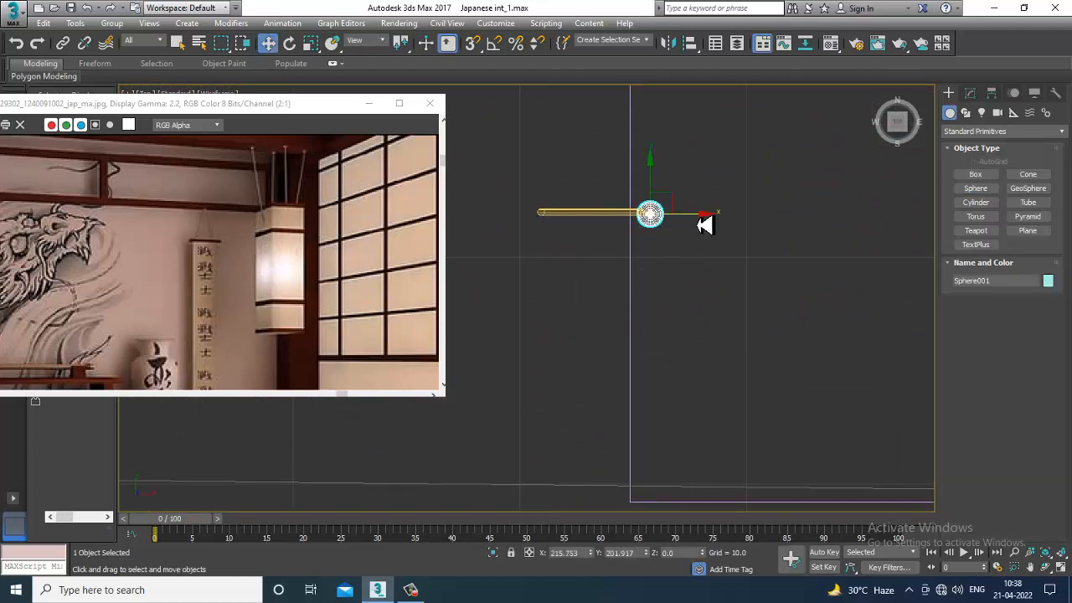
Move the sphere up to the left suspension line's upper end, at about X 210.8 and Z 187.6.
key(alt+w)
key(alt+w)
scroll(753, 405, down, 10)
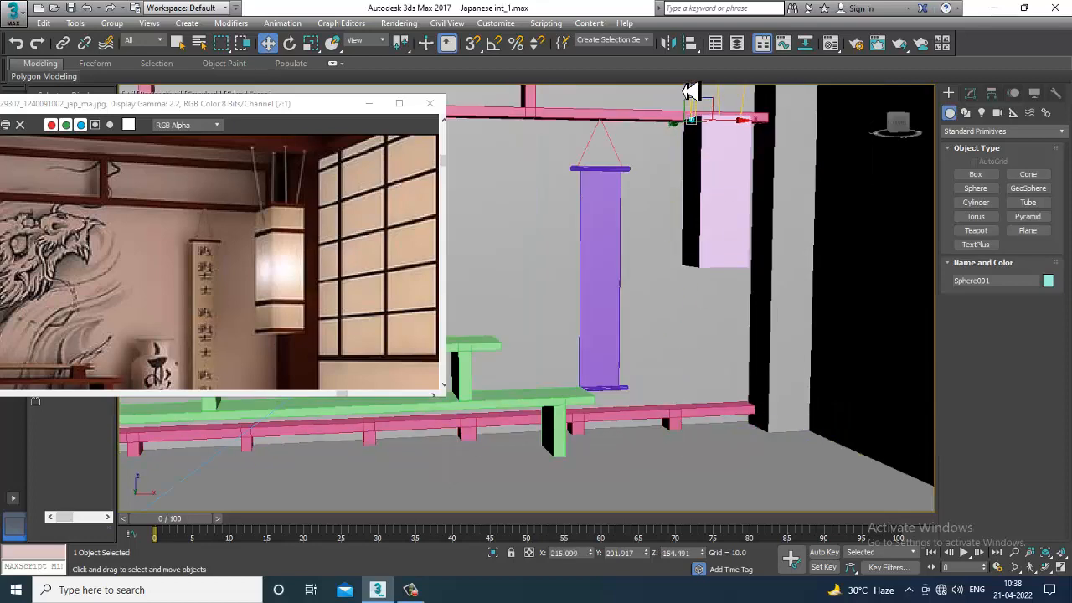
scroll(703, 359, up, 8)
middle_drag(693, 325, 653, 349)
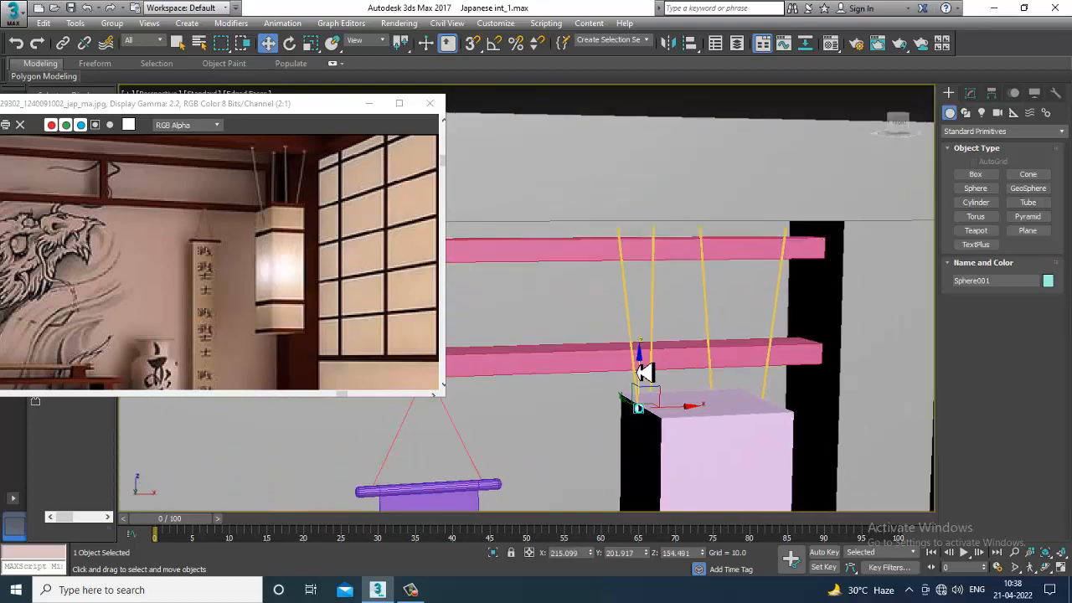
drag(637, 371, 632, 191)
scroll(645, 218, up, 4)
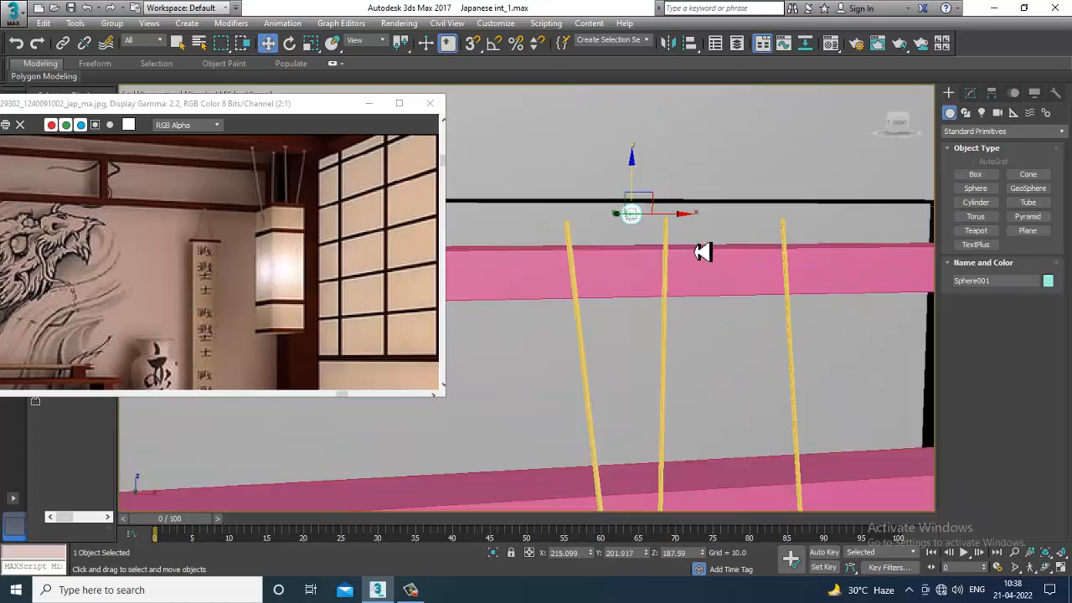
drag(685, 224, 630, 222)
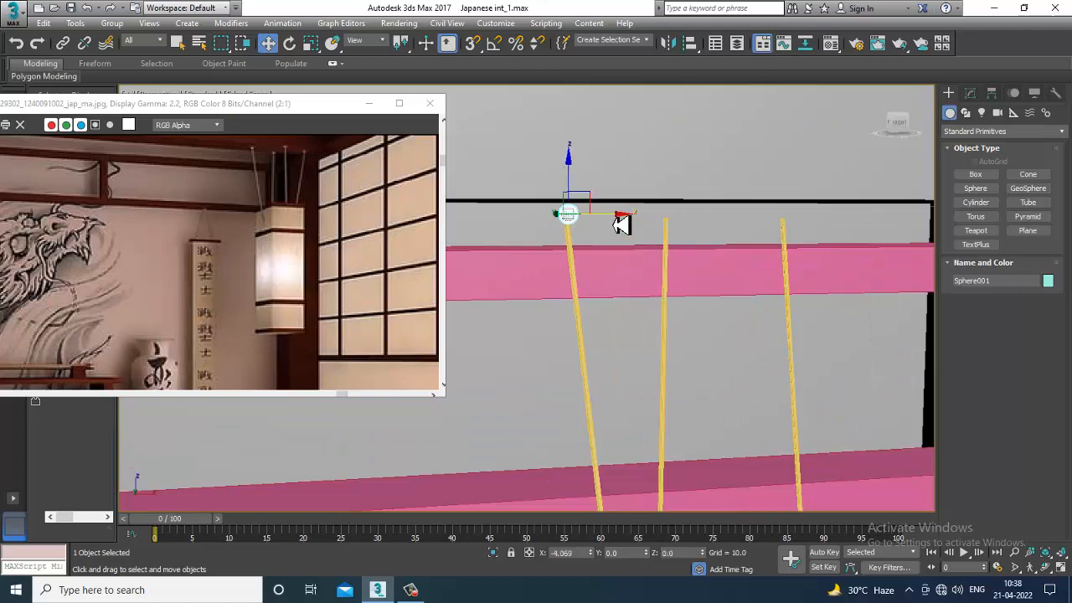
Raise the sphere slightly above the left line's upper end, to about Z 187.9.
key(r)
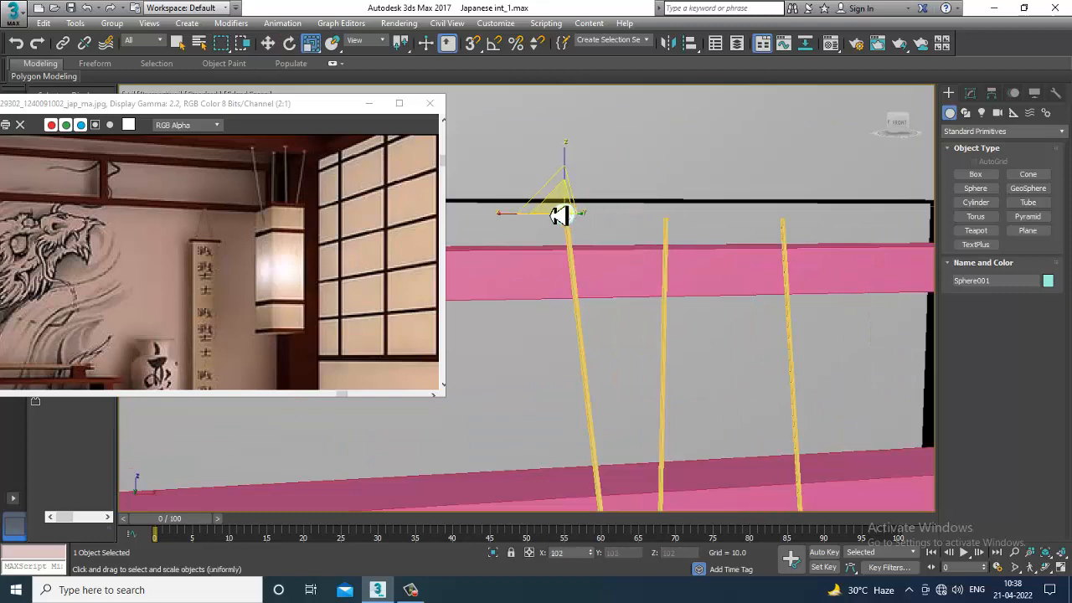
key(w)
alt+middle_drag(559, 217, 659, 239)
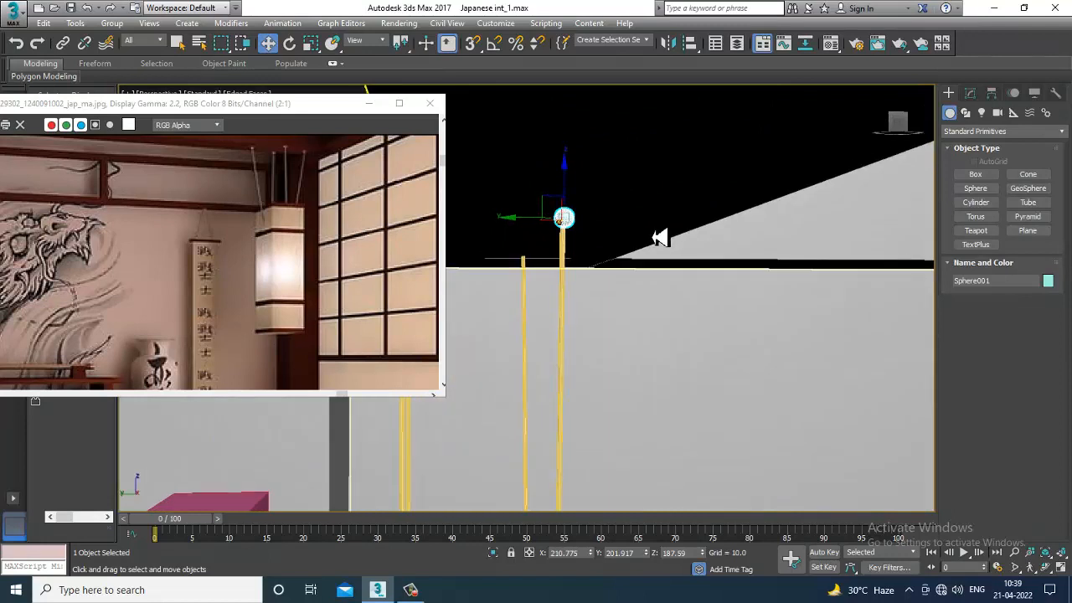
drag(574, 192, 576, 177)
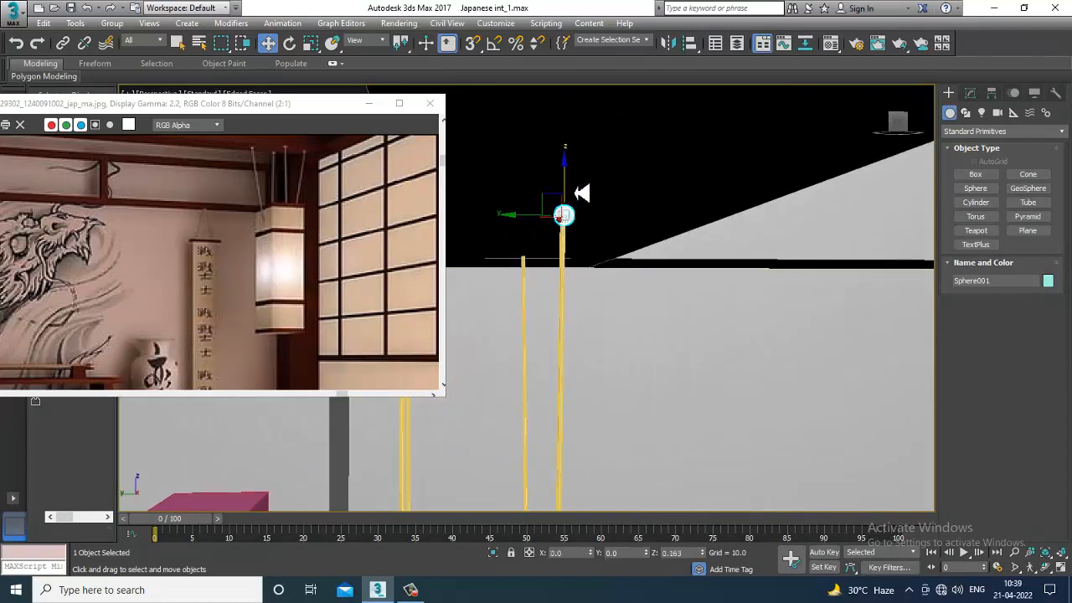
Raise the left suspension line's top vertex so the line reaches into the sphere.
click(561, 251)
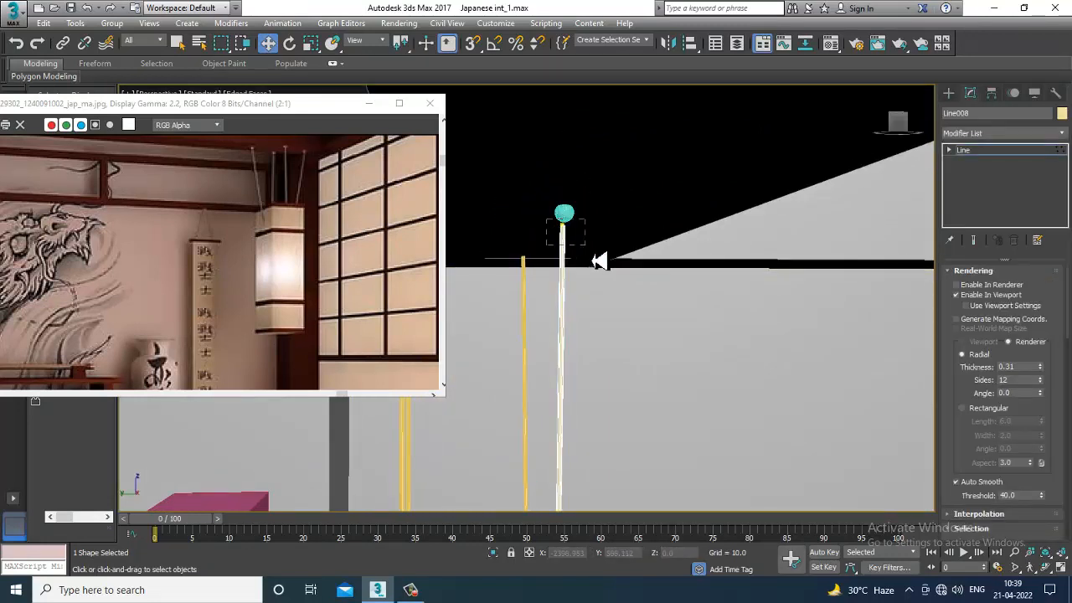
alt+middle_drag(644, 253, 716, 299)
click(971, 151)
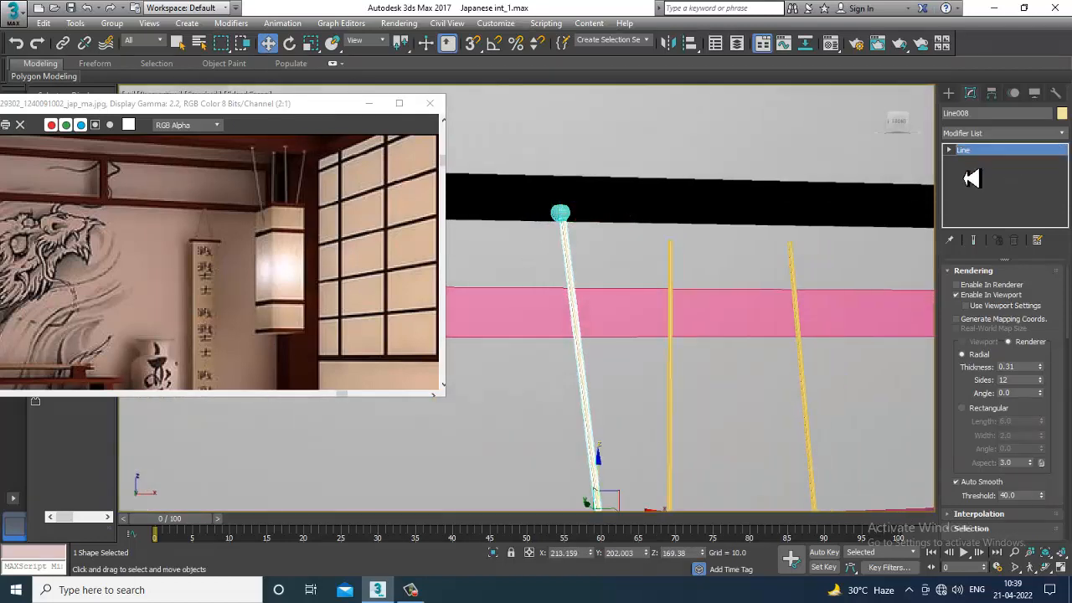
Copy the sphere to the right suspension line's upper end, at about X 243.2, and adjust that line's top vertex to meet it.
click(562, 216)
shift+drag(600, 224, 909, 240)
click(535, 350)
alt+middle_drag(578, 352, 584, 248)
drag(584, 248, 722, 281)
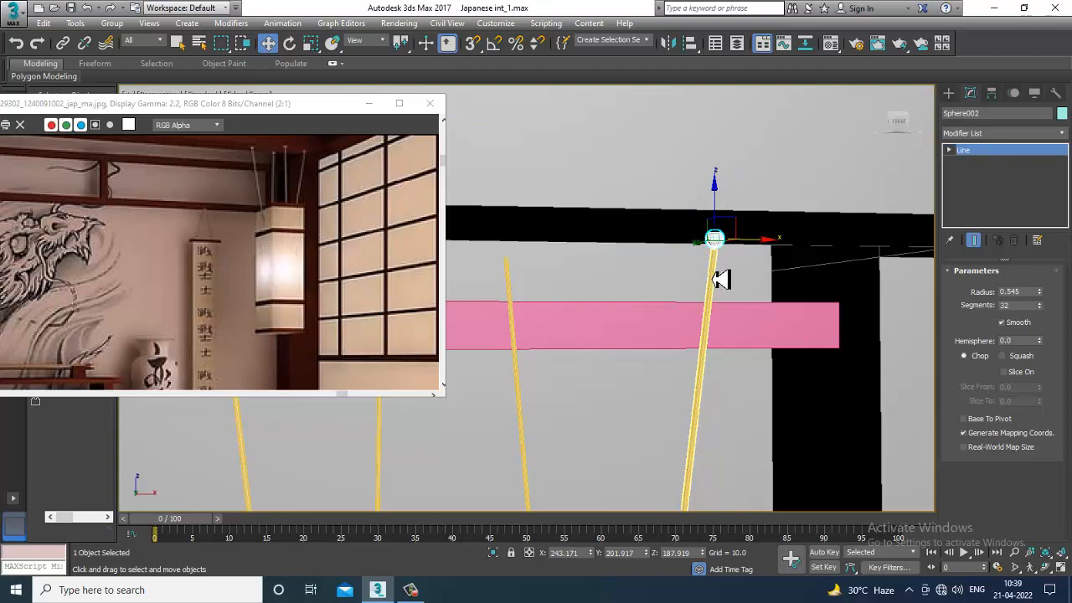
click(717, 280)
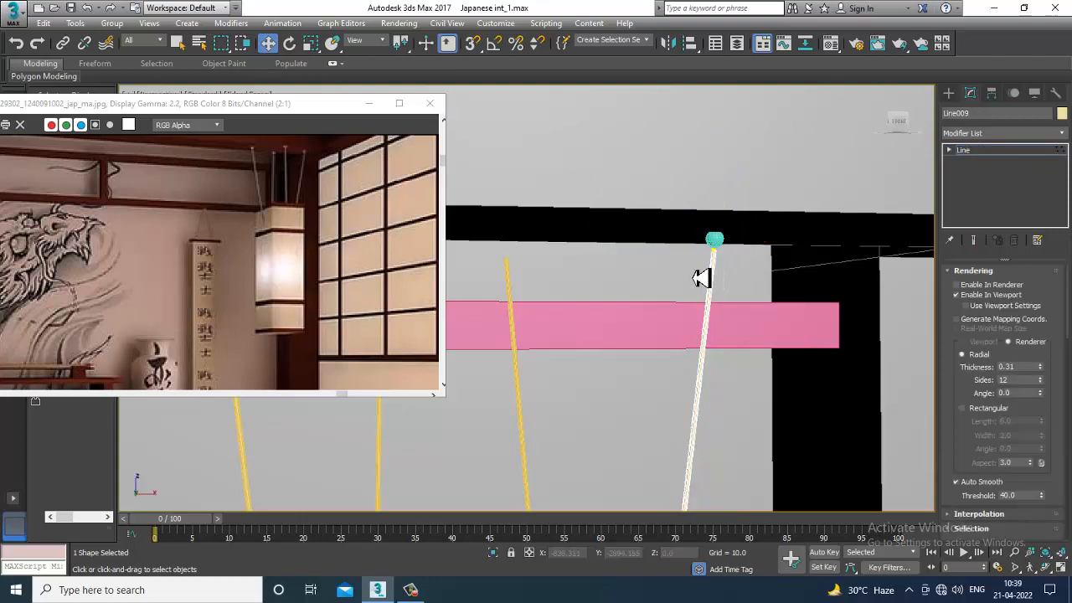
click(1015, 151)
Copy the right sphere in the top view onto the rear-right line's upper end, at about X 230.6 and Y 212.5.
click(711, 242)
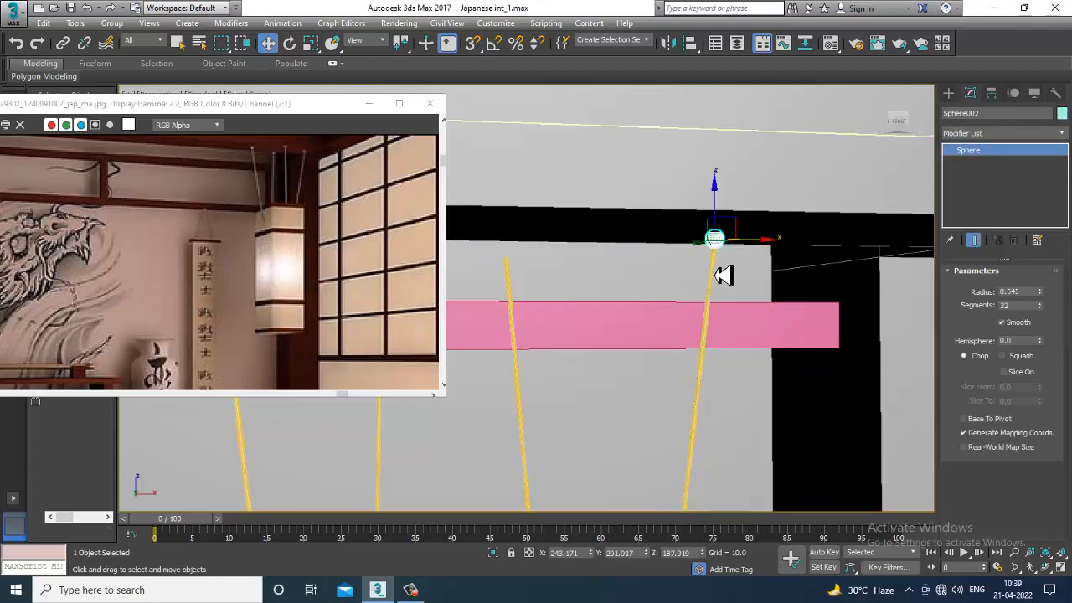
key(alt+w)
key(alt+w)
middle_drag(569, 245, 768, 425)
scroll(612, 271, down, 5)
scroll(617, 345, up, 3)
shift+drag(732, 375, 722, 254)
key(Return)
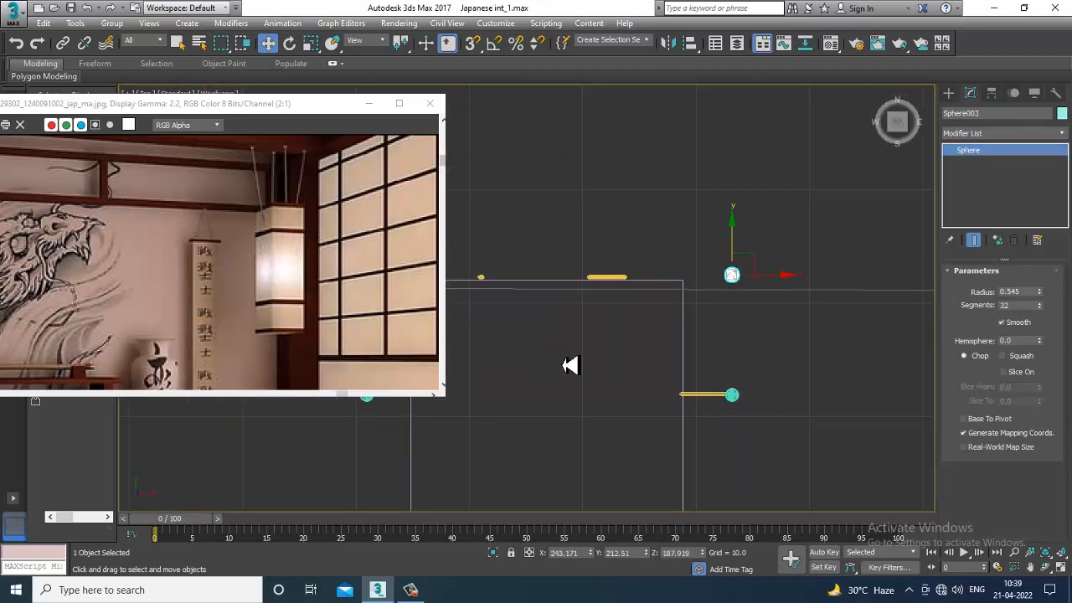
drag(781, 276, 641, 275)
Raise the rear-right line's sphere in the perspective view to about Z 188.1.
key(alt+w)
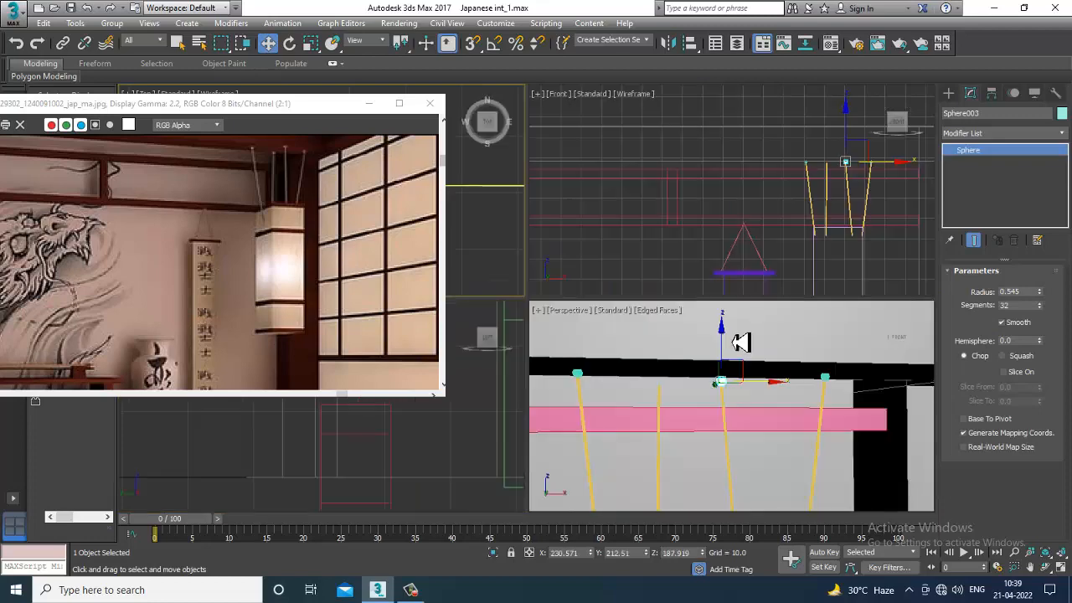
middle_click(742, 342)
key(z)
key(alt+w)
scroll(716, 358, down, 6)
middle_drag(715, 359, 684, 290)
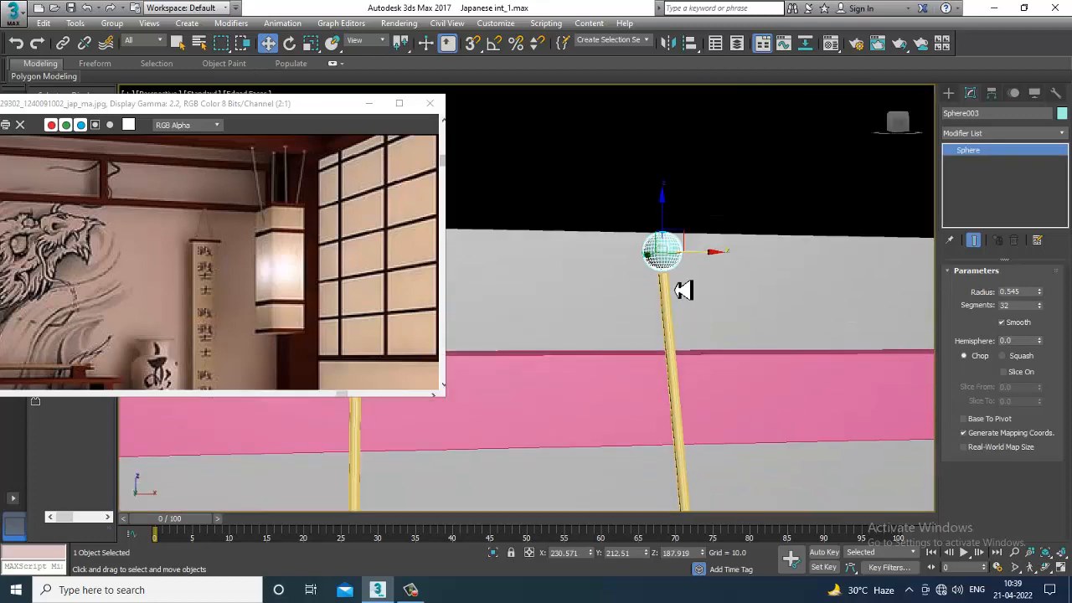
drag(665, 227, 674, 223)
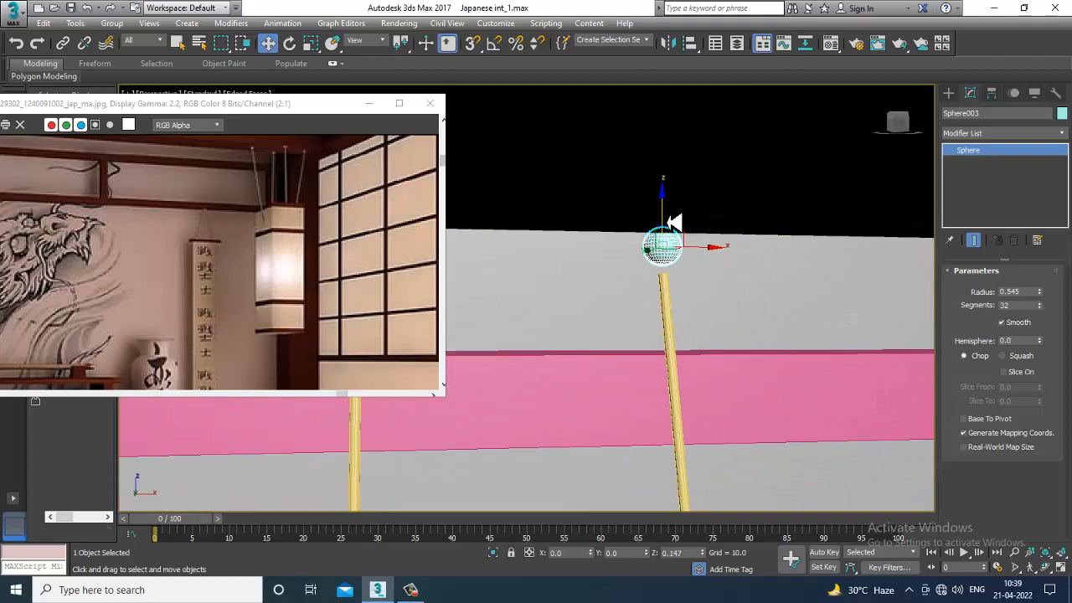
Raise the rear-right line's top vertex into its sphere, to about Z 187.6.
click(670, 306)
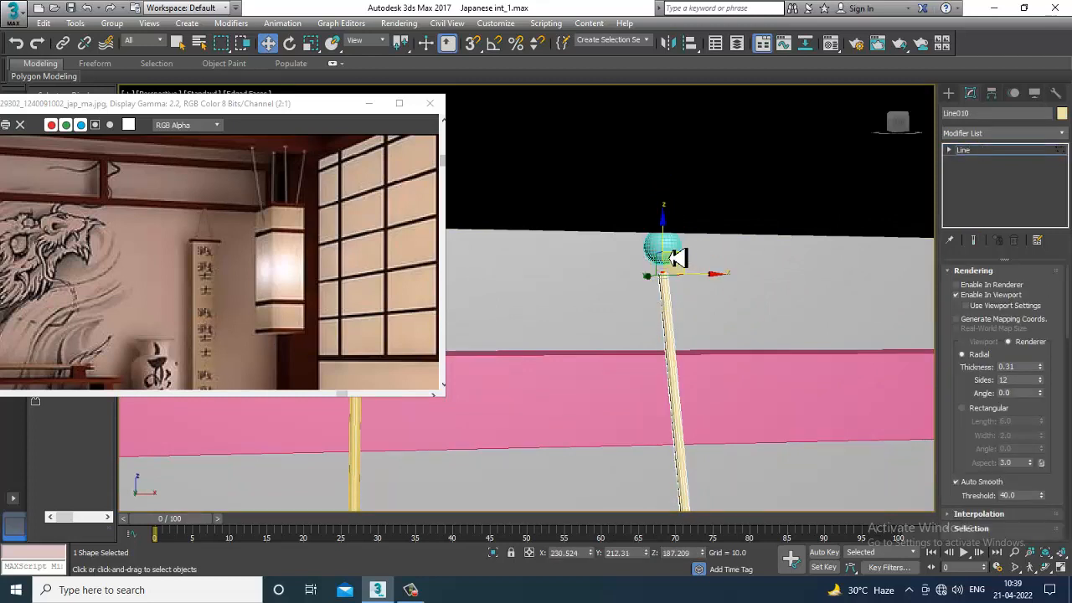
drag(670, 249, 670, 239)
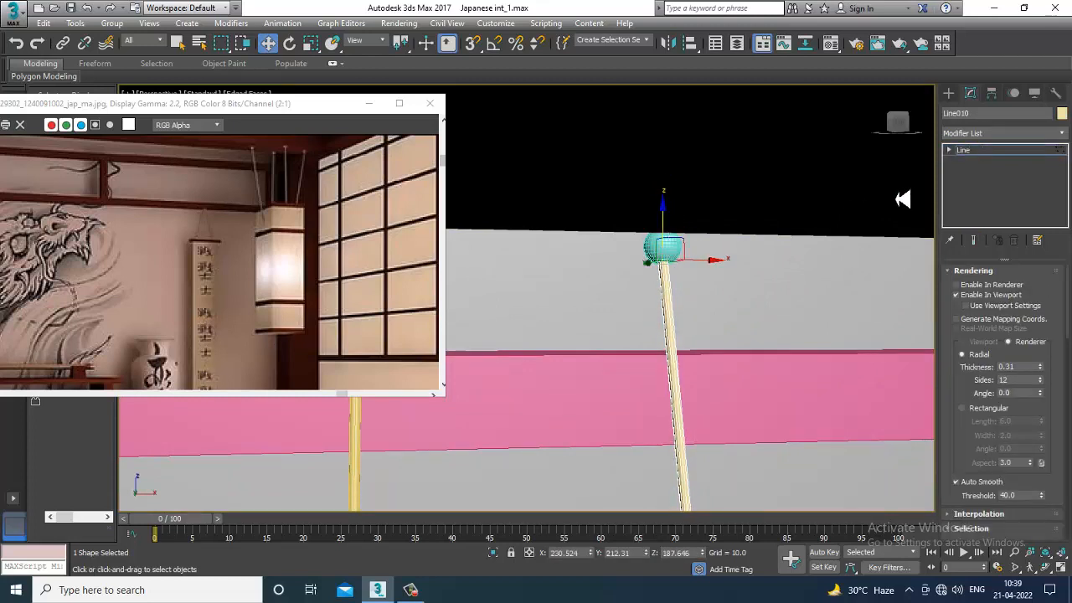
click(980, 153)
Copy the rear-right line's sphere along X onto the rear-left line's upper end, at about X 221.4.
scroll(811, 215, down, 3)
click(780, 228)
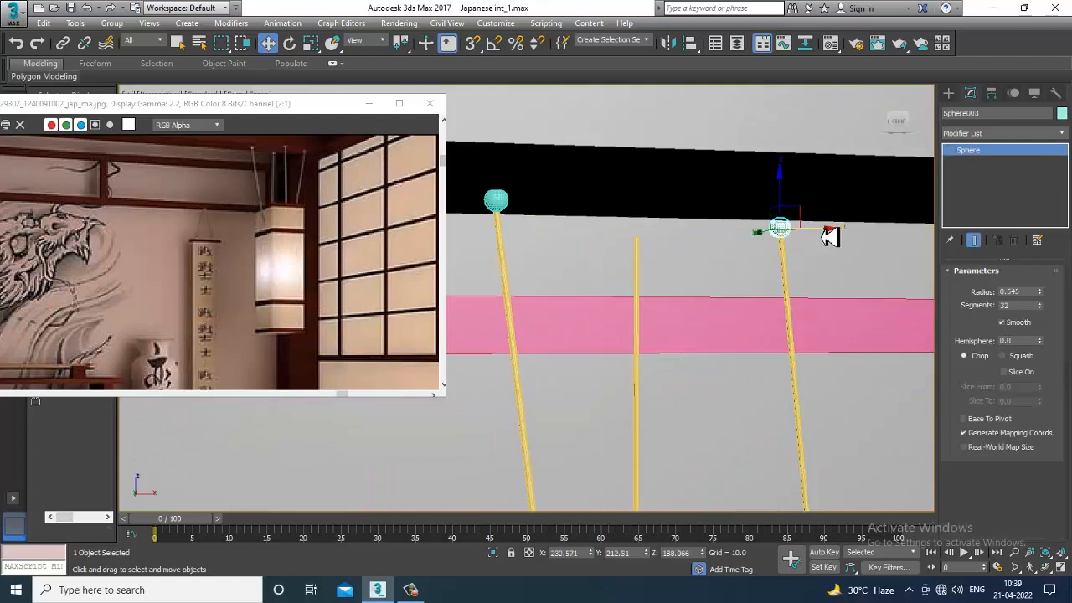
shift+drag(829, 237, 682, 236)
shift+drag(685, 237, 690, 237)
click(544, 353)
scroll(642, 285, down, 1)
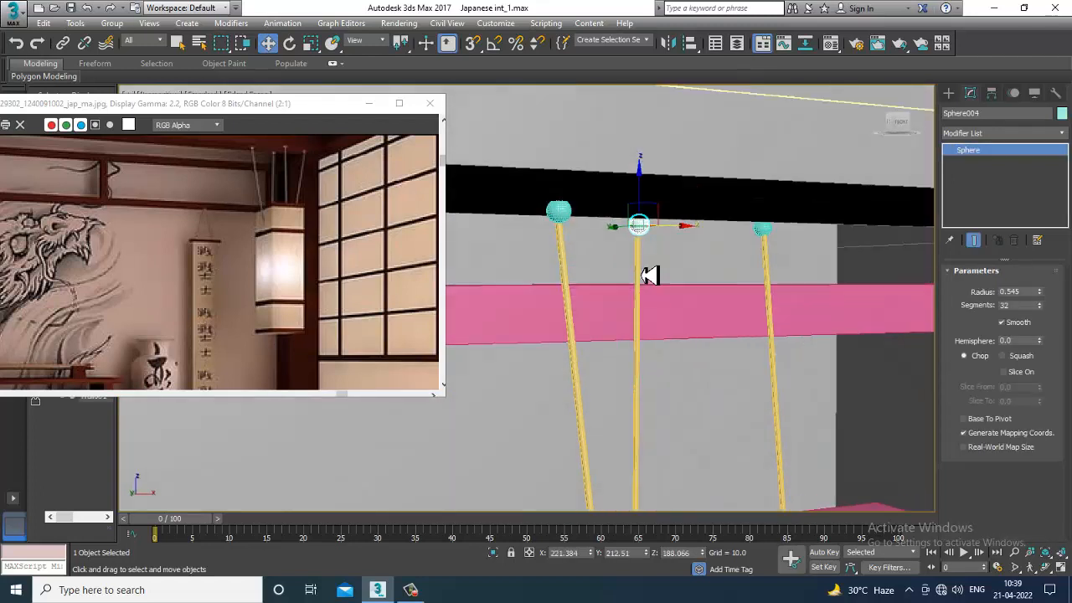
scroll(641, 268, up, 3)
scroll(627, 270, down, 3)
scroll(647, 286, up, 4)
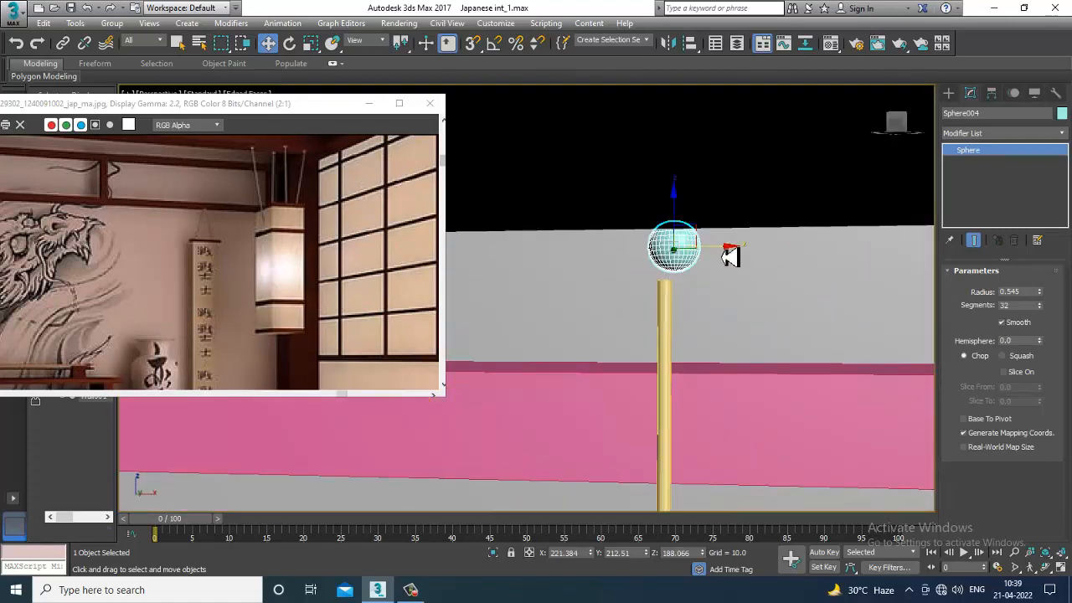
Raise the rear-left line's top vertex into its sphere, to about Z 187.6, and finish editing its vertices.
click(662, 323)
drag(670, 252, 673, 237)
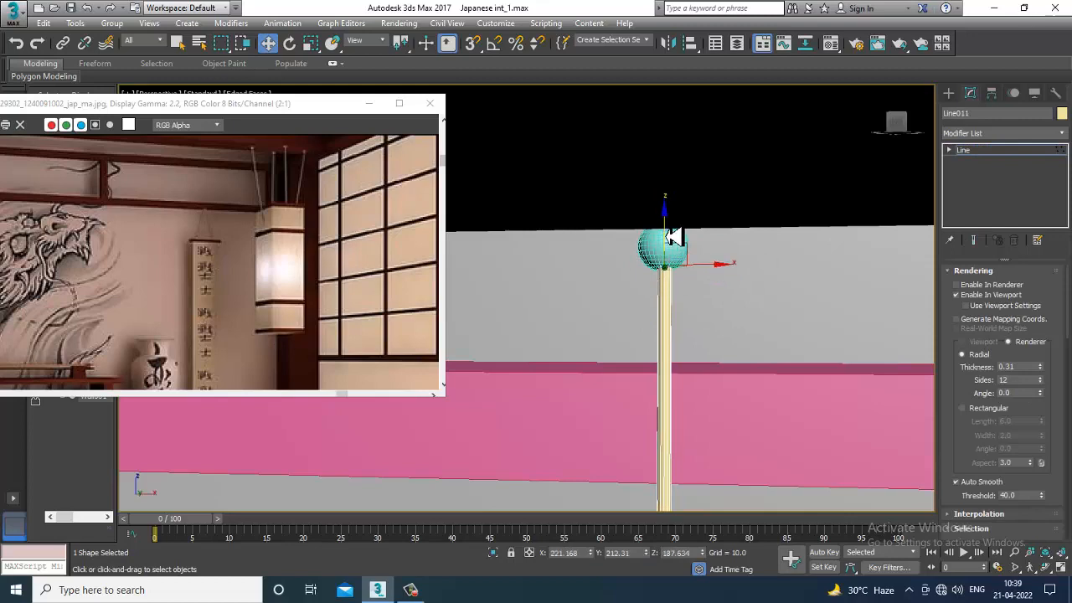
click(963, 151)
scroll(746, 251, down, 6)
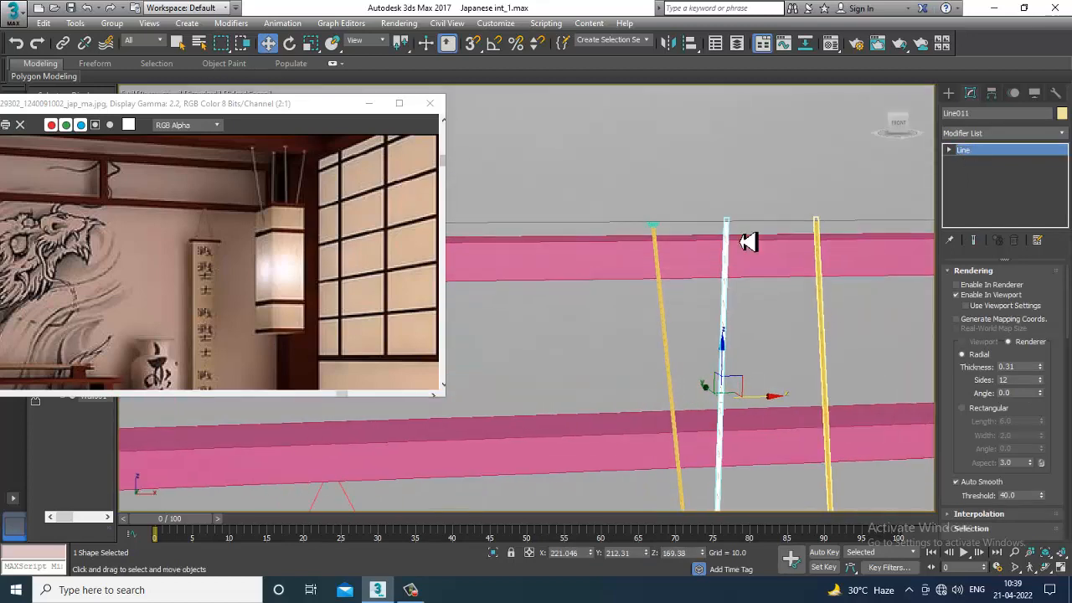
Convert the lantern box to an Editable Poly.
mouse_move(741, 241)
alt+middle_down()
mouse_move(778, 288)
mouse_move(759, 231)
alt+middle_up()
click(706, 266)
alt+middle_drag(706, 265, 734, 263)
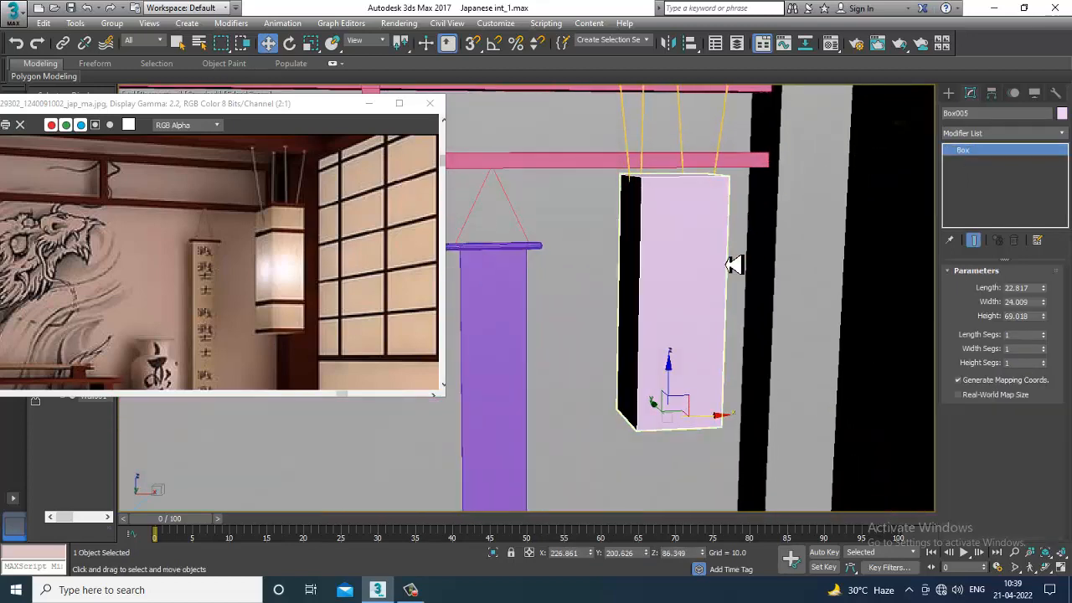
scroll(733, 268, down, 1)
scroll(682, 283, down, 2)
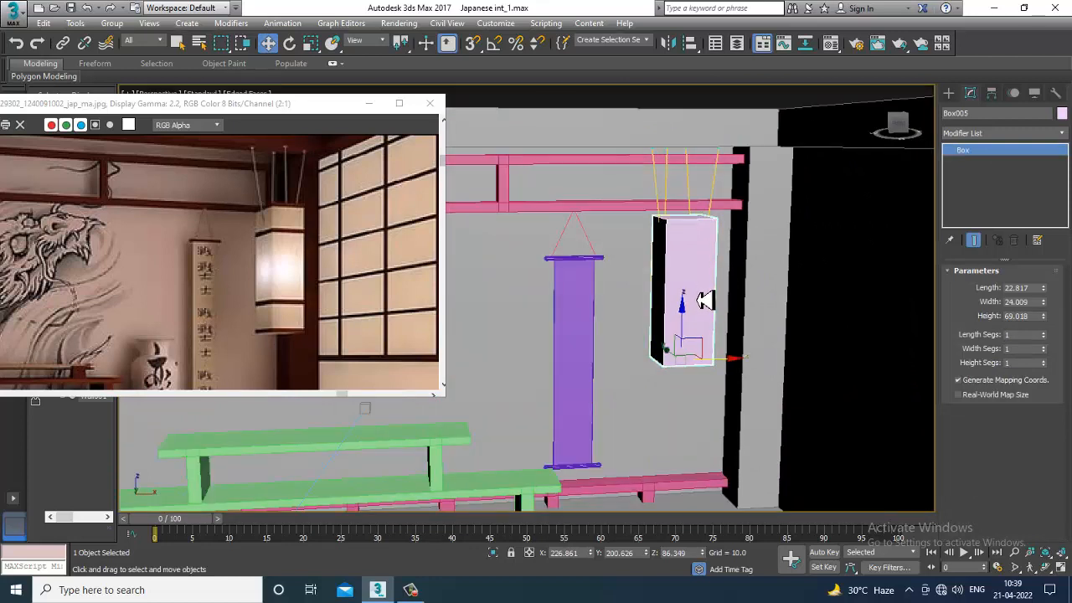
right_click(680, 277)
mouse_move(787, 426)
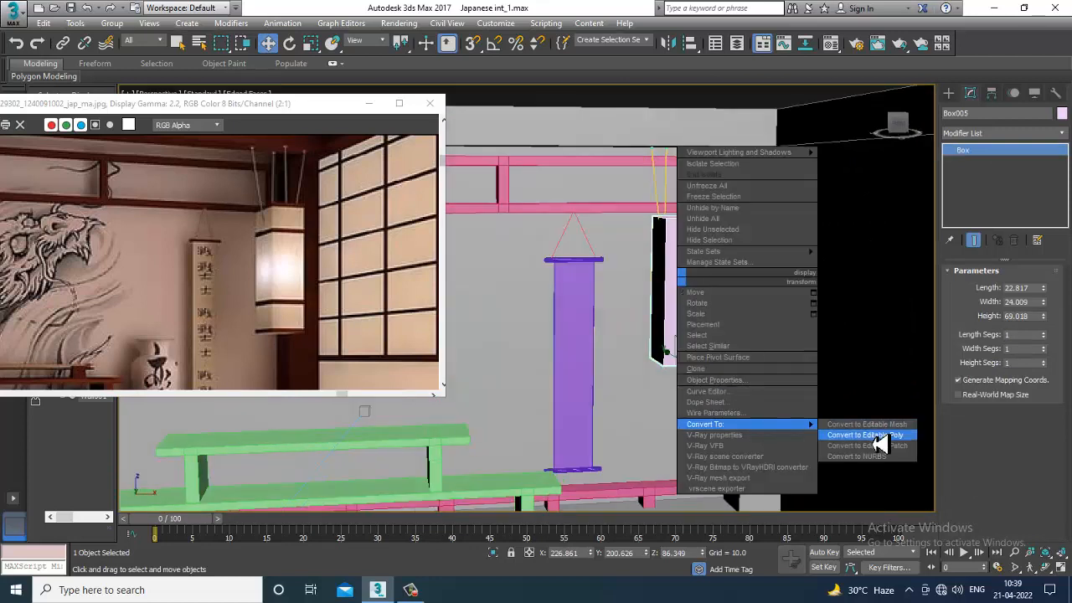
click(816, 437)
middle_drag(767, 306, 770, 312)
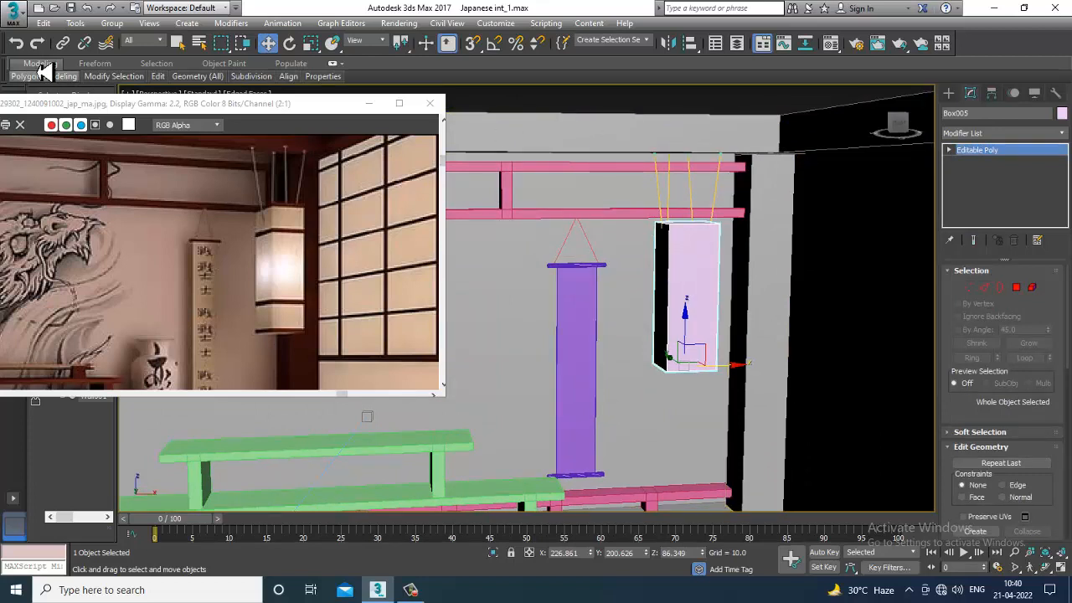
Add horizontal edge loops to the lantern box with Swift Loop: one near the top edge and a close pair in the upper part.
mouse_move(45, 81)
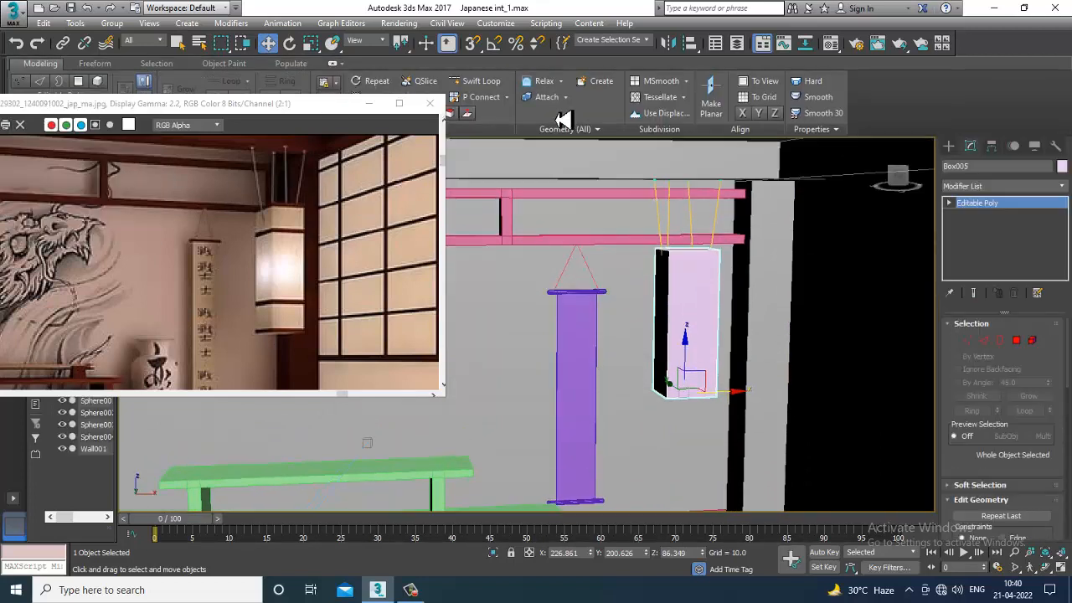
key(alt+1)
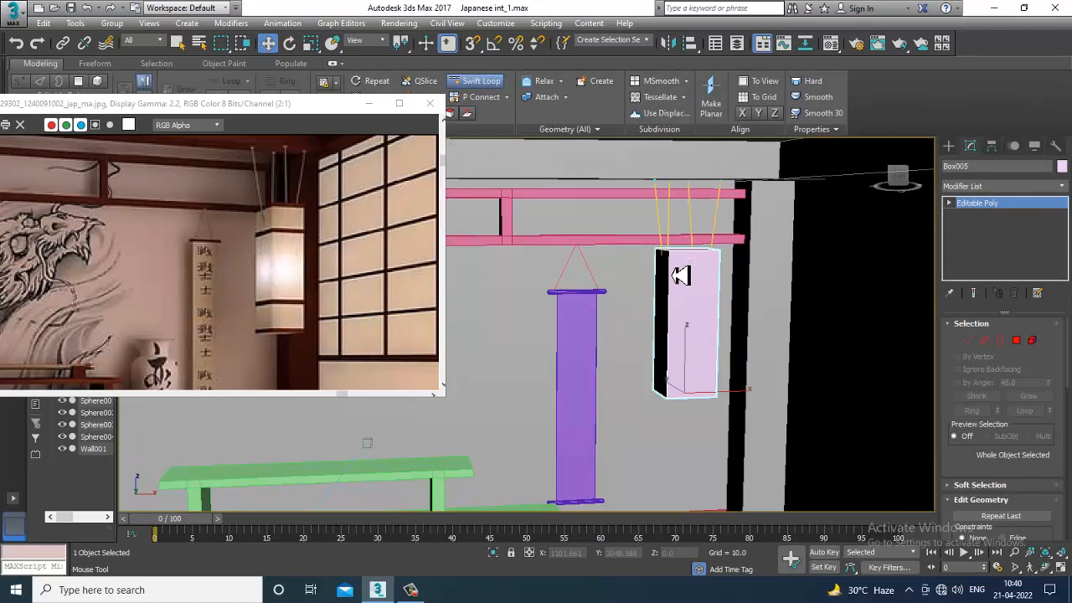
scroll(695, 285, up, 4)
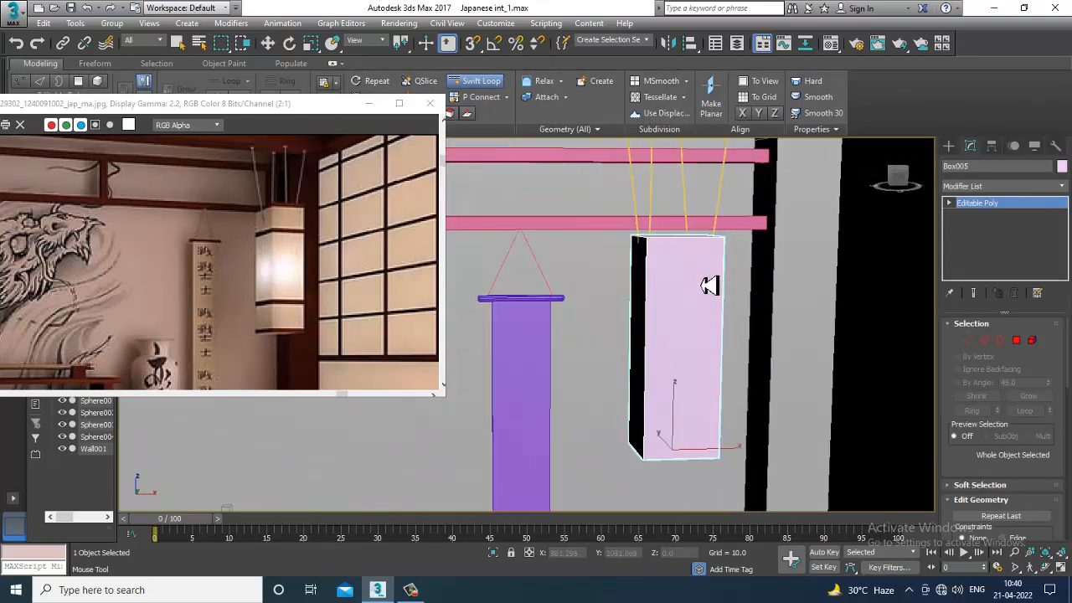
scroll(660, 244, up, 1)
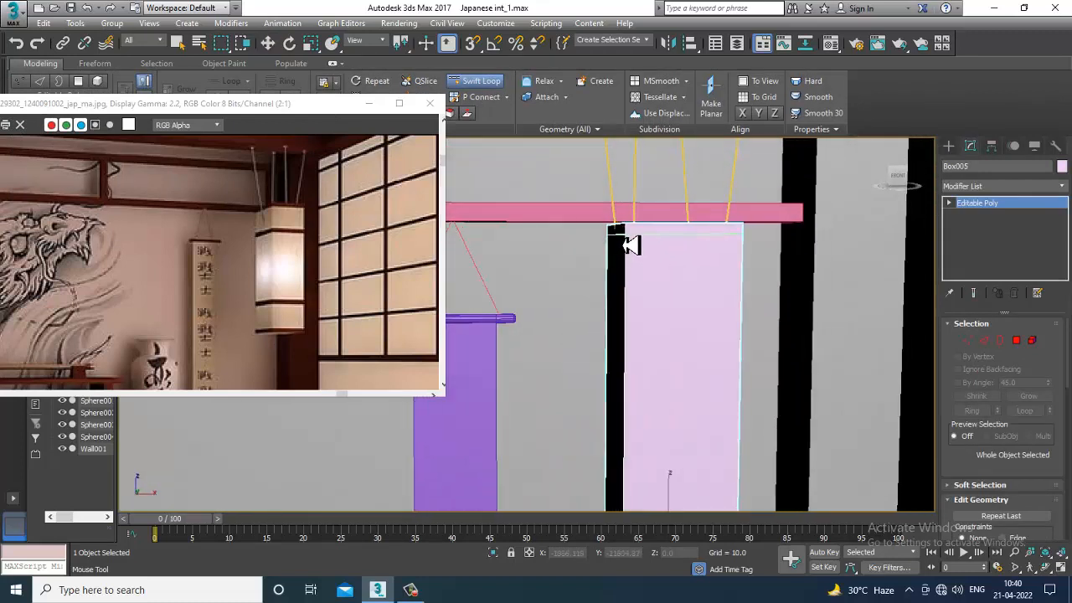
click(624, 236)
click(630, 301)
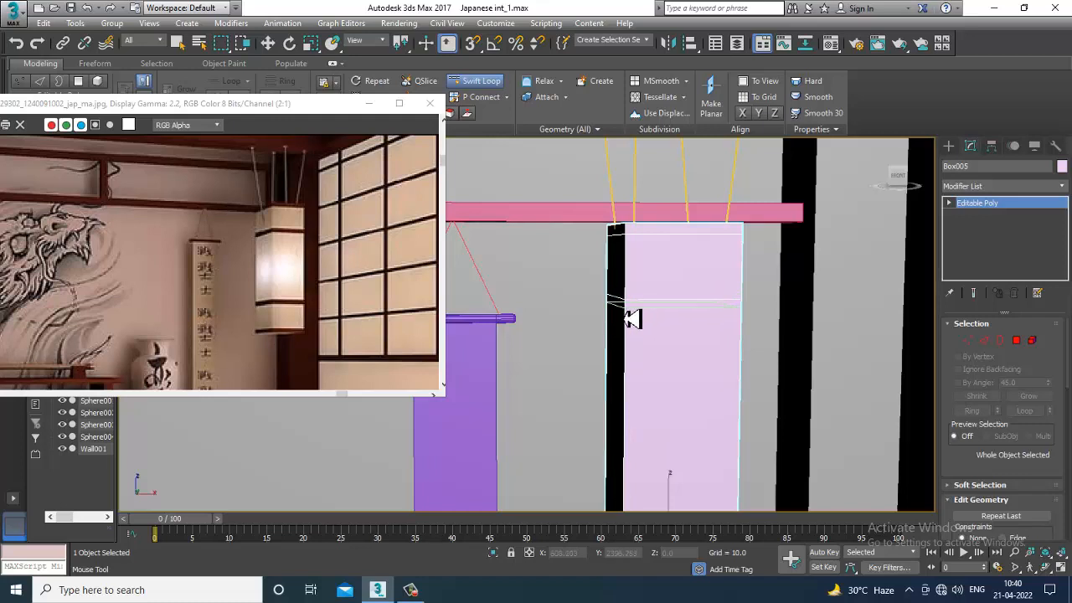
Add a close pair of Swift Loop edges in the lantern's lower part and one near its bottom edge.
middle_drag(676, 377, 695, 312)
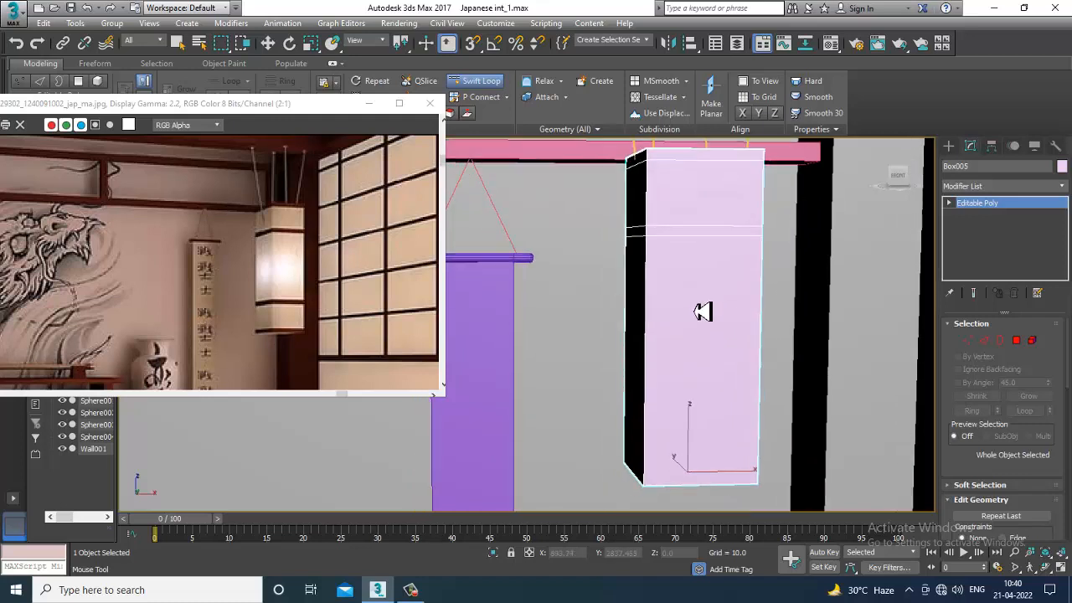
click(674, 397)
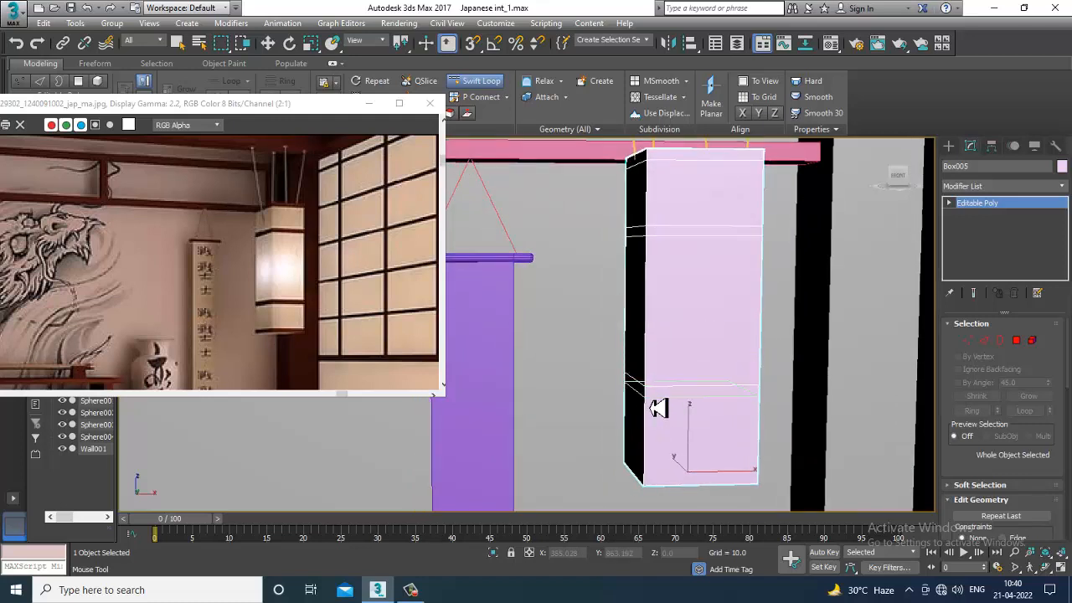
middle_drag(658, 407, 692, 330)
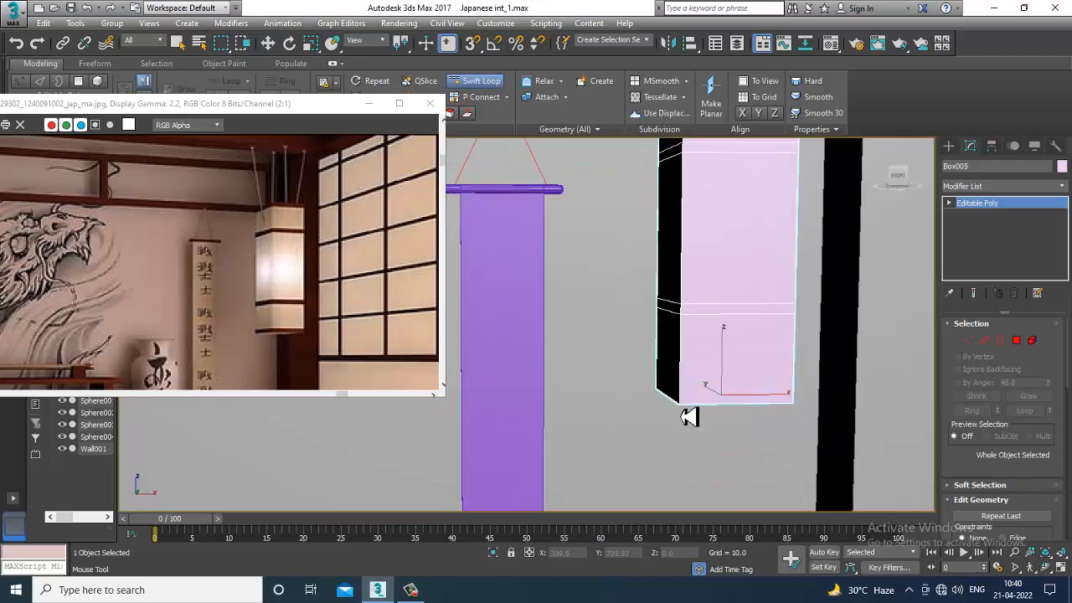
key(w)
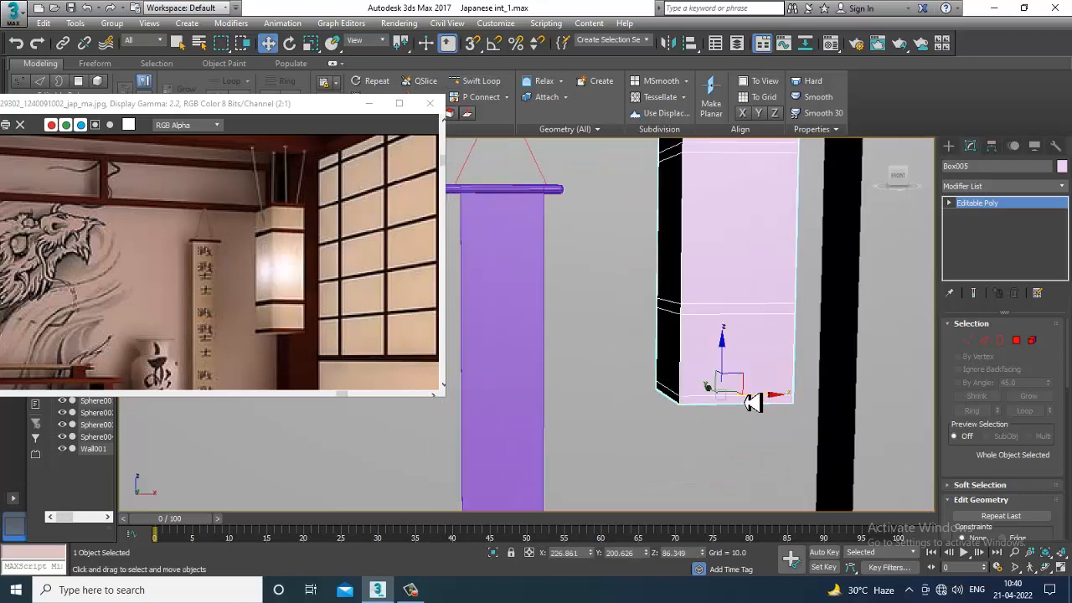
Set the front-left suspension line's radial thickness to 0.48.
scroll(748, 395, down, 8)
scroll(771, 333, up, 2)
alt+middle_drag(773, 333, 770, 313)
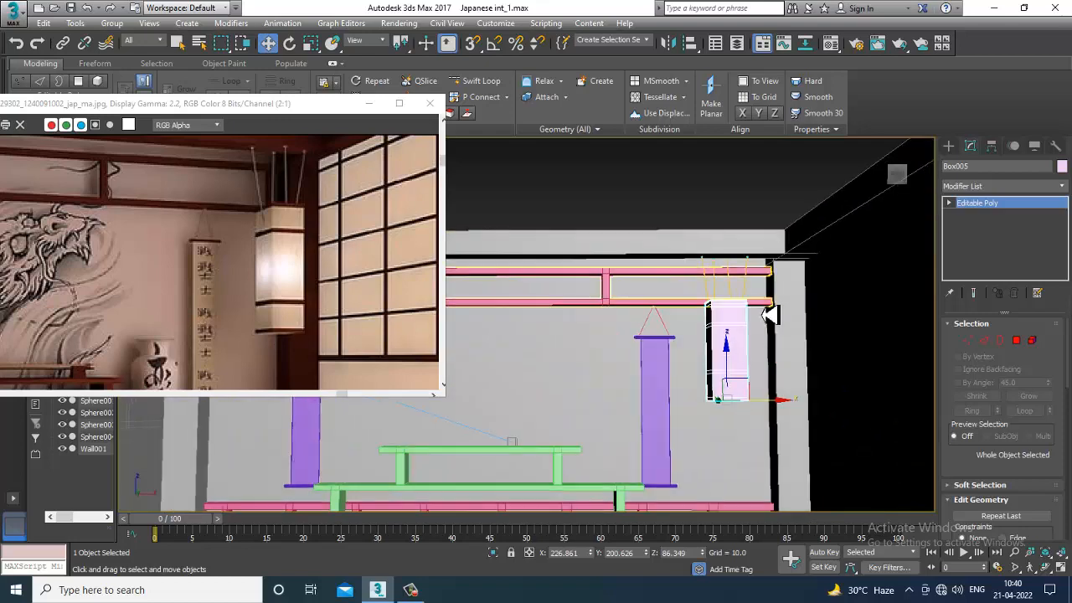
scroll(727, 277, up, 6)
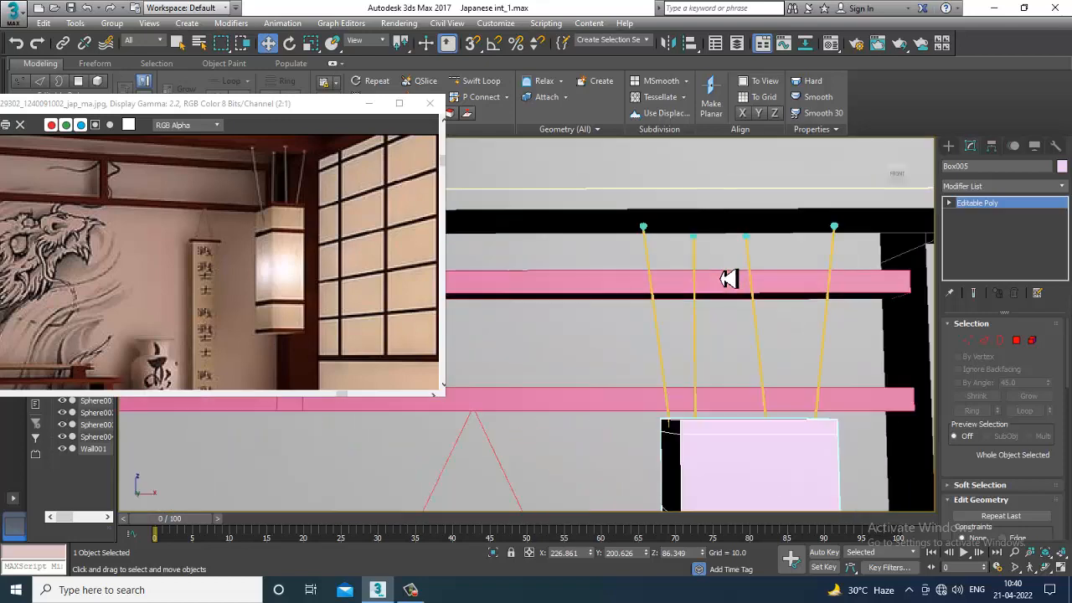
click(658, 300)
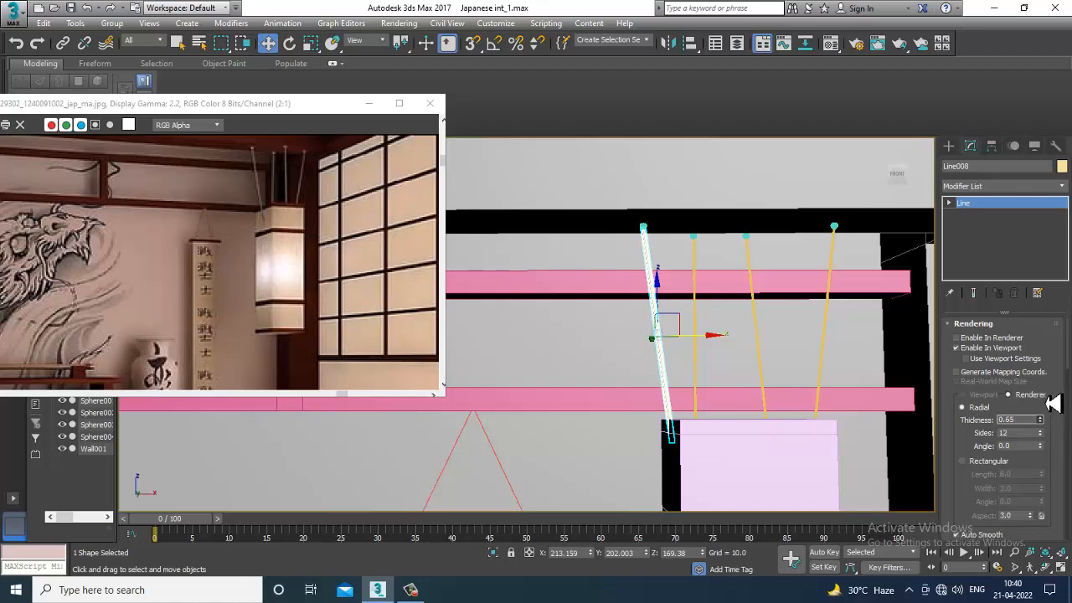
drag(1048, 408, 1047, 417)
alt+middle_drag(780, 357, 782, 364)
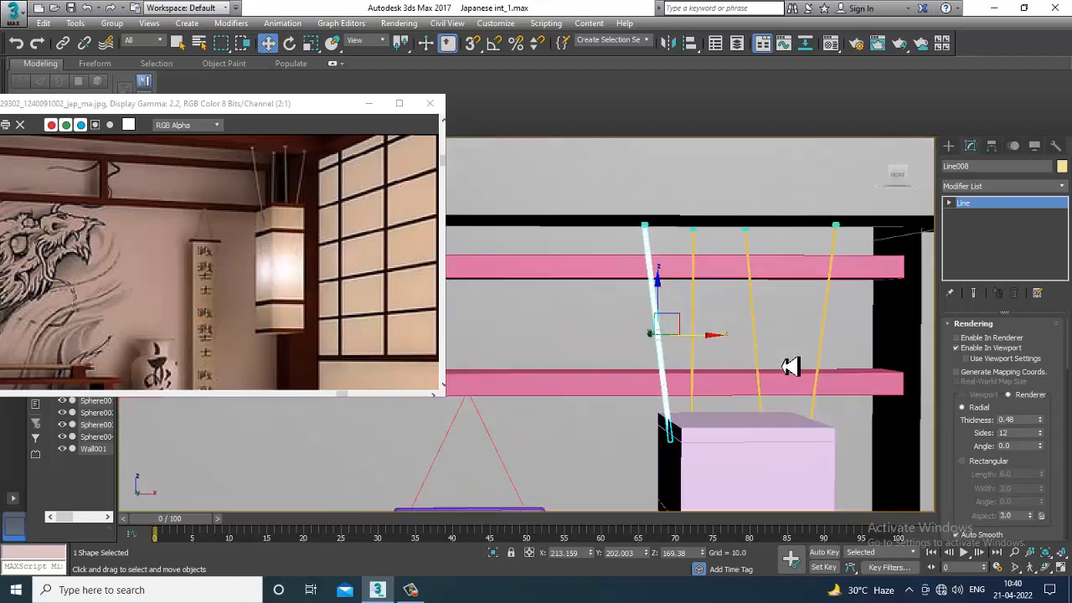
Set the radial thickness of the rear-left, rear-right and front-right suspension lines to 0.48.
click(695, 302)
click(1032, 422)
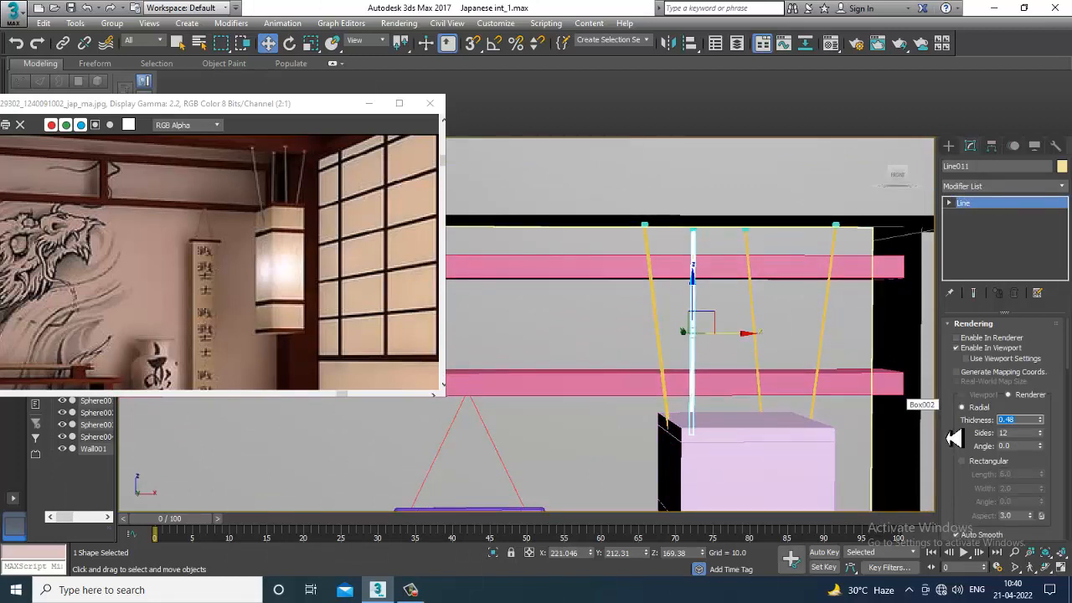
click(758, 306)
click(1010, 417)
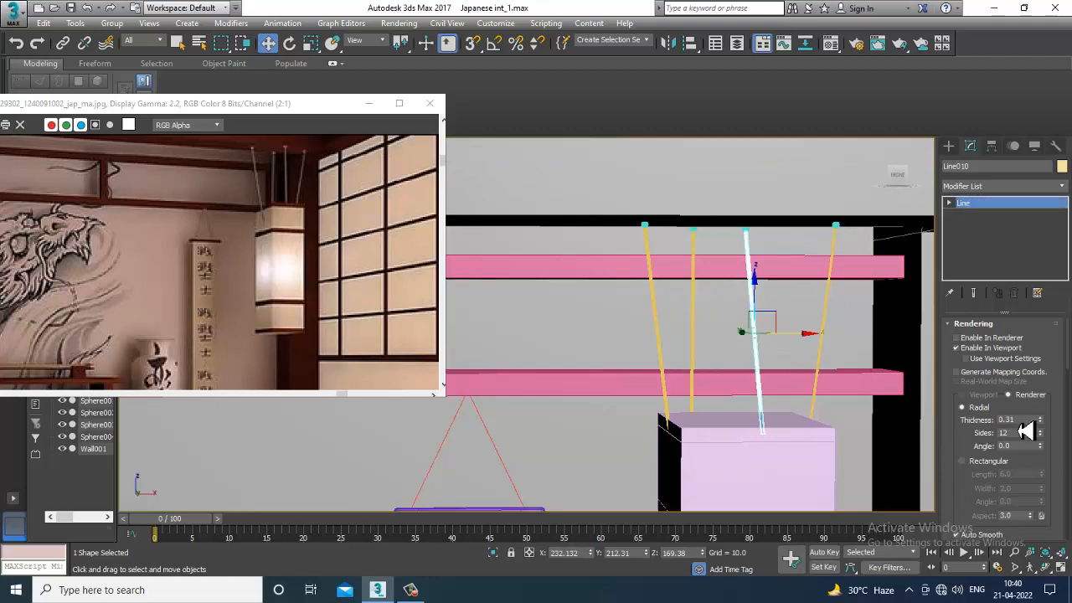
text(0.48)
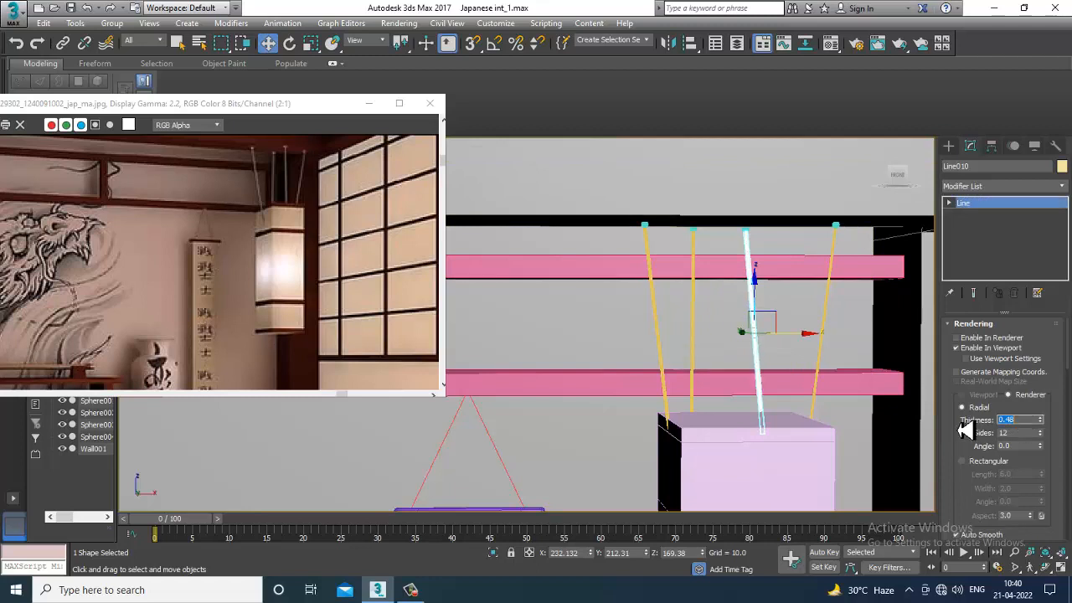
click(828, 310)
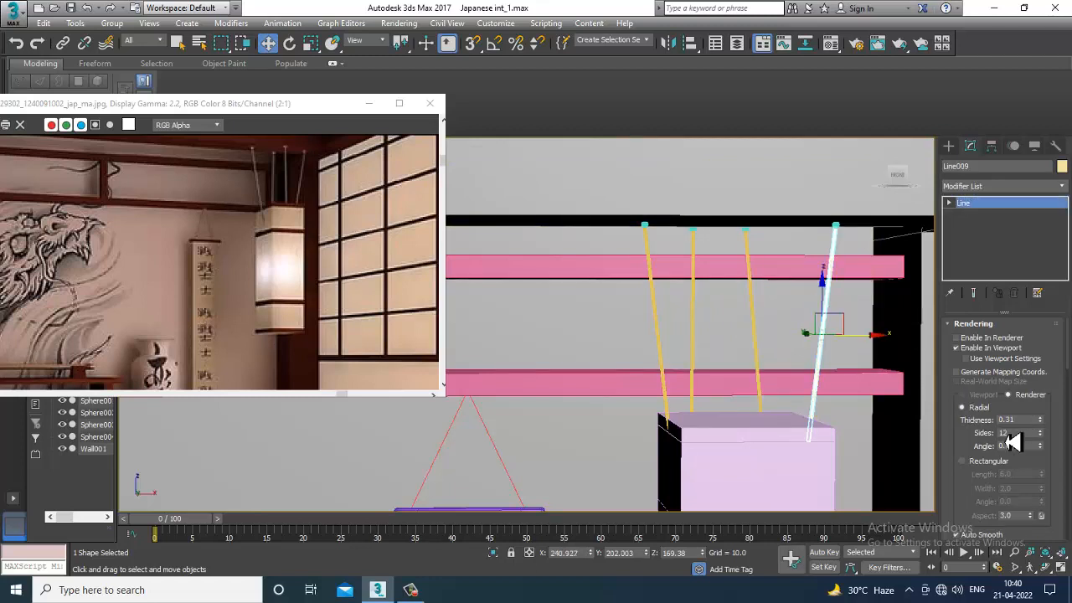
drag(1018, 421, 944, 426)
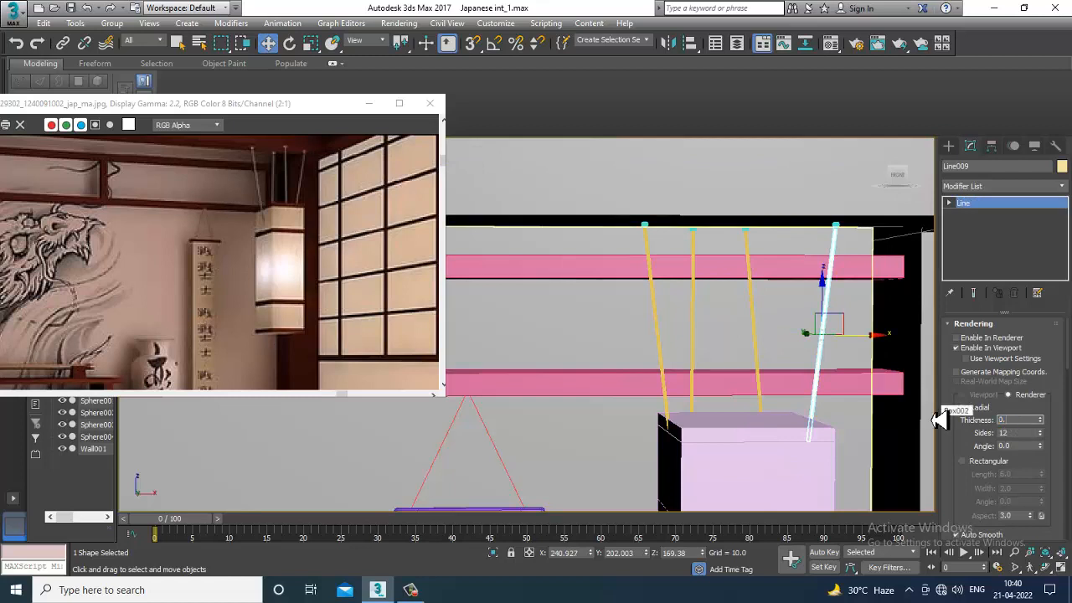
key(Return)
Select the lantern box with its four lines and spheres, excluding the room objects, and mirror them about X as a copy.
scroll(847, 377, down, 4)
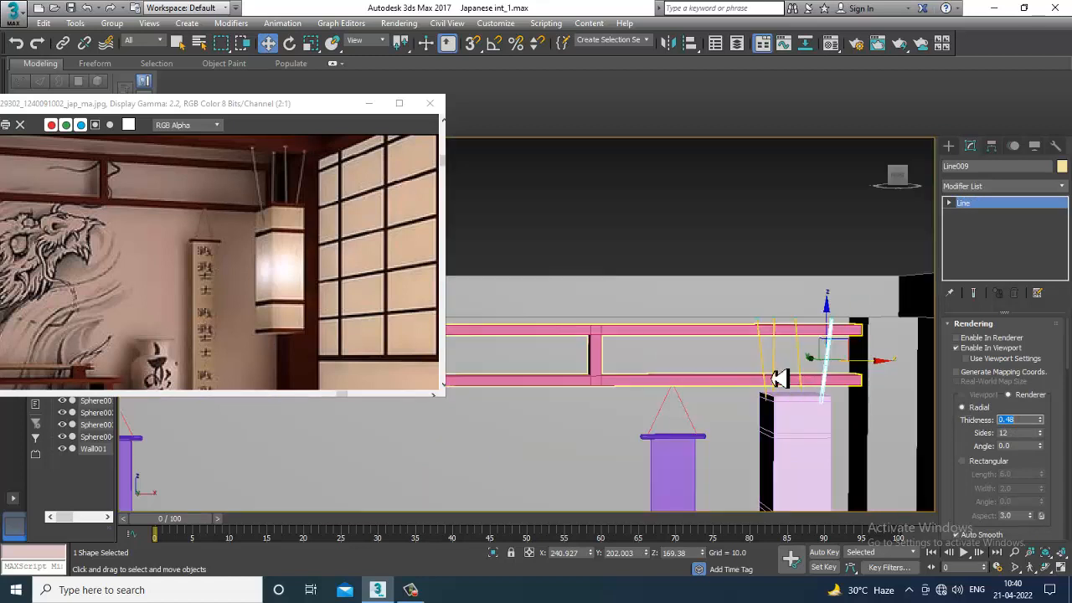
middle_drag(779, 377, 633, 219)
drag(610, 175, 737, 355)
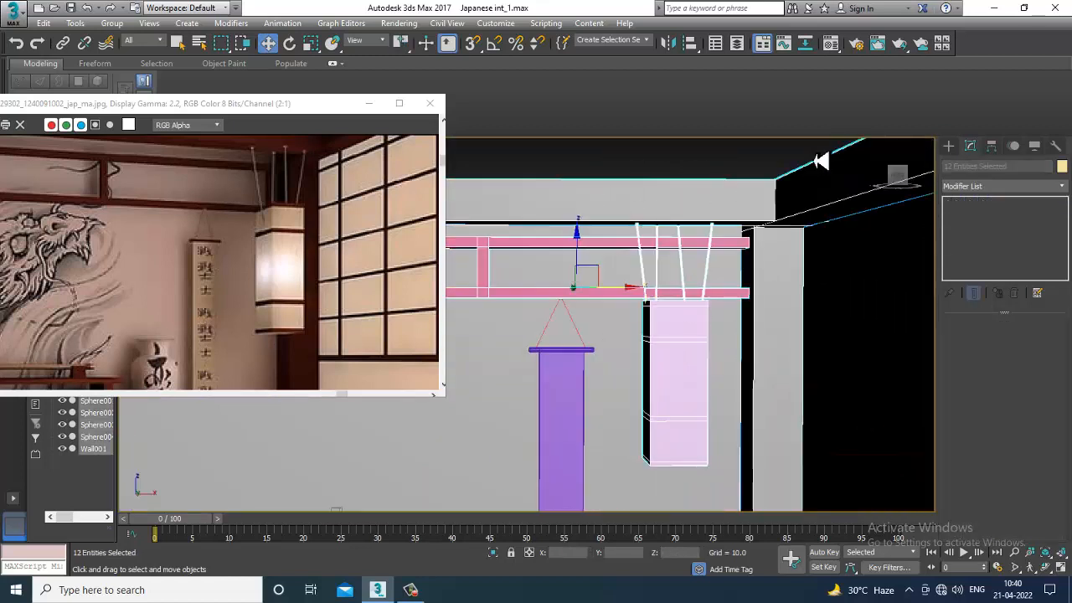
alt+drag(755, 159, 851, 364)
scroll(737, 298, down, 4)
middle_drag(737, 298, 775, 294)
click(212, 291)
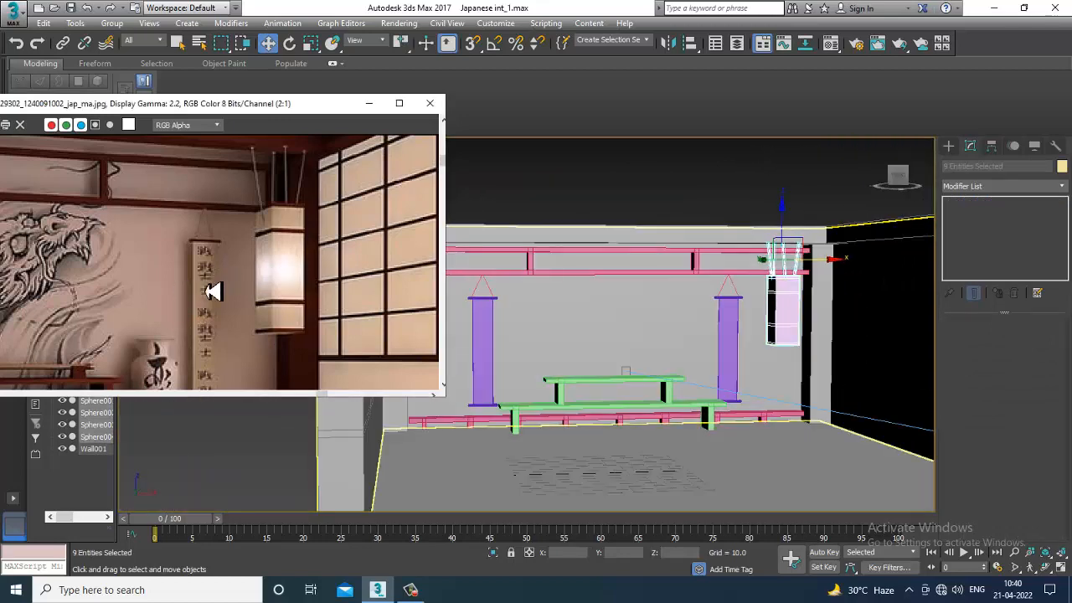
scroll(245, 290, down, 1)
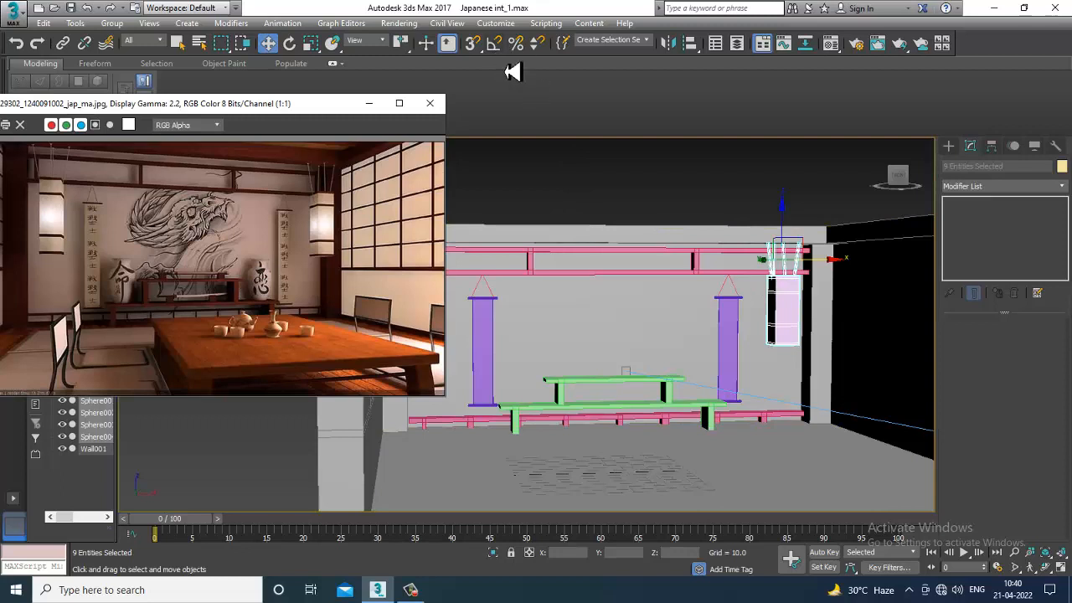
click(669, 43)
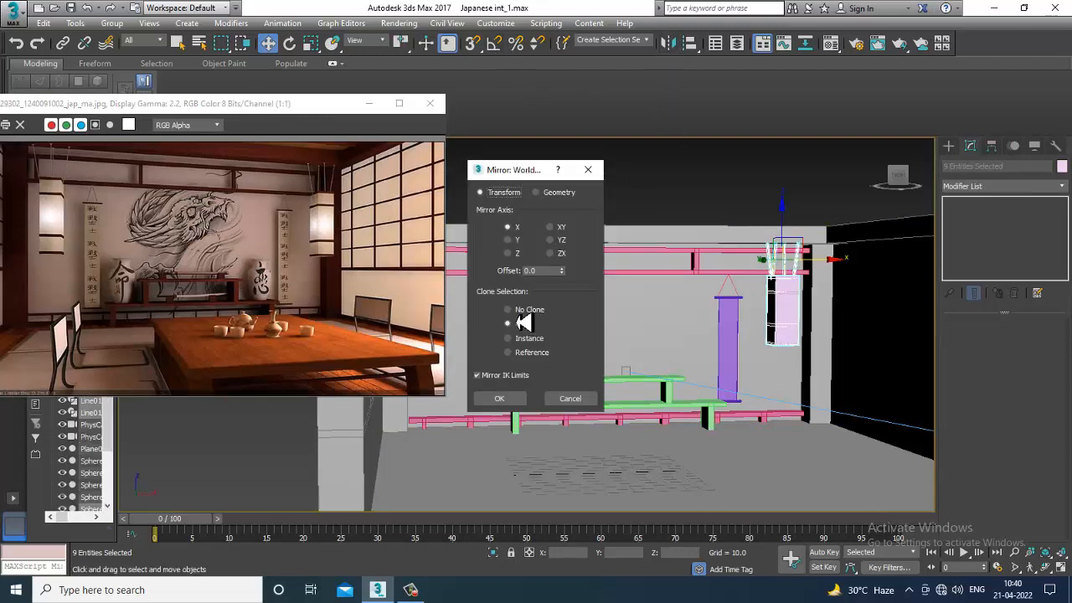
click(499, 399)
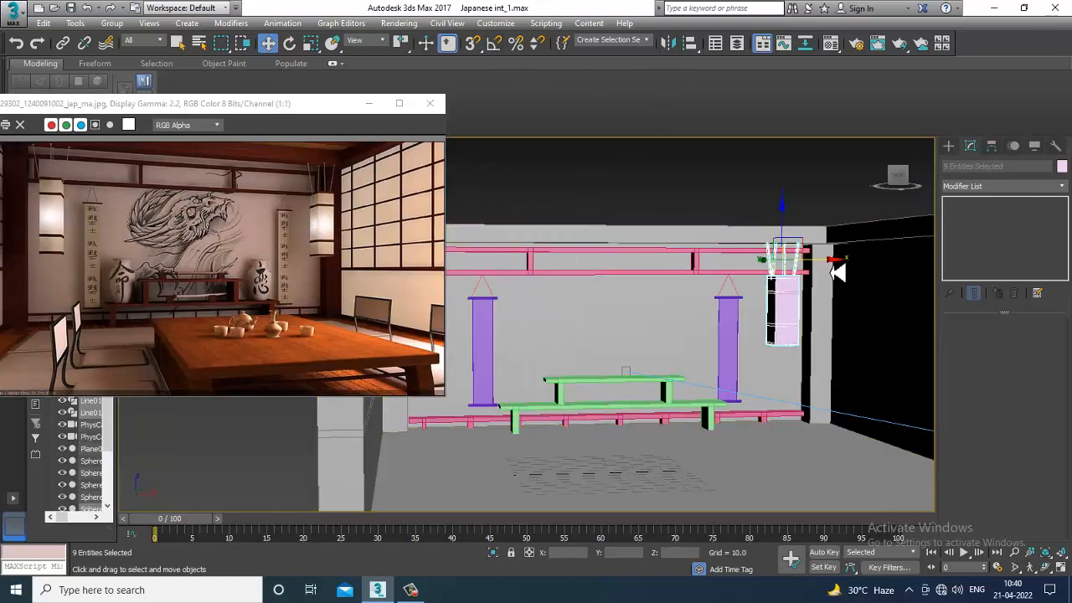
Move the mirrored lantern along X to the opposite end of the back wall, outside the left hanging scroll.
drag(832, 263, 466, 255)
middle_drag(467, 256, 636, 265)
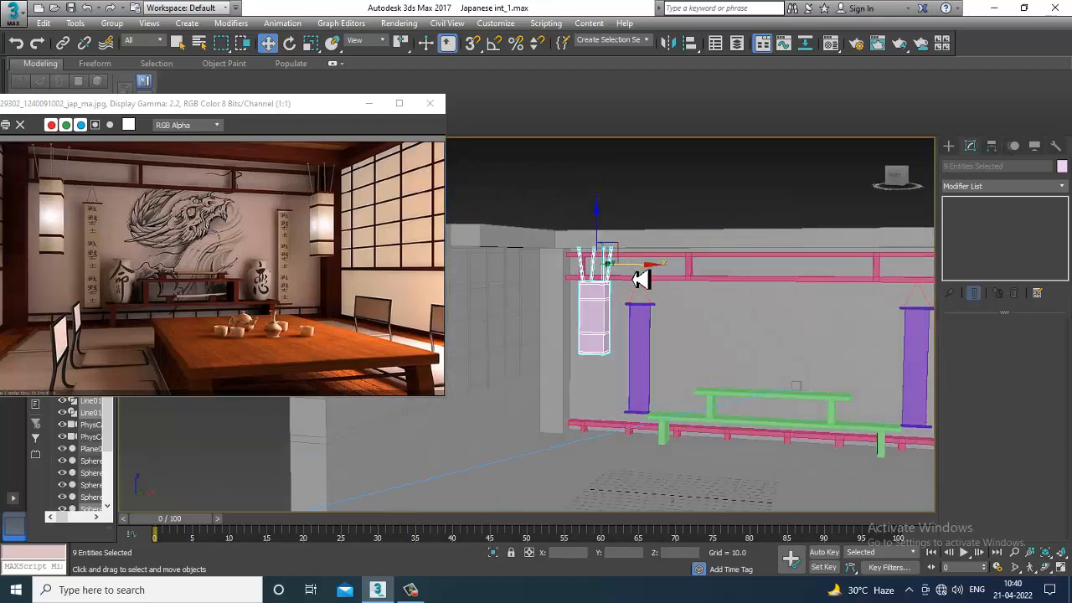
mouse_move(647, 276)
mouse_down()
mouse_move(636, 274)
mouse_move(646, 280)
mouse_up()
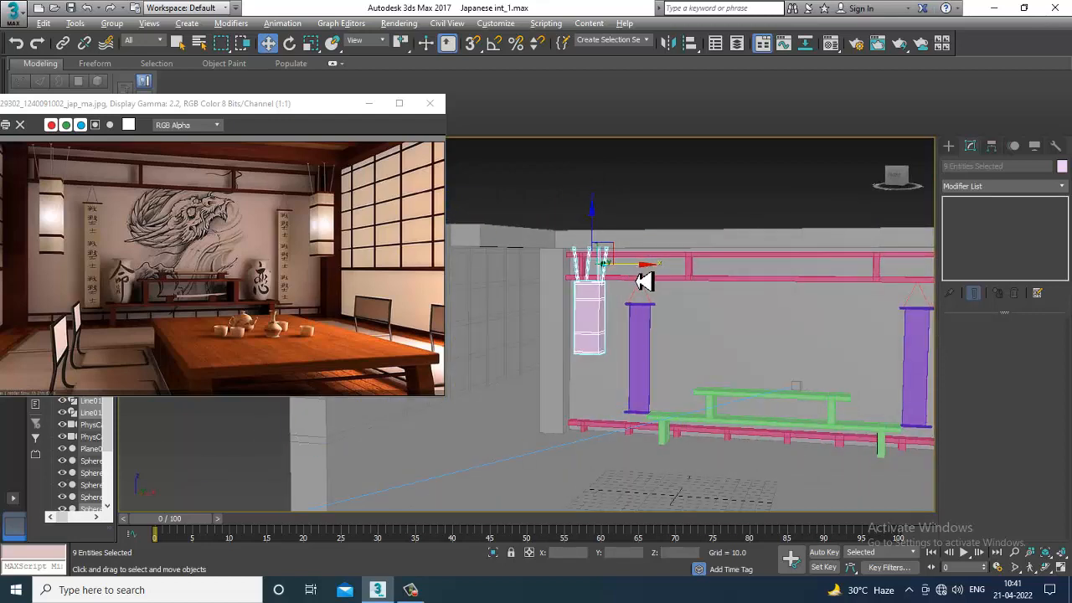
Examine the left vase in the reference image and the matching end of the bench in the front view.
mouse_move(645, 279)
alt+middle_down()
mouse_move(676, 285)
mouse_move(651, 282)
alt+middle_up()
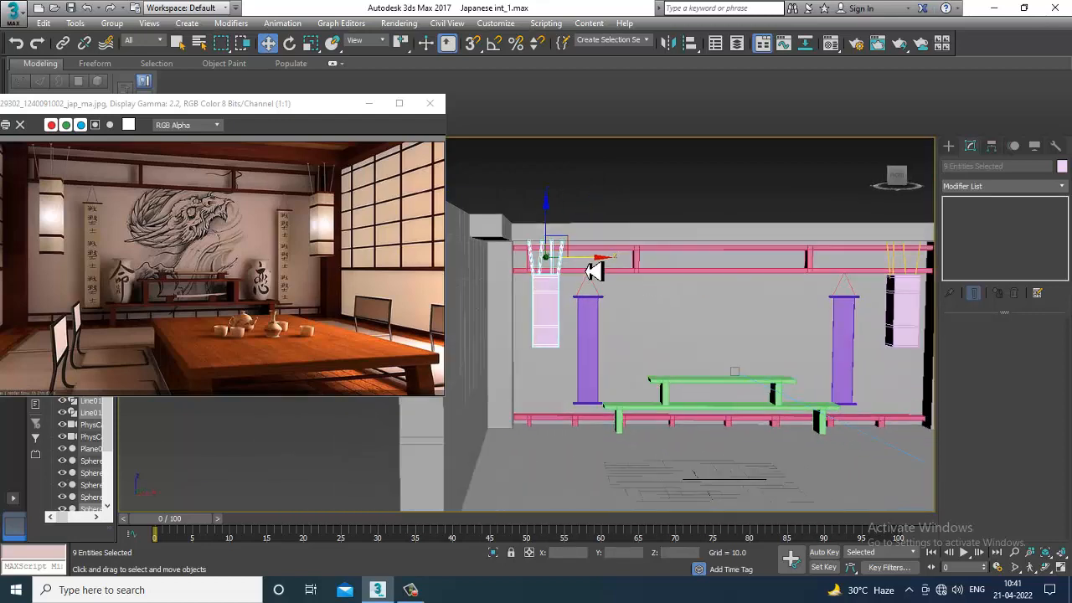
click(593, 270)
scroll(127, 278, up, 1)
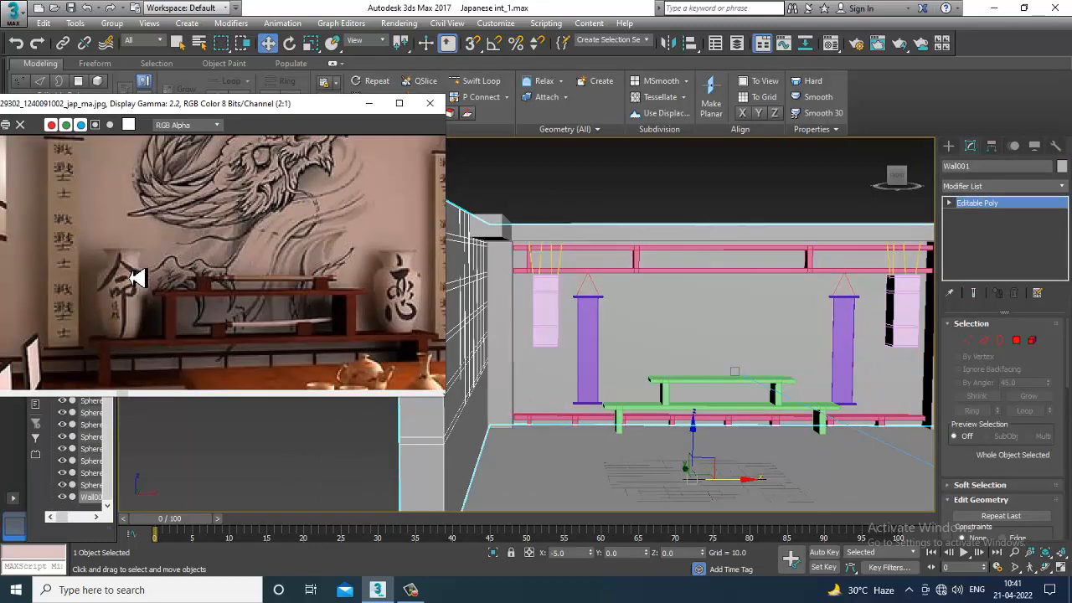
scroll(129, 278, up, 1)
middle_drag(130, 280, 143, 248)
middle_drag(708, 350, 675, 346)
key(alt+w)
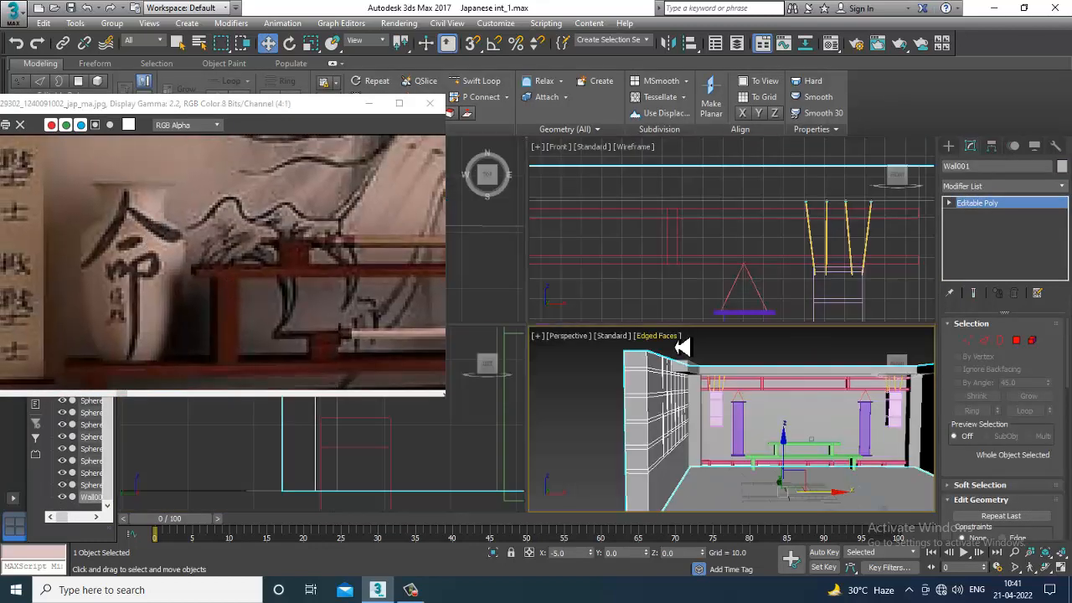
middle_drag(771, 256, 734, 251)
key(alt+w)
middle_drag(611, 316, 711, 287)
scroll(519, 352, down, 3)
middle_drag(519, 351, 765, 242)
middle_drag(584, 429, 680, 331)
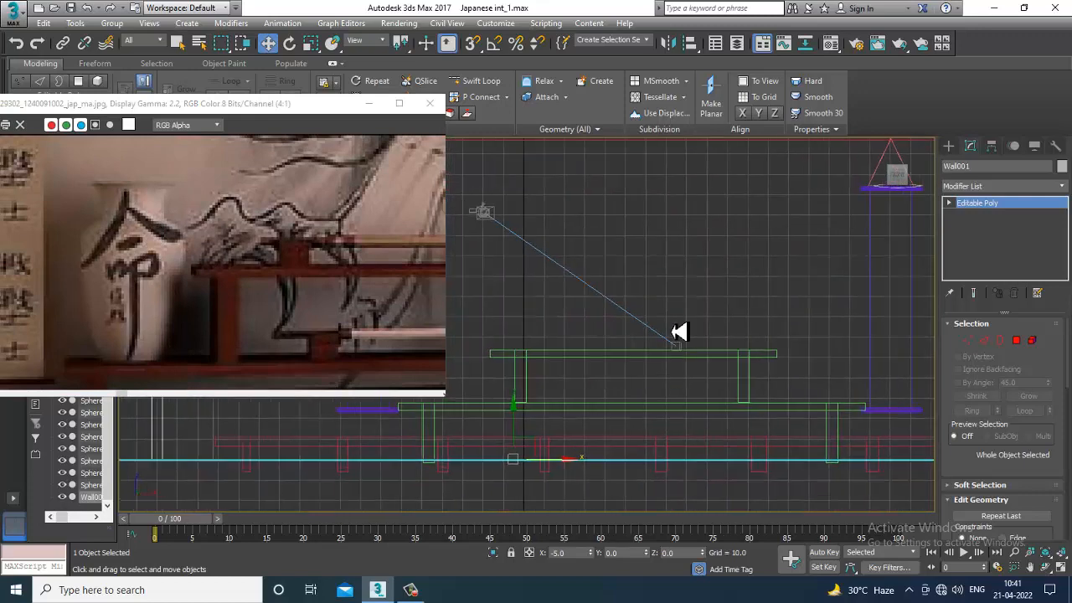
middle_drag(487, 343, 700, 327)
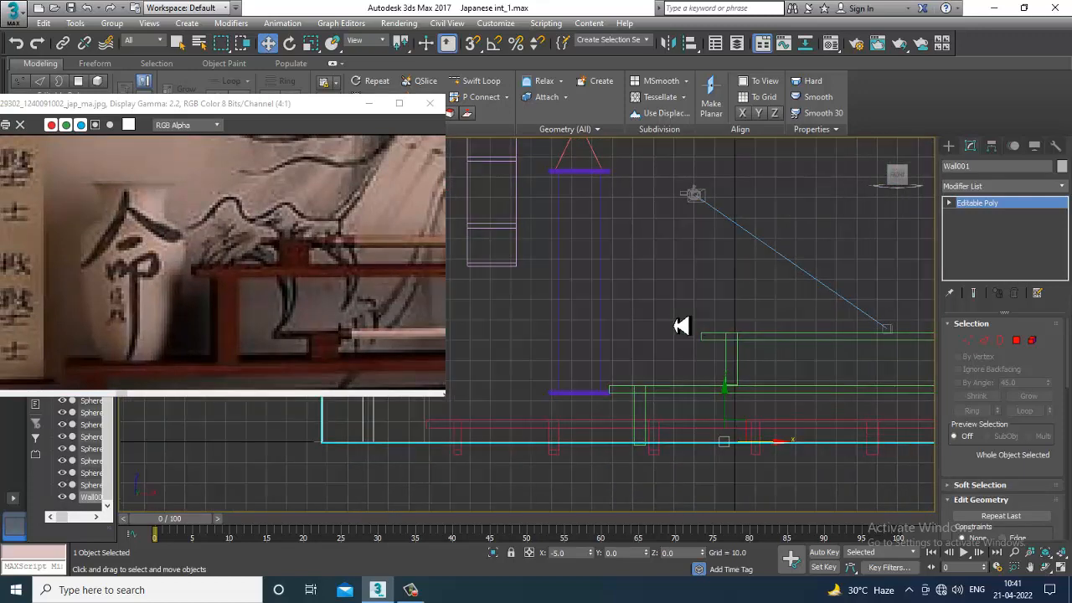
Draw the vase's half-profile as a Line with viewport rendering off, from a curved rim through neck and shoulder to a flat base on the bench.
click(949, 145)
click(965, 166)
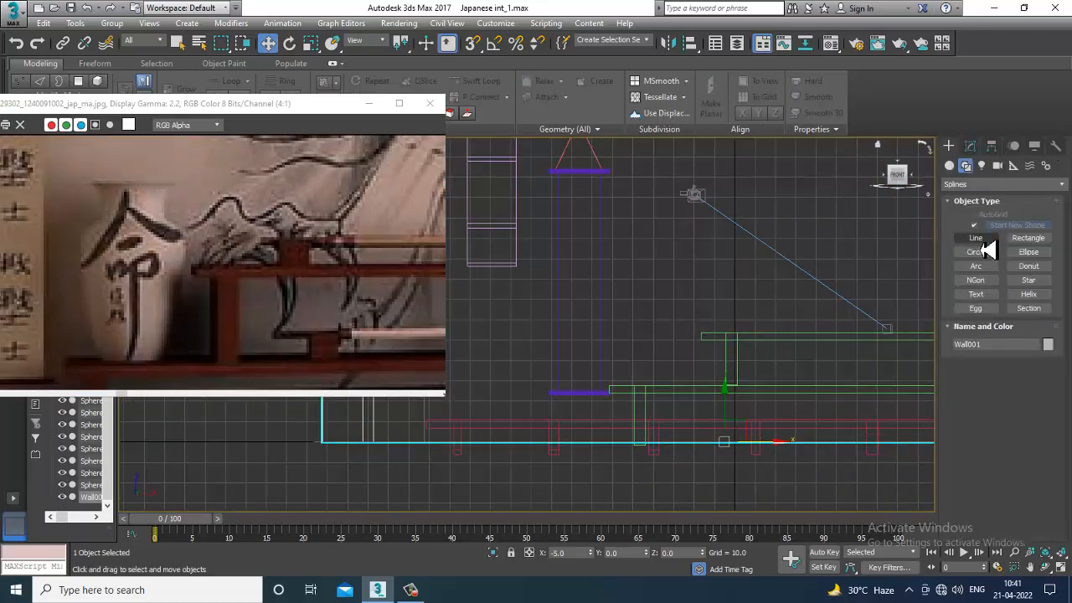
click(976, 238)
scroll(622, 302, up, 2)
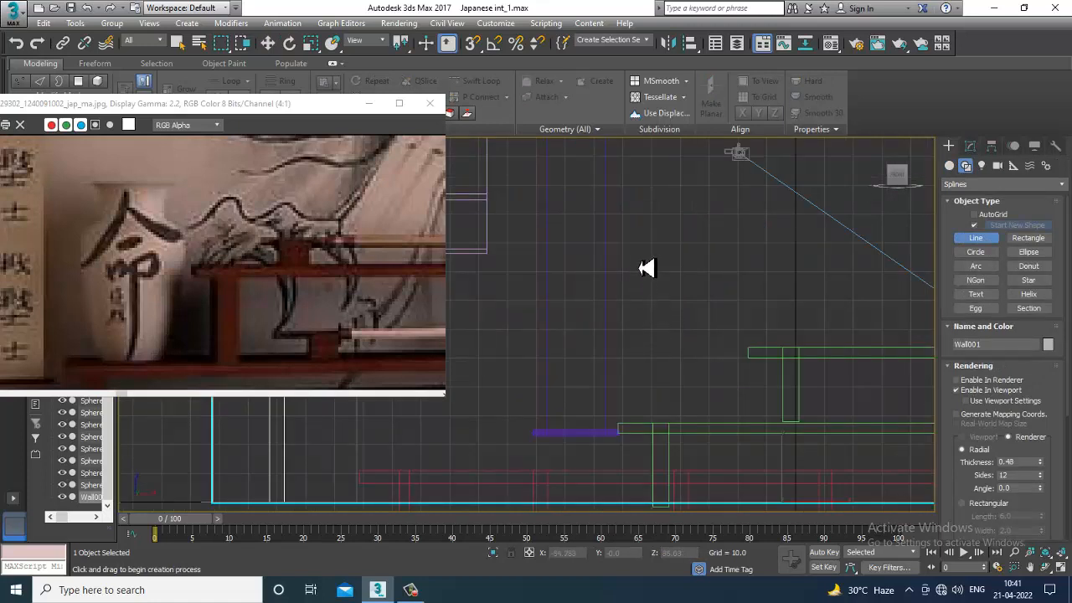
click(960, 392)
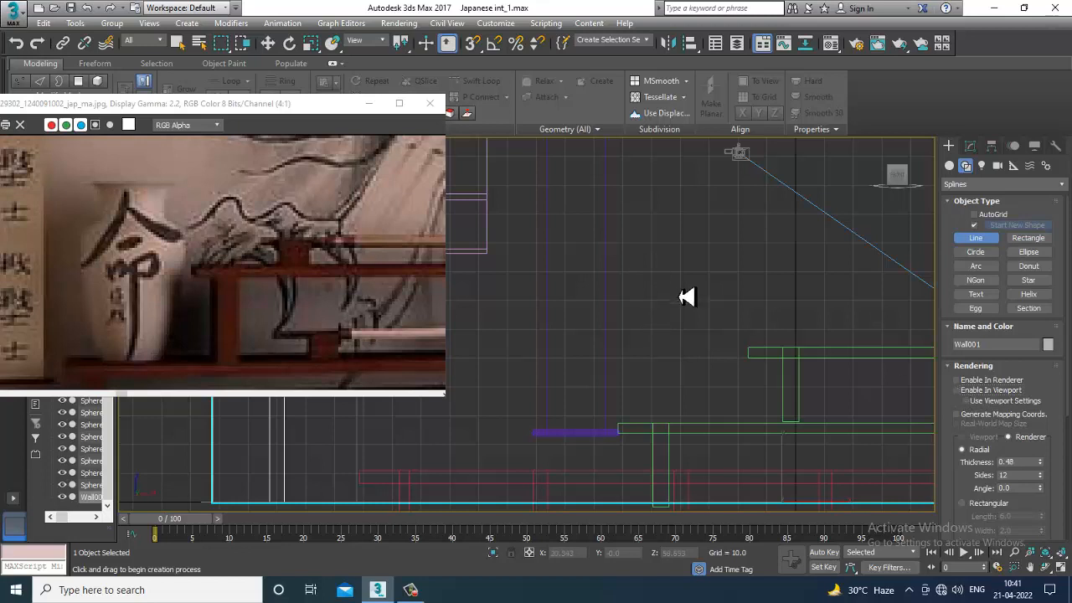
click(641, 238)
click(658, 257)
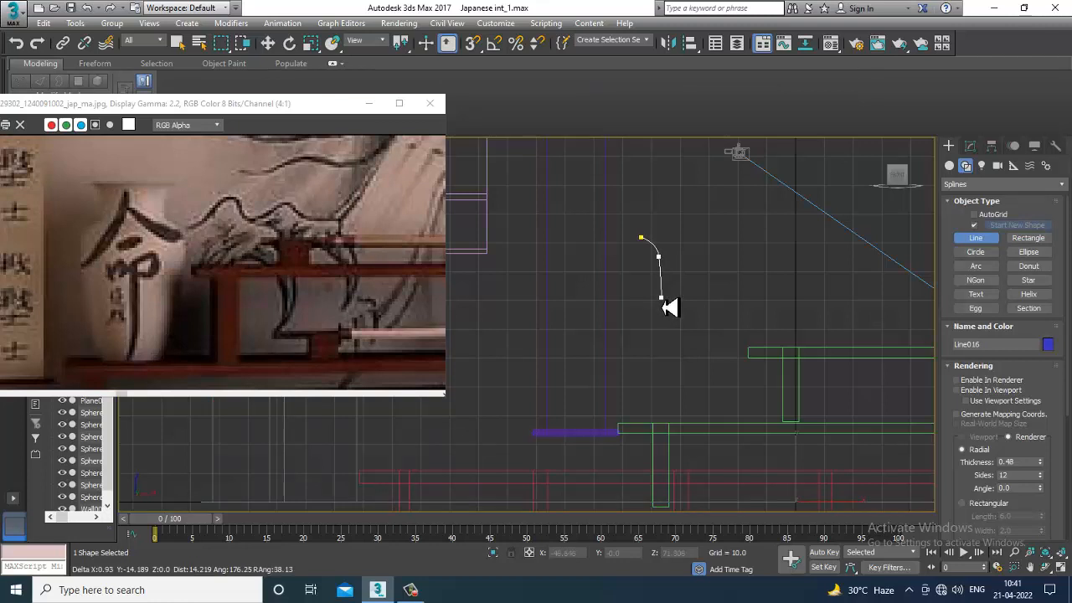
click(660, 296)
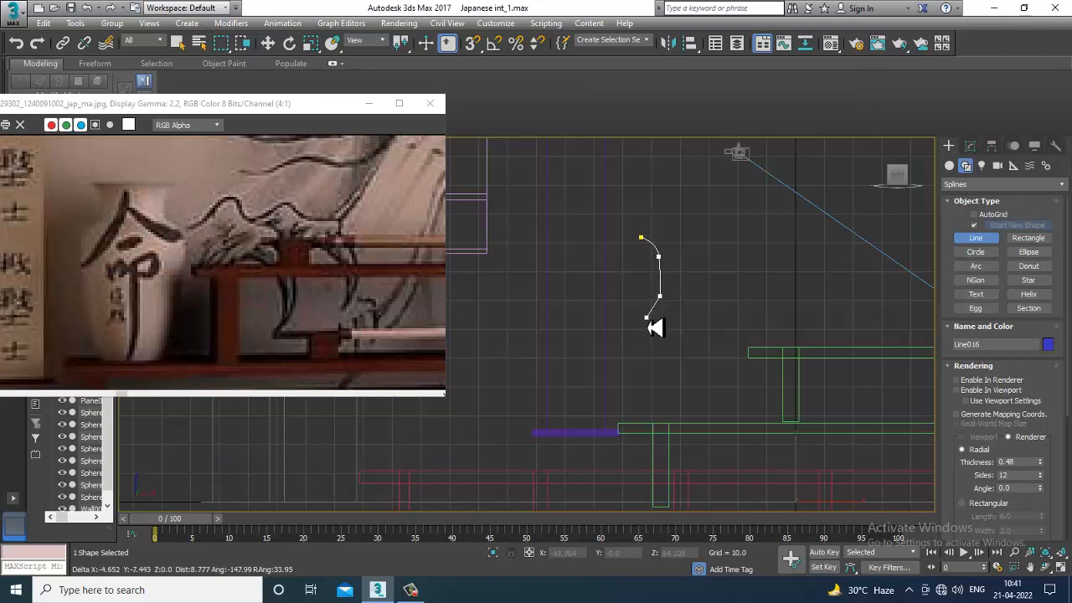
click(645, 318)
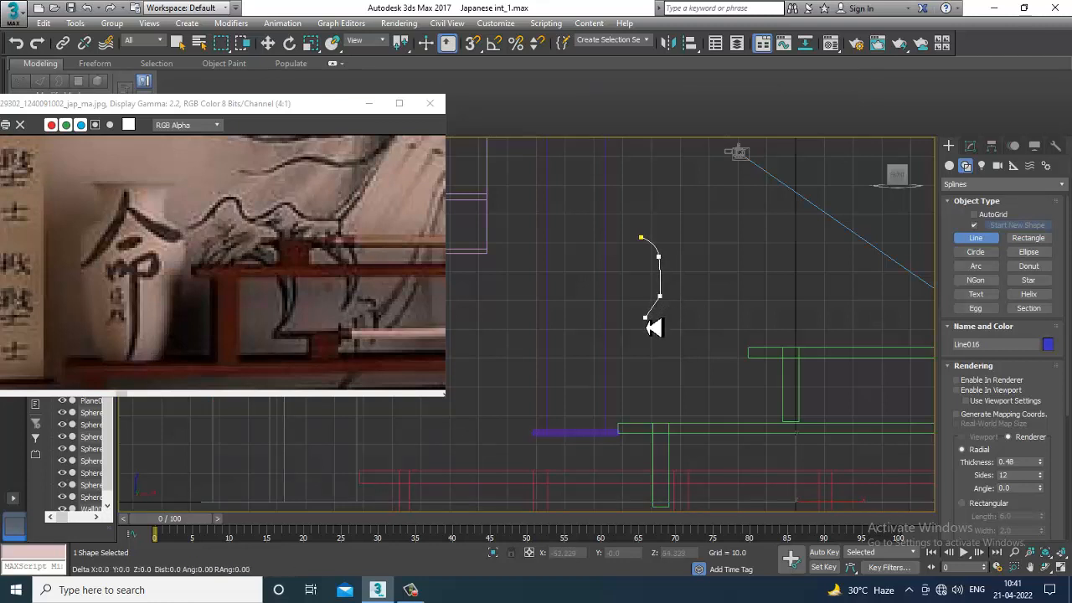
click(660, 424)
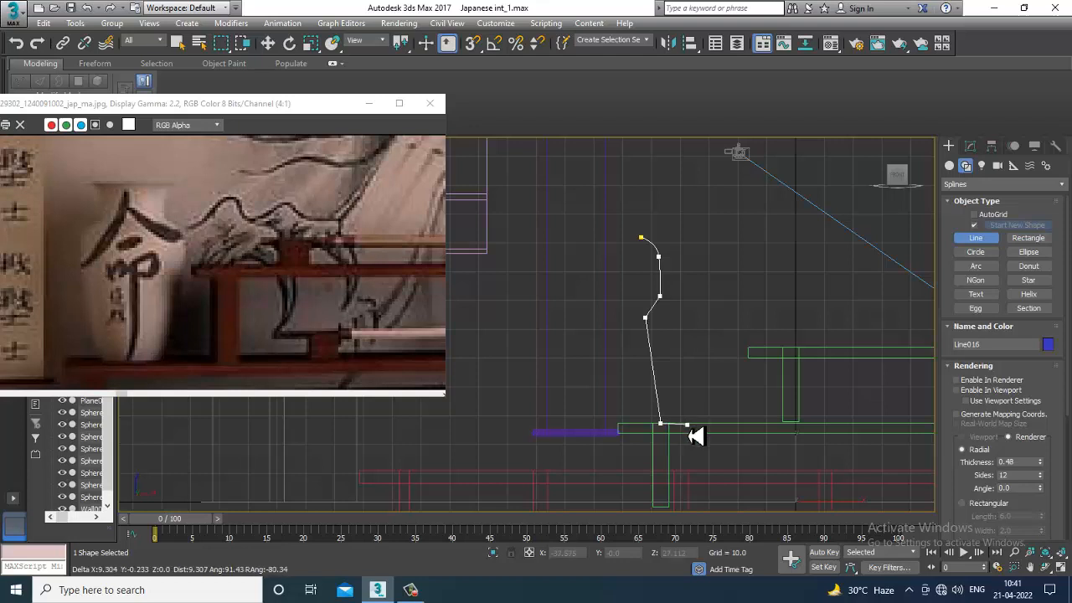
click(691, 424)
right_click(692, 425)
right_click(691, 426)
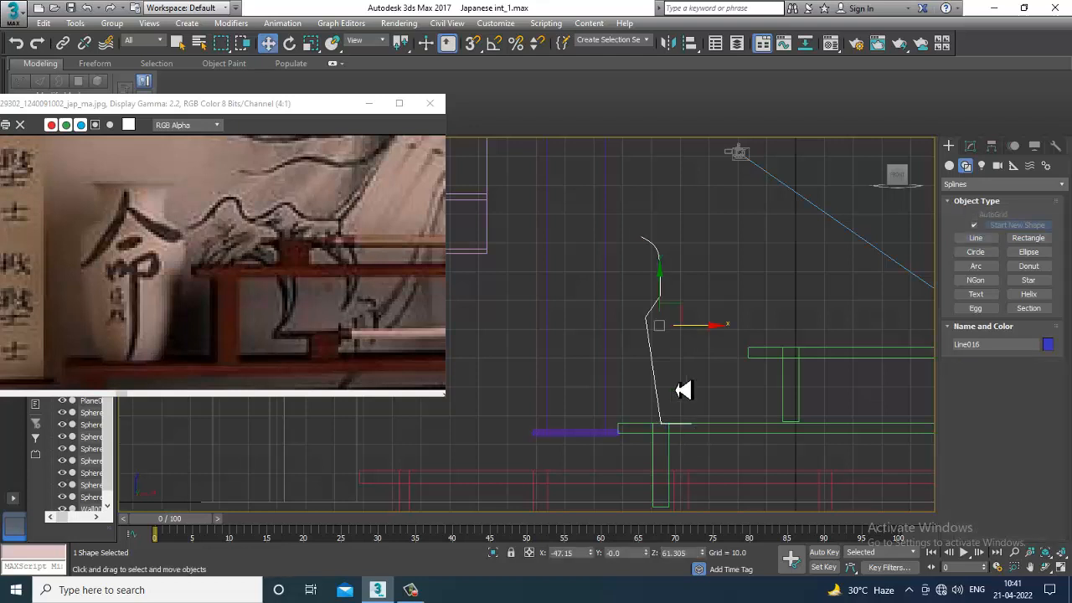
Move the profile's neck-base and shoulder vertices upward to shorten the vase's neck.
scroll(674, 379, up, 3)
middle_drag(673, 366, 675, 376)
key(1)
scroll(668, 273, down, 3)
middle_drag(675, 281, 676, 298)
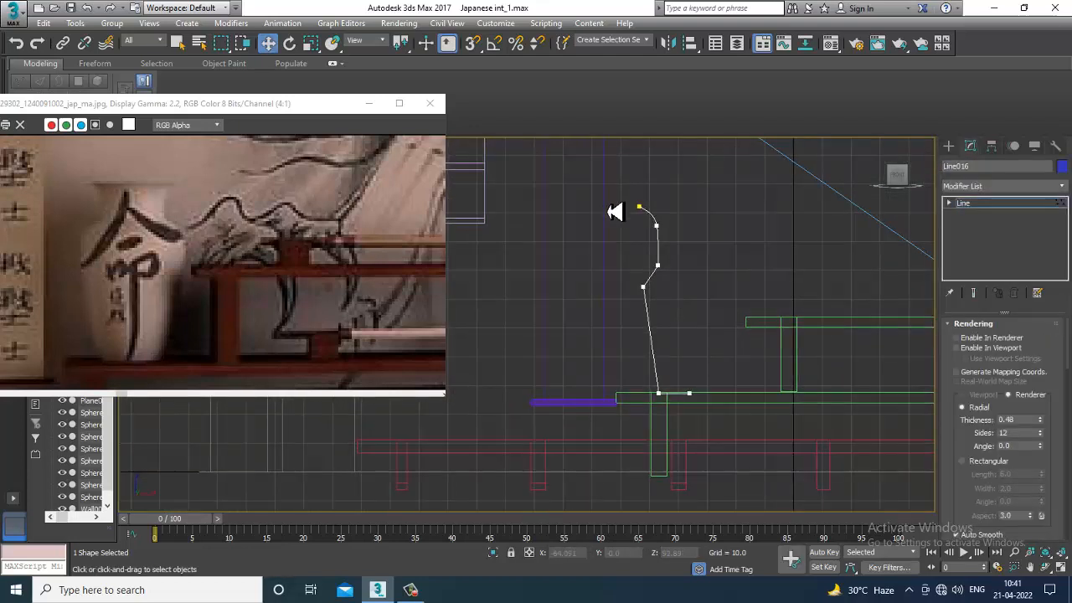
drag(616, 209, 703, 304)
mouse_move(664, 195)
mouse_down()
mouse_move(669, 173)
mouse_move(675, 198)
mouse_up()
scroll(675, 311, up, 4)
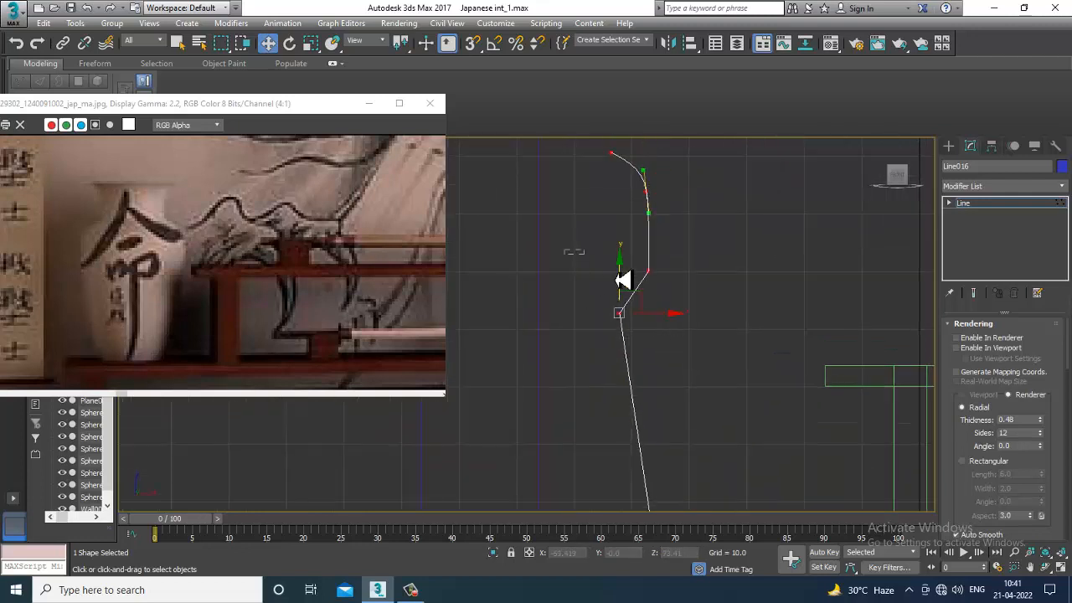
drag(658, 258, 661, 235)
middle_drag(662, 232, 650, 285)
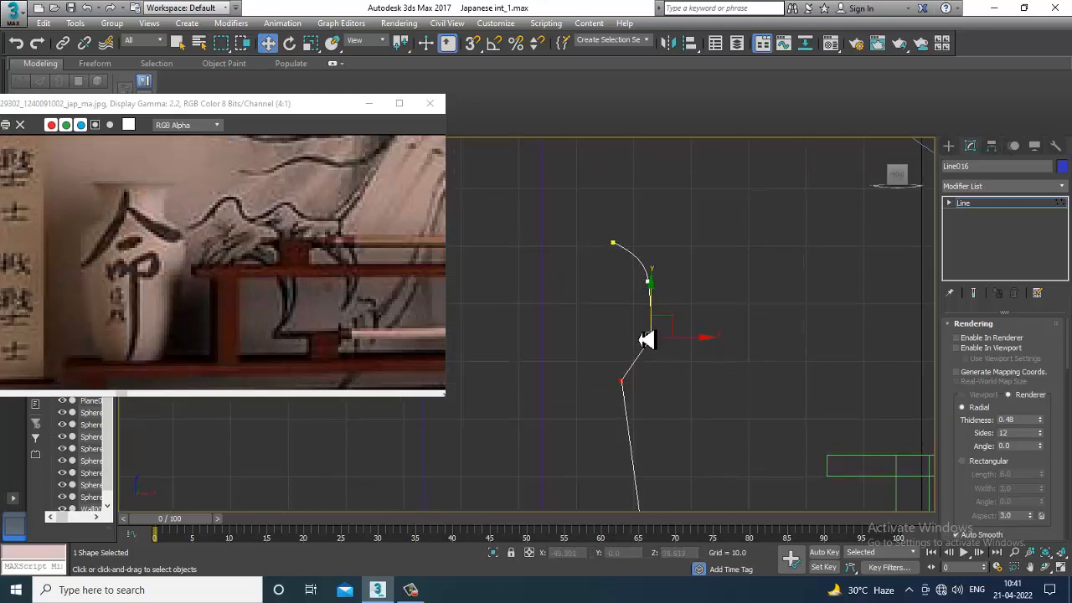
middle_drag(646, 339, 608, 411)
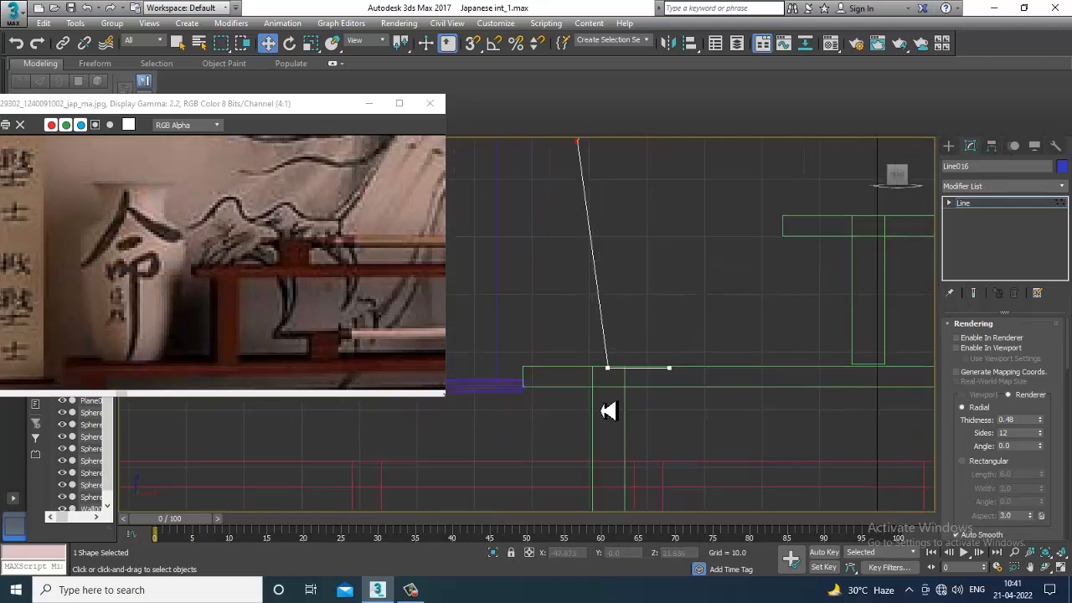
Nudge the base corner vertex up slightly and fillet the profile's corners at the base, shoulder and bottom of the neck.
click(608, 368)
drag(609, 335, 609, 333)
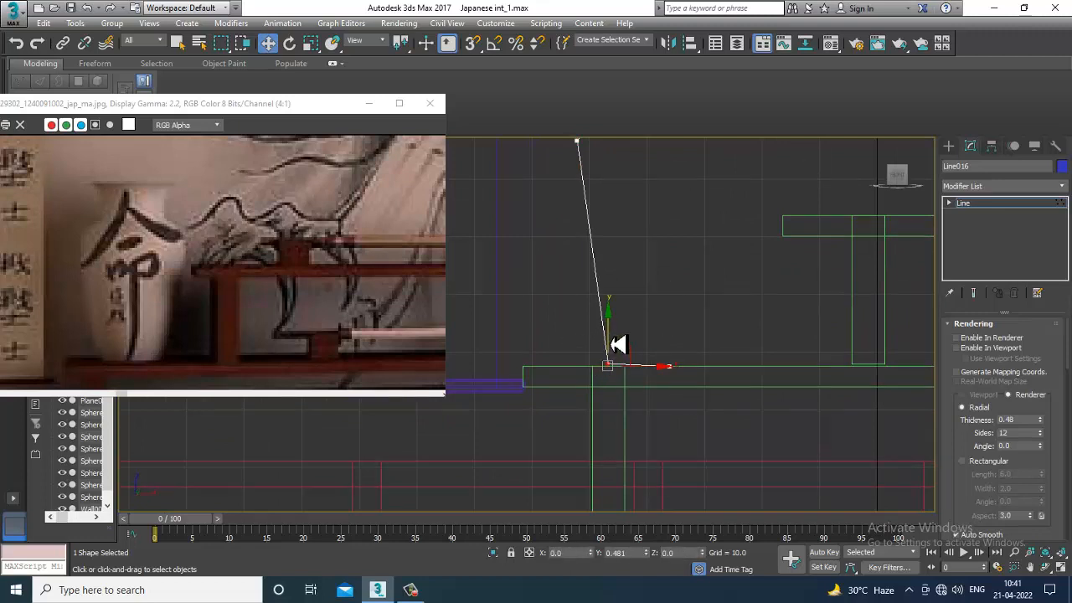
scroll(972, 410, down, 10)
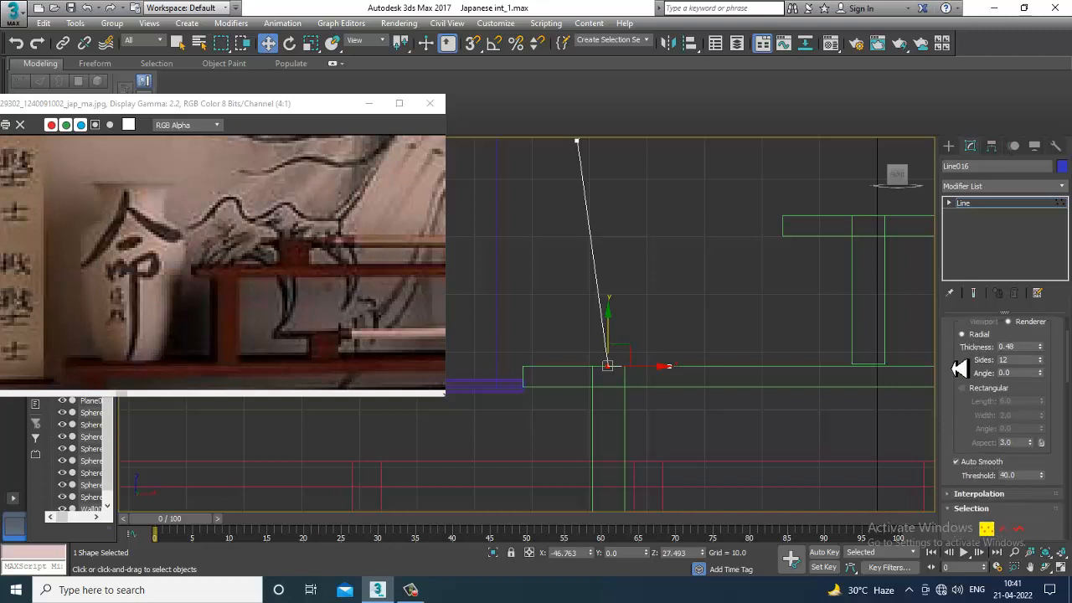
scroll(963, 376, down, 2)
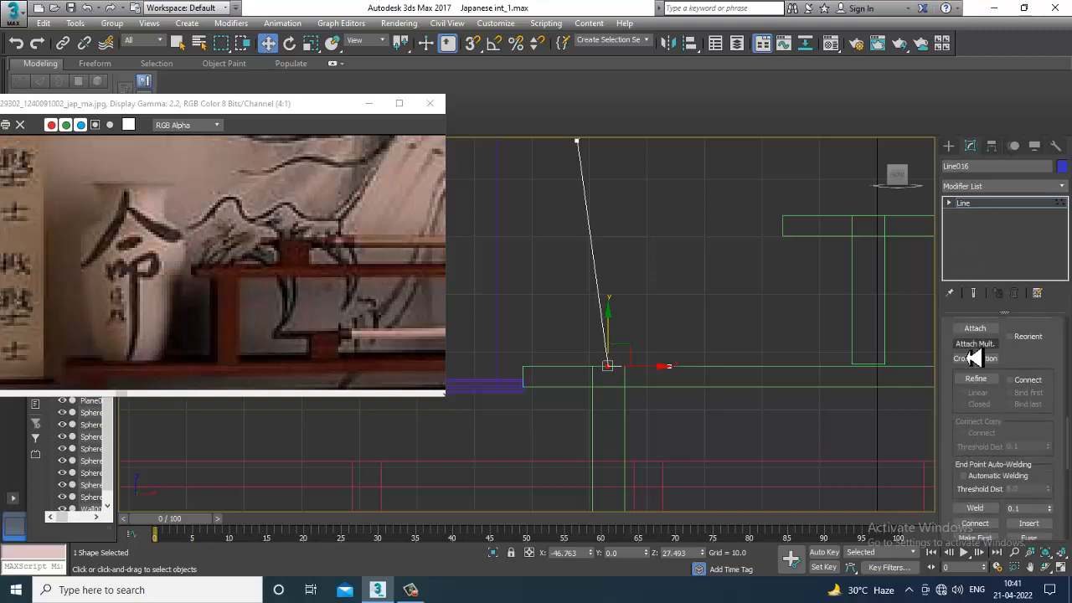
scroll(952, 411, down, 3)
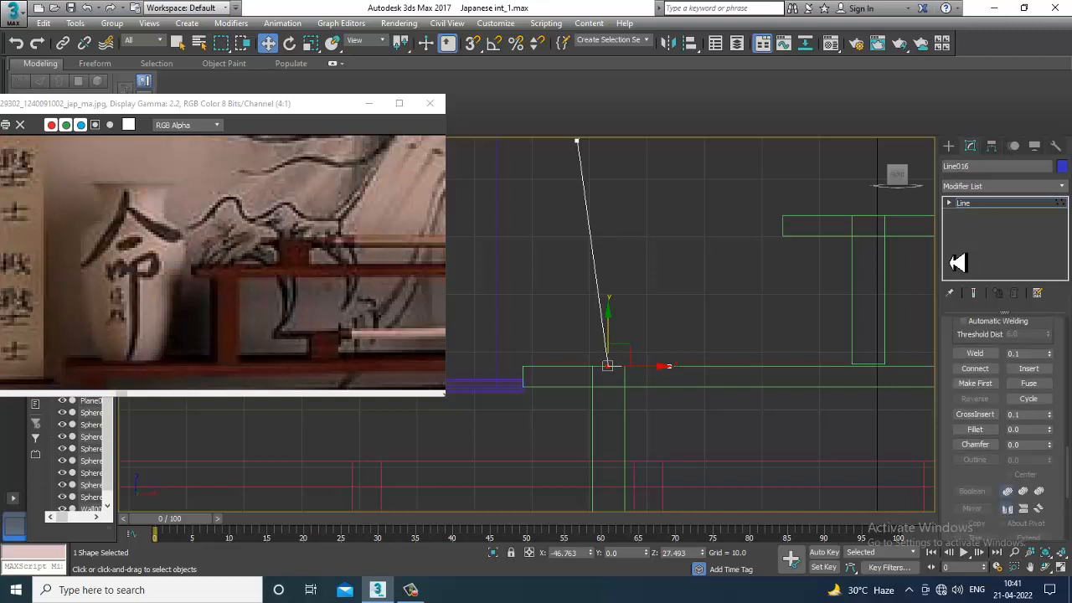
click(975, 429)
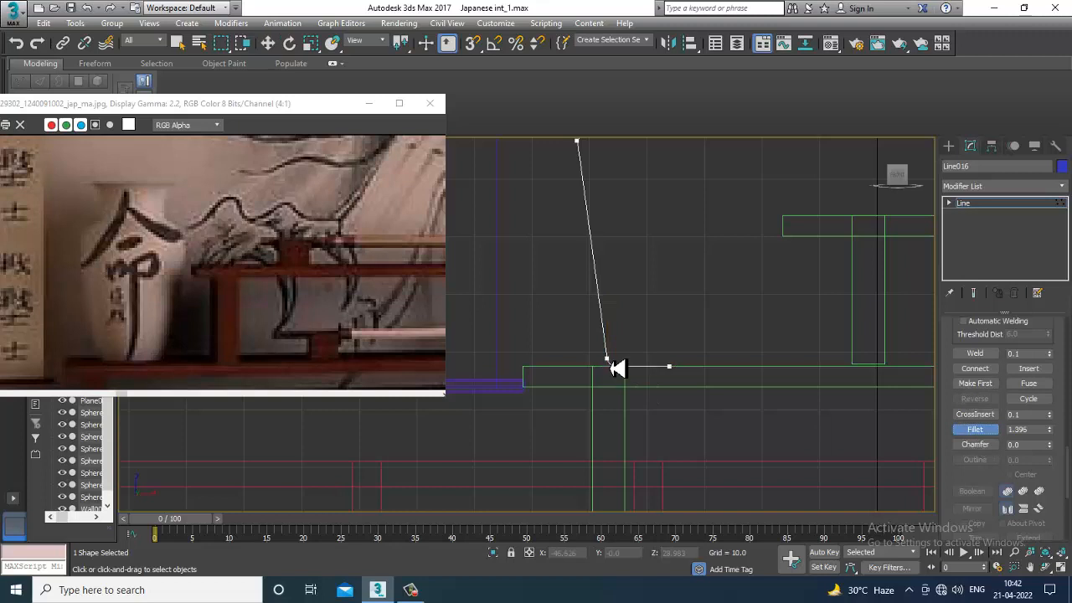
drag(617, 366, 618, 365)
scroll(605, 348, down, 2)
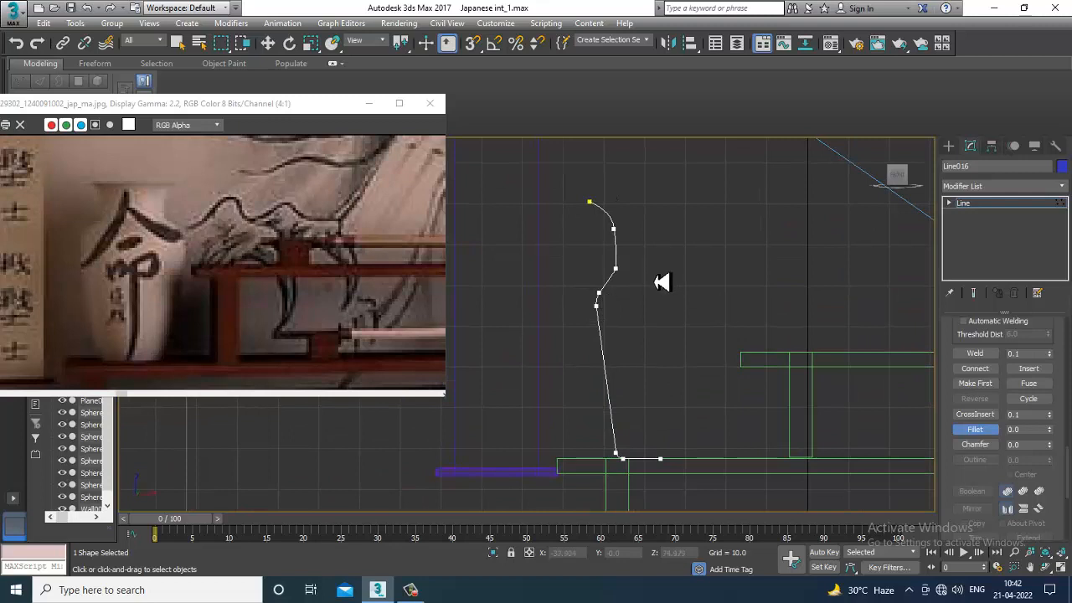
middle_drag(627, 280, 624, 303)
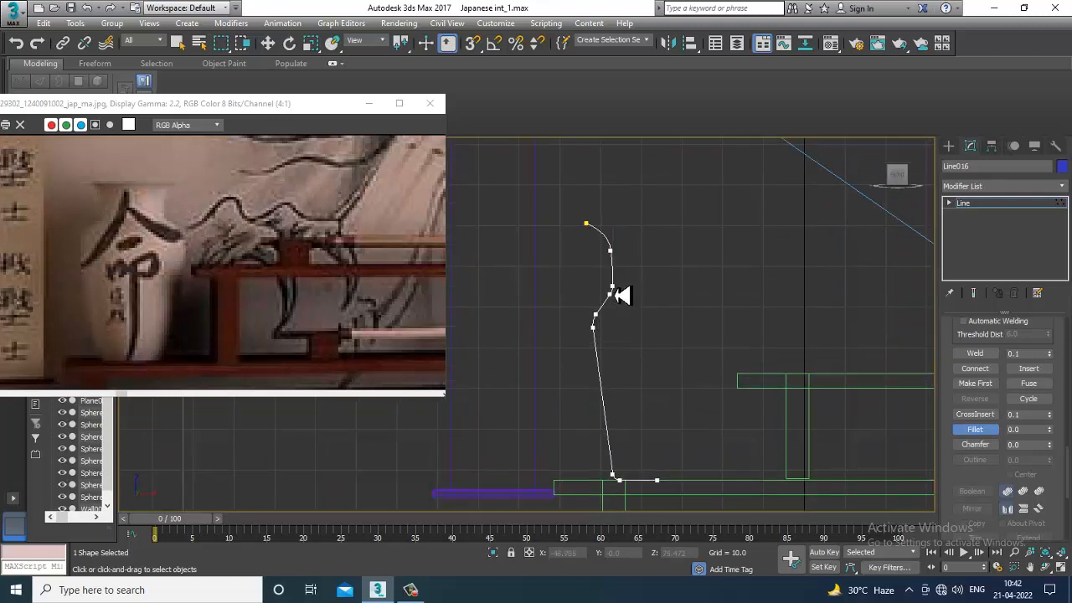
key(w)
Save the scene and revolve the vase profile with a Lathe modifier aligned to Max.
click(996, 203)
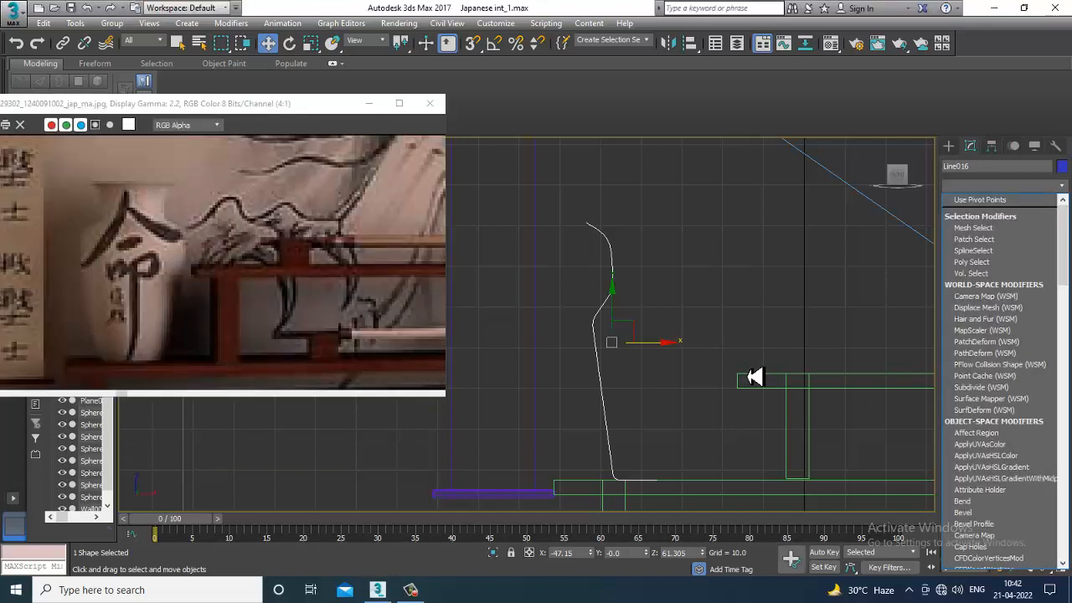
click(70, 9)
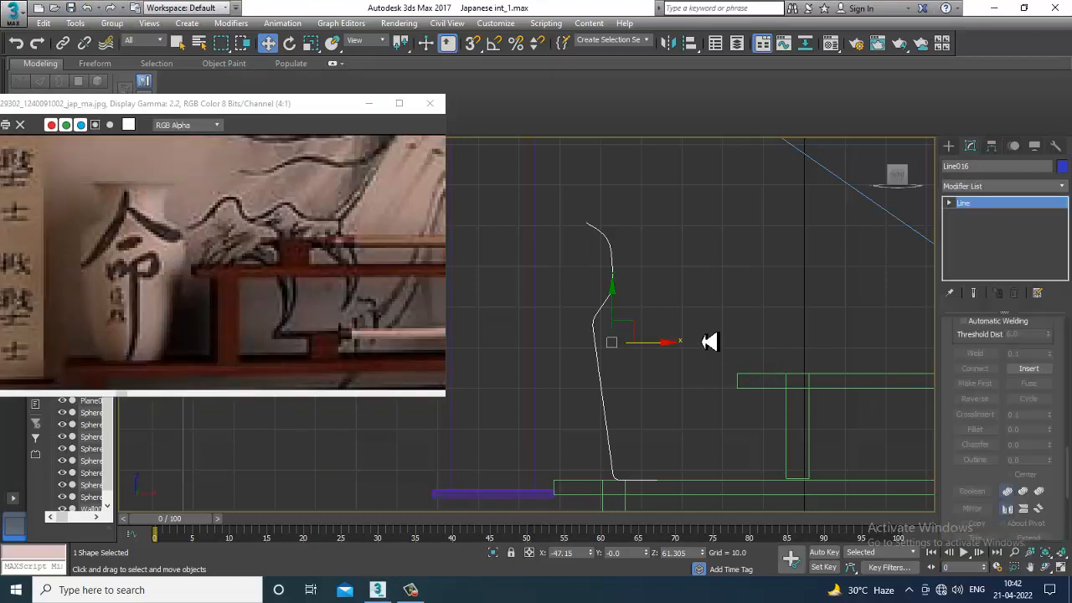
click(988, 188)
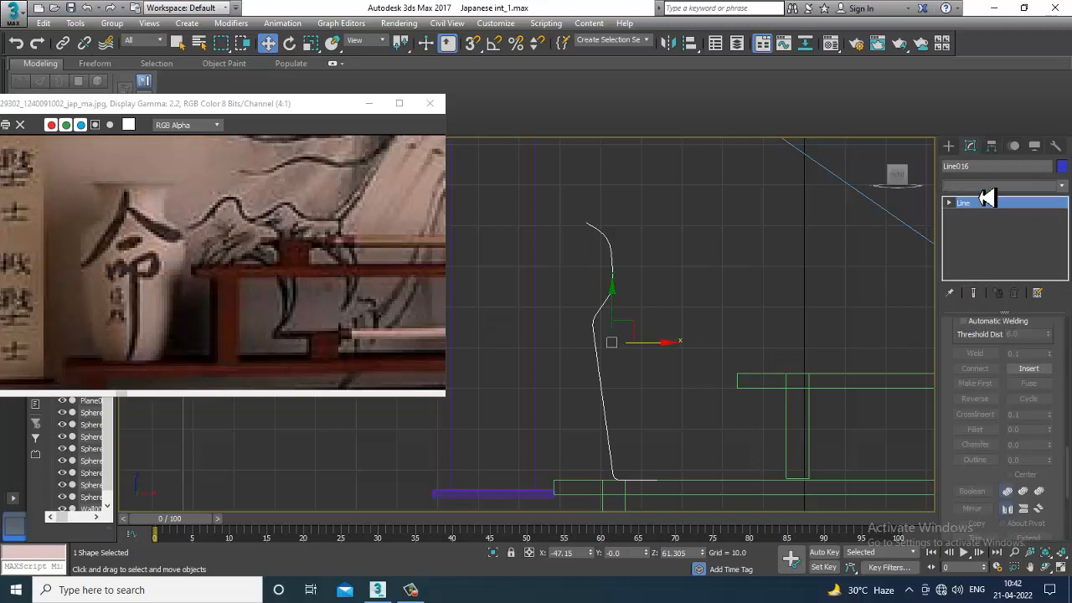
scroll(984, 272, down, 15)
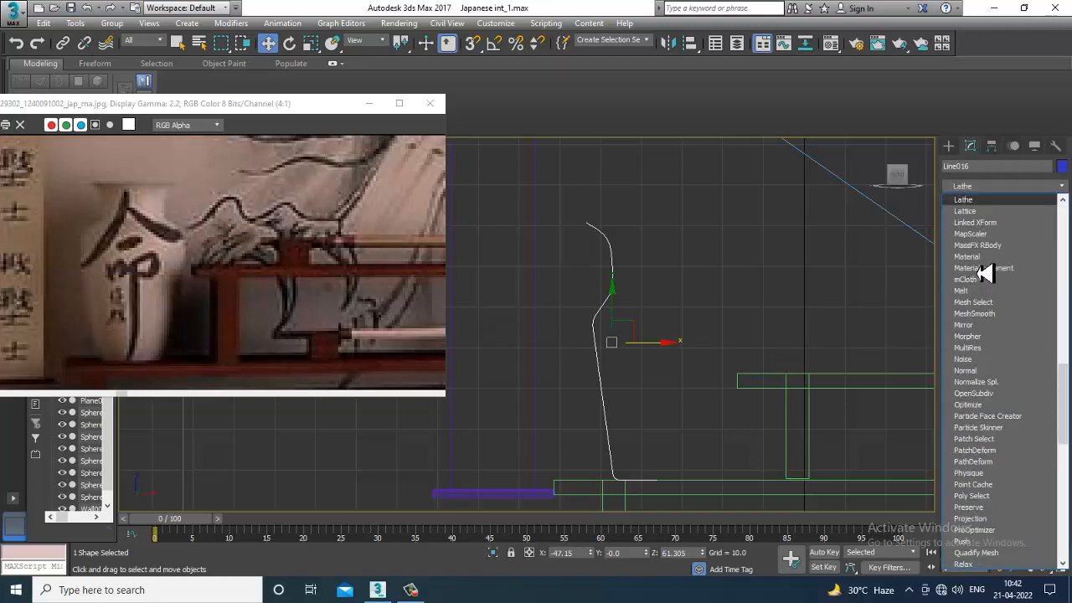
key(Return)
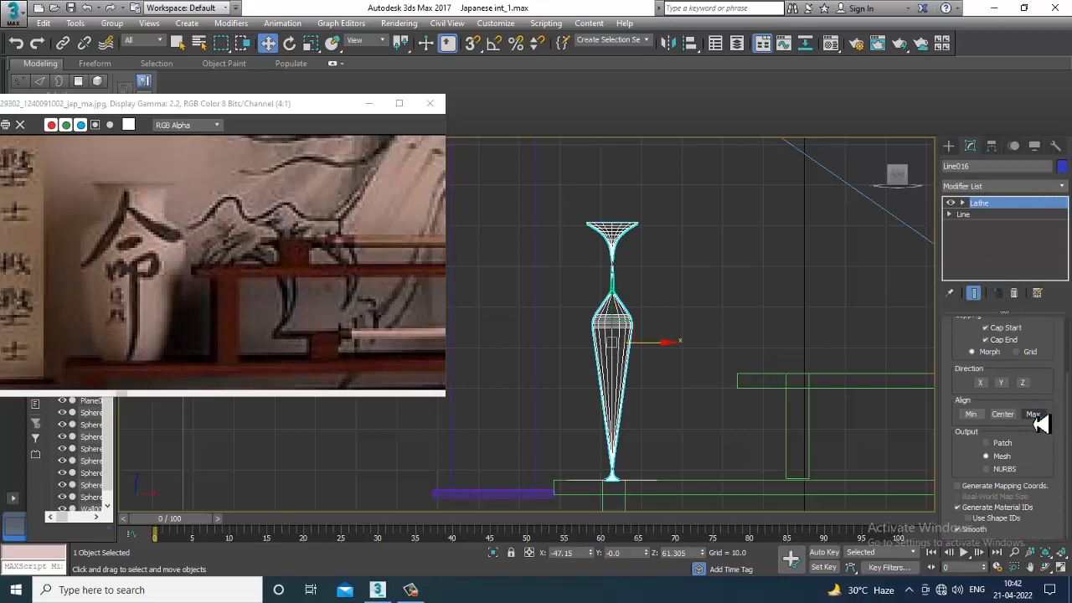
click(1033, 415)
scroll(681, 299, up, 3)
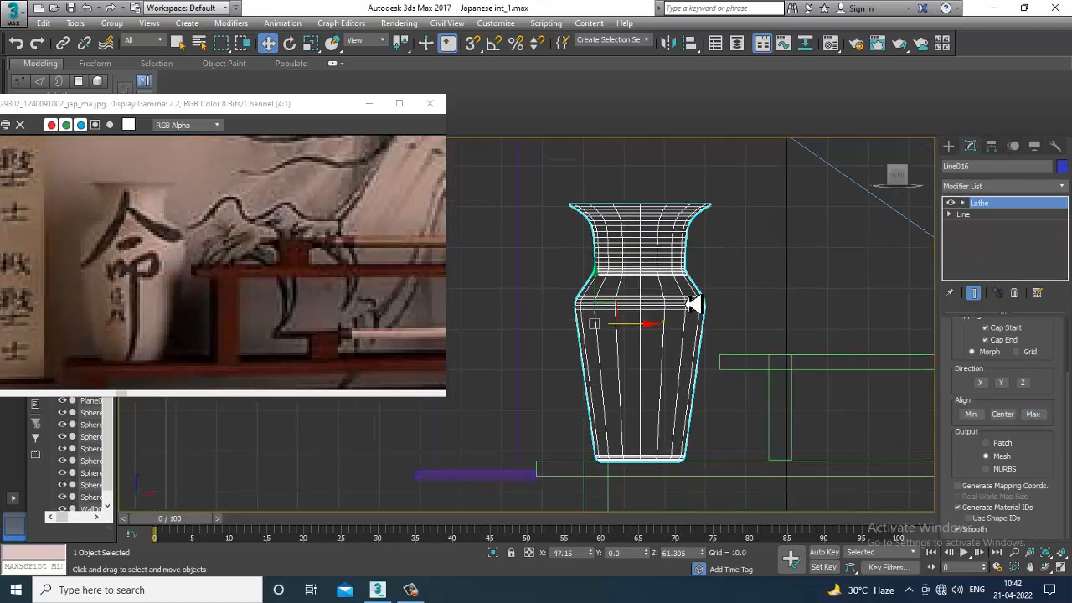
Go to the Vertex level of the vase's Line while keeping the lathed end result displayed.
scroll(695, 304, up, 2)
scroll(696, 304, down, 2)
scroll(696, 304, up, 2)
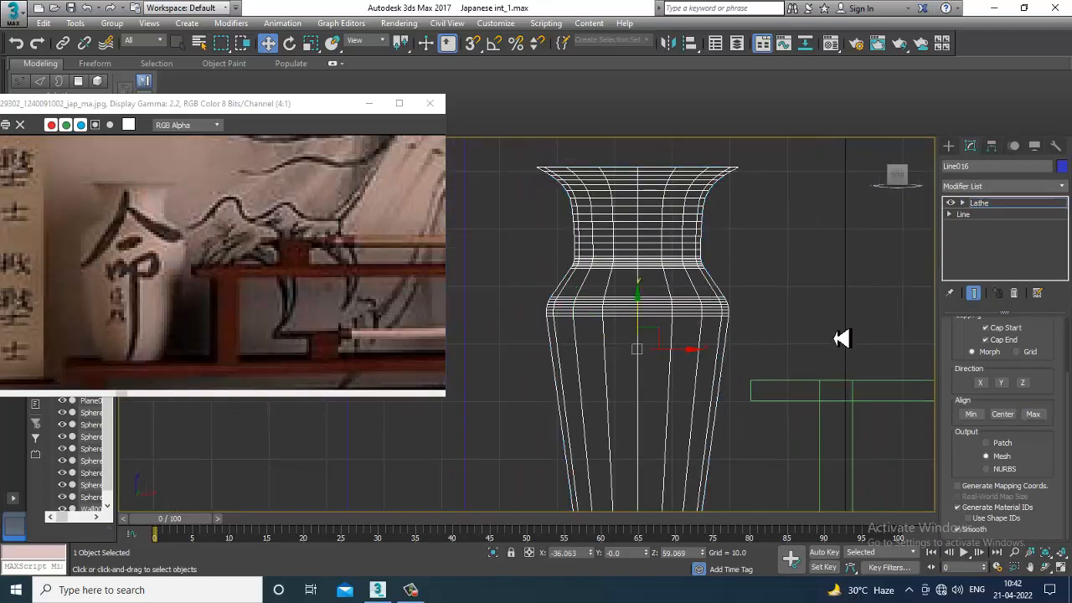
click(950, 215)
click(973, 225)
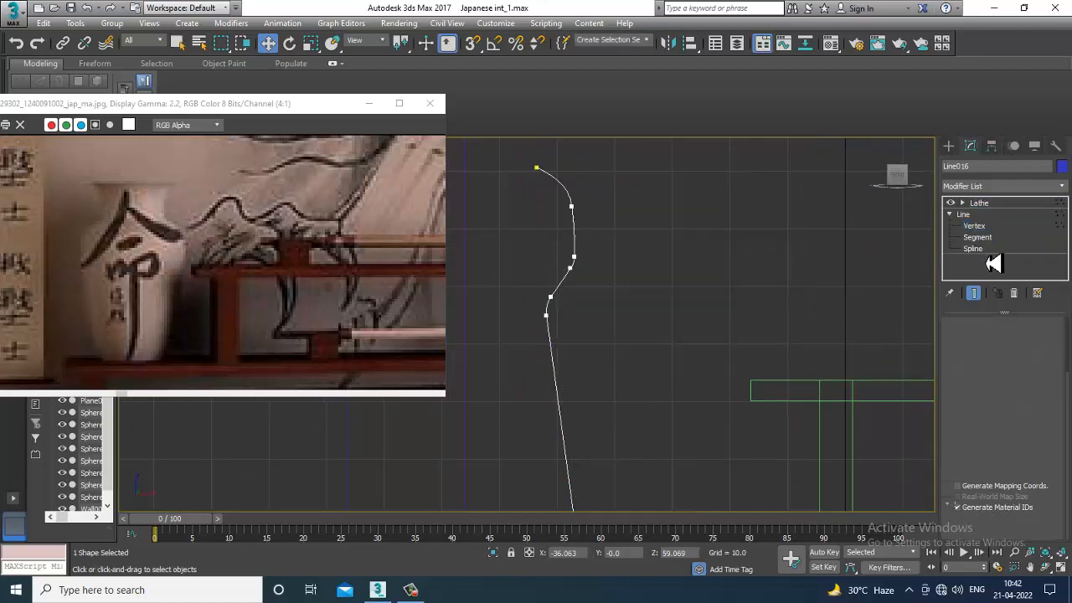
click(972, 293)
Move the profile's lower shoulder vertex downward to spread the vase's shoulder curve.
mouse_move(588, 281)
middle_down()
mouse_move(602, 289)
mouse_move(608, 280)
middle_up()
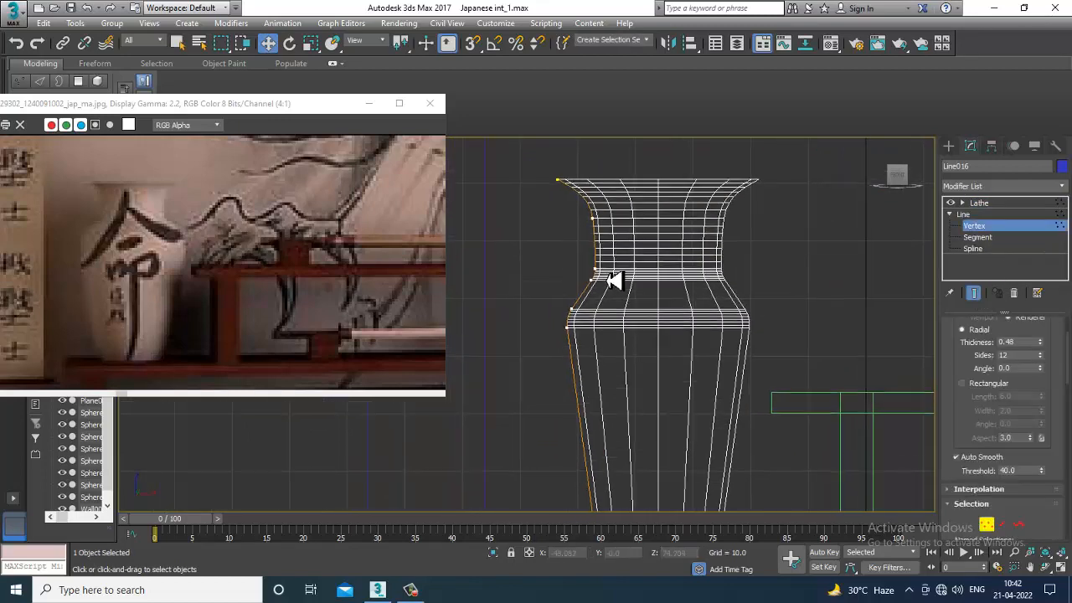
middle_drag(548, 225, 554, 256)
drag(544, 180, 624, 214)
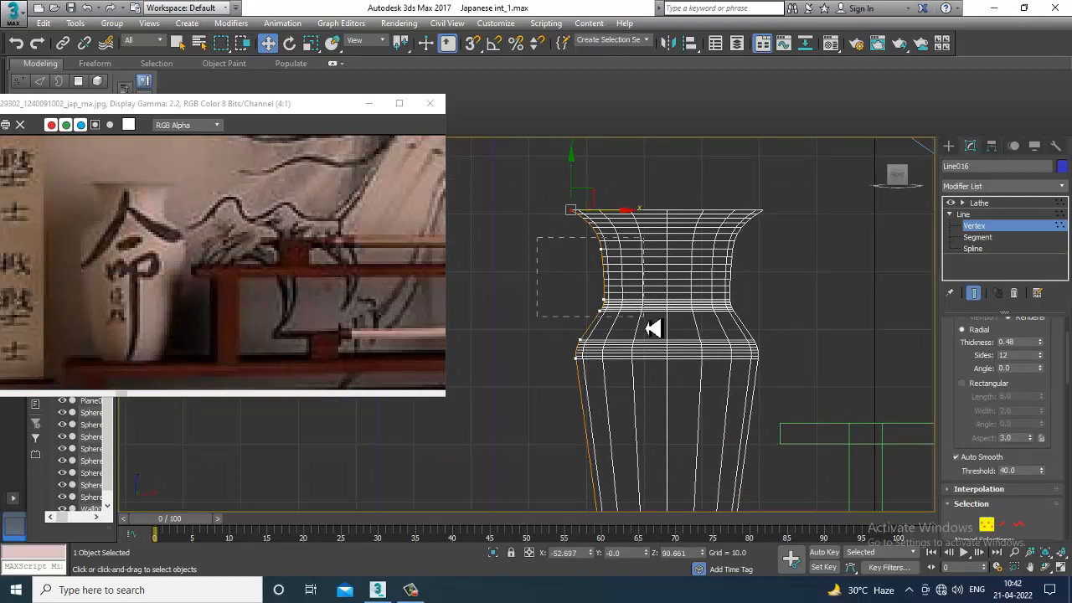
drag(653, 328, 659, 258)
middle_drag(615, 317, 632, 242)
click(592, 290)
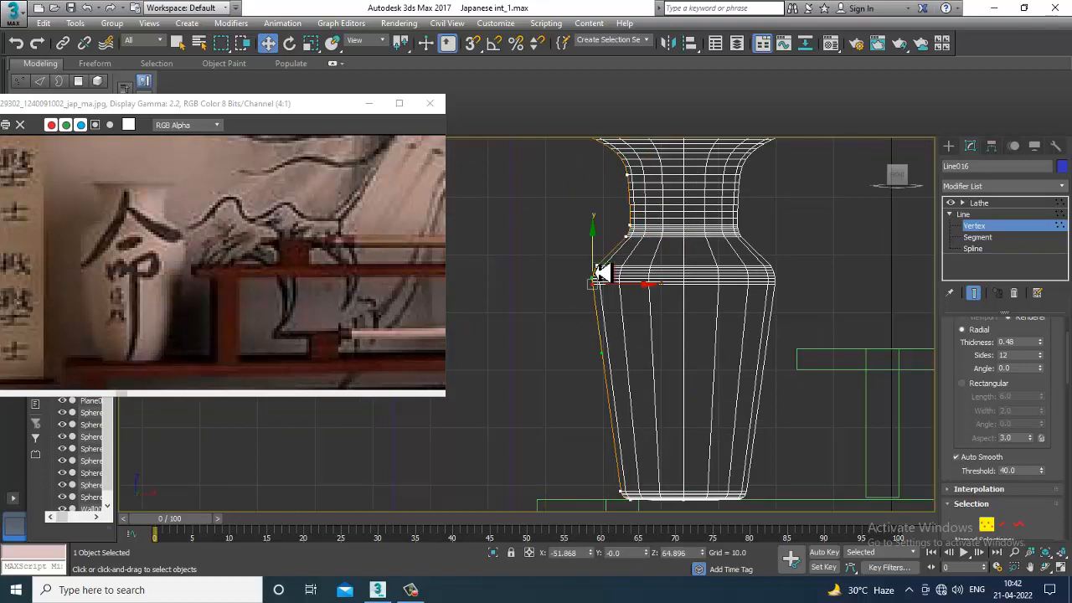
drag(598, 275, 622, 298)
middle_drag(622, 309, 624, 356)
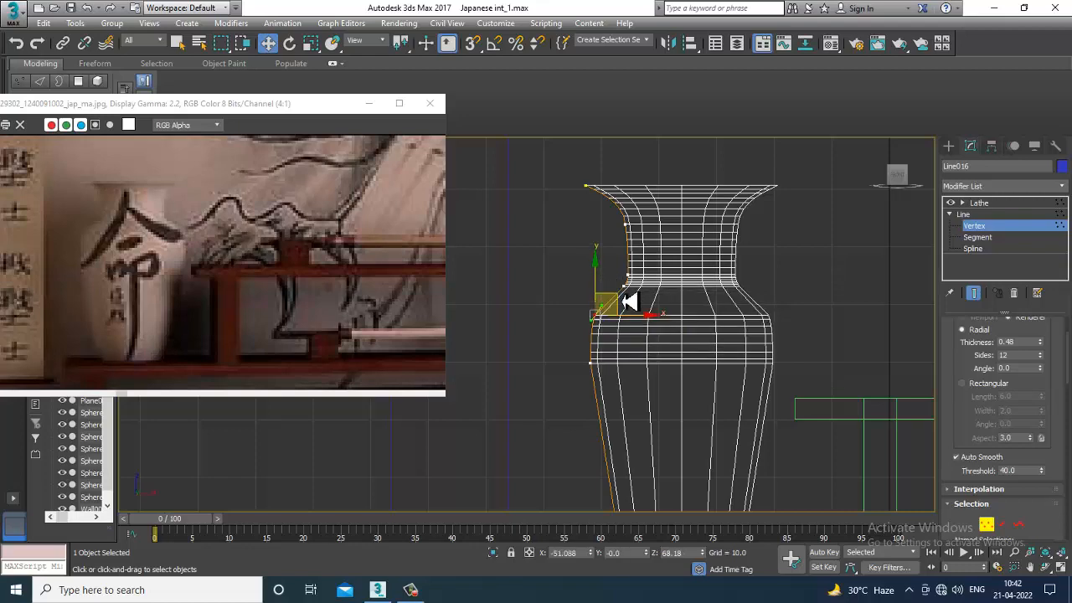
Raise the two vertices at the base of the vase's neck by about 3.4 units.
middle_drag(627, 302, 634, 319)
scroll(634, 319, up, 4)
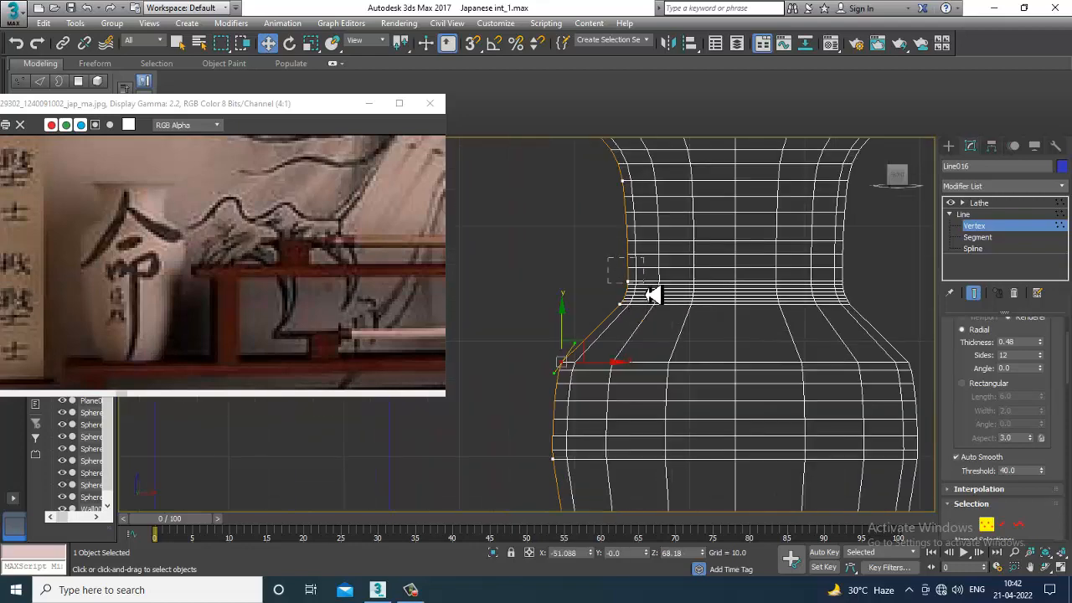
drag(636, 259, 636, 221)
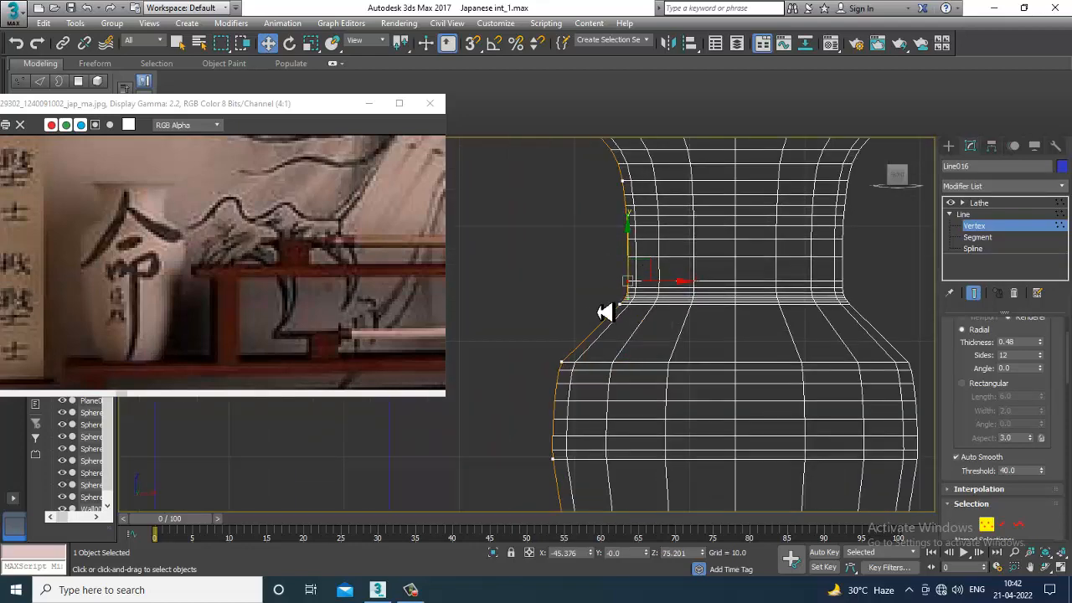
drag(637, 289, 640, 222)
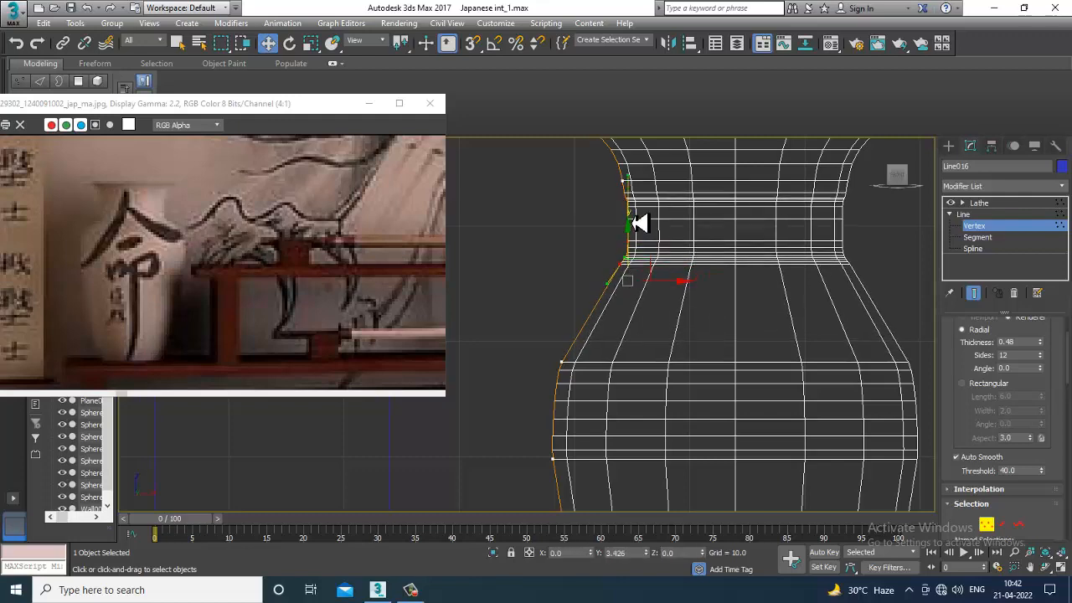
Raise the profile's upper shoulder vertex slightly and move the lower shoulder vertex further down to about Z 55.6.
scroll(650, 247, down, 4)
scroll(642, 292, down, 3)
scroll(620, 318, up, 5)
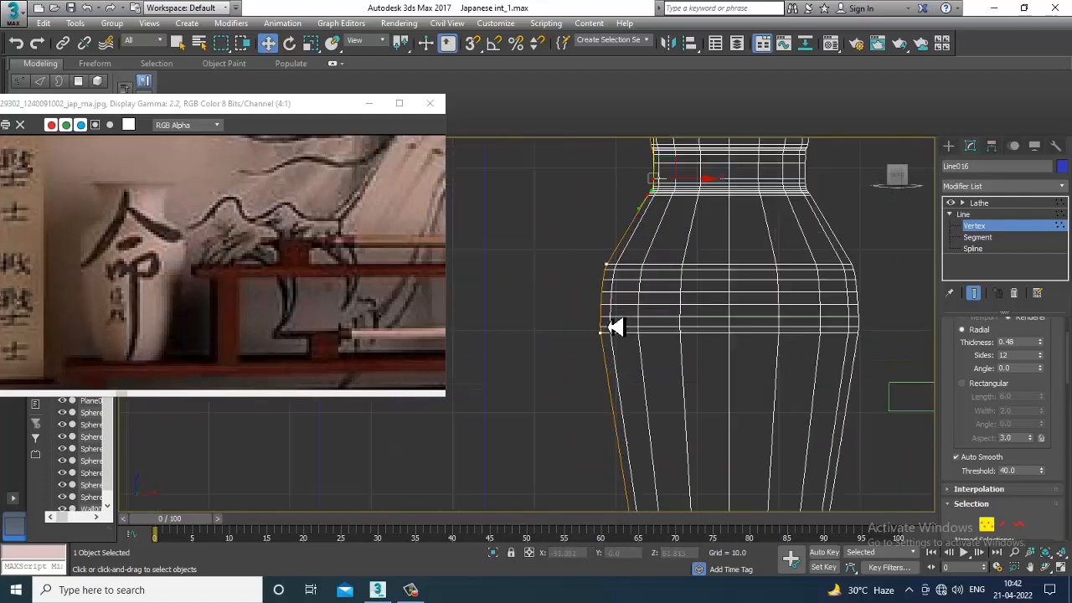
drag(639, 294, 635, 290)
drag(618, 232, 618, 235)
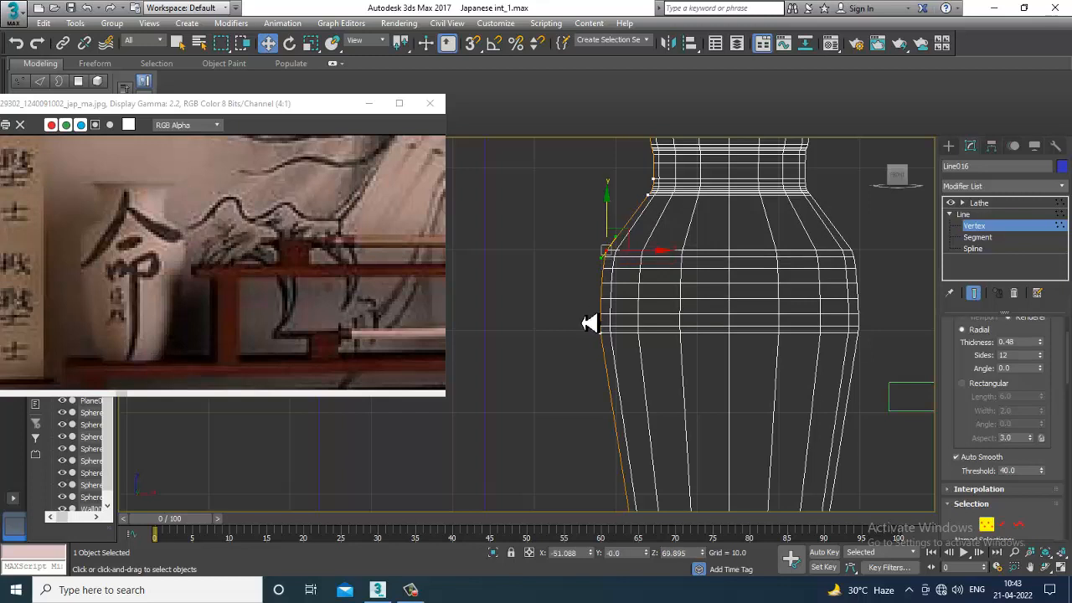
drag(610, 338, 603, 370)
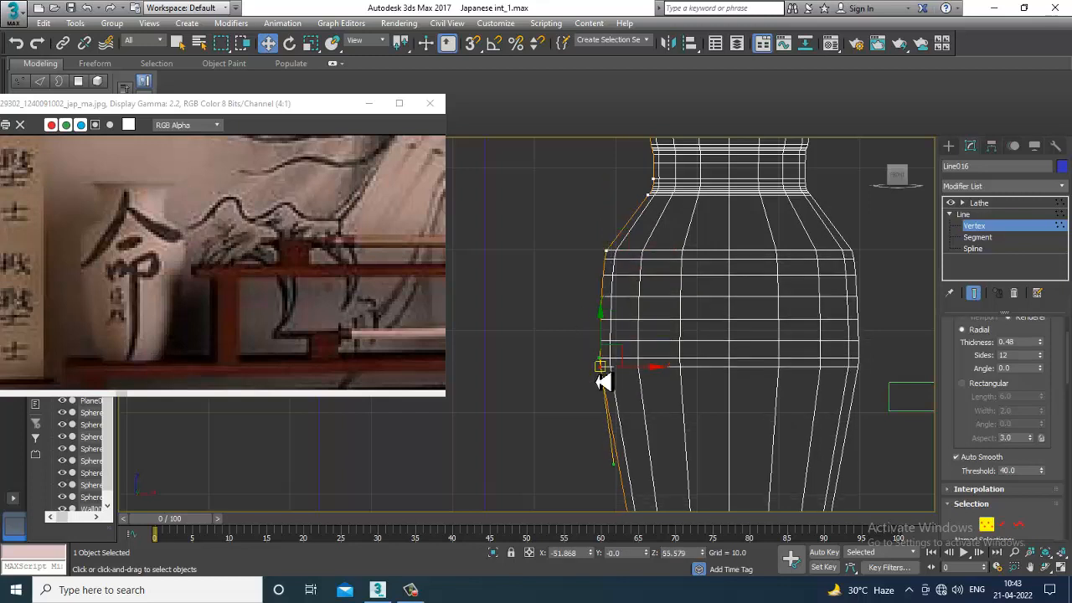
Convert the lower shoulder vertex to Smooth so the shoulder blends into the vase body.
right_click(606, 368)
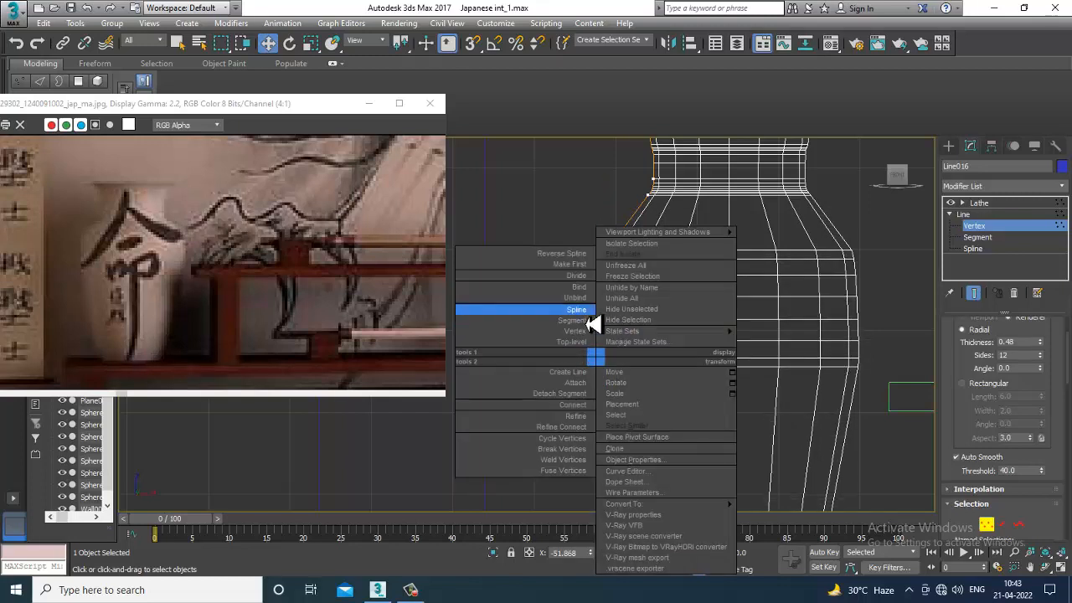
click(474, 425)
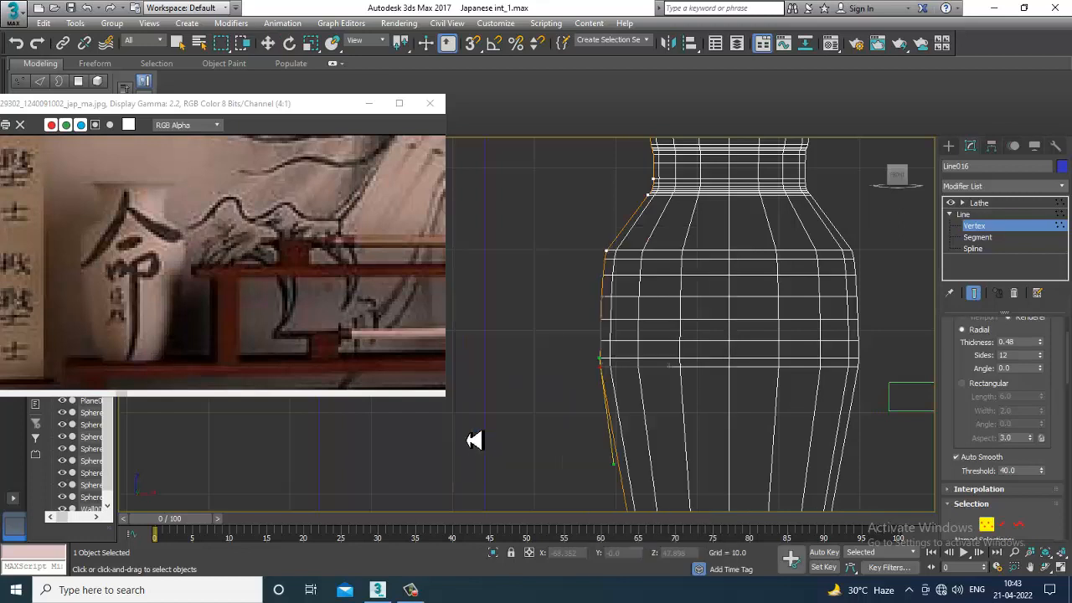
key(w)
right_click(601, 365)
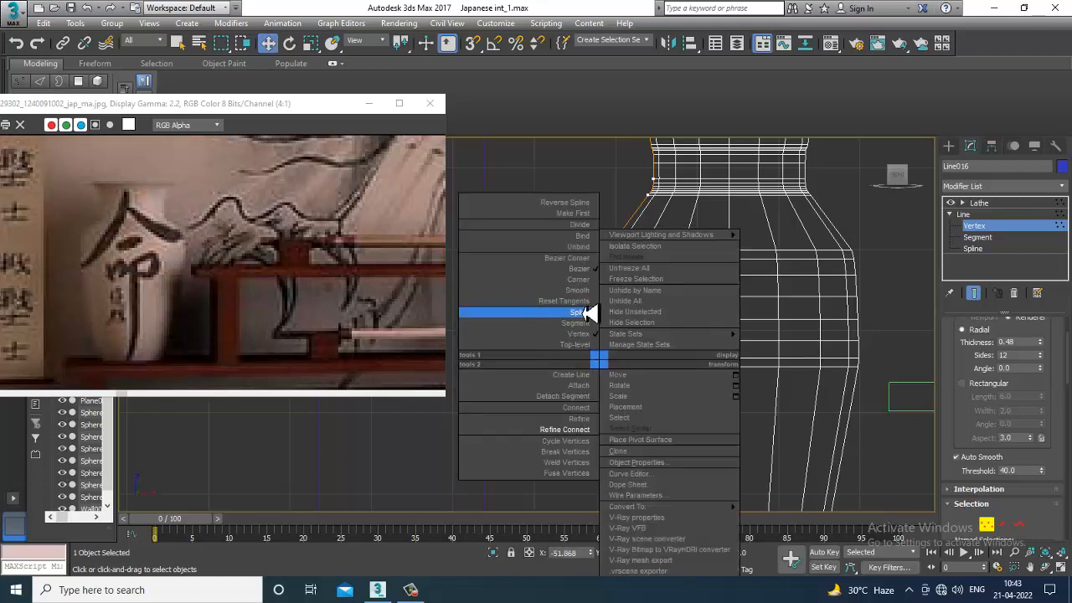
click(585, 292)
scroll(697, 385, down, 3)
middle_drag(697, 385, 665, 347)
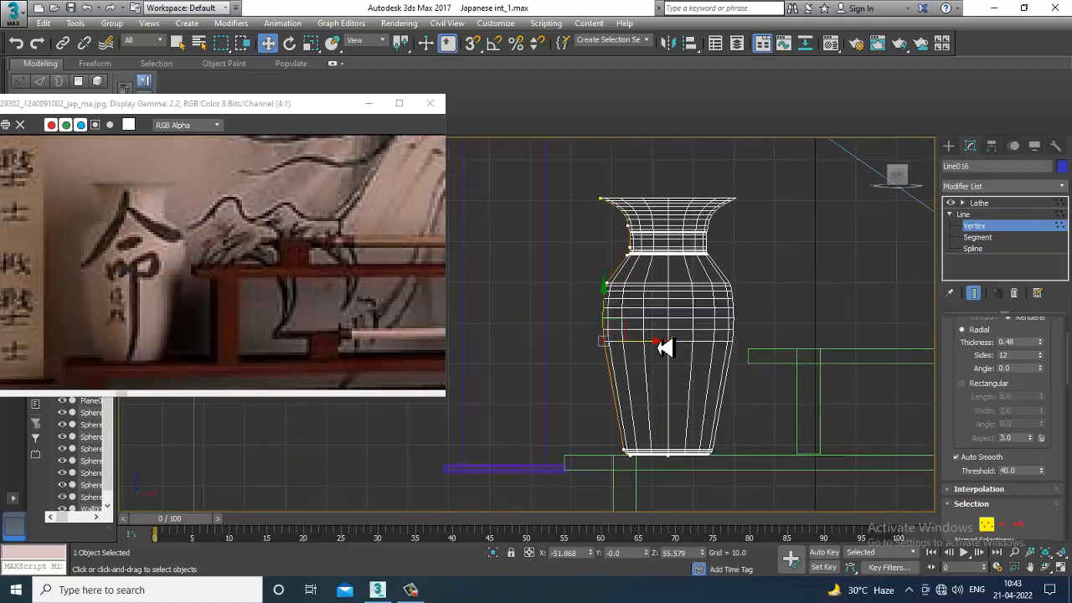
Try removing the upper neck vertex from the vase profile, and undo the removal.
scroll(665, 346, up, 2)
middle_drag(669, 302, 672, 349)
middle_drag(706, 299, 713, 326)
scroll(669, 314, up, 5)
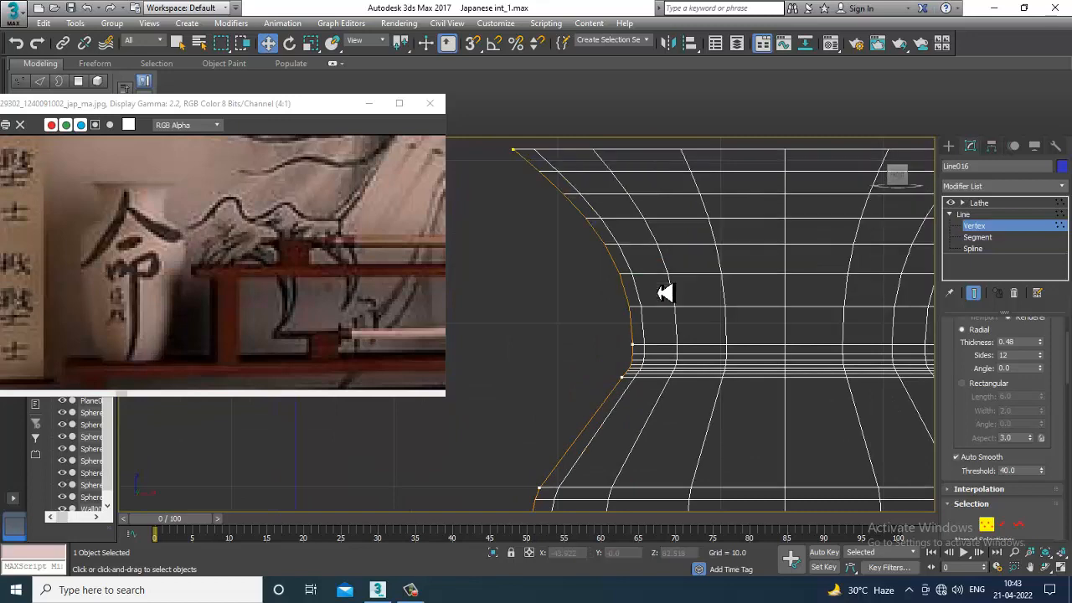
scroll(661, 290, down, 4)
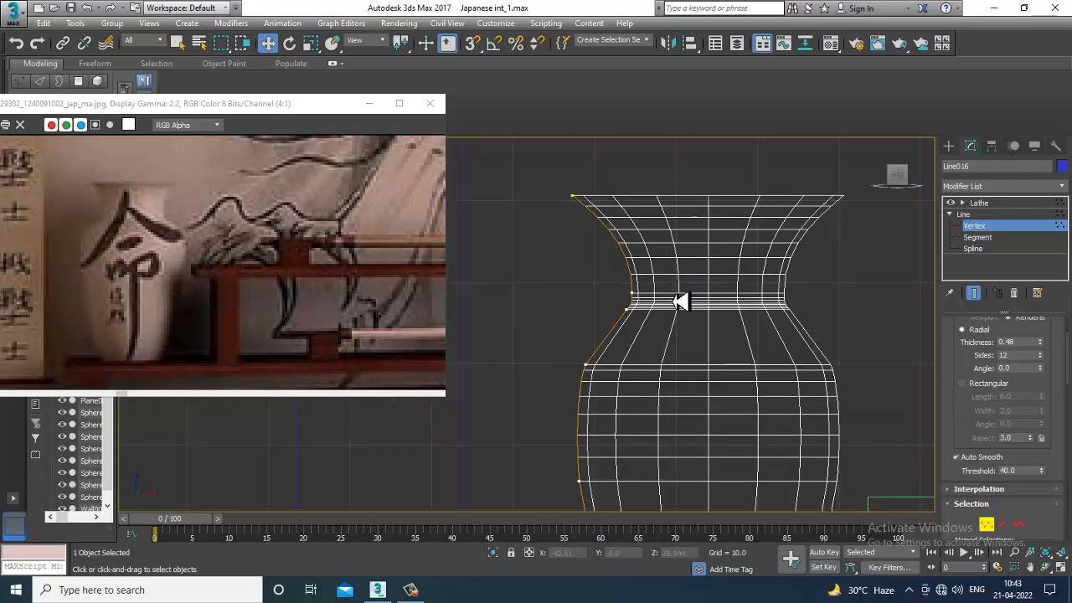
key(ctrl+z)
Move the lowest neck vertex down and slightly outward to soften the transition from neck to shoulder.
middle_drag(673, 241, 653, 271)
middle_drag(648, 366, 651, 340)
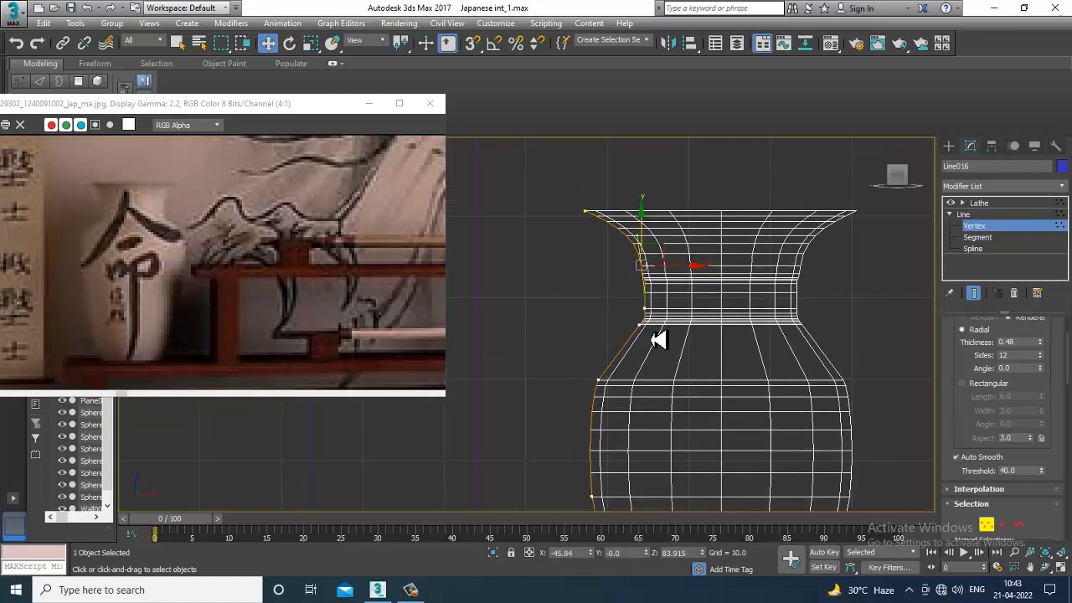
scroll(652, 333, up, 4)
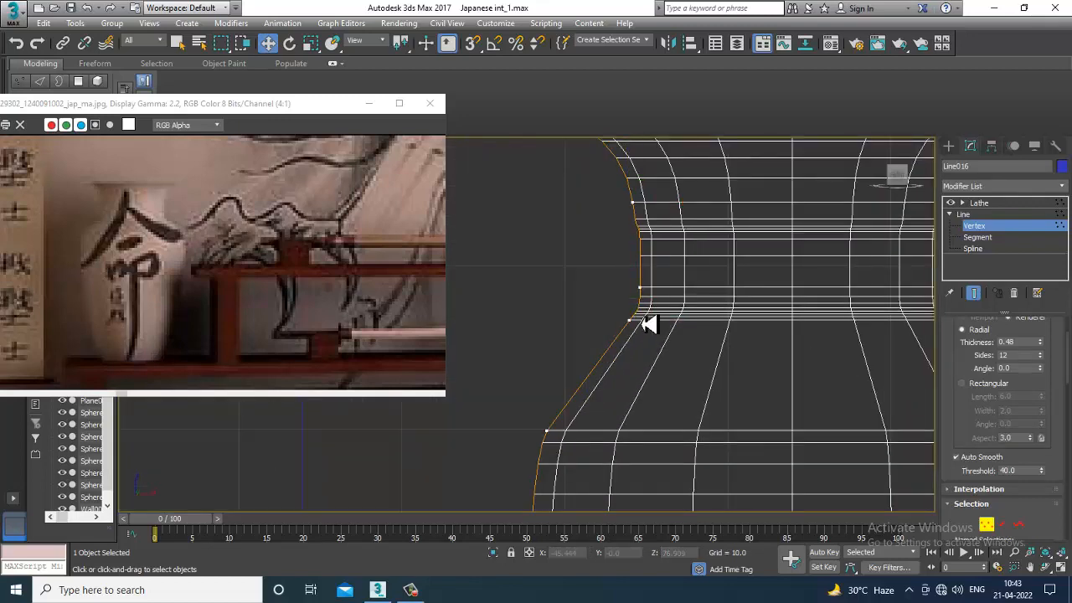
scroll(653, 310, down, 5)
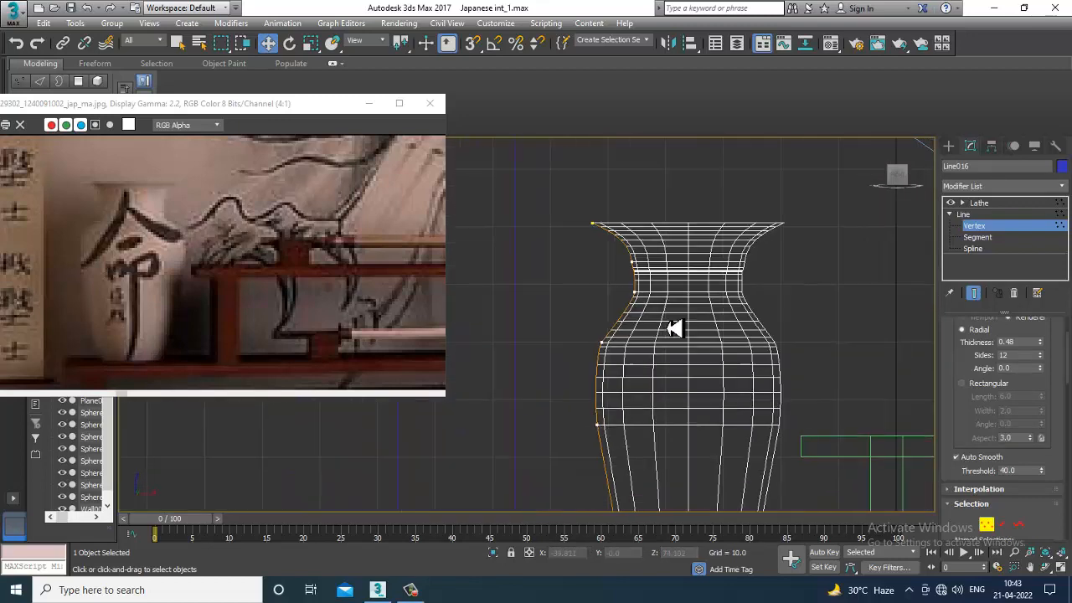
scroll(667, 306, up, 1)
scroll(674, 329, up, 4)
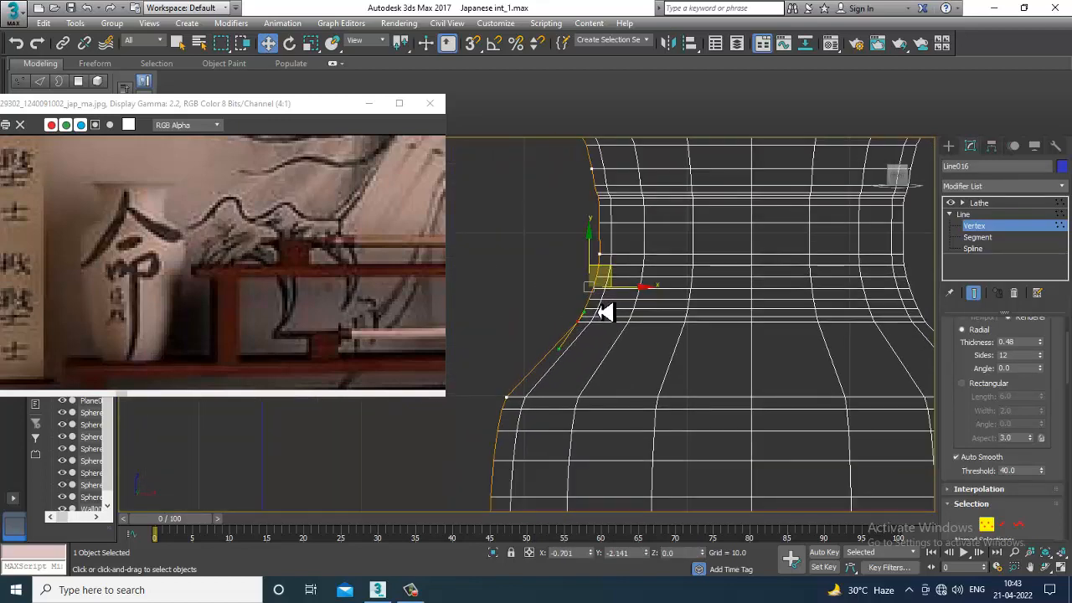
scroll(605, 302, down, 5)
middle_drag(699, 323, 709, 301)
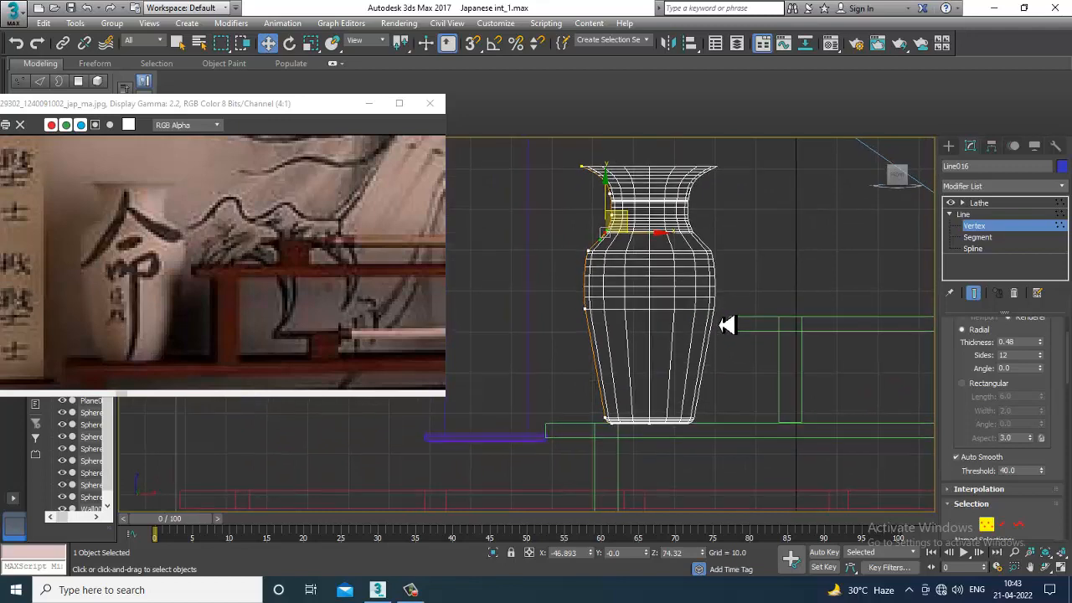
Refine the profile with one new vertex on the lower body, between the shoulder and the base.
scroll(599, 352, up, 3)
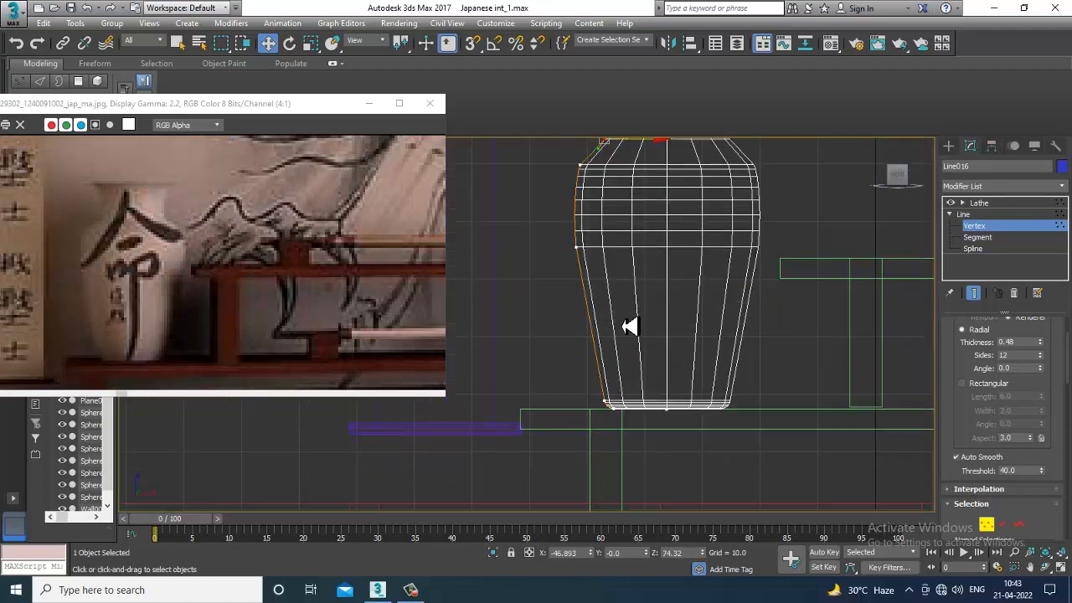
right_click(594, 313)
click(586, 374)
click(594, 340)
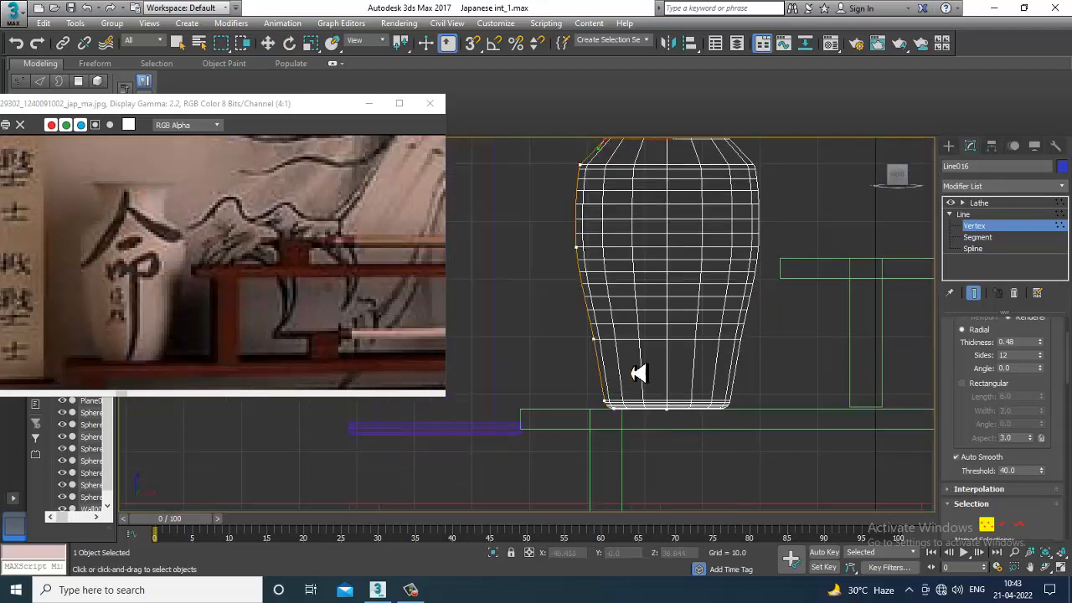
right_click(632, 363)
Move the new lower-body vertex outward and slightly up to give the vase a rounder belly like the reference.
key(1)
key(1)
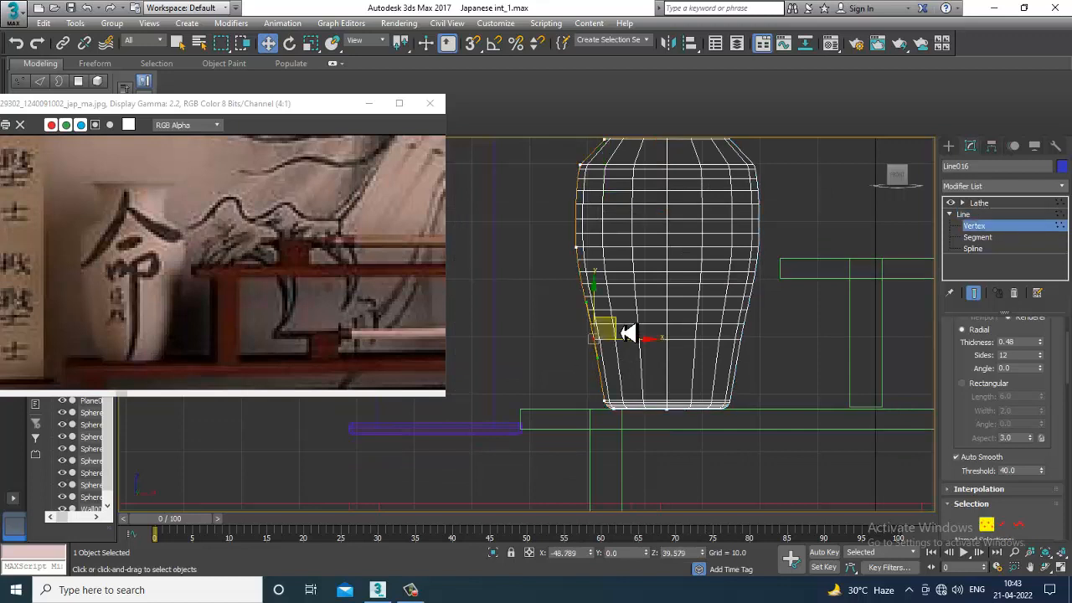
scroll(606, 355, up, 2)
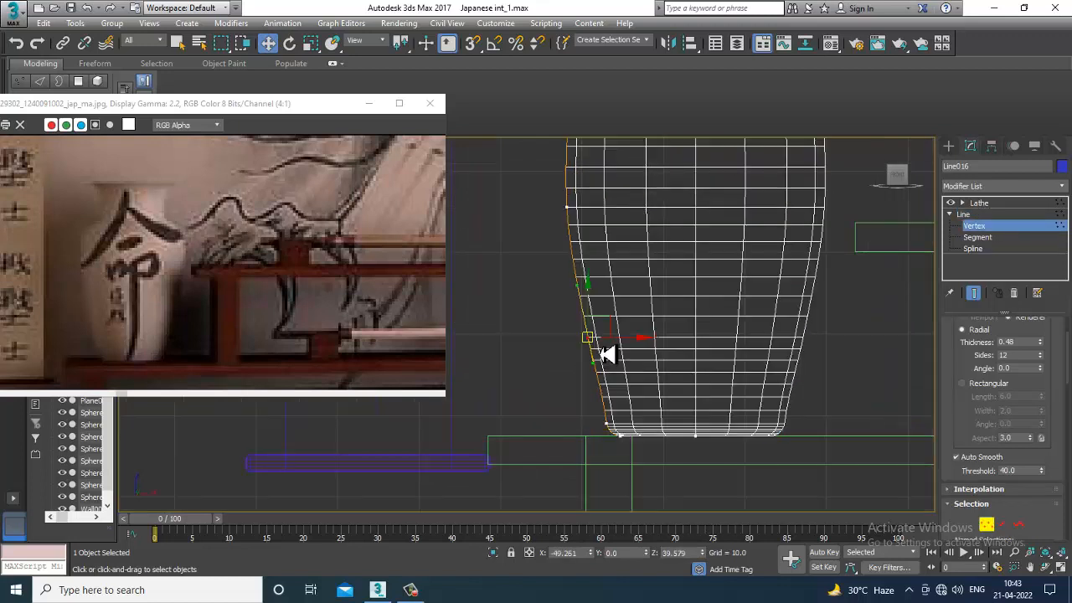
drag(587, 306, 598, 298)
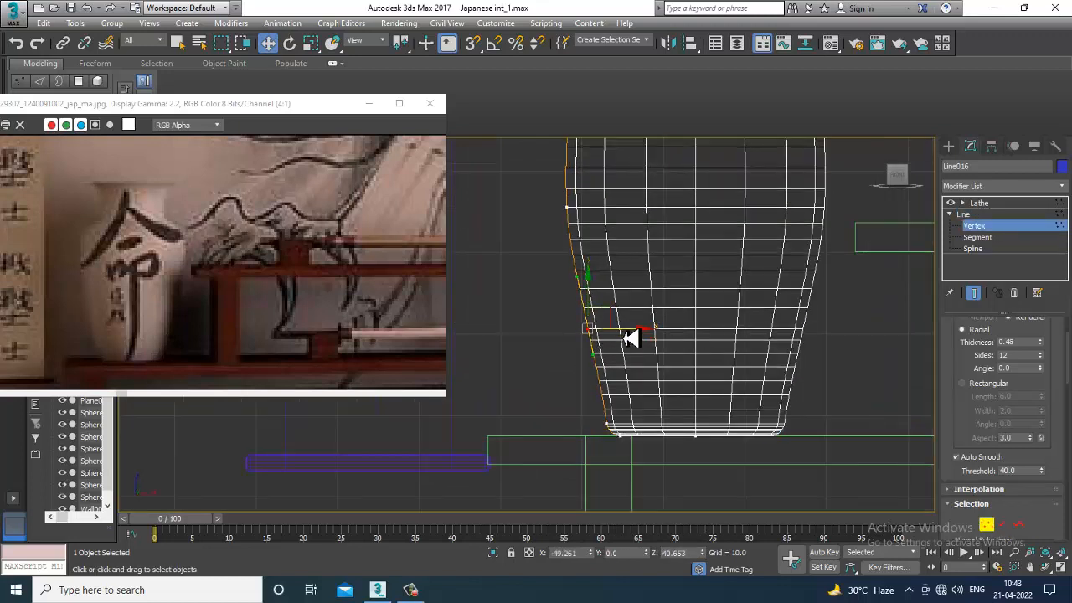
drag(630, 336, 626, 337)
scroll(626, 337, down, 5)
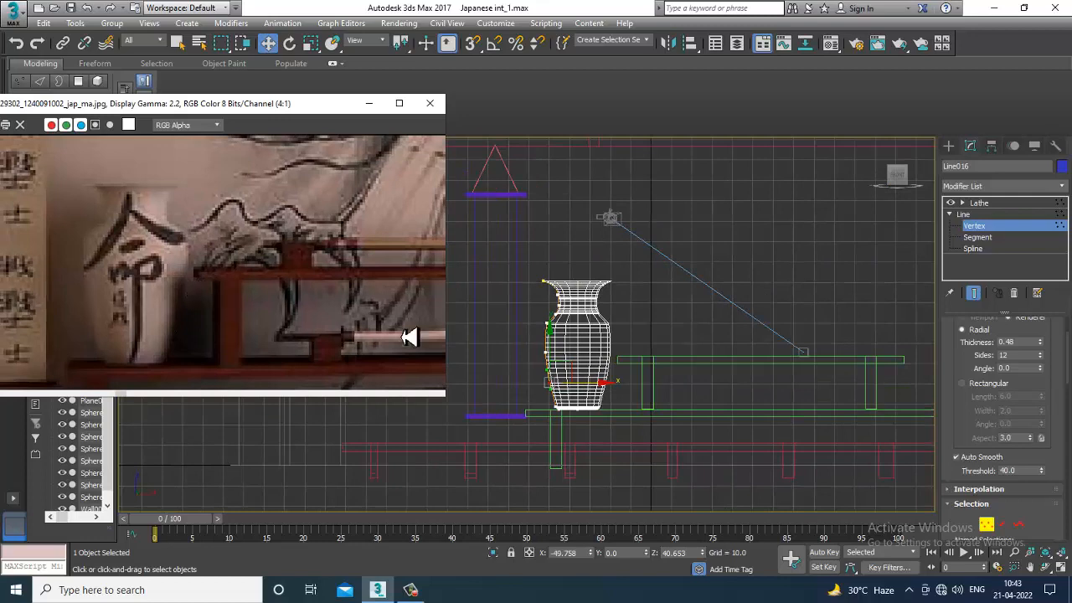
scroll(517, 327, up, 2)
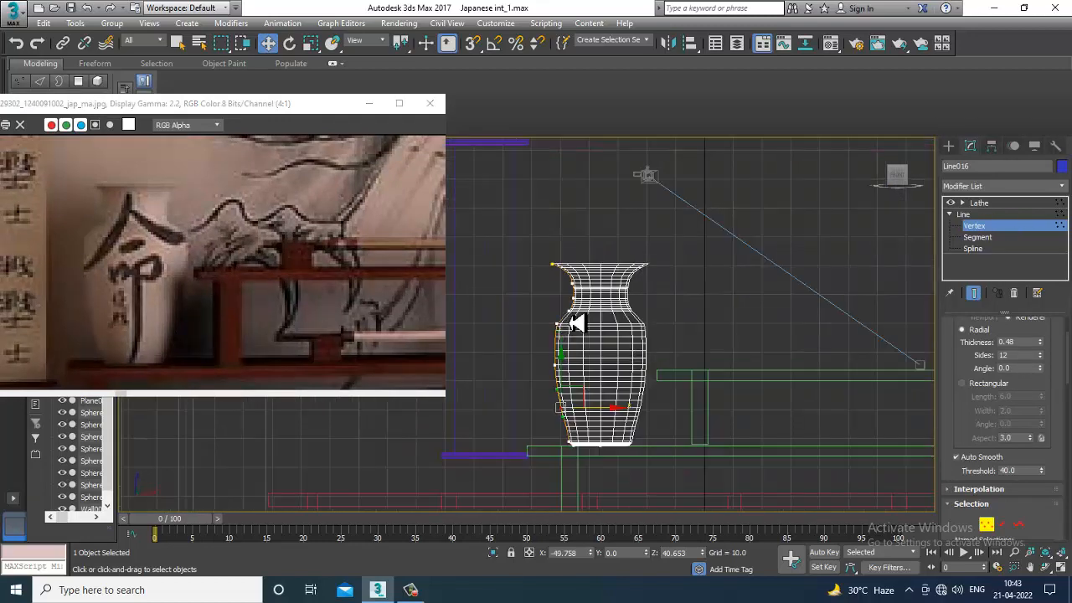
Return to the Lathe level, scale the whole vase down slightly and lower it onto the bench.
click(978, 203)
key(r)
drag(592, 345, 596, 367)
key(w)
drag(578, 327, 597, 353)
scroll(597, 353, down, 6)
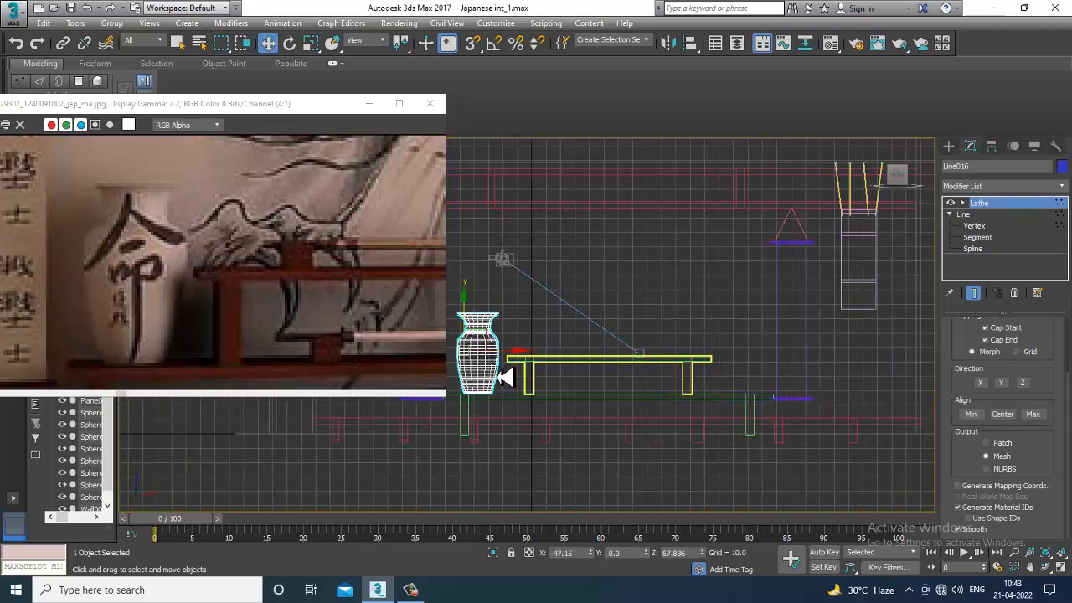
Move the vase back along Y in the perspective view to stand on the lower bench, and check its placement against the reference.
key(alt+w)
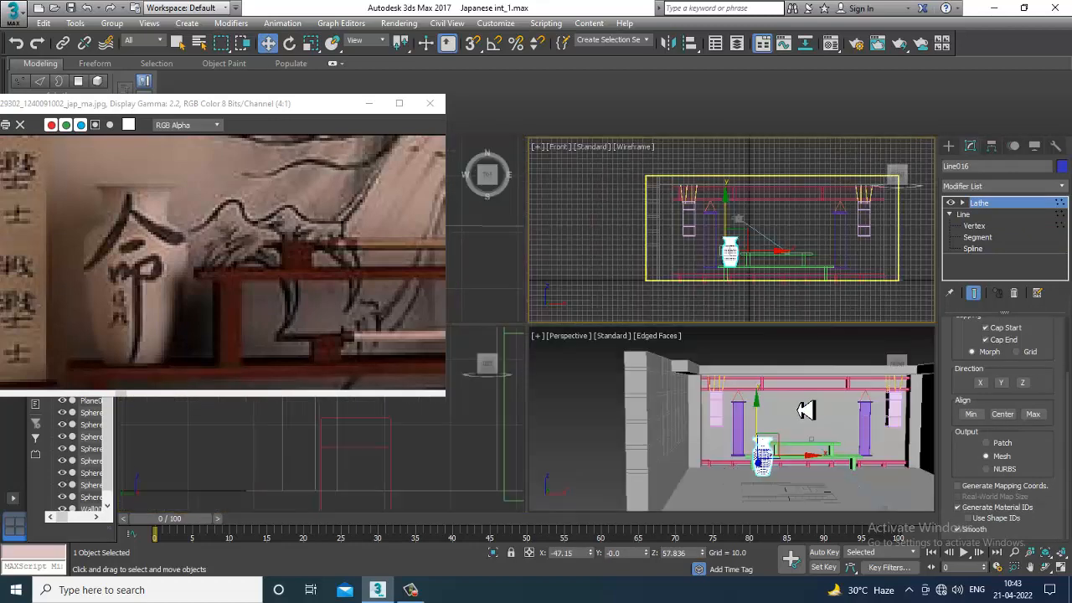
alt+middle_drag(737, 448, 634, 408)
key(alt+w)
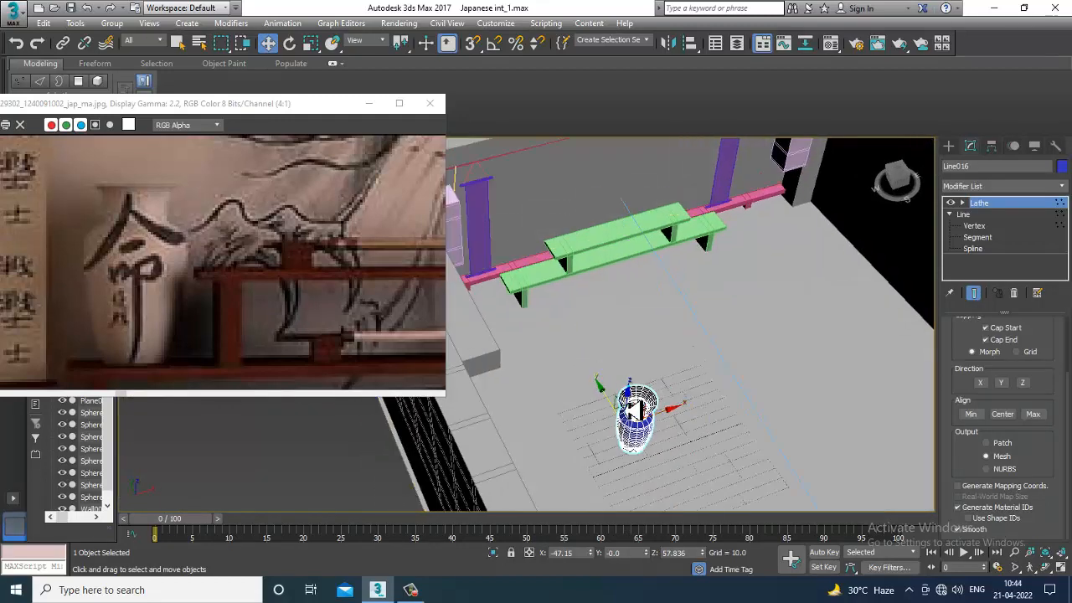
drag(607, 403, 508, 231)
alt+middle_drag(638, 352, 641, 275)
scroll(431, 323, up, 1)
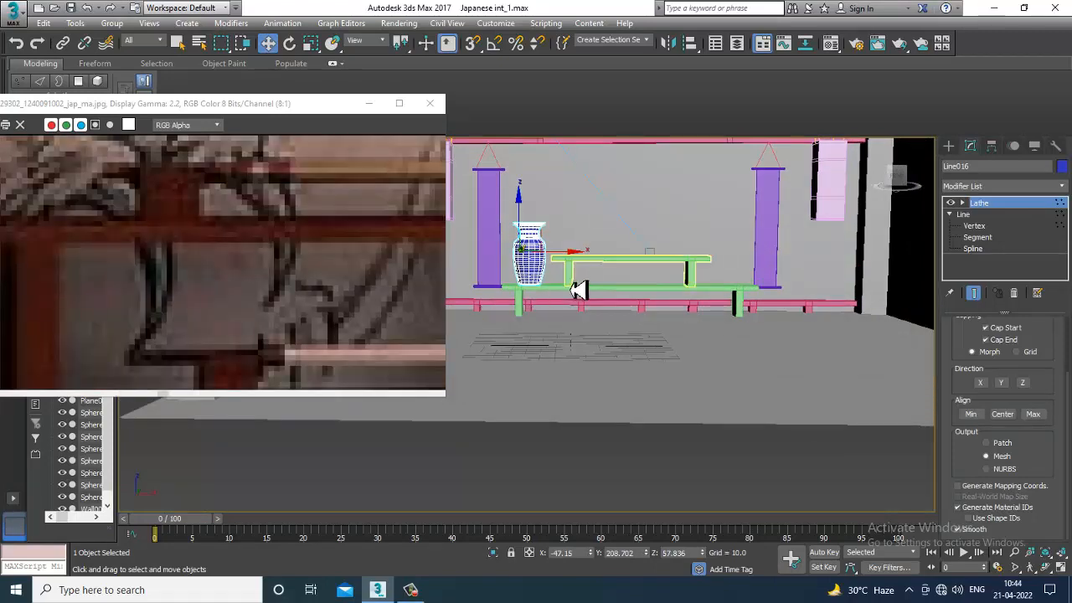
scroll(358, 301, down, 2)
alt+middle_drag(580, 229, 586, 247)
scroll(586, 246, up, 3)
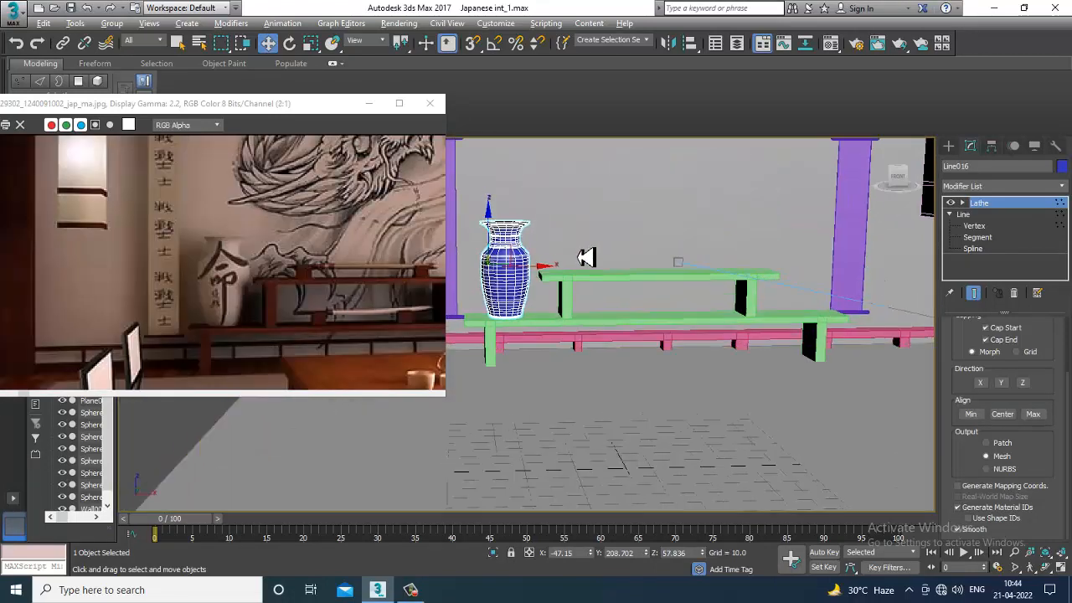
Copy the vase along X to the opposite end of the lower bench, checking the matching vase in the reference.
shift+drag(542, 279, 855, 279)
click(536, 351)
middle_drag(342, 307, 180, 268)
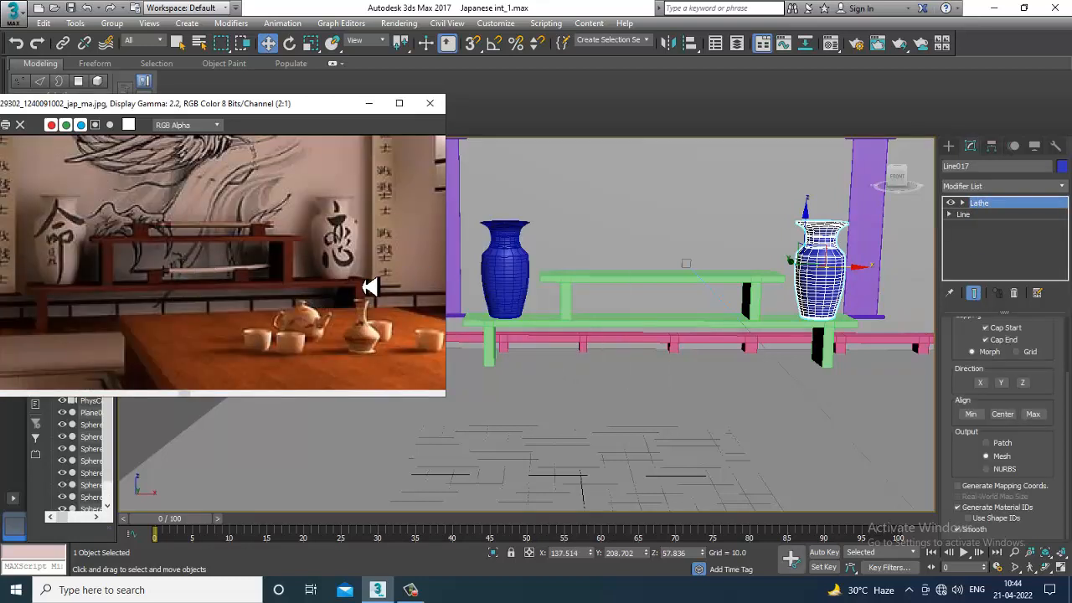
Examine the sword rests on the stand in the reference and compare the room's overall proportions with the front view.
scroll(201, 278, up, 1)
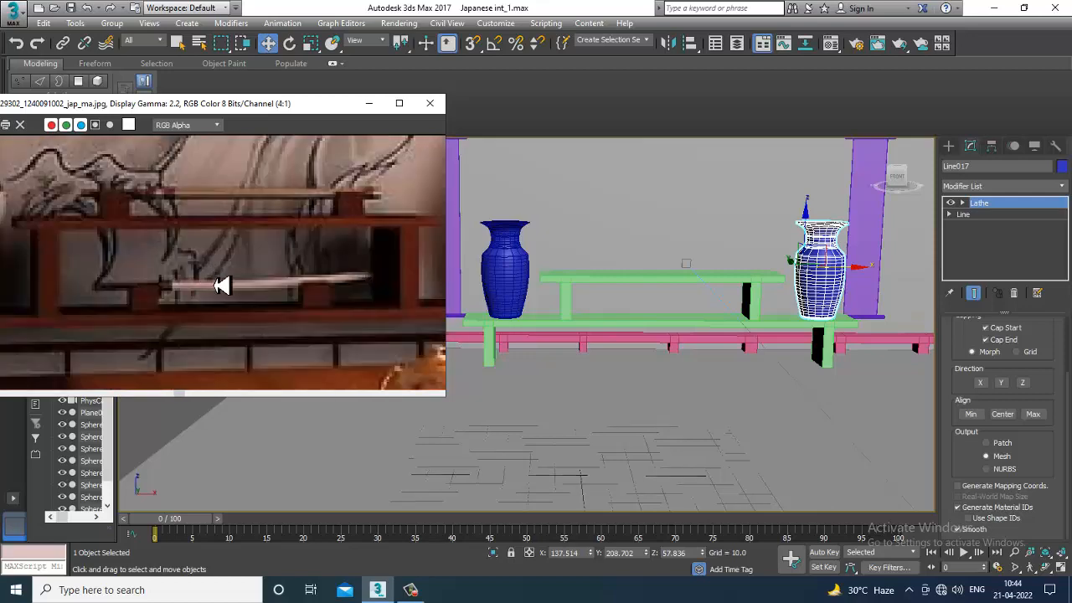
middle_drag(268, 287, 259, 288)
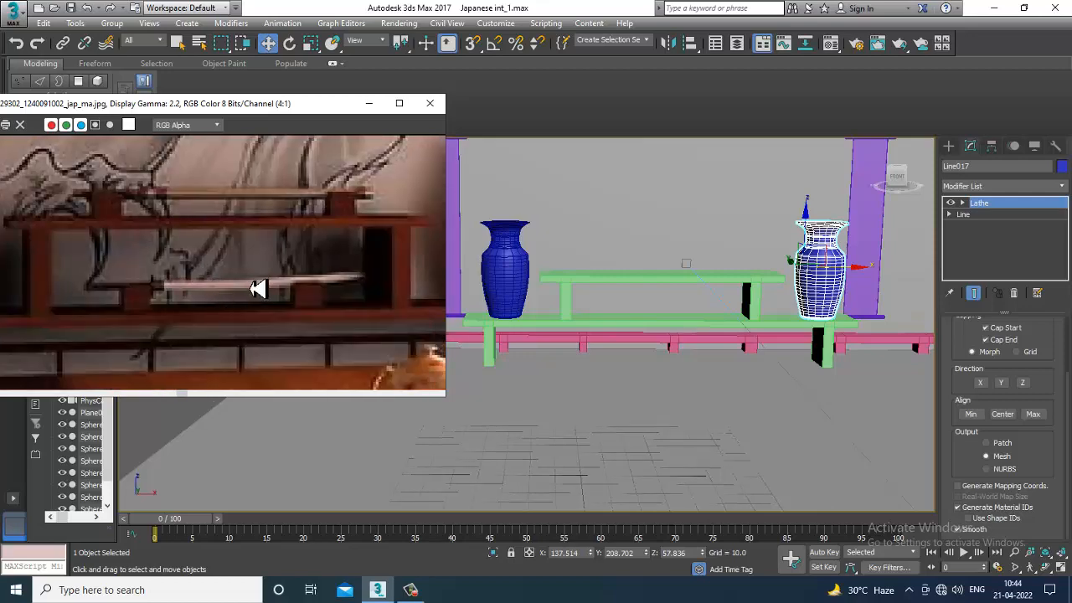
scroll(661, 297, down, 5)
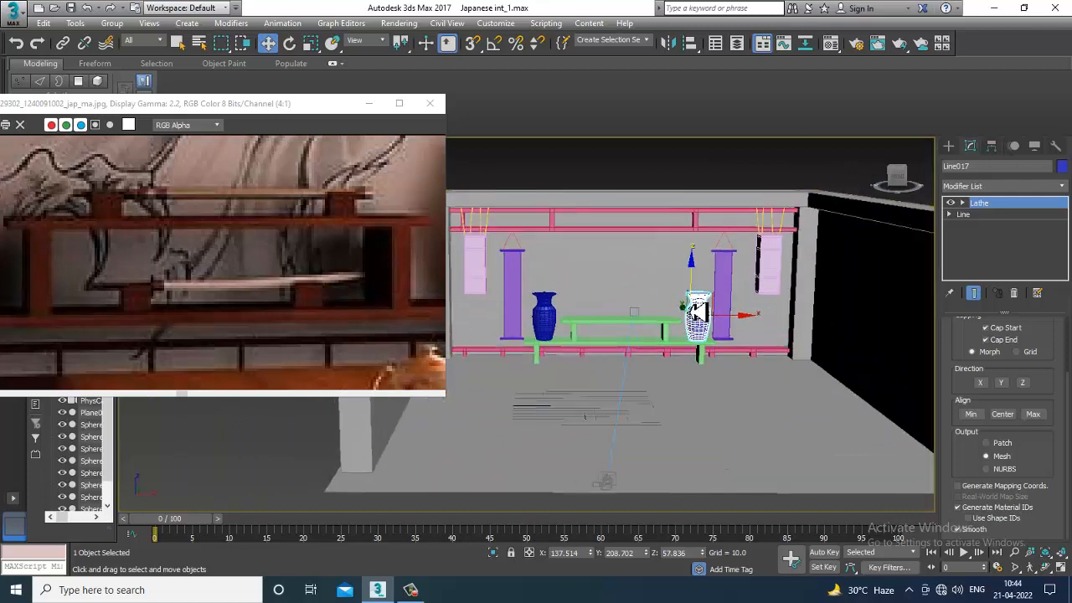
alt+middle_drag(695, 312, 700, 308)
middle_drag(701, 307, 688, 345)
key(alt+w)
middle_drag(741, 253, 698, 254)
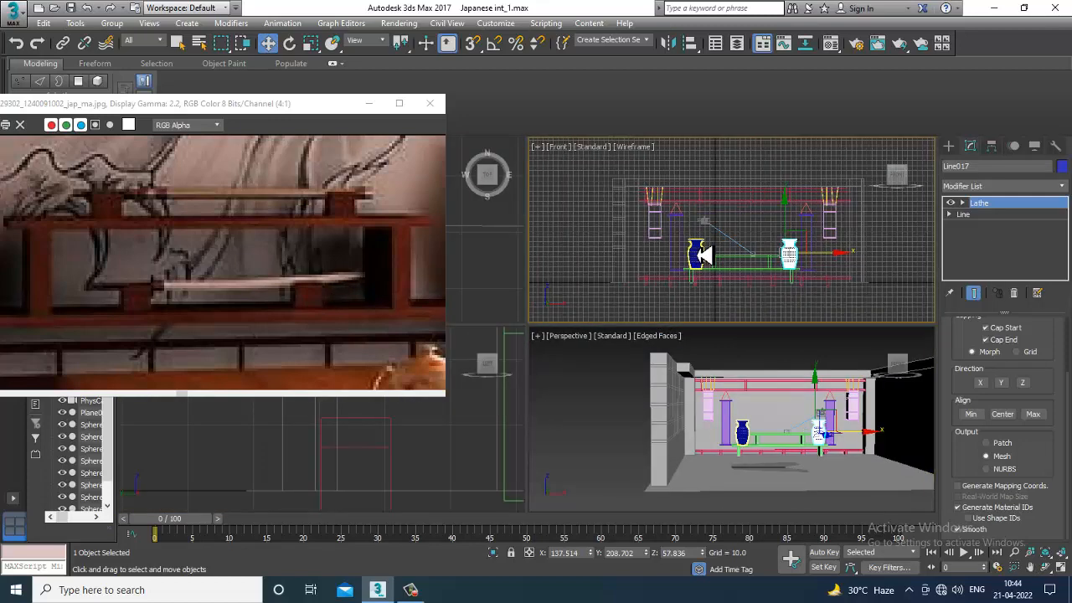
key(alt+w)
scroll(649, 289, up, 4)
middle_drag(579, 304, 809, 327)
scroll(809, 323, down, 2)
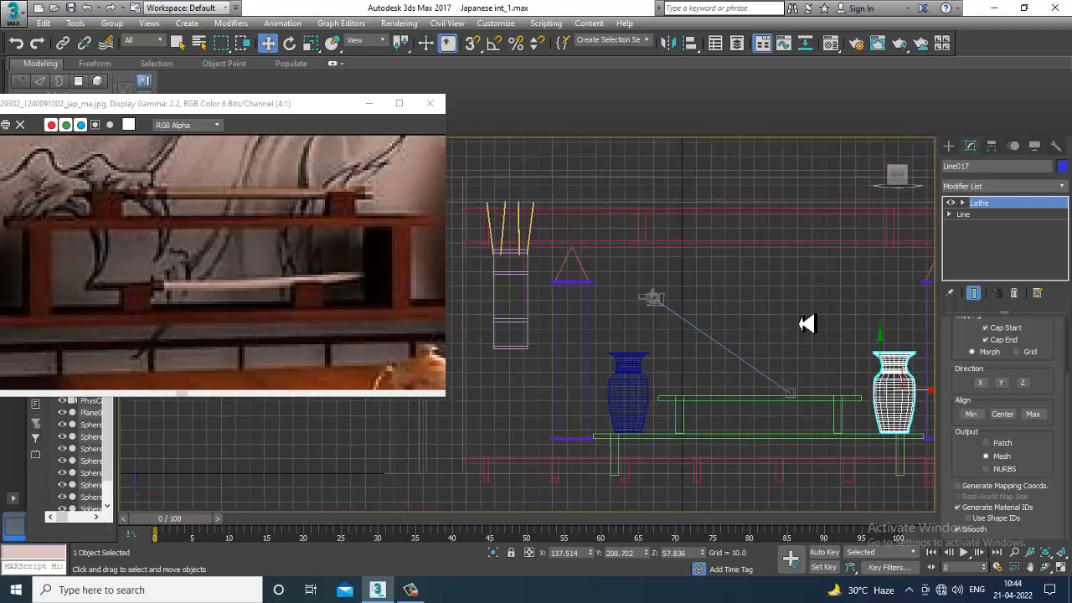
scroll(266, 292, down, 3)
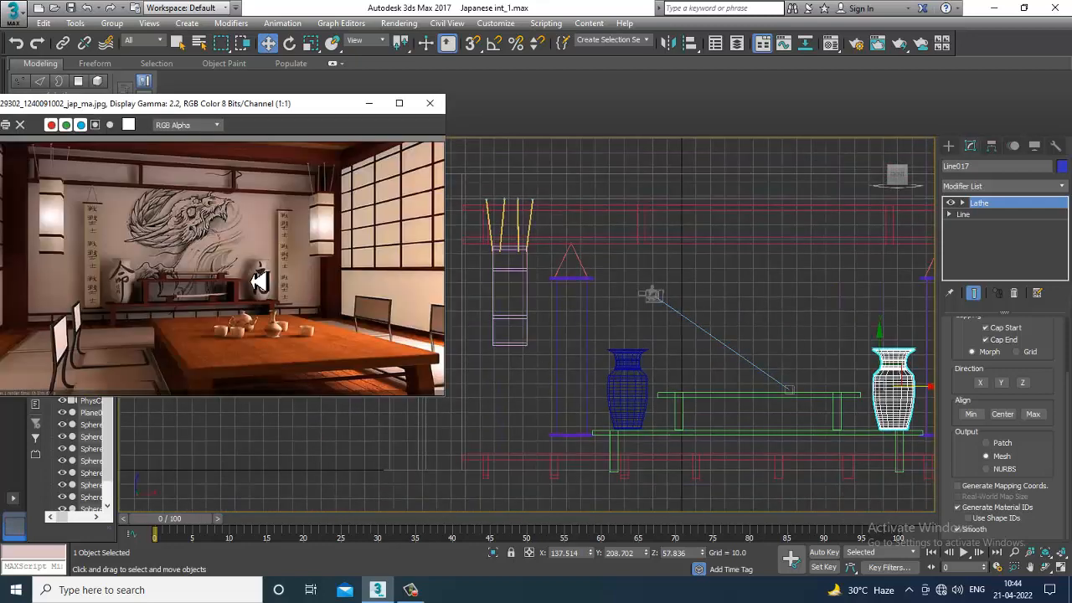
scroll(739, 292, down, 2)
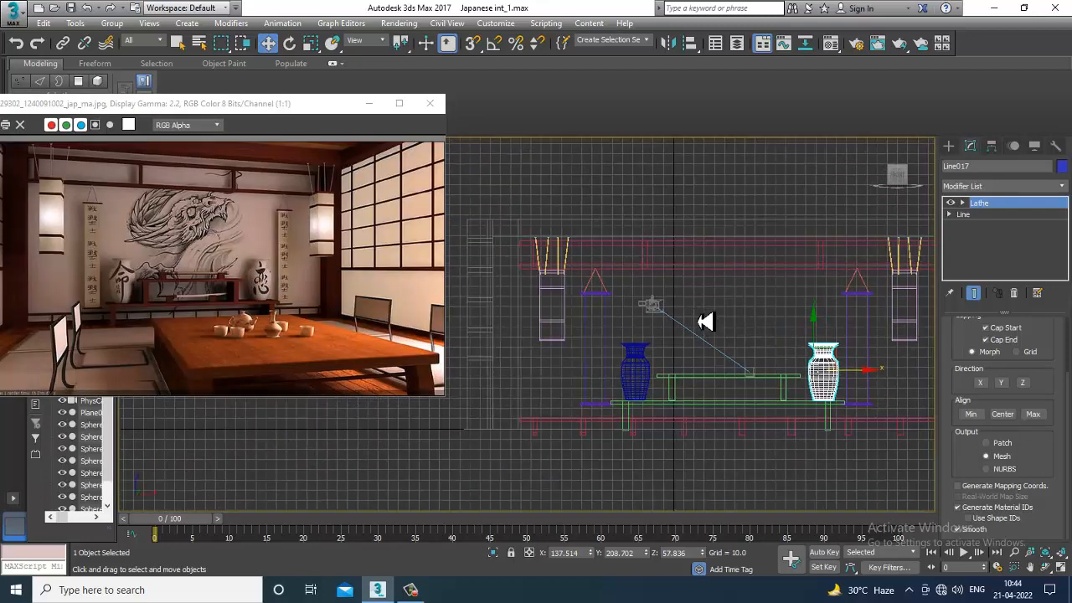
scroll(695, 322, down, 3)
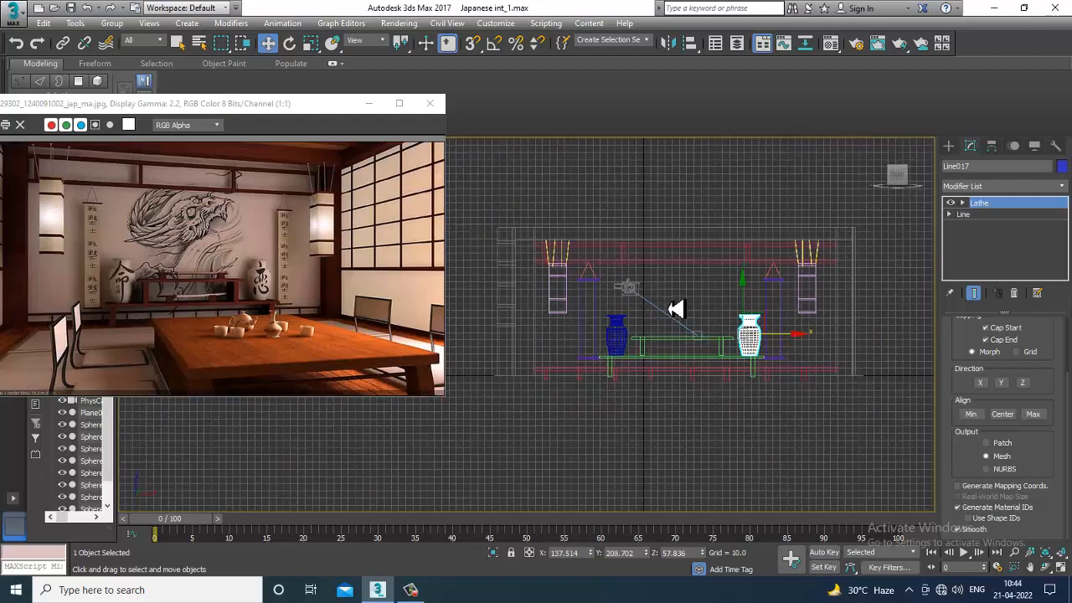
middle_drag(668, 310, 673, 317)
middle_drag(720, 287, 720, 312)
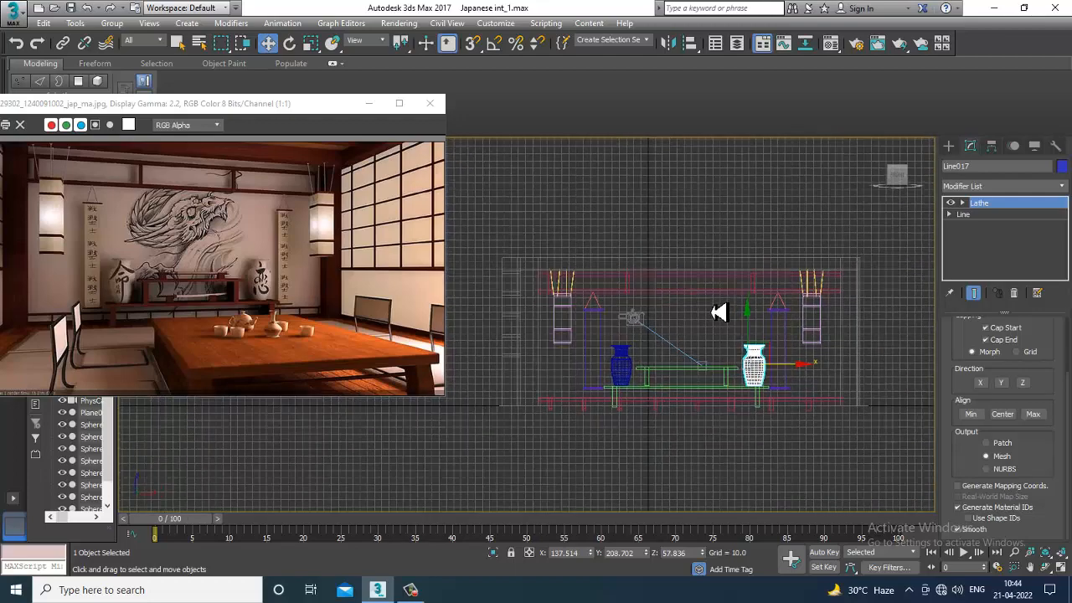
Select the frame around the back wall in the front view and select all vertices of its top beam.
click(693, 268)
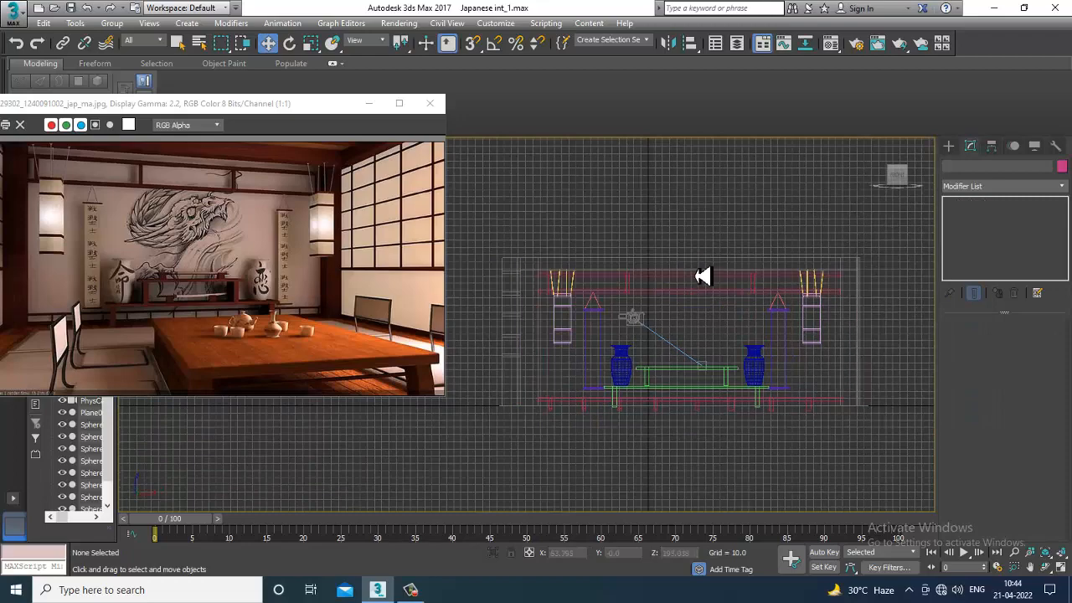
click(702, 283)
middle_drag(689, 301, 695, 308)
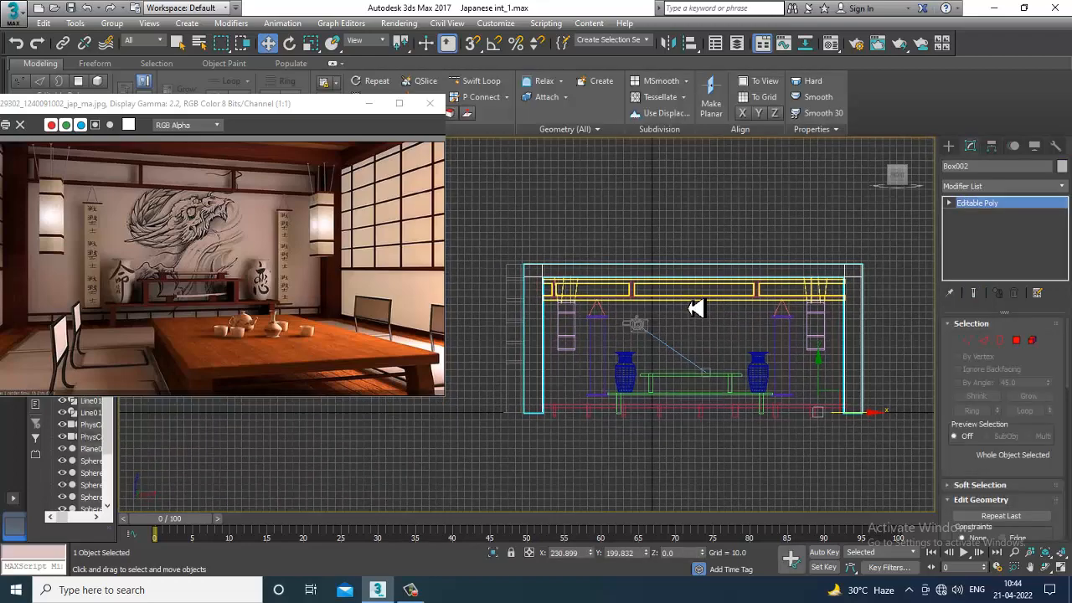
key(1)
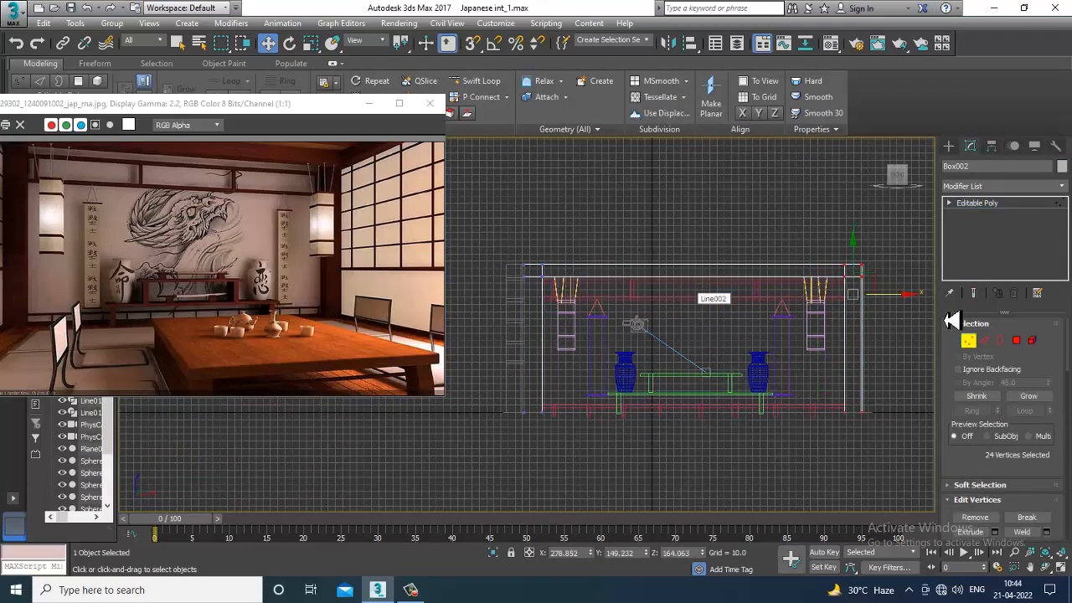
drag(946, 320, 963, 329)
click(1013, 206)
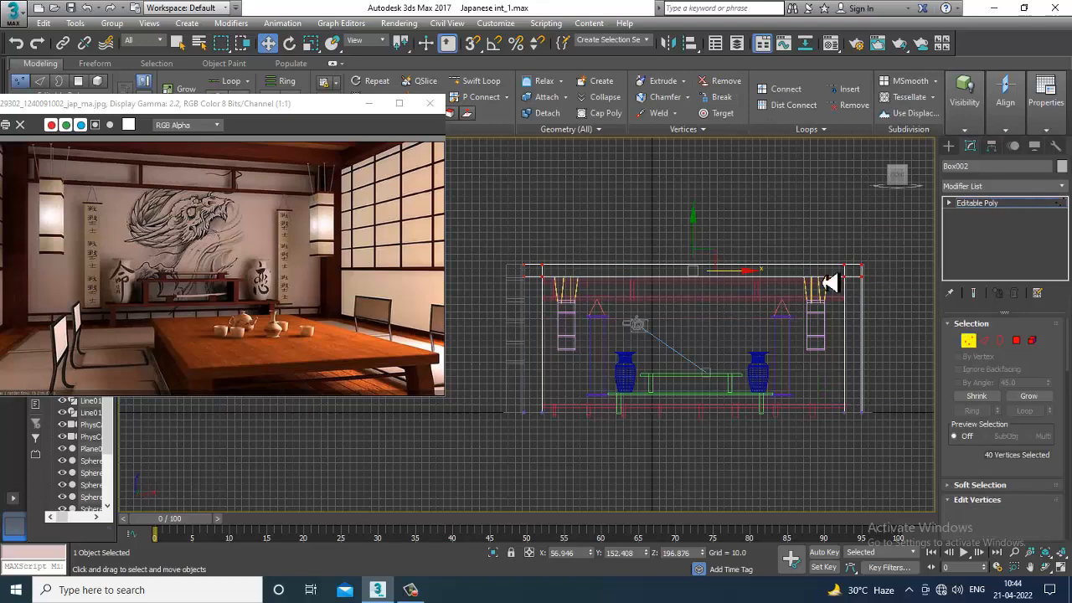
scroll(682, 346, up, 5)
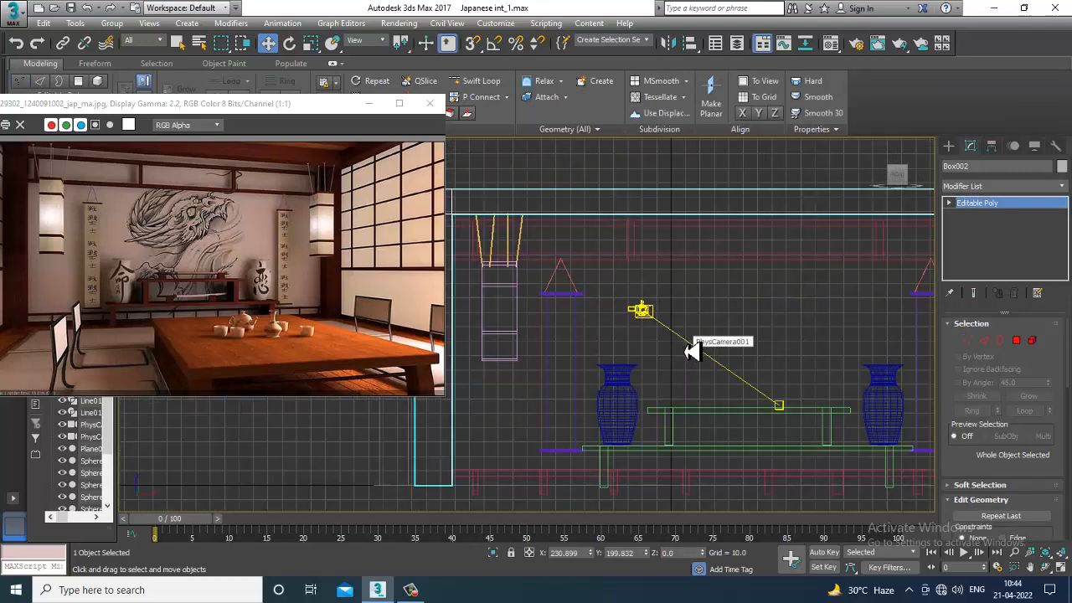
scroll(689, 353, down, 3)
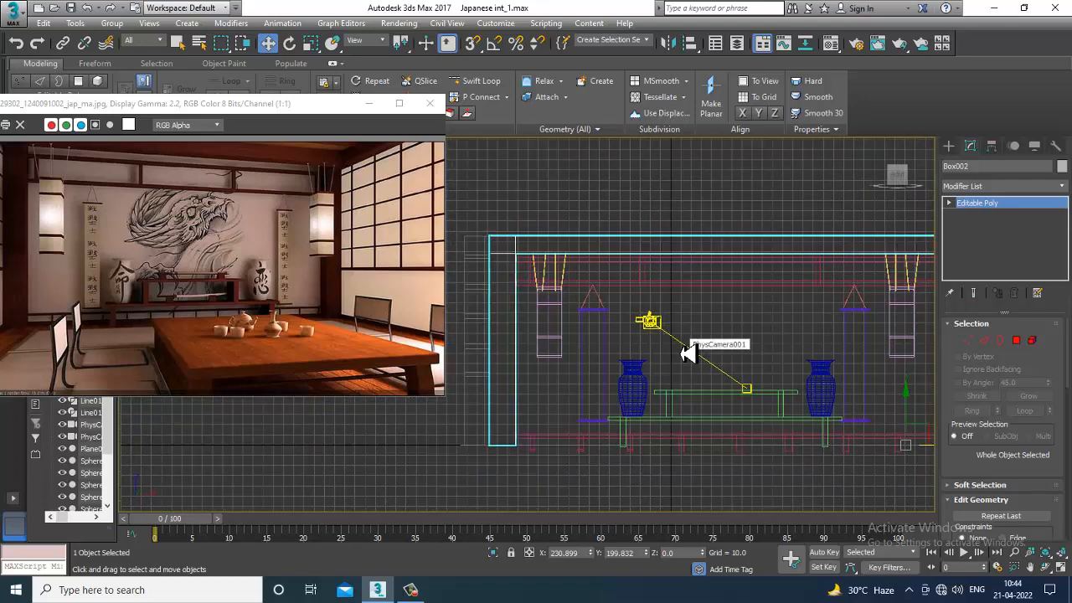
mouse_move(693, 359)
middle_down()
mouse_move(665, 359)
mouse_move(696, 352)
middle_up()
click(411, 591)
click(414, 590)
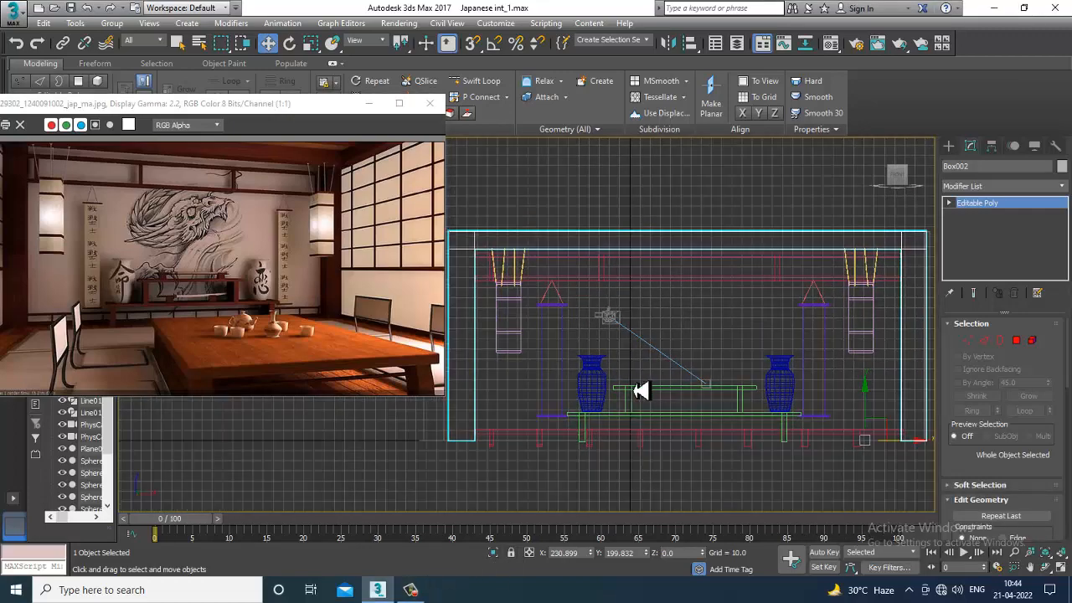
scroll(722, 356, up, 4)
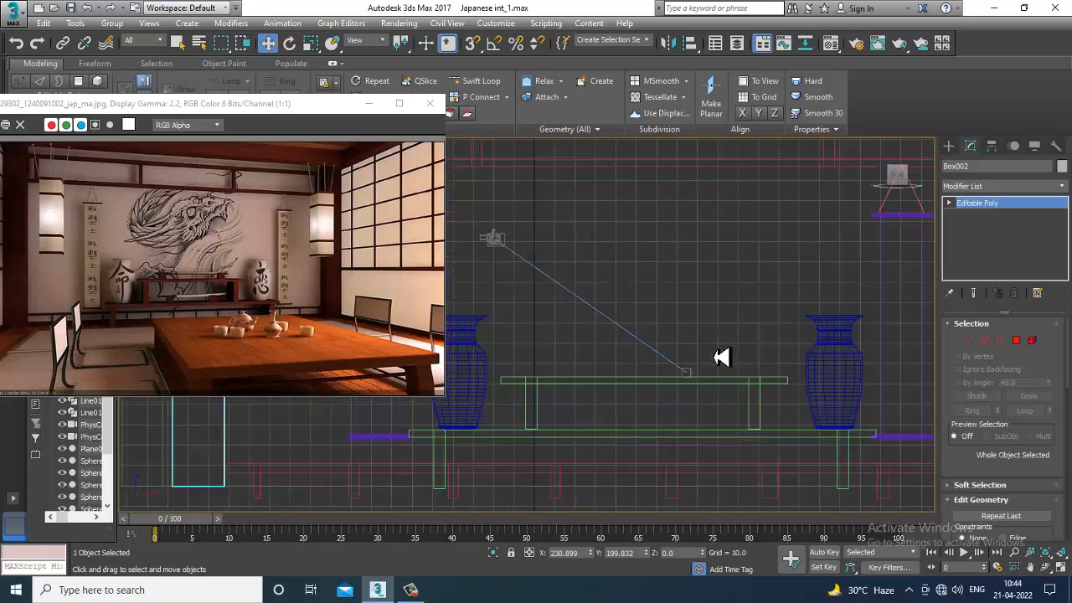
click(948, 145)
click(948, 165)
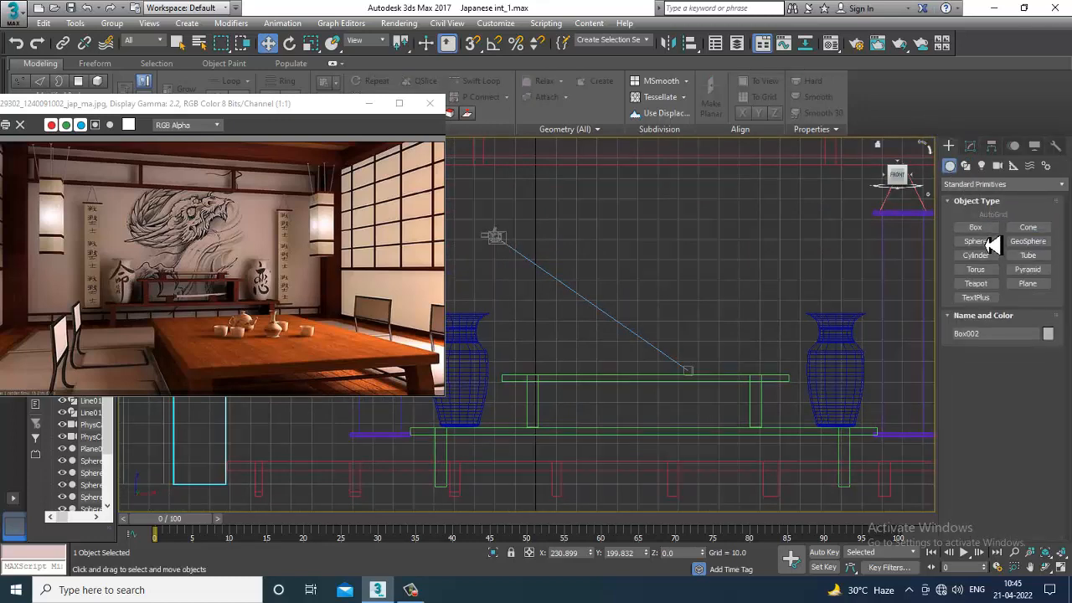
click(975, 227)
middle_drag(677, 335, 691, 332)
scroll(205, 302, up, 1)
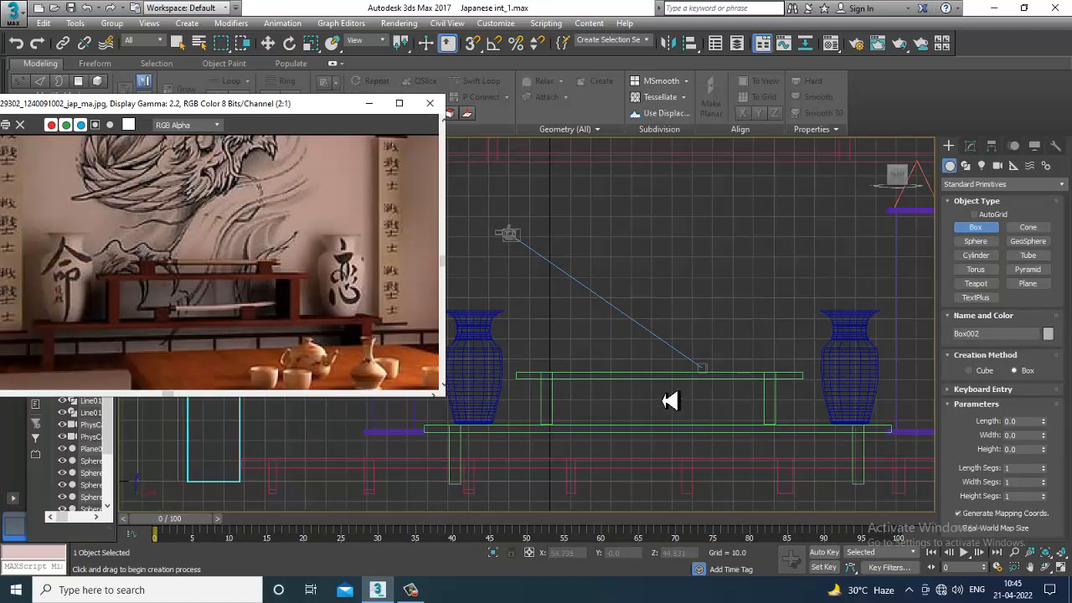
scroll(662, 368, down, 3)
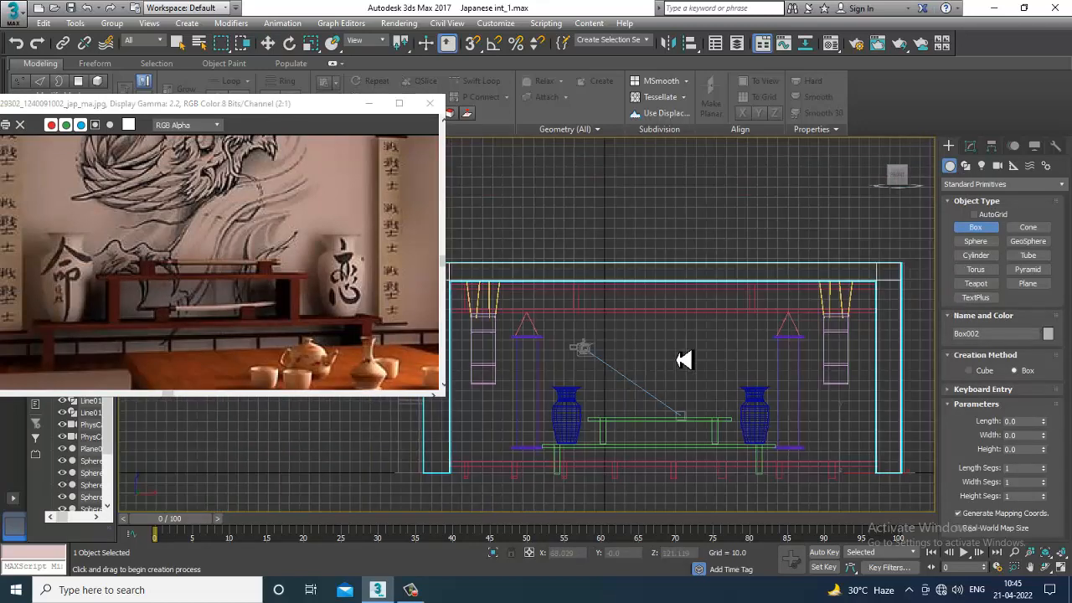
right_click(682, 335)
In the perspective view, raise the selected top-beam vertices of the frame about 30 units along Z.
key(alt+w)
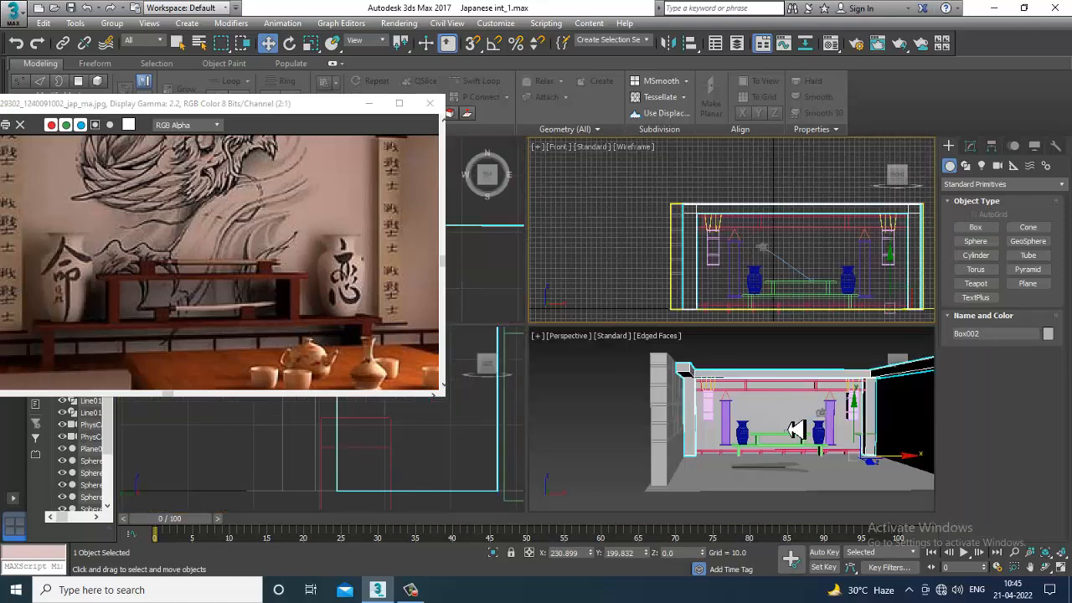
right_click(796, 427)
key(alt+w)
alt+middle_drag(722, 345, 725, 352)
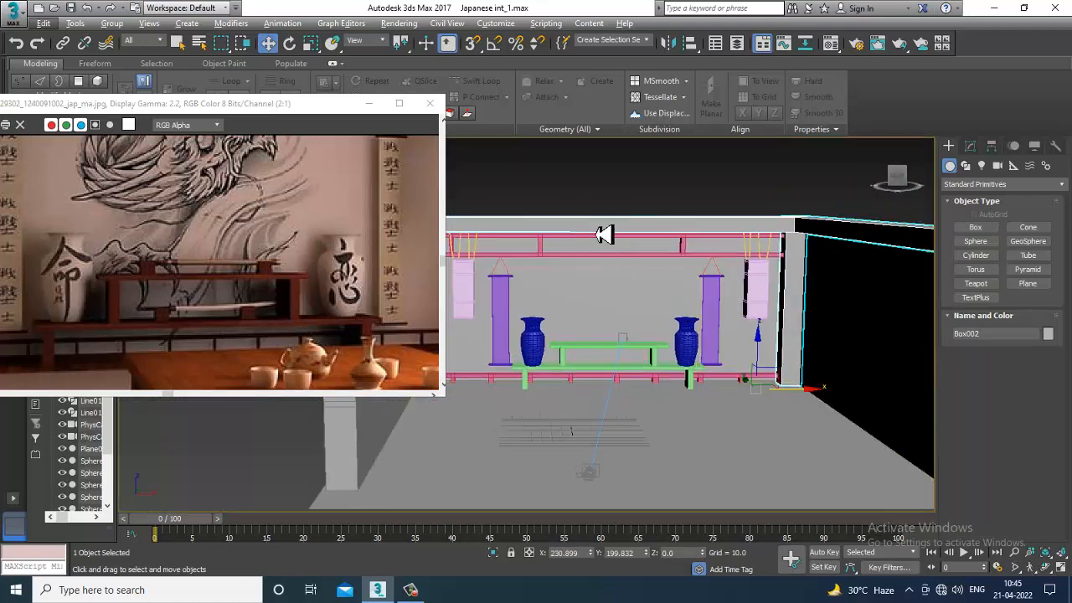
scroll(615, 256, down, 3)
alt+middle_drag(672, 277, 669, 269)
middle_drag(669, 269, 710, 315)
key(1)
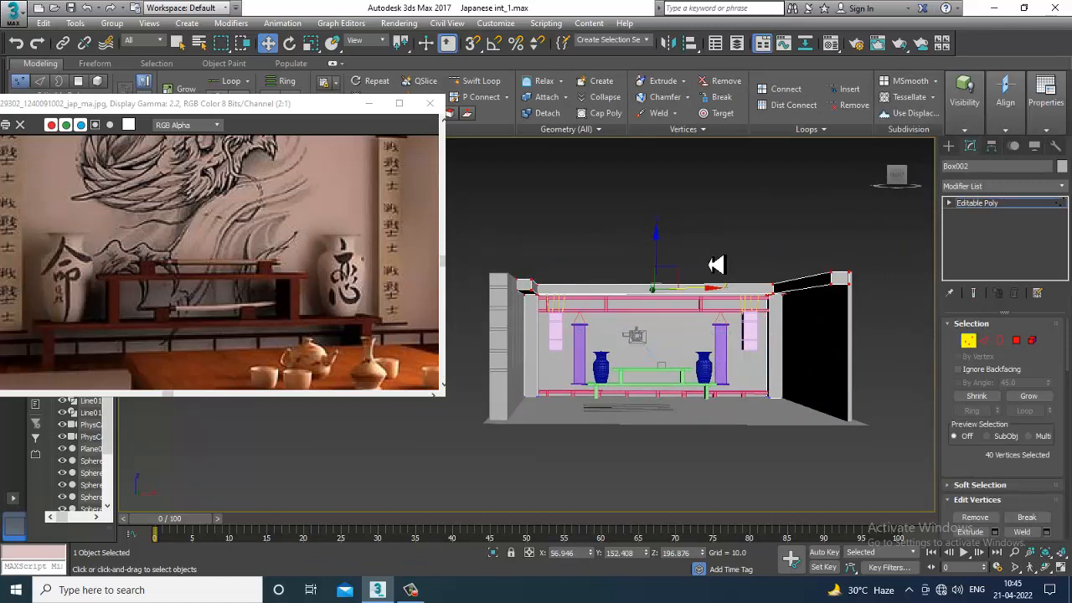
drag(660, 259, 665, 240)
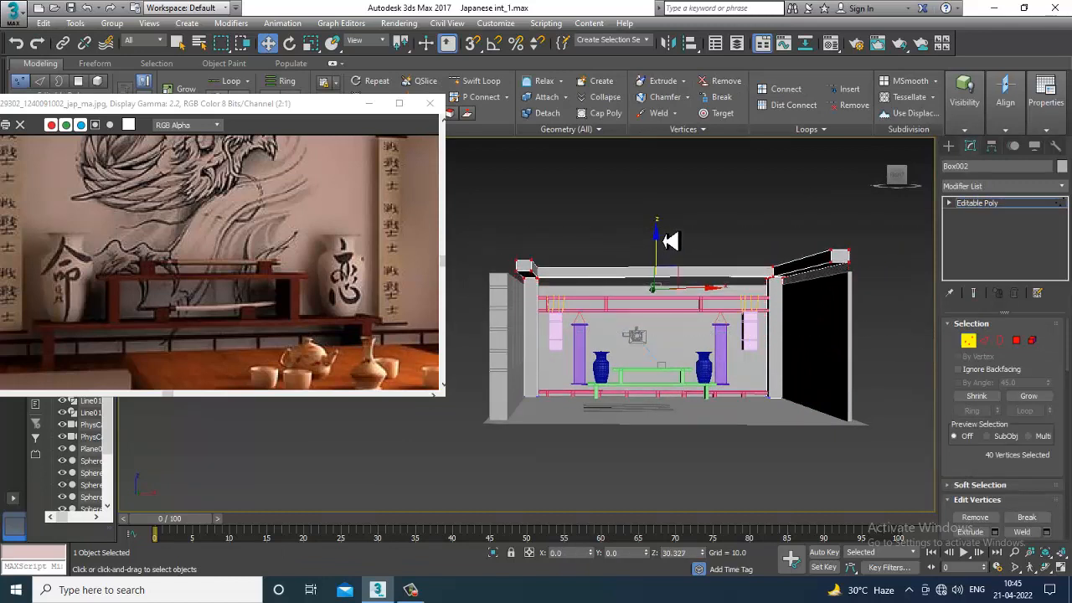
Raise the upper vertices of the walls, including the window lattice, along Z to meet the raised beam.
click(981, 204)
click(800, 339)
key(1)
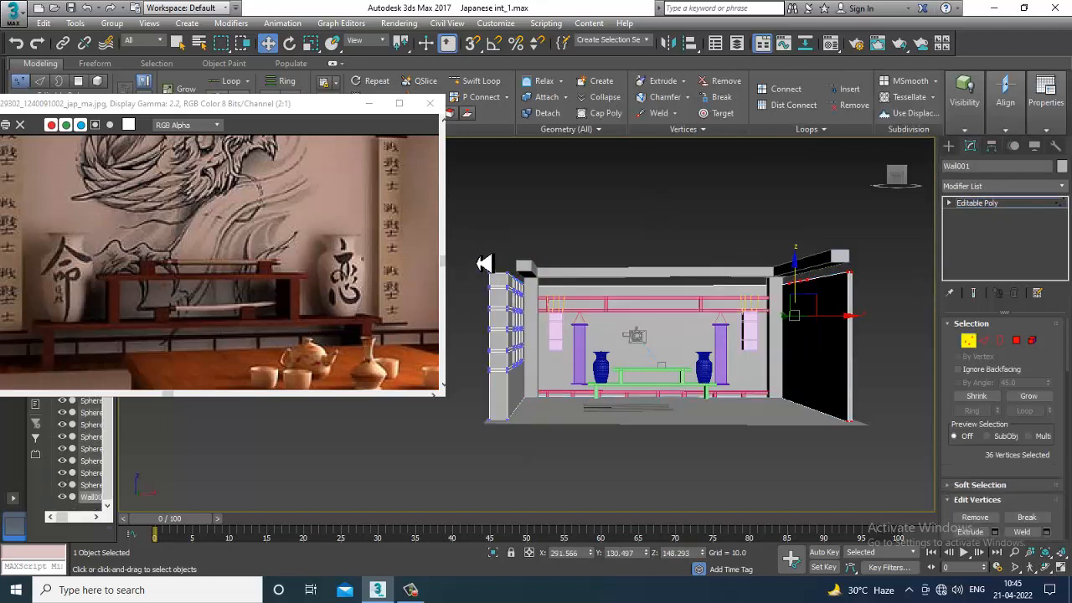
drag(964, 396, 963, 394)
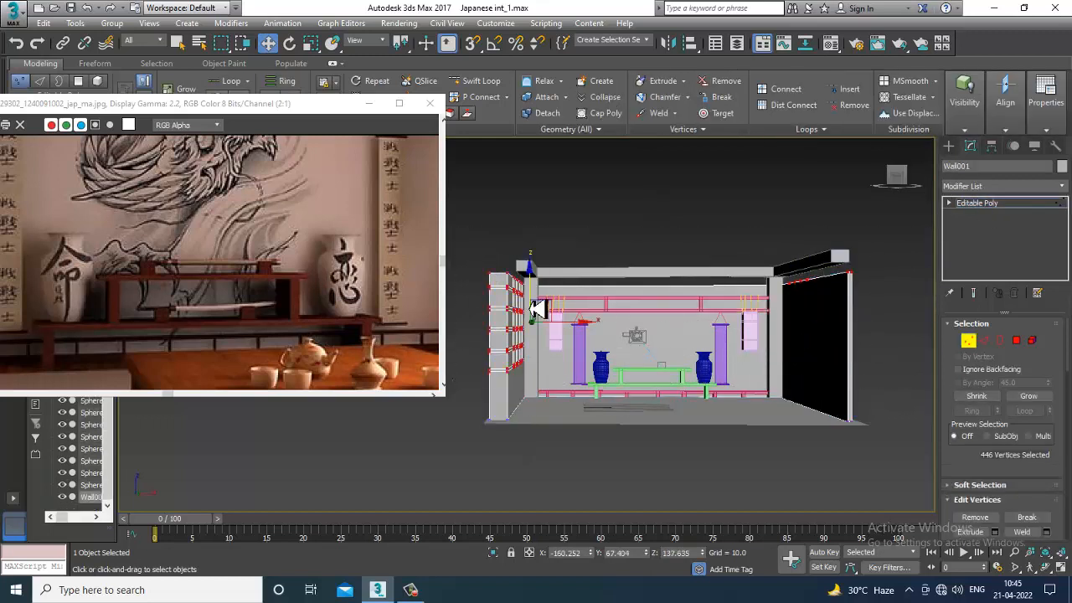
drag(536, 303, 540, 288)
key(1)
Select the upper rail, lanterns and hanging scrolls without the walls and frame, and raise them together along Z.
scroll(856, 331, up, 4)
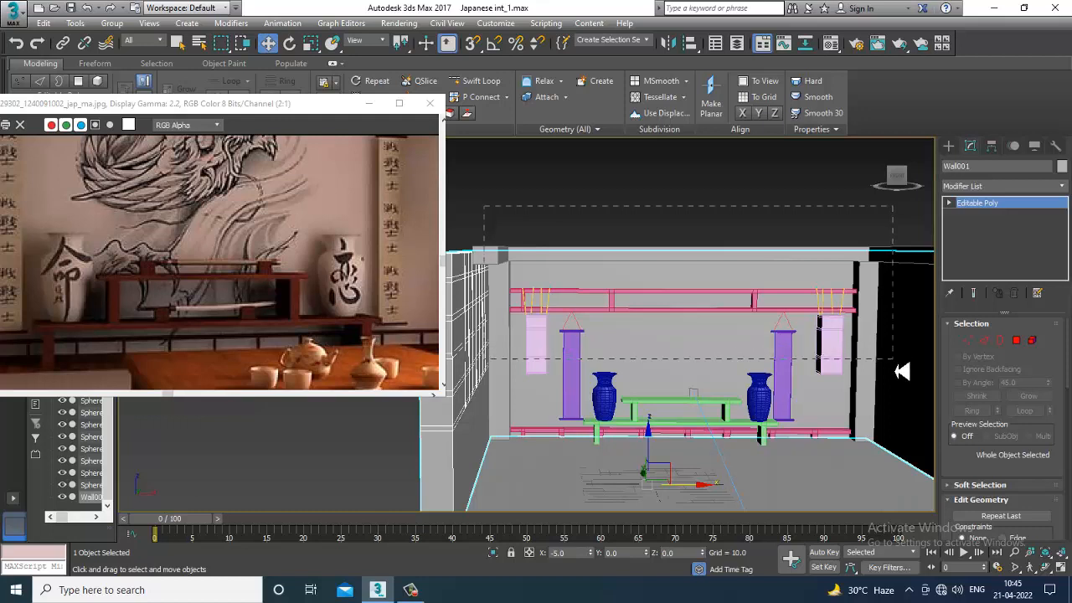
drag(894, 371, 894, 368)
alt+drag(689, 288, 688, 291)
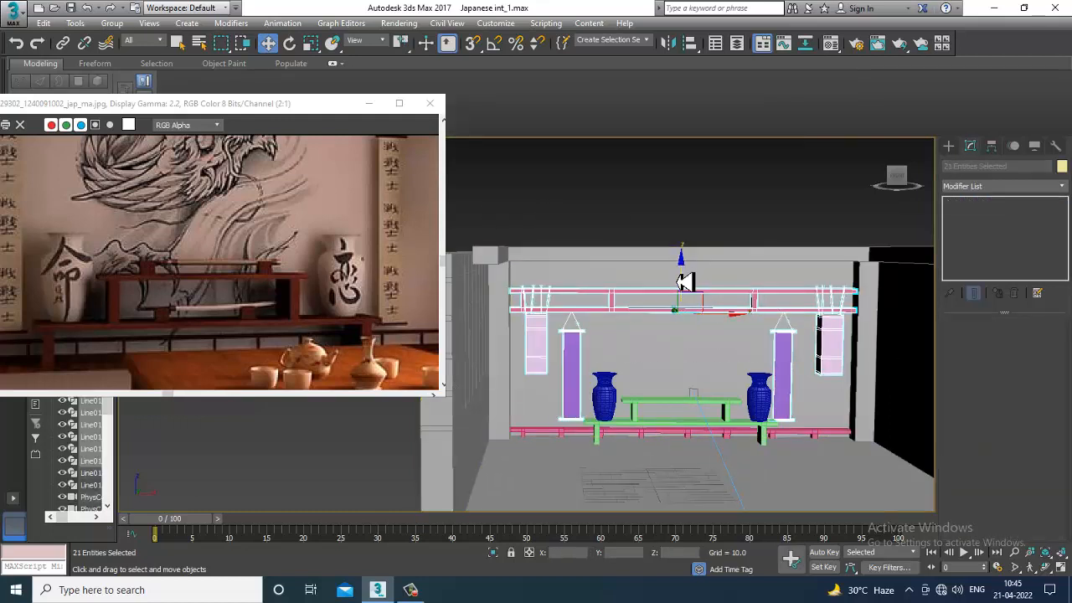
drag(689, 282, 698, 258)
Lower the selected rail, lanterns and scrolls about 0.66 units along Z to fine-tune their height, and clear the selection.
scroll(683, 270, up, 4)
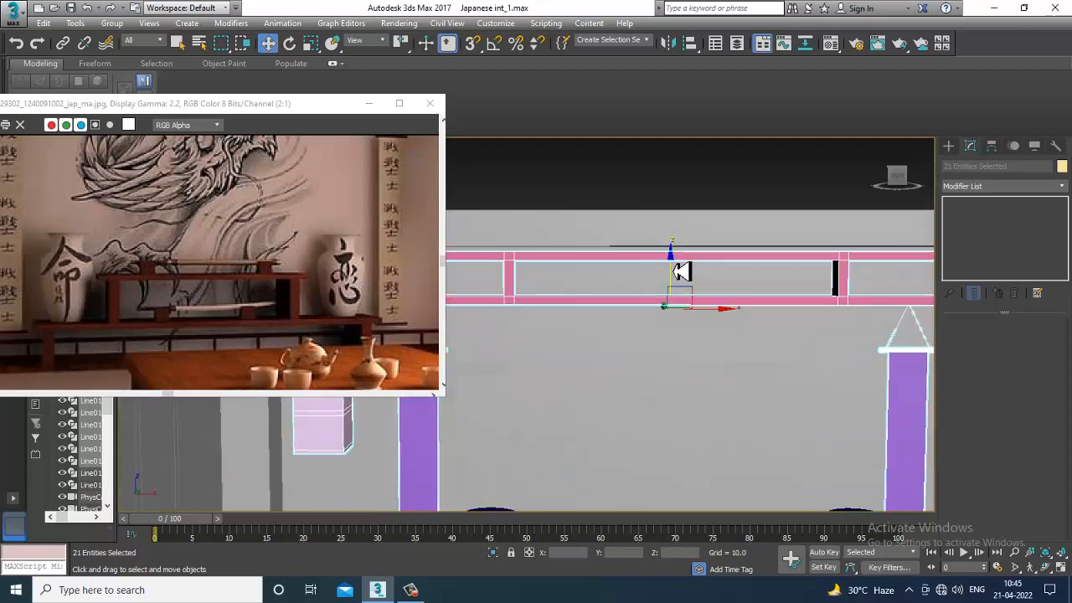
alt+middle_drag(681, 270, 687, 255)
middle_drag(687, 255, 761, 316)
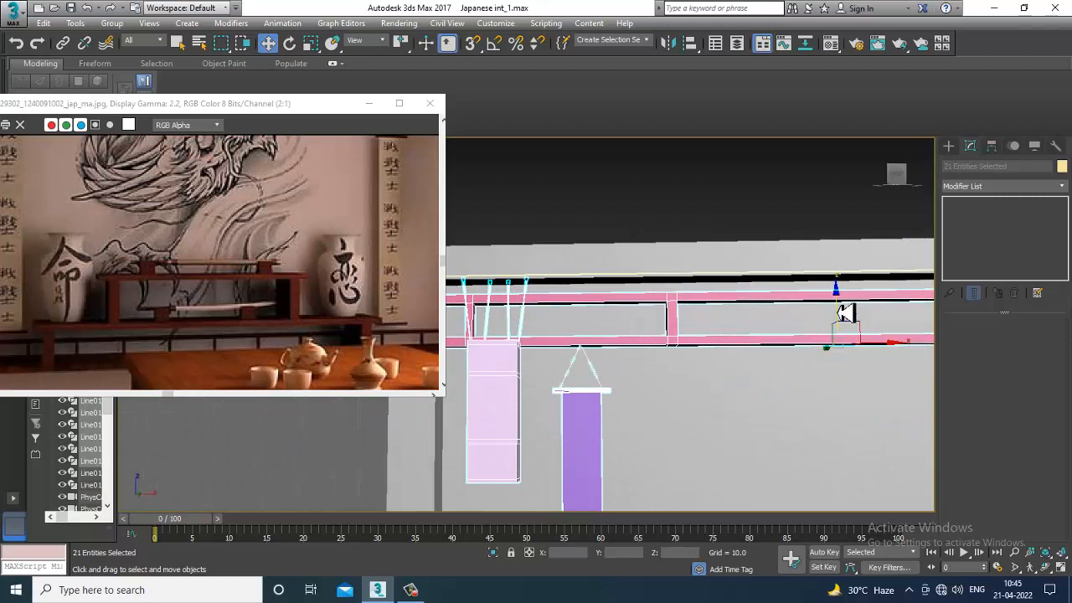
drag(846, 312, 848, 311)
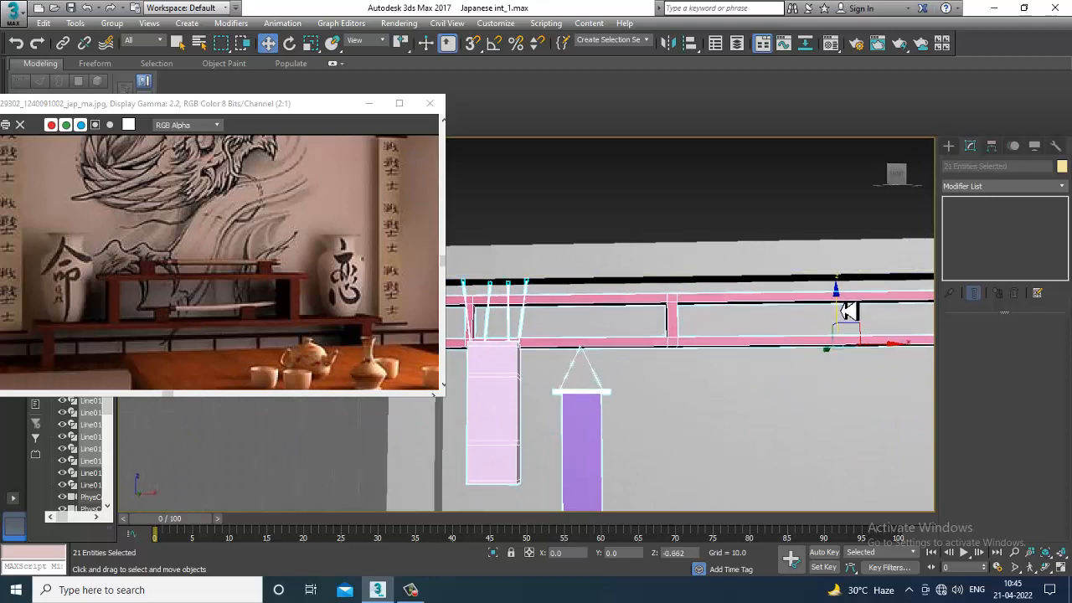
click(674, 227)
Compare the heightened room and the bench arrangement with the reference image.
scroll(720, 323, down, 4)
mouse_move(720, 322)
alt+middle_down()
mouse_move(763, 363)
mouse_move(673, 335)
mouse_move(740, 327)
alt+middle_up()
scroll(672, 336, down, 3)
scroll(671, 318, up, 1)
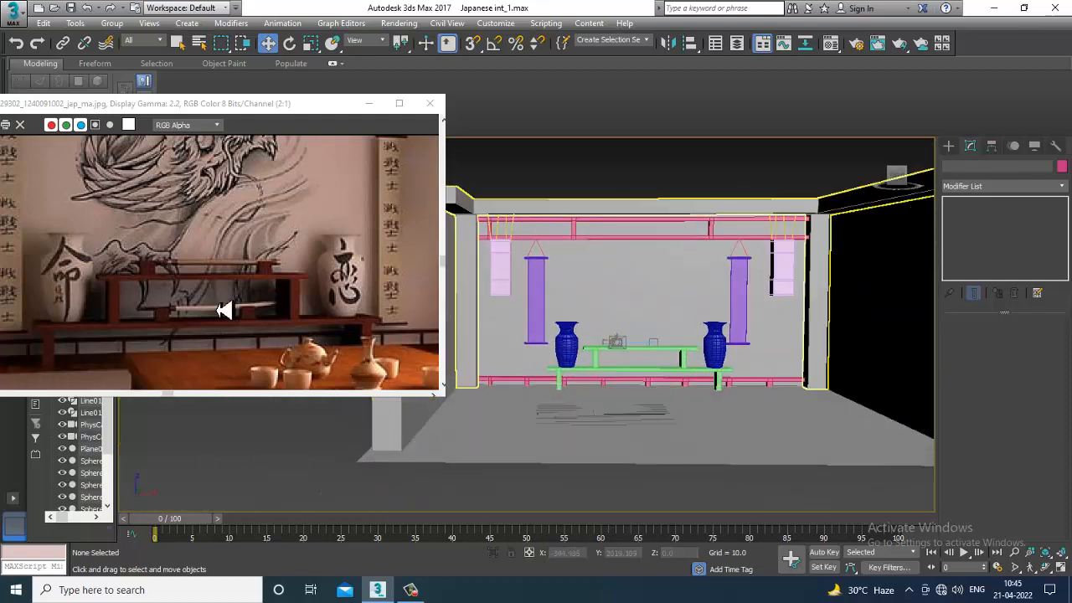
scroll(230, 309, down, 2)
scroll(511, 391, up, 5)
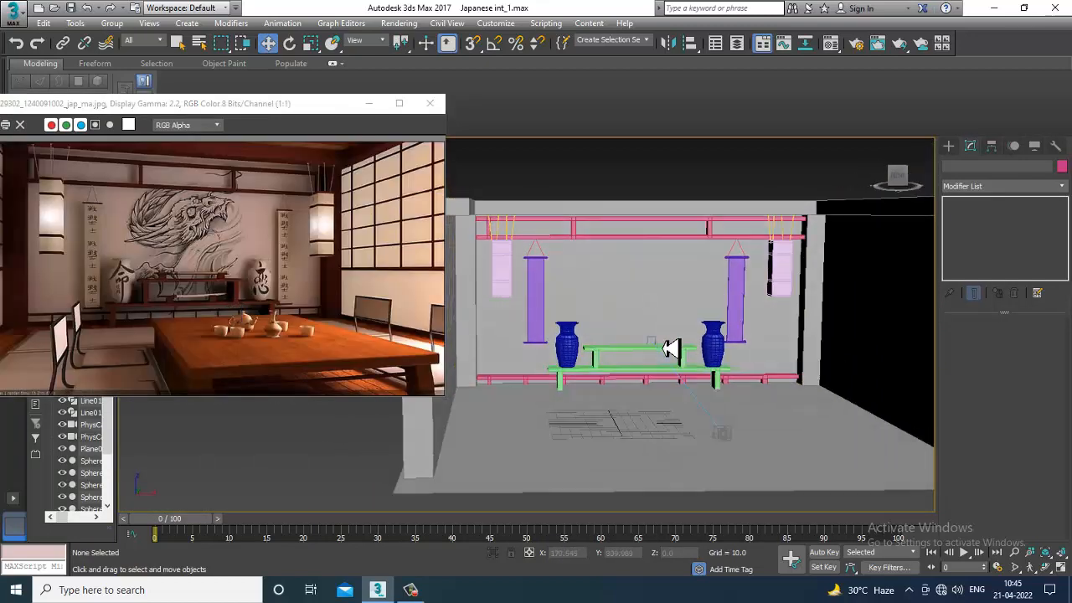
alt+middle_drag(675, 388, 668, 382)
scroll(536, 377, up, 3)
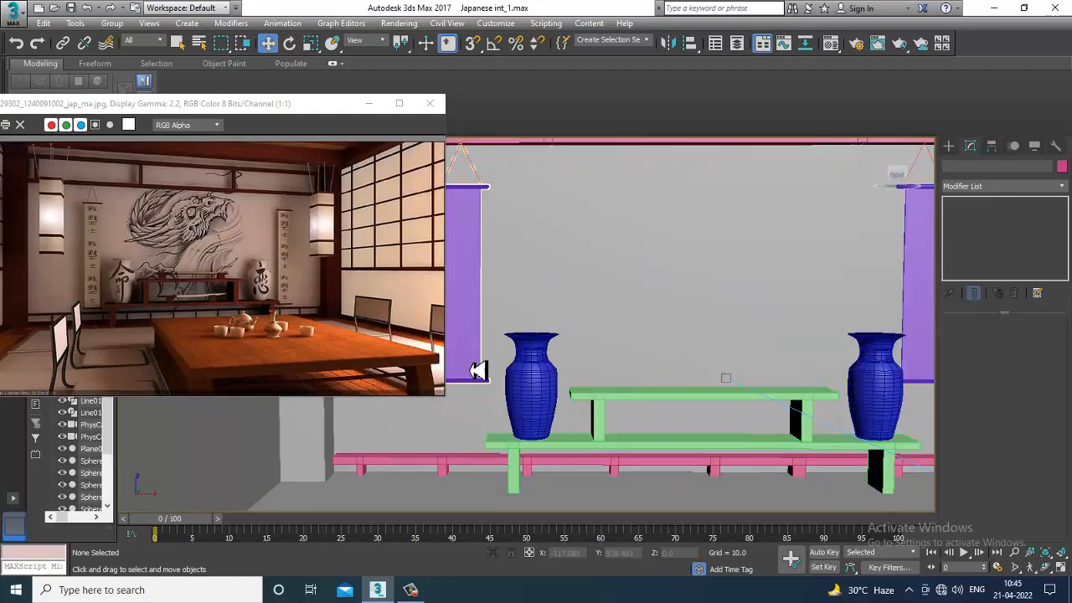
Ungroup the hanging scroll nearest the reference image window so its parts can be edited separately.
click(476, 366)
scroll(502, 366, up, 4)
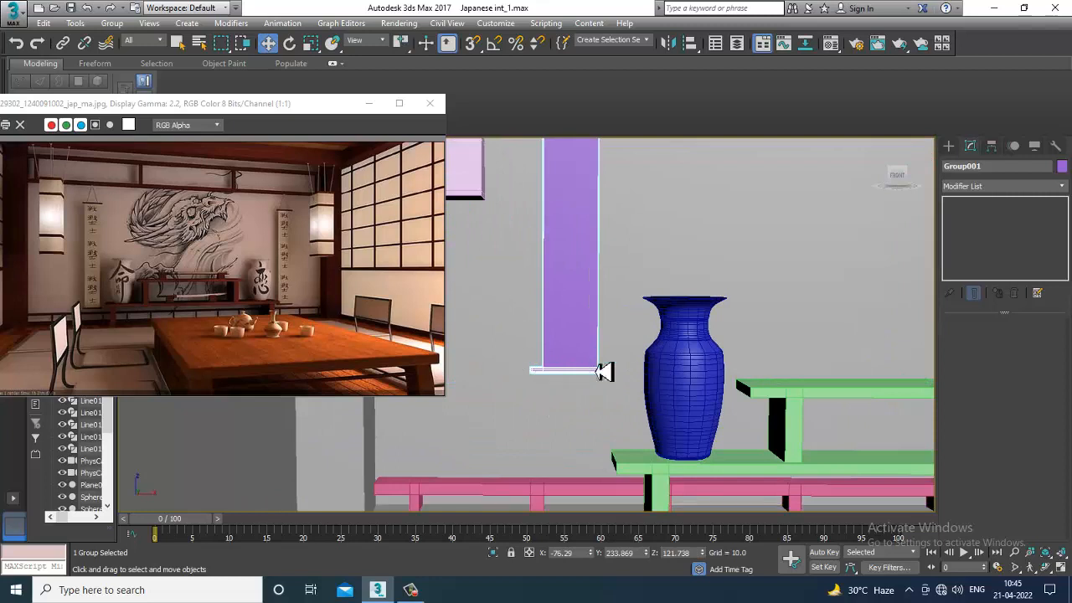
click(118, 26)
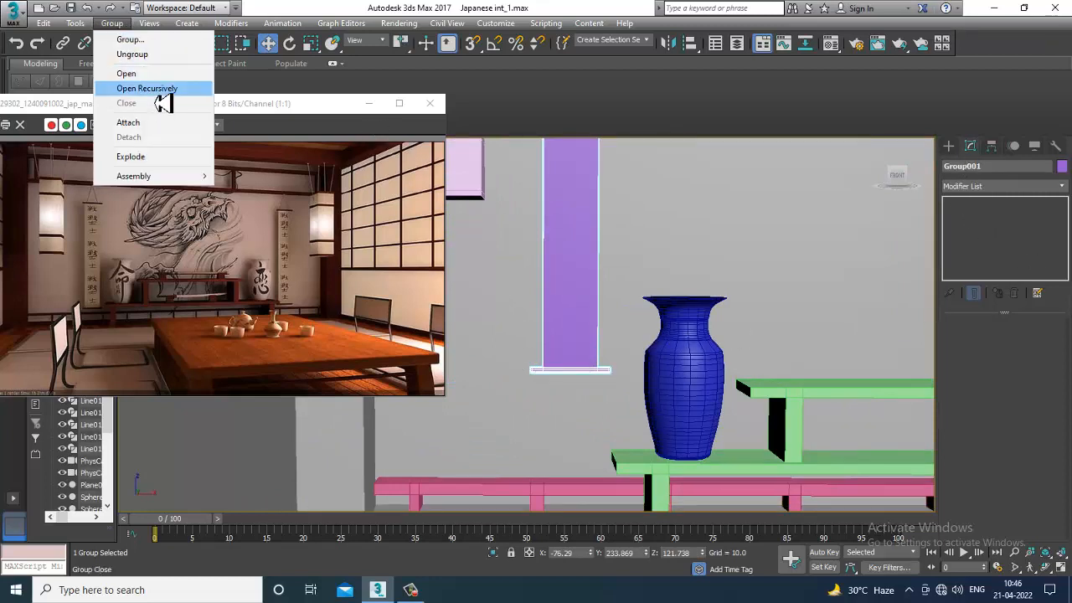
click(157, 57)
Lengthen this ungrouped scroll by lowering its bottom rod vertices along Z, and leave vertex editing.
click(582, 271)
scroll(577, 348, down, 2)
key(1)
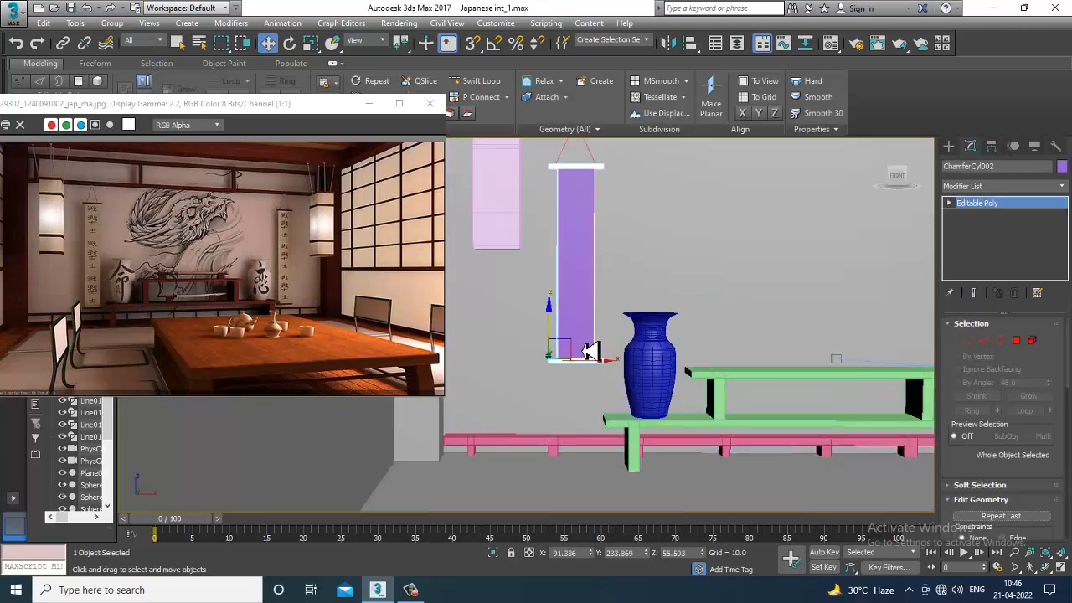
drag(503, 350, 665, 415)
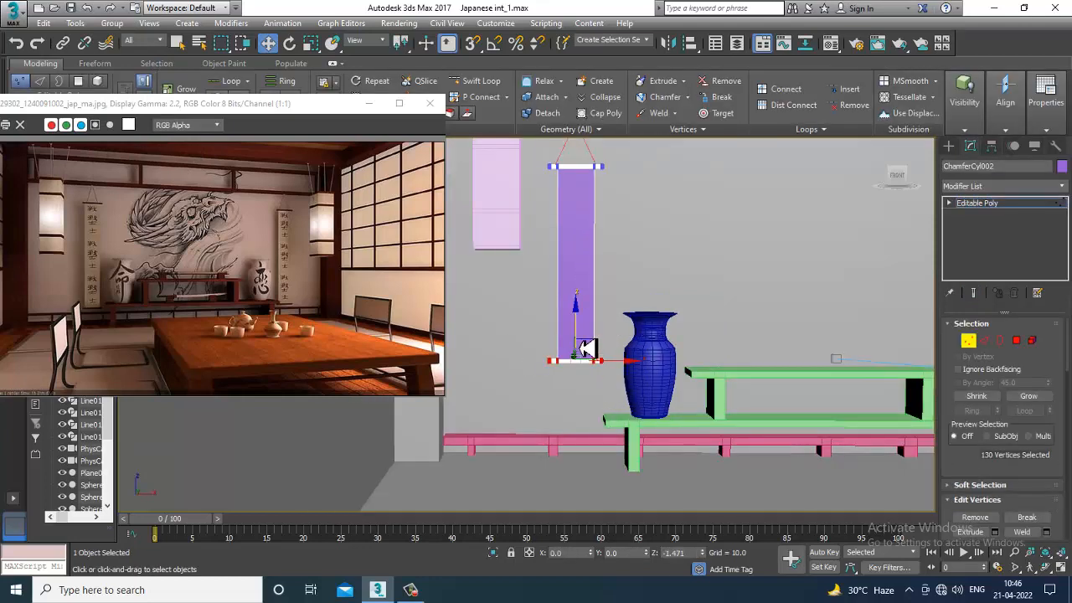
drag(586, 349, 605, 399)
scroll(800, 314, down, 5)
scroll(610, 307, up, 3)
middle_drag(814, 316, 637, 319)
click(998, 208)
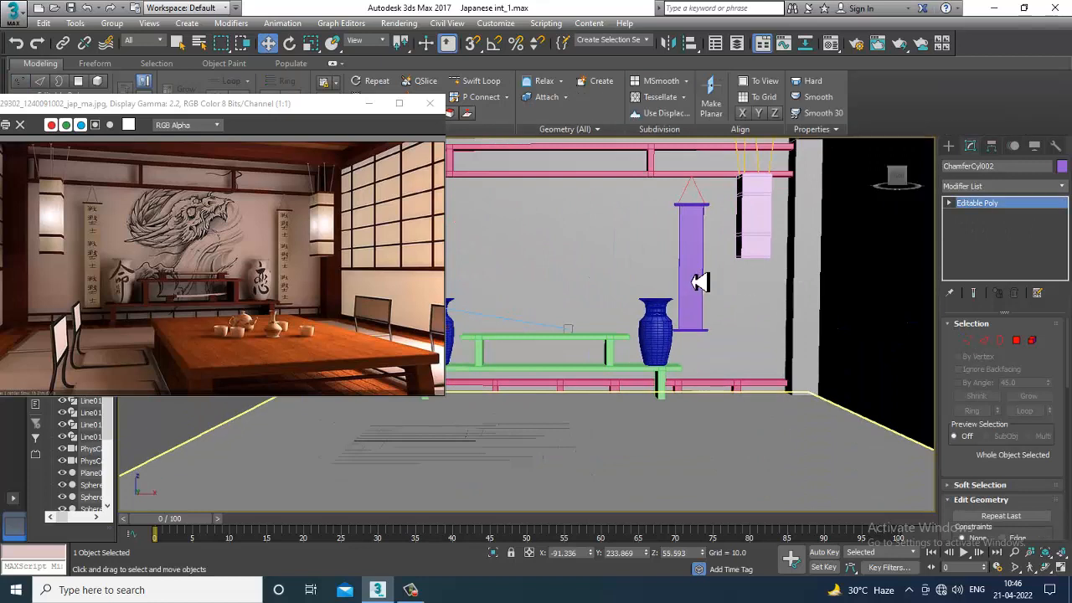
Ungroup the matching hanging scroll on the far side of the bench.
click(693, 292)
click(112, 22)
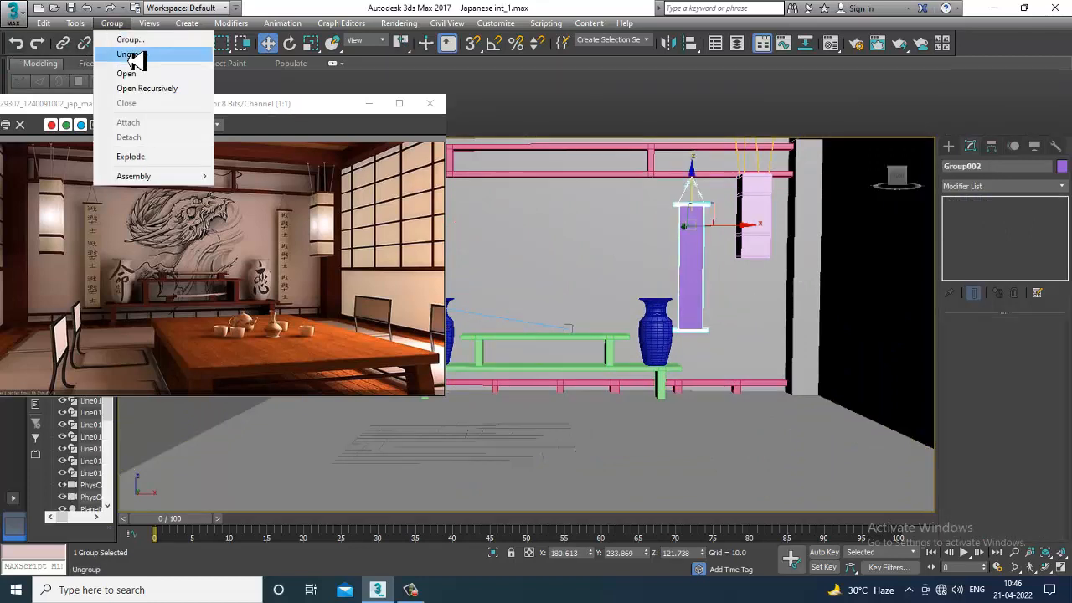
click(126, 52)
Lower the second scroll's bottom vertices along Z to match the first scroll's length, and leave vertex editing.
click(697, 314)
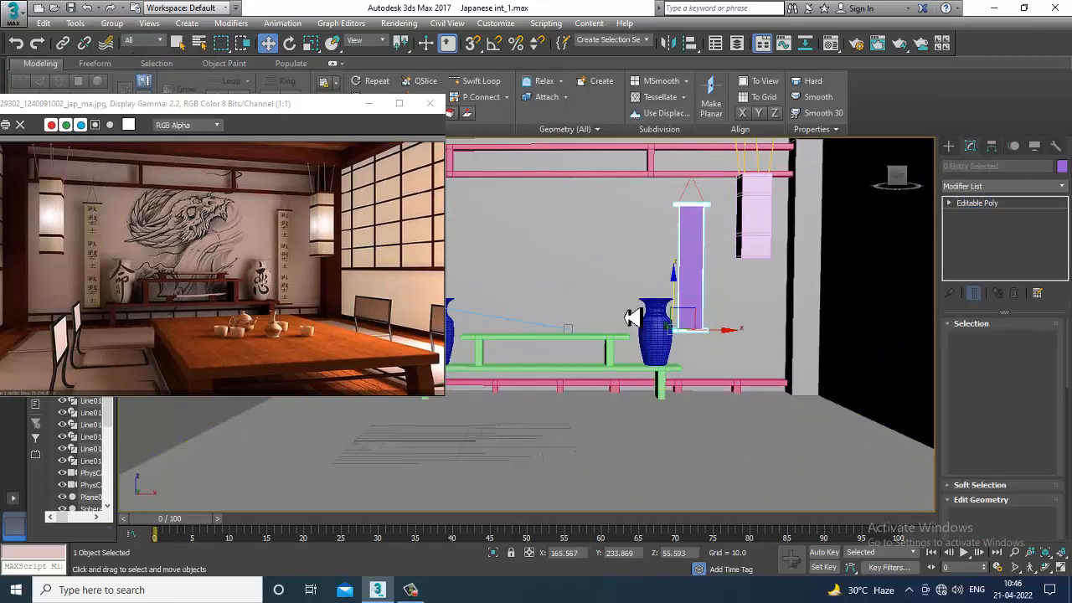
key(1)
drag(581, 285, 834, 379)
drag(700, 315, 712, 347)
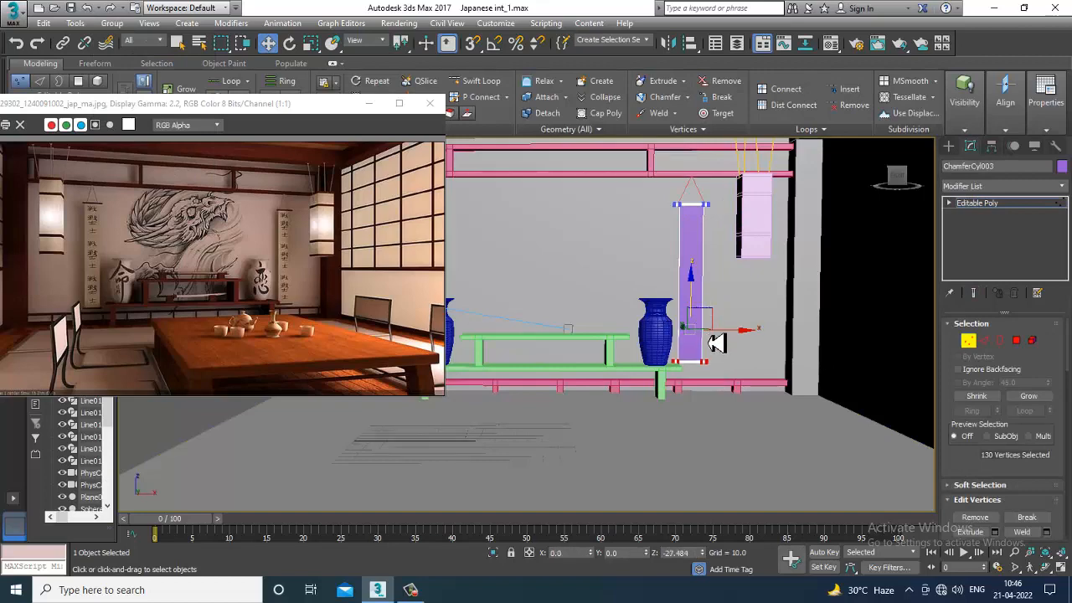
alt+middle_drag(713, 346, 836, 330)
middle_drag(678, 350, 680, 351)
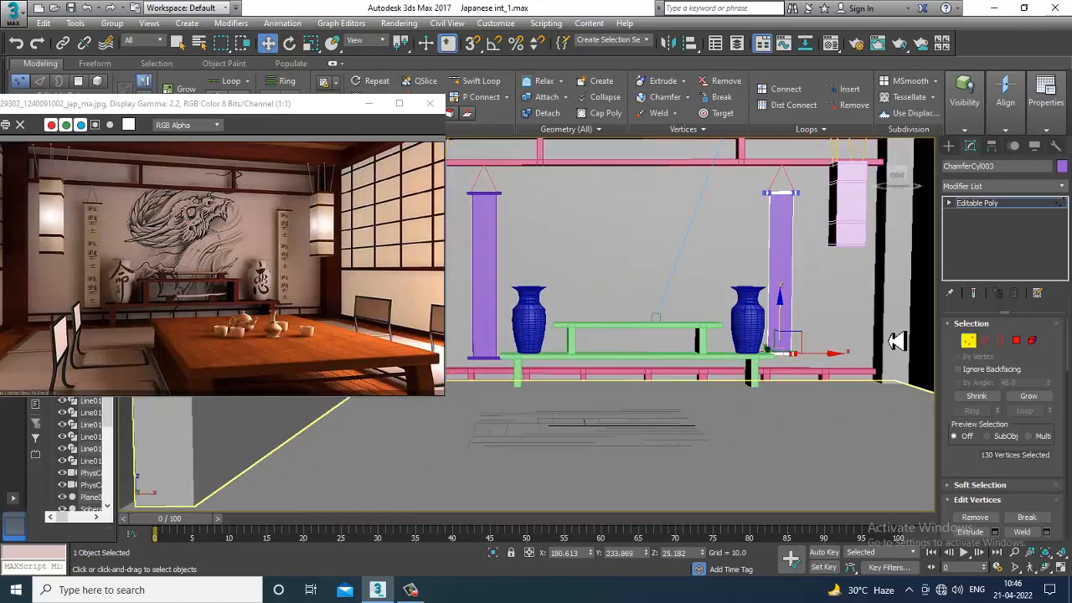
drag(782, 321, 782, 323)
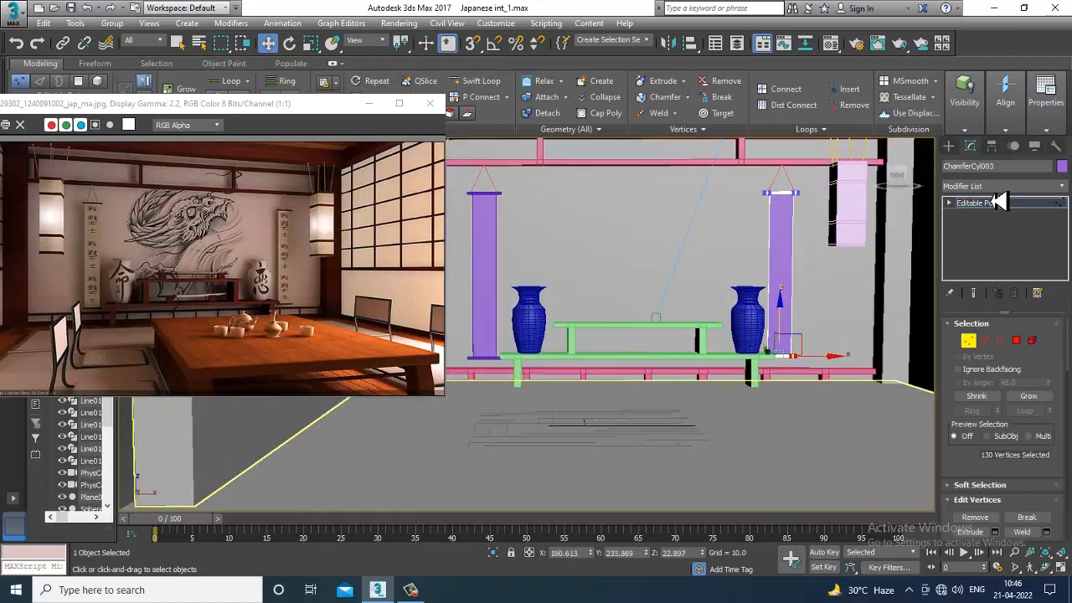
click(1003, 205)
Create a small box with AutoGrid on the upper bench shelf, about 5.4 long and 13.1 wide.
alt+middle_drag(645, 296, 702, 332)
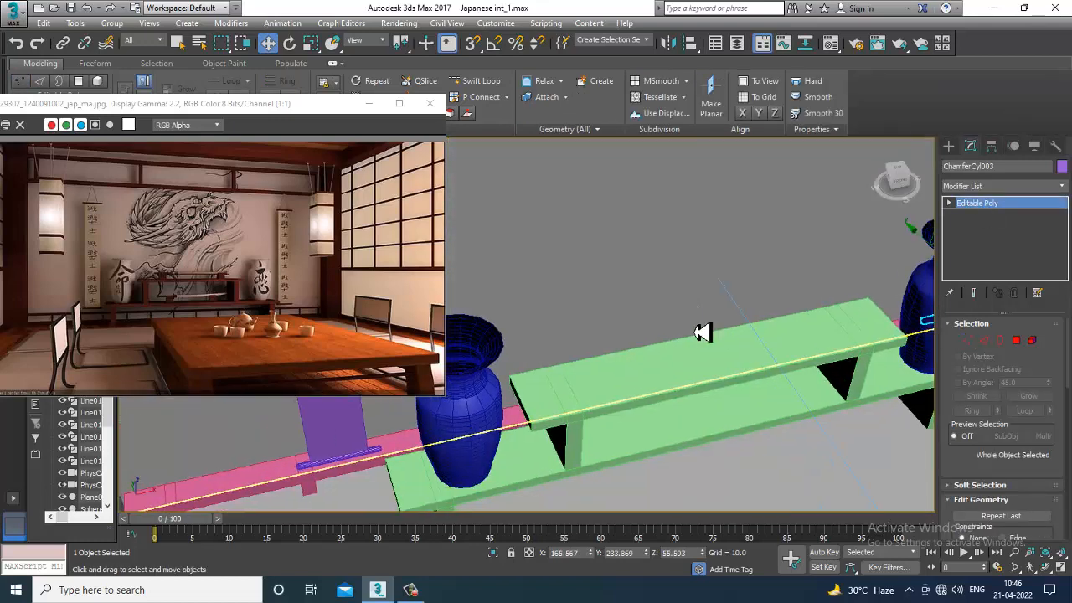
click(949, 146)
click(974, 227)
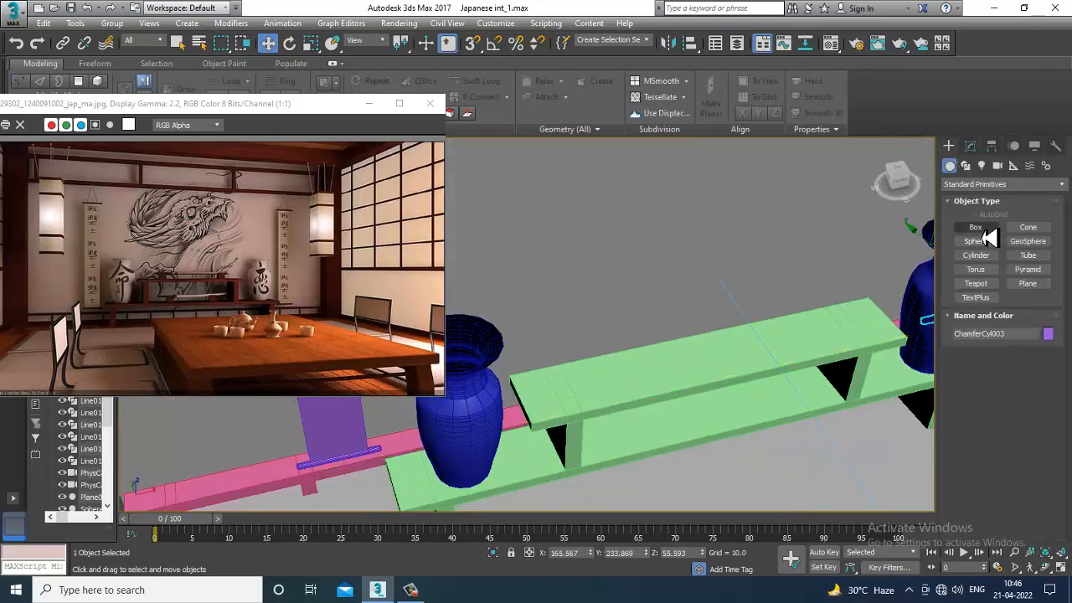
click(981, 215)
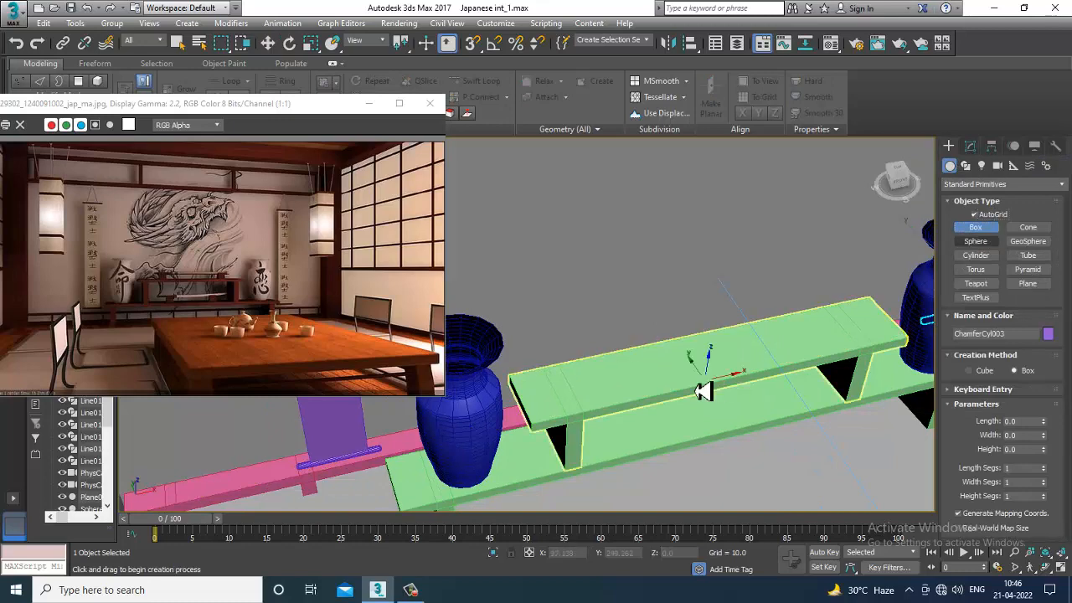
scroll(669, 411, up, 3)
drag(591, 385, 658, 383)
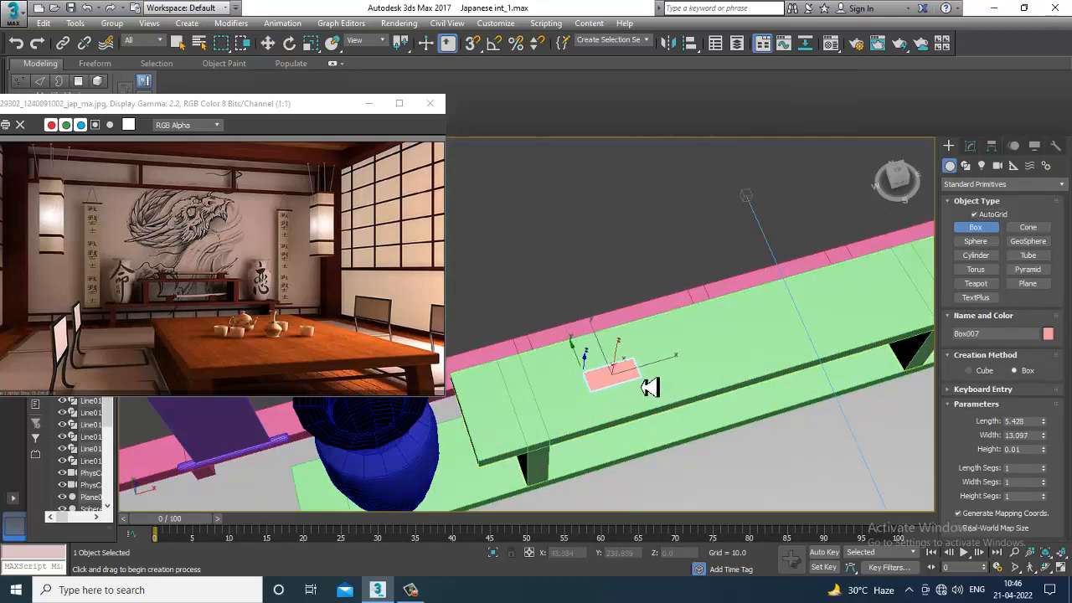
click(641, 359)
Lower the new box about 0.5 units along Z so it rests on the upper shelf.
alt+middle_drag(658, 377, 588, 304)
key(w)
scroll(201, 283, up, 1)
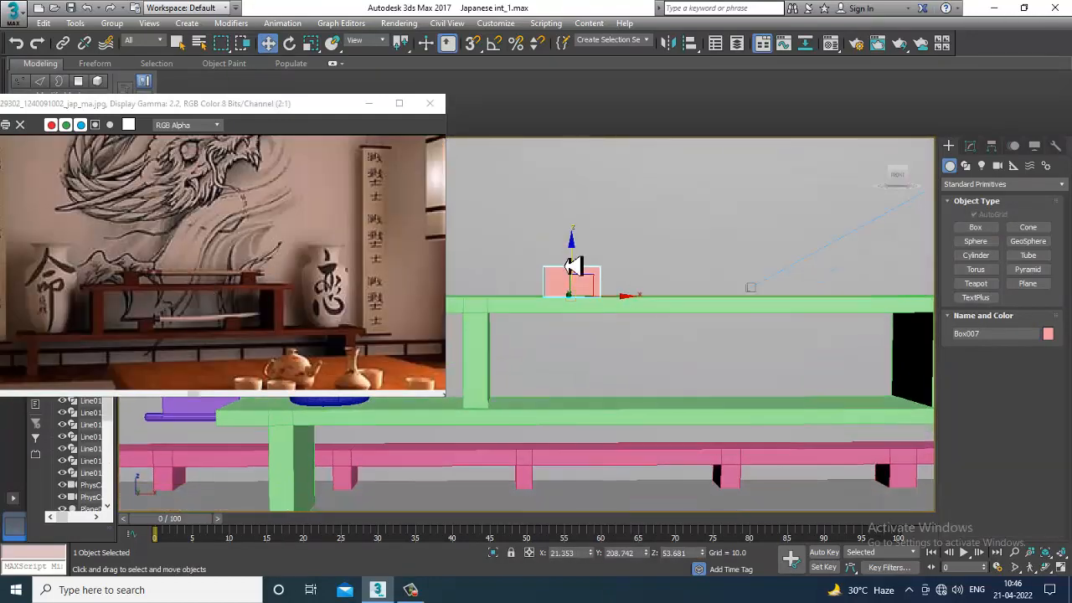
drag(582, 260, 581, 260)
Copy the box about 66 units along X in the Front view, and shift the original to X 19.47.
scroll(584, 260, down, 3)
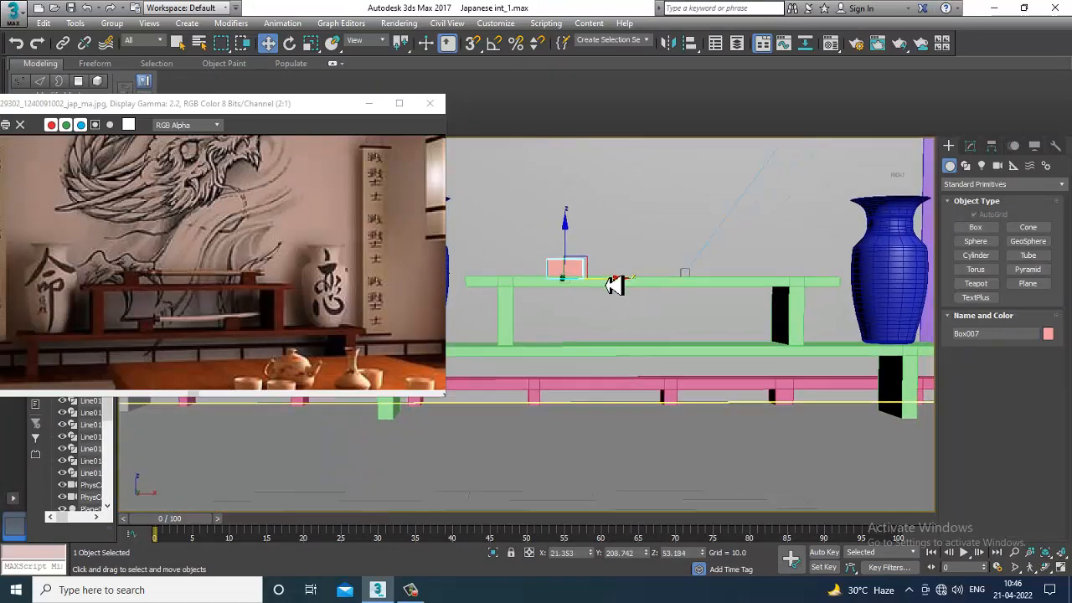
key(alt+w)
middle_drag(768, 235, 726, 231)
key(alt+w)
middle_drag(638, 360, 730, 251)
scroll(706, 292, up, 5)
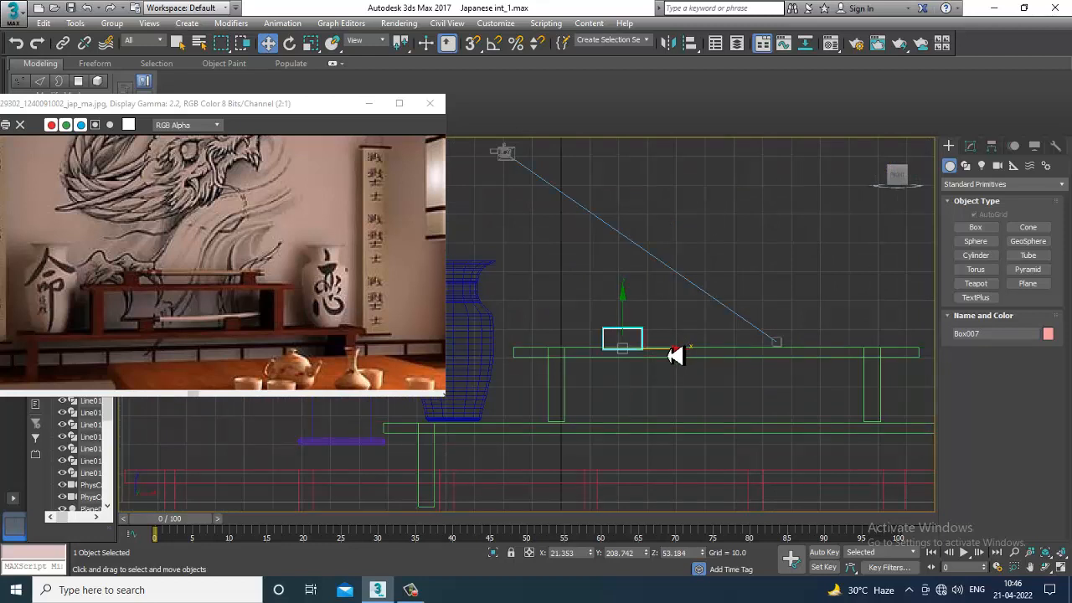
mouse_move(675, 355)
mouse_down()
mouse_move(883, 343)
mouse_move(861, 353)
mouse_up()
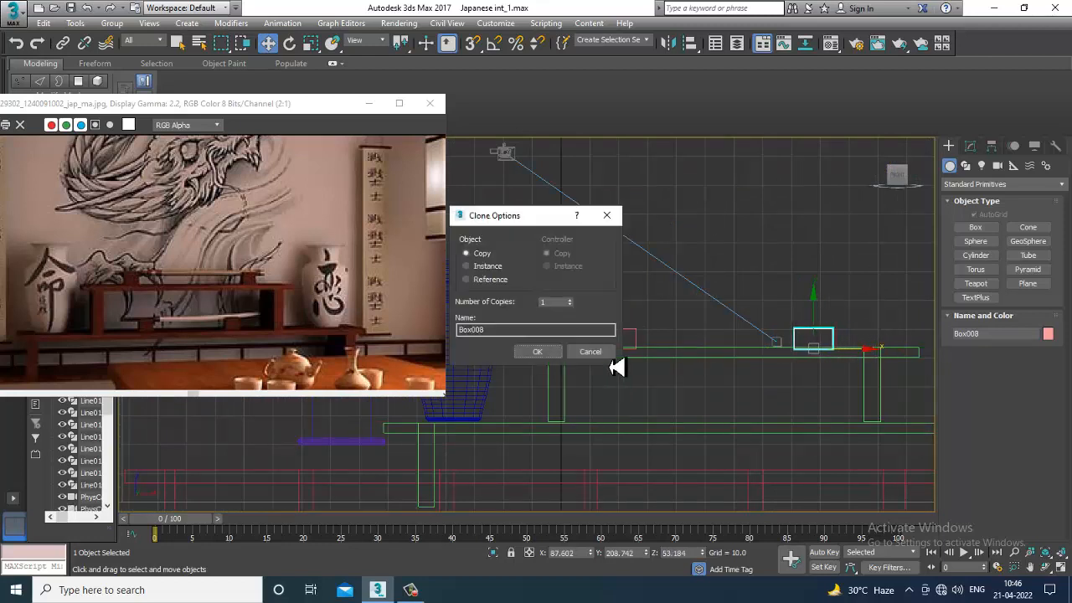
click(538, 352)
middle_drag(544, 357, 617, 304)
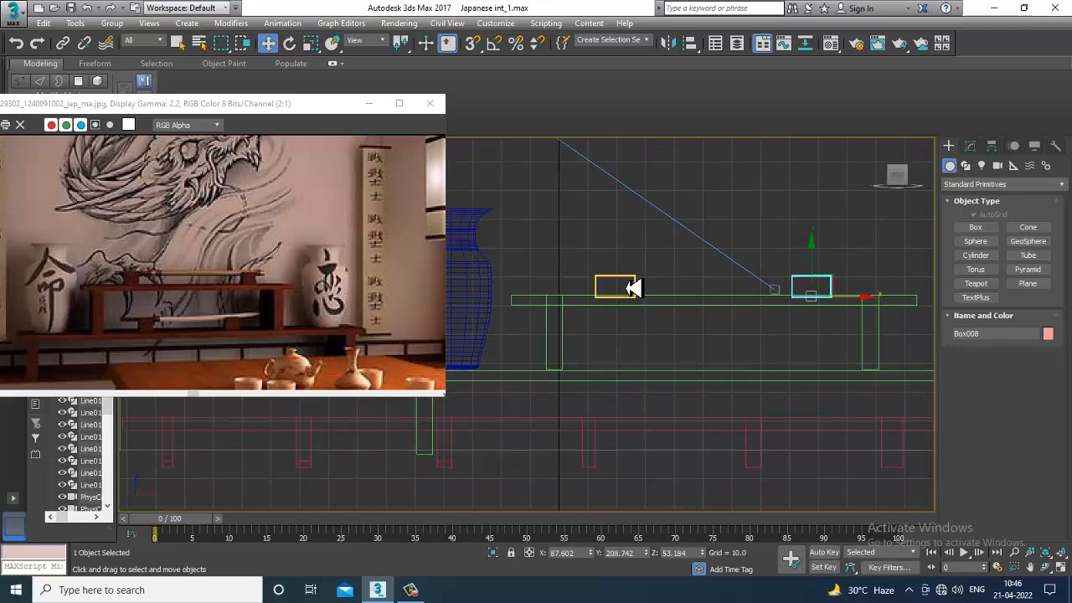
click(632, 287)
scroll(650, 333, down, 3)
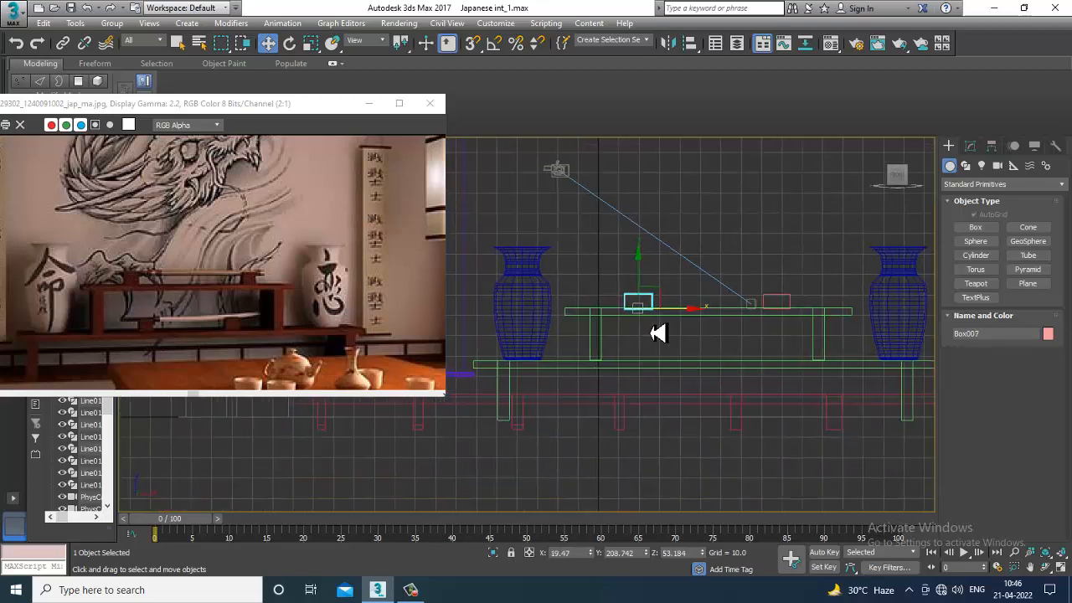
Select both upper boxes and copy them straight down onto the lower bench shelf.
ctrl+click(786, 303)
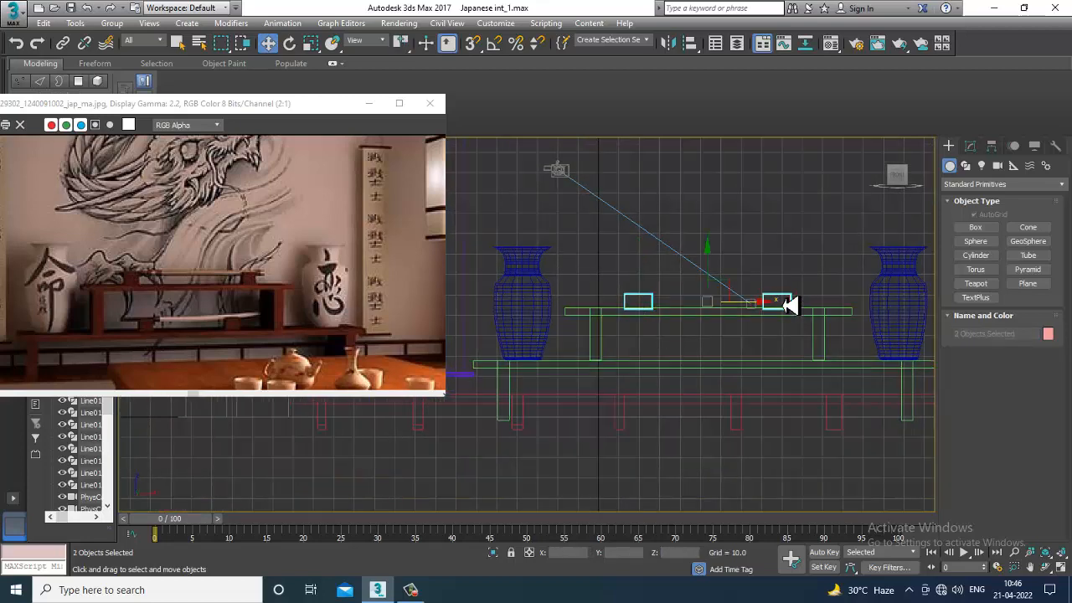
mouse_move(714, 264)
shift+mouse_down()
mouse_move(741, 315)
mouse_move(753, 300)
shift+mouse_up()
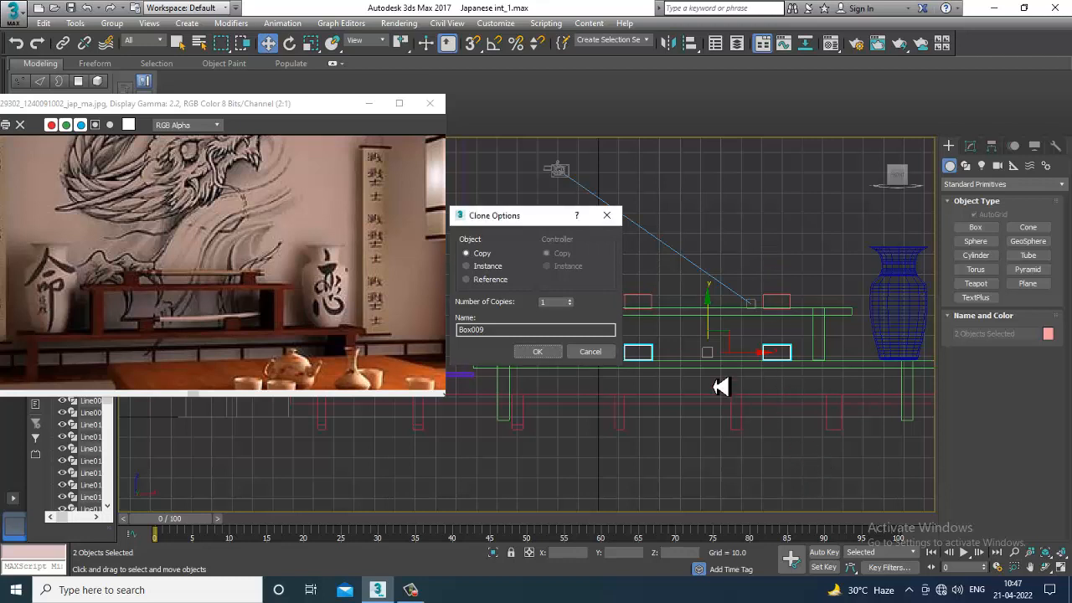
click(537, 351)
Move the left lower box inward to about X 25.7 and scale its height down slightly.
click(651, 359)
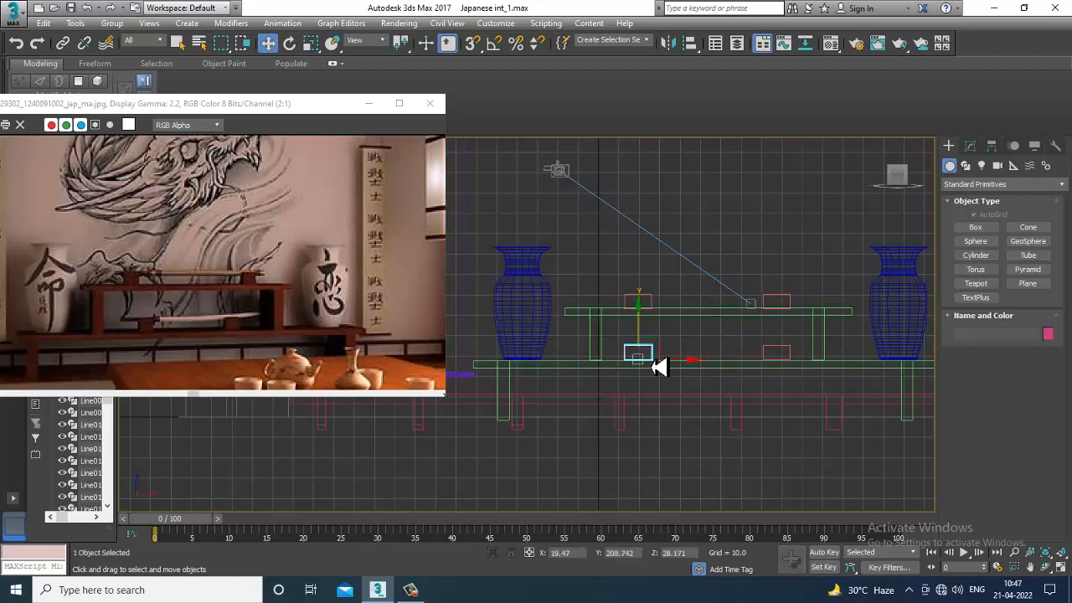
drag(684, 371, 691, 371)
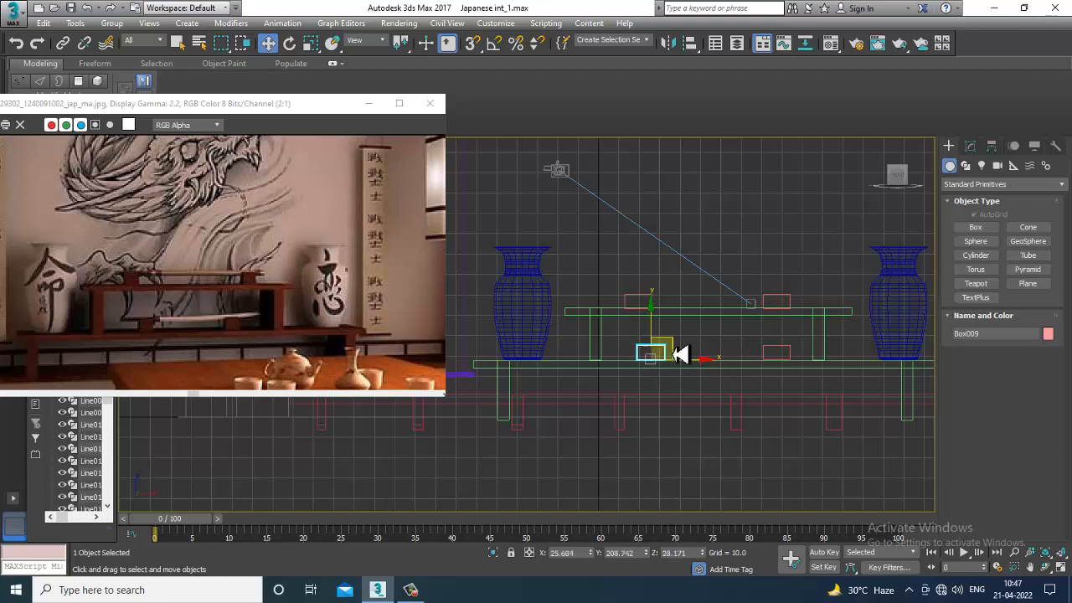
key(r)
drag(657, 323, 658, 328)
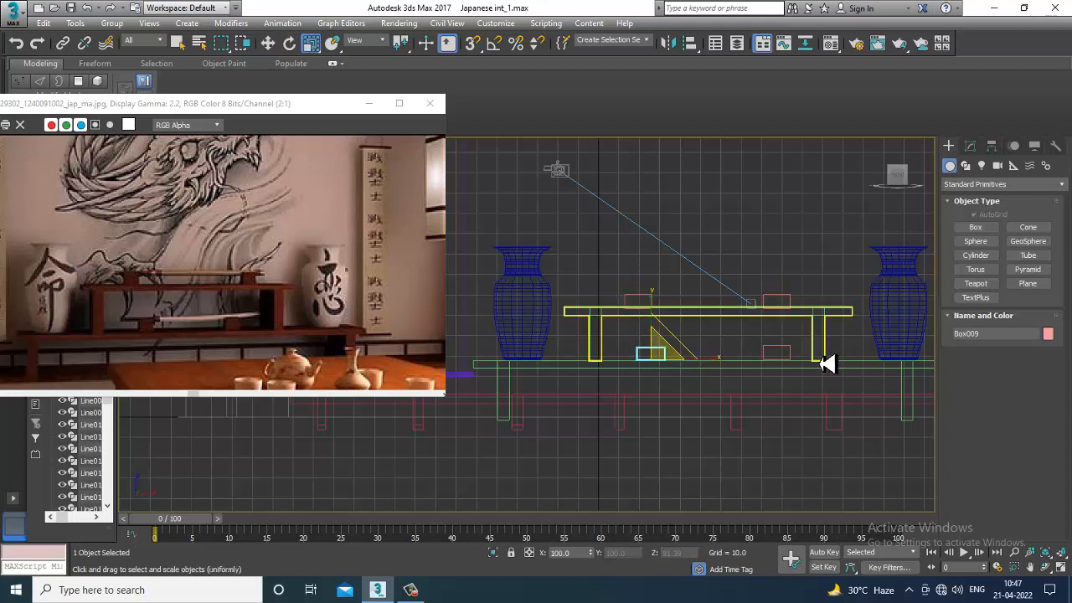
Delete the right lower box and replace it with a copy of the reduced left one at about X 82.8.
click(785, 357)
key(Delete)
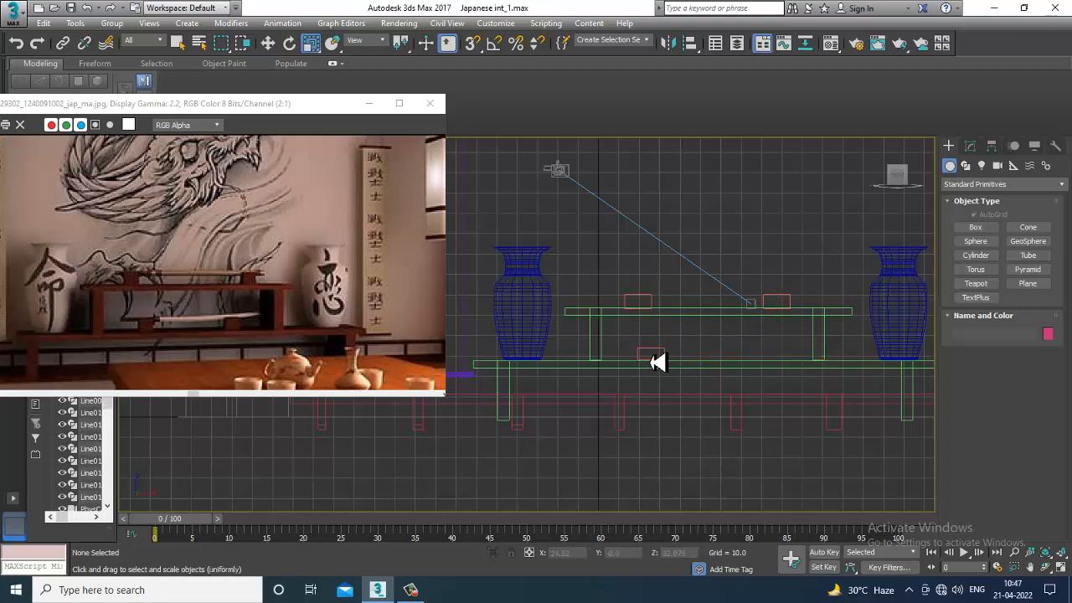
click(658, 359)
key(w)
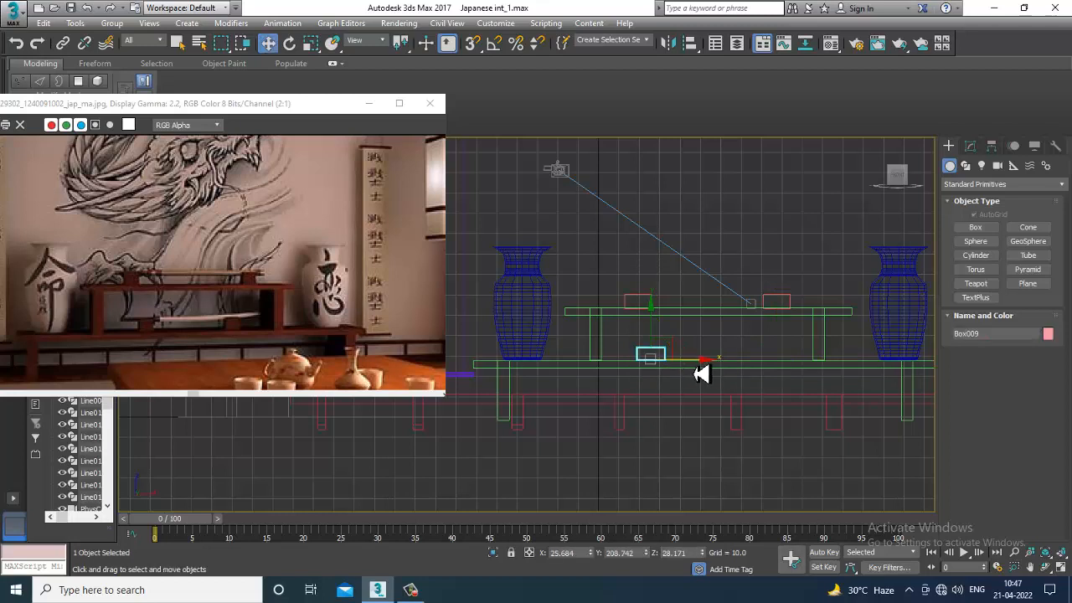
drag(701, 373, 812, 366)
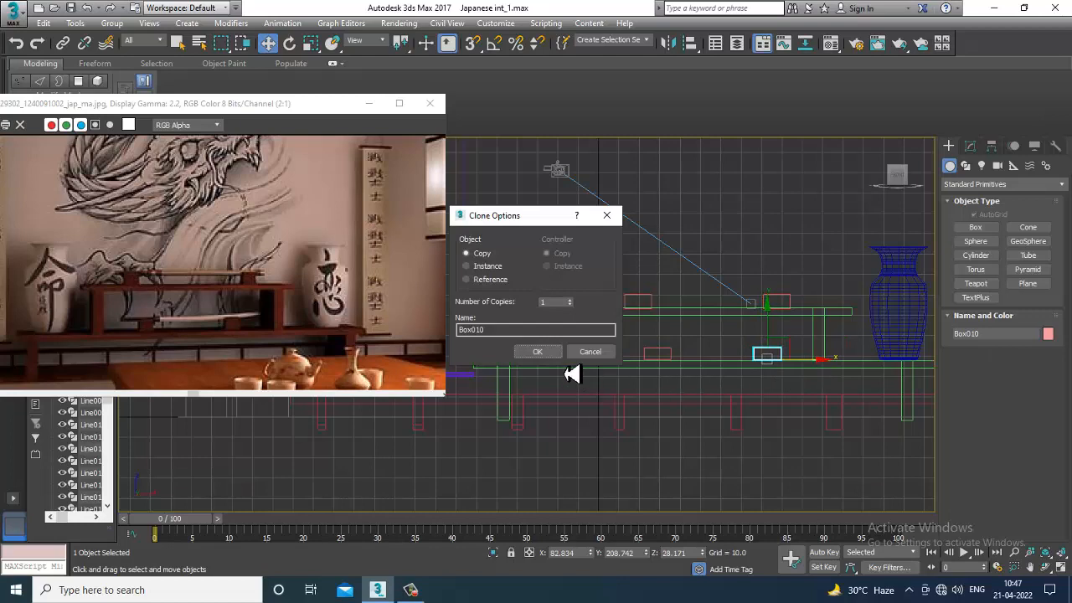
click(536, 351)
Create a smaller AutoGrid box just above the left lower box in the Front view.
middle_drag(750, 404, 687, 399)
scroll(723, 332, up, 2)
middle_drag(723, 333, 748, 332)
click(976, 227)
scroll(642, 340, up, 4)
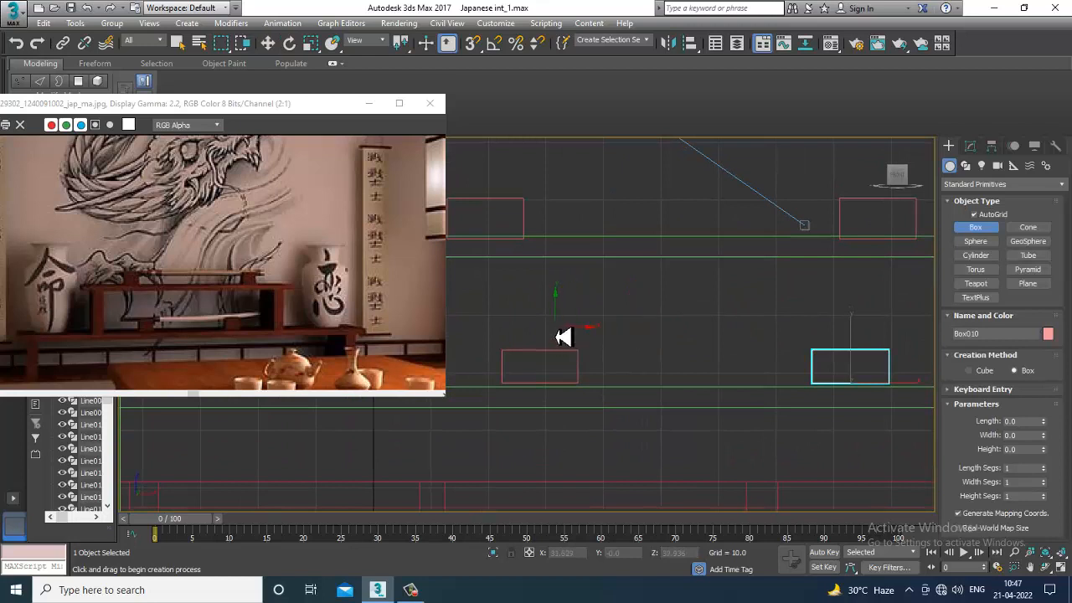
drag(550, 333, 600, 350)
Thicken the new green box by scaling it along its depth in the Perspective view.
key(w)
key(alt+w)
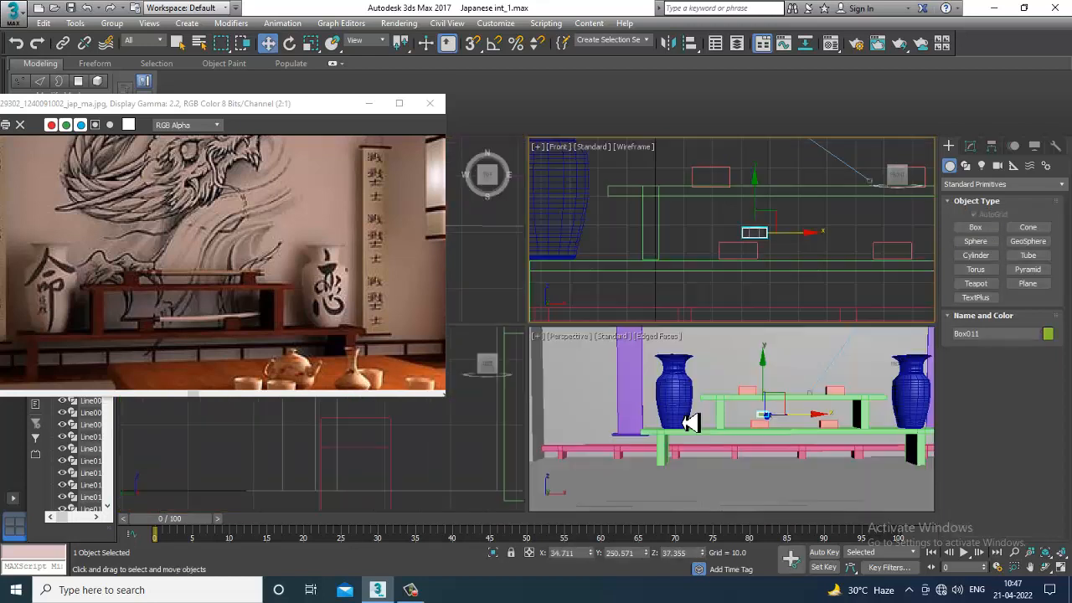
right_click(683, 422)
key(z)
key(alt+w)
alt+middle_drag(633, 369, 719, 423)
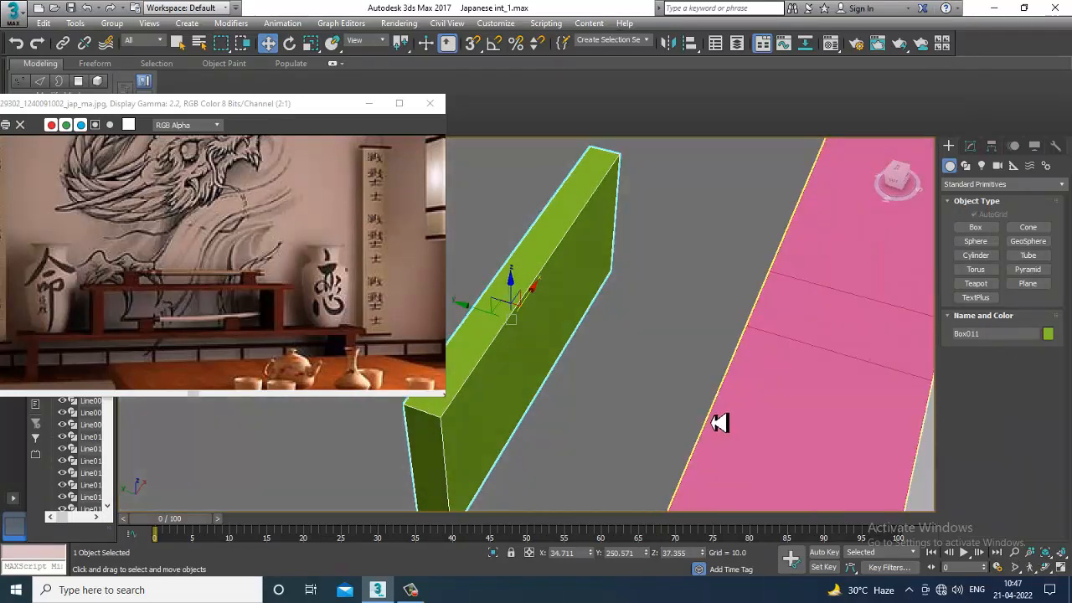
key(r)
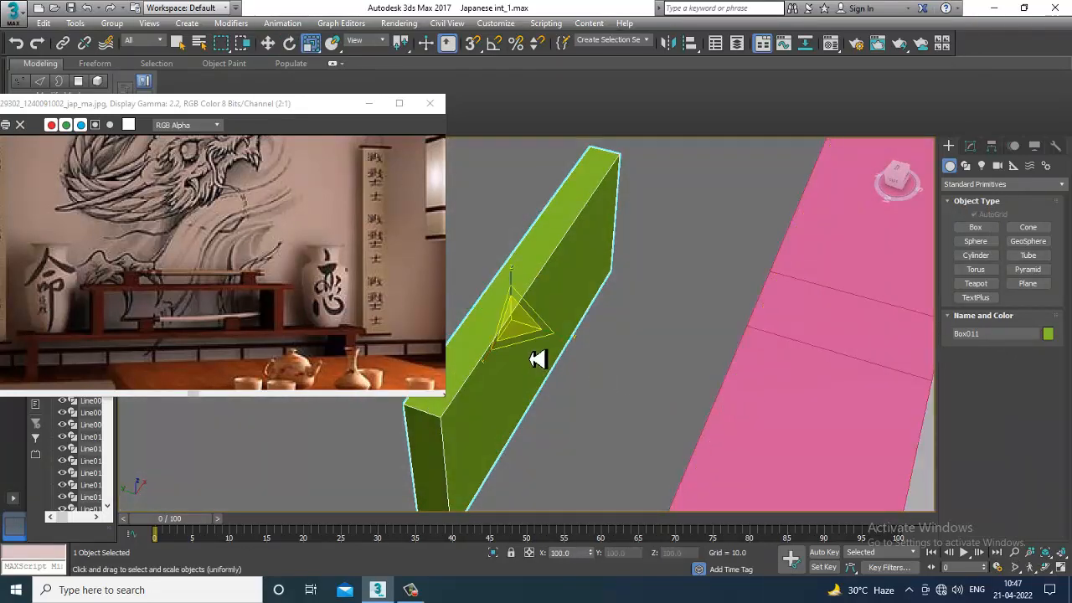
drag(575, 342, 618, 360)
Convert the small green box to an editable poly and shift it along X to about 29.9, above the left lower box.
key(w)
key(alt+w)
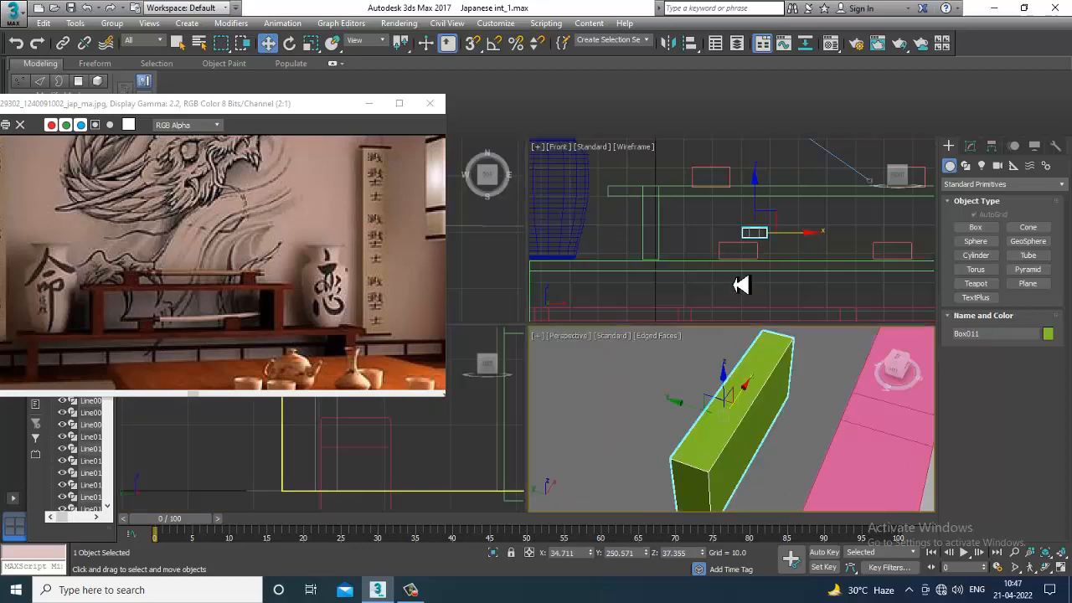
right_click(741, 282)
key(alt+w)
middle_drag(670, 309, 718, 347)
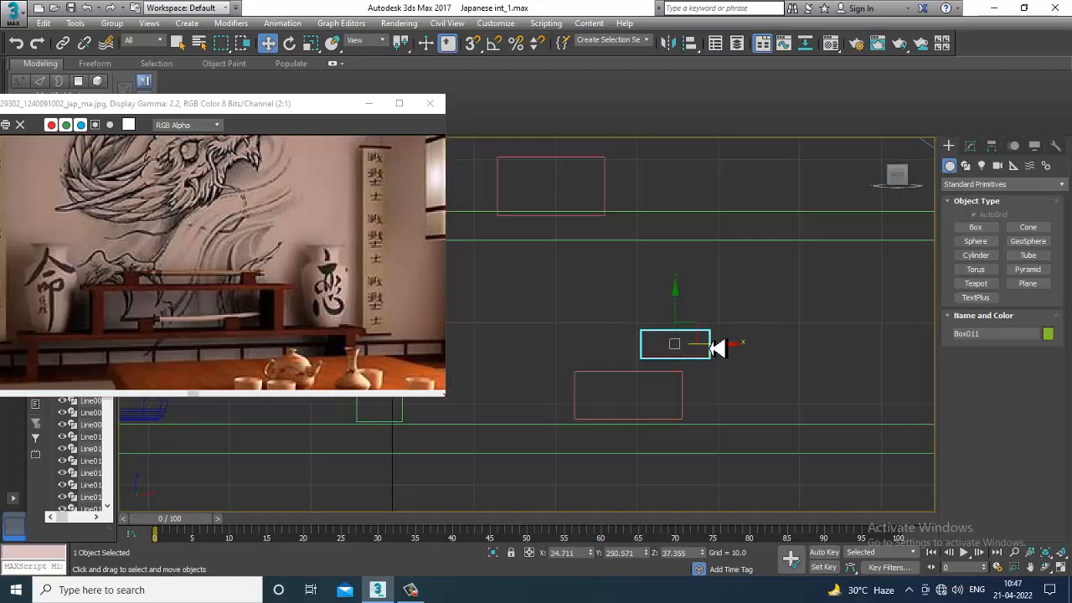
right_click(716, 342)
mouse_move(790, 477)
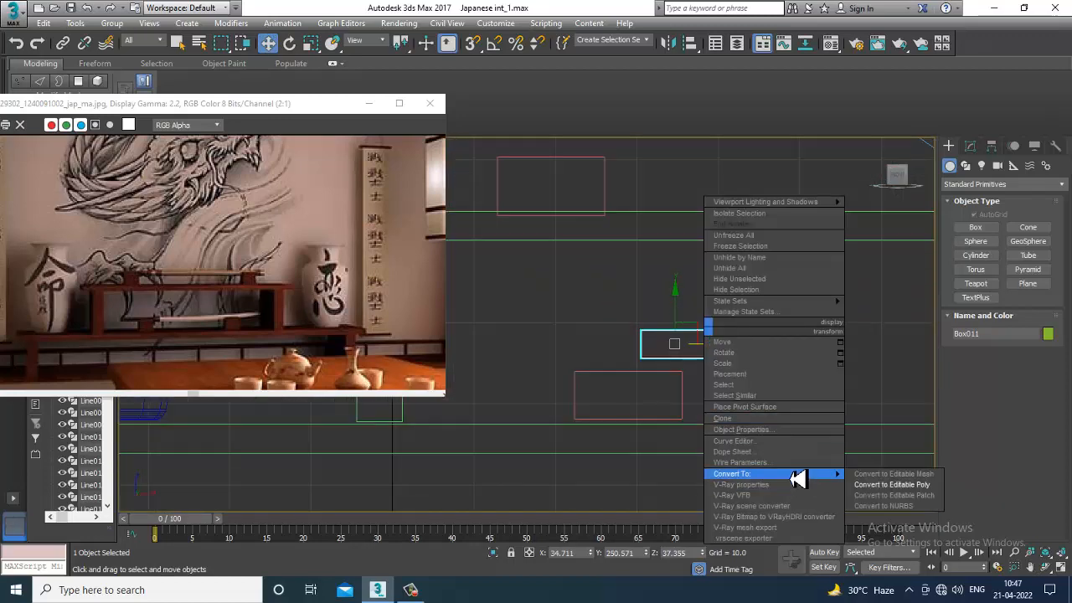
click(871, 486)
drag(708, 351, 682, 350)
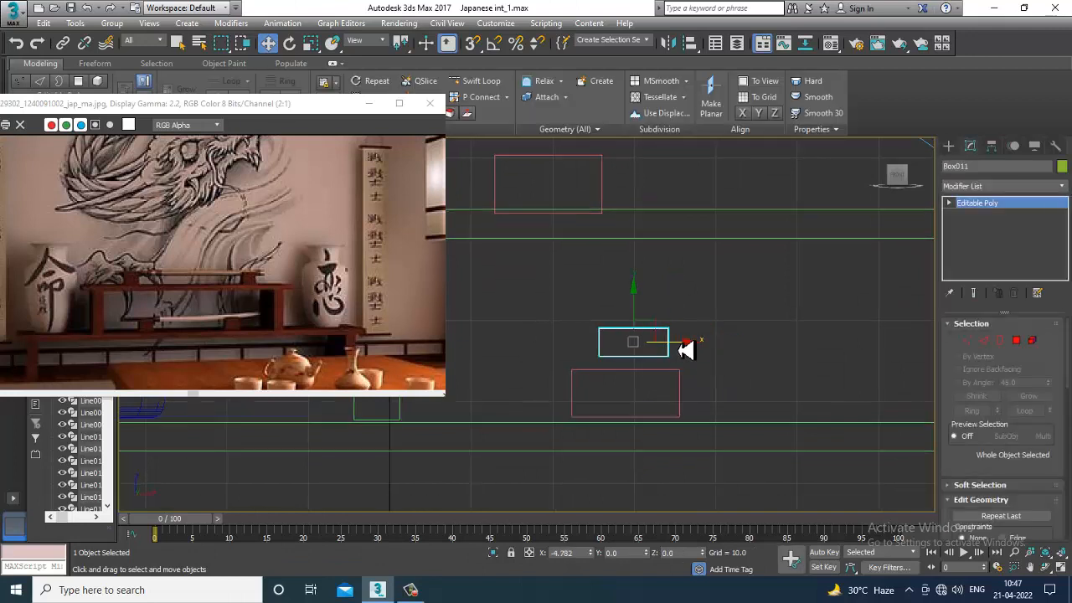
Extrude the polygon on the green box's right end by 10.
click(1016, 341)
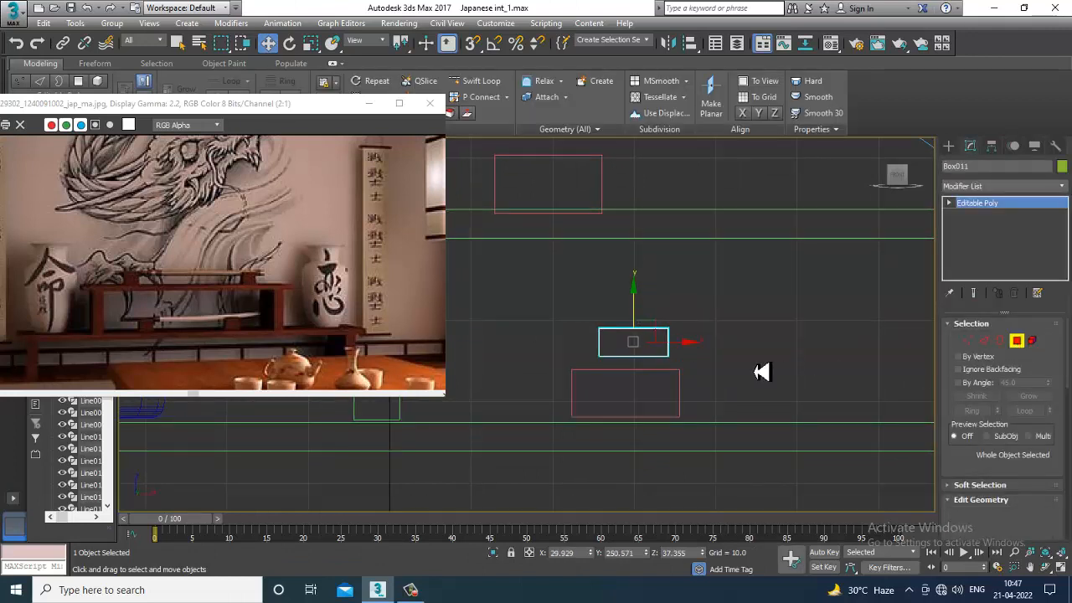
click(633, 342)
click(668, 343)
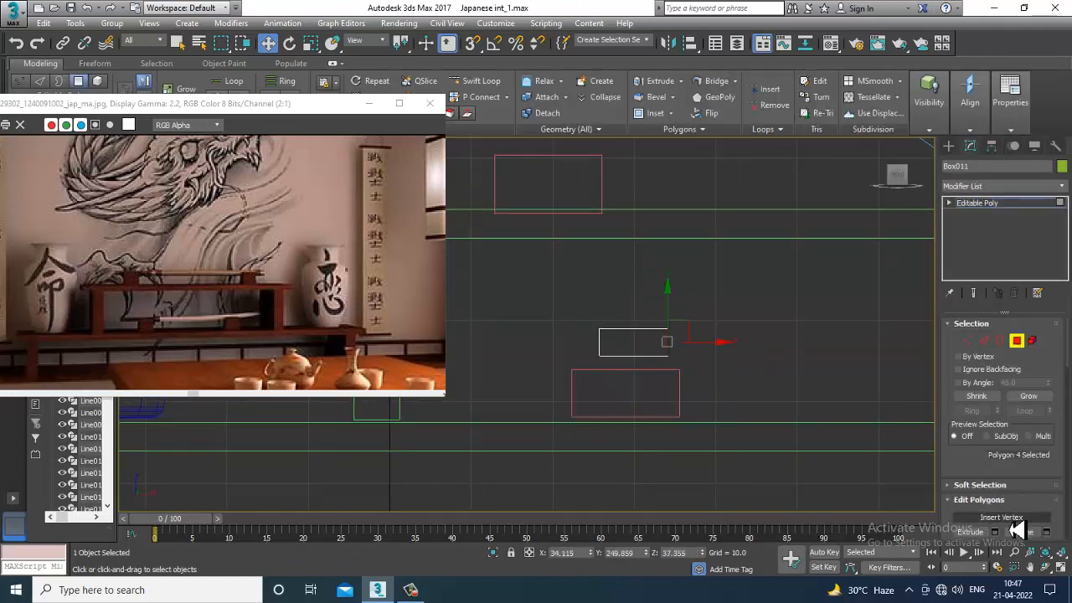
click(993, 533)
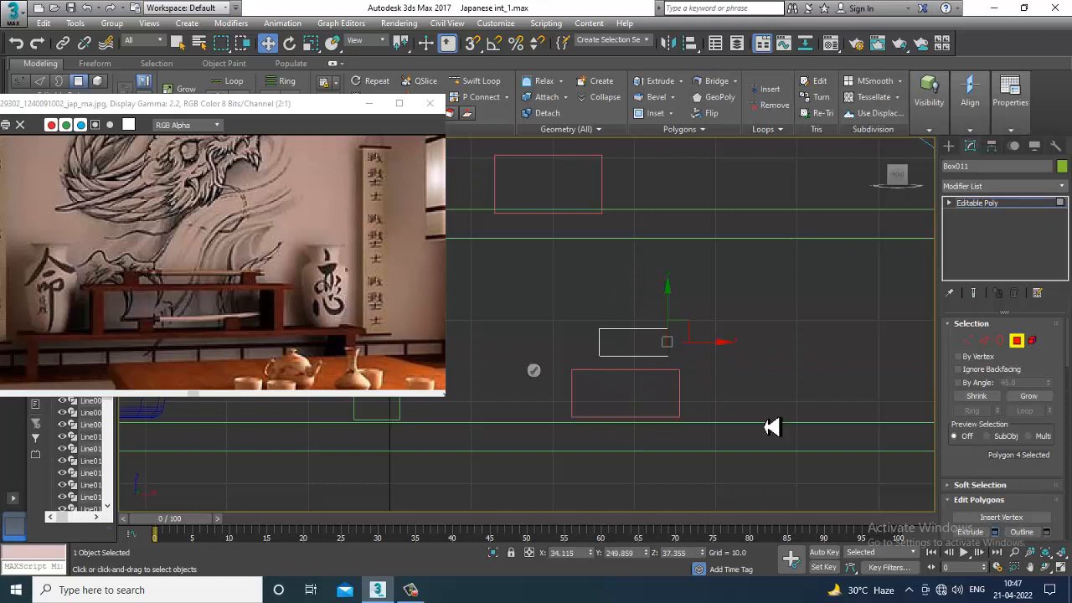
click(536, 371)
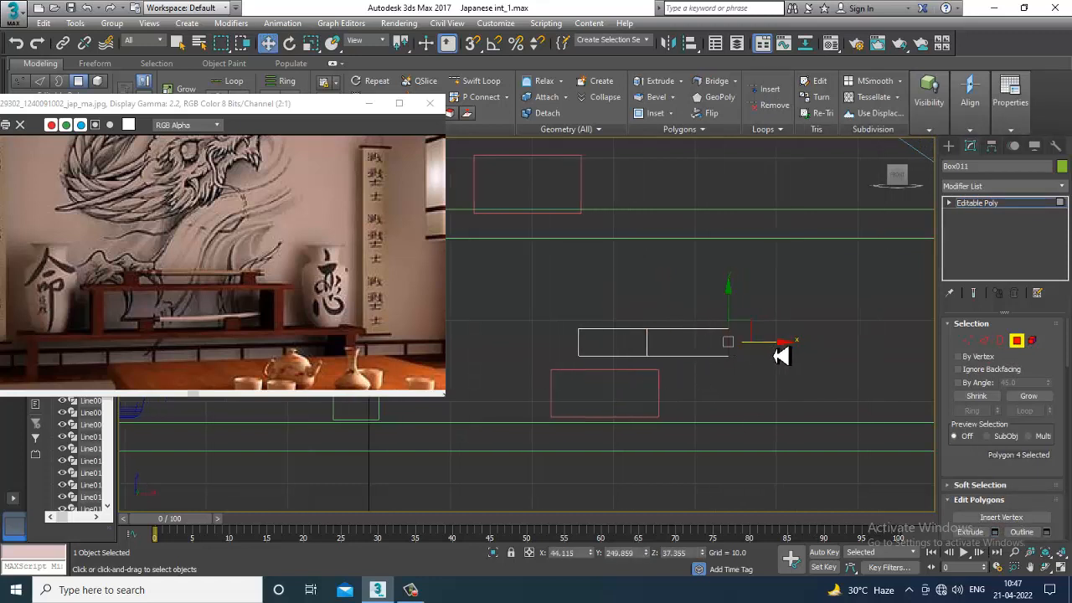
Pull the extruded end face back to about X 41.4 and scale it down slightly.
drag(772, 344, 750, 343)
scroll(743, 342, down, 2)
middle_drag(743, 342, 710, 340)
scroll(710, 341, up, 2)
key(r)
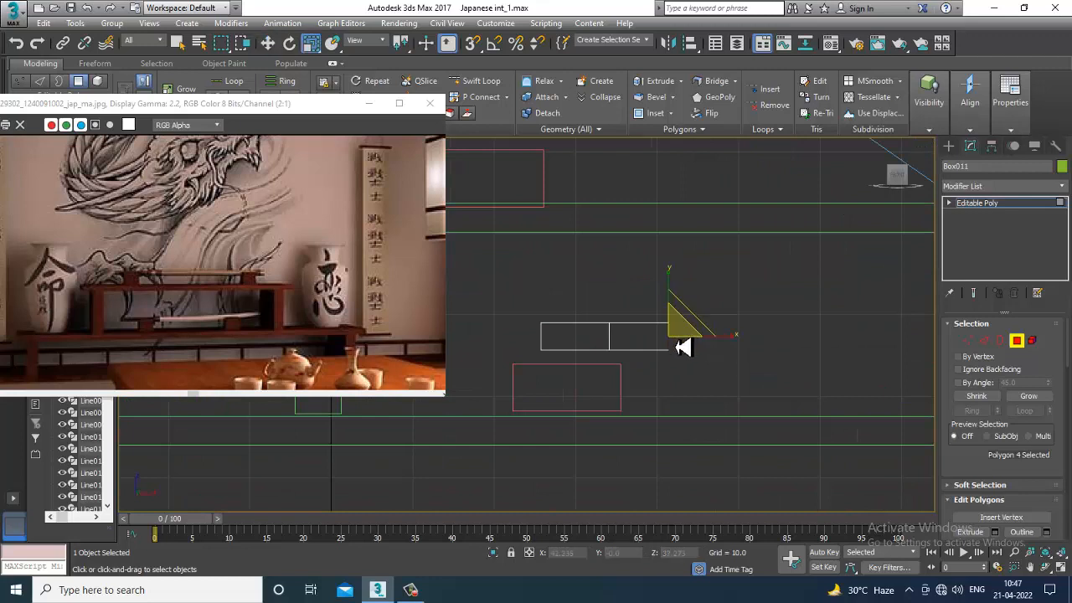
drag(684, 347, 687, 349)
key(w)
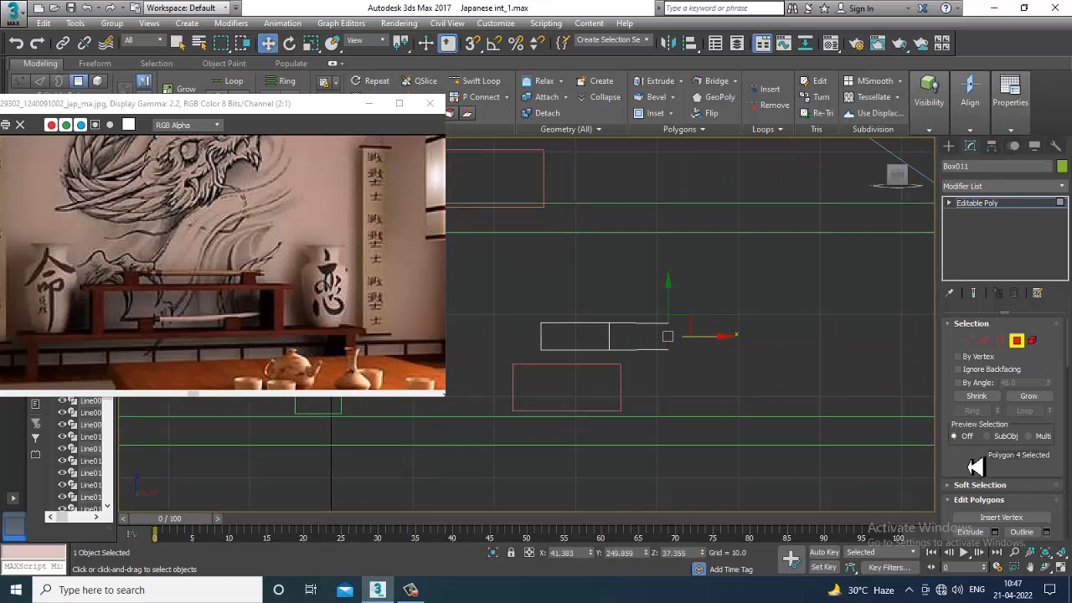
Extrude the end face in five further segments of 10 each, reaching about X 91.4 past the right lower box.
scroll(968, 464, down, 2)
click(994, 463)
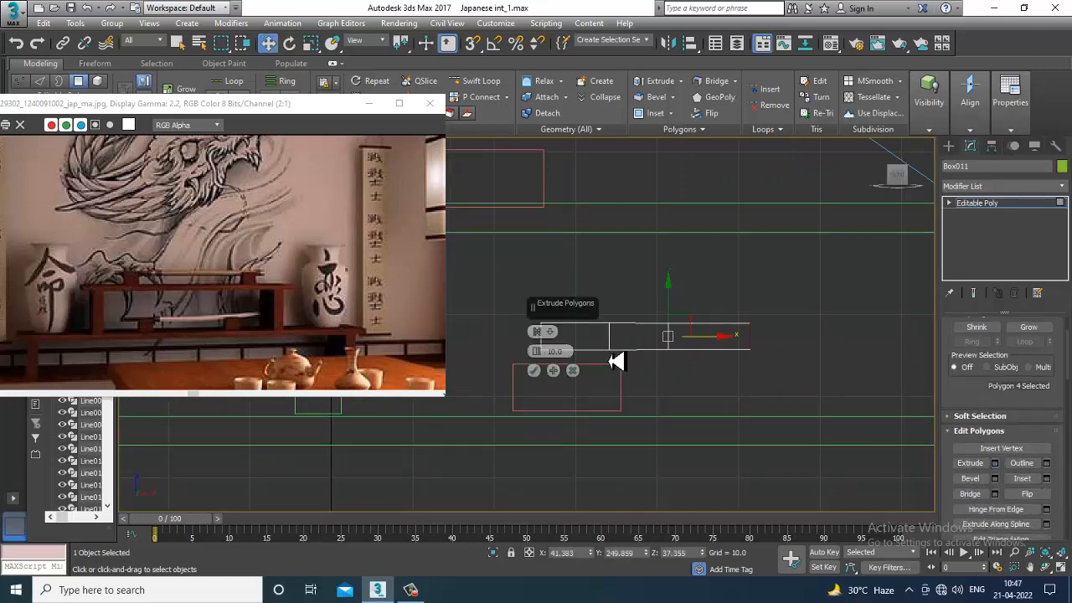
click(554, 371)
click(554, 371)
click(534, 370)
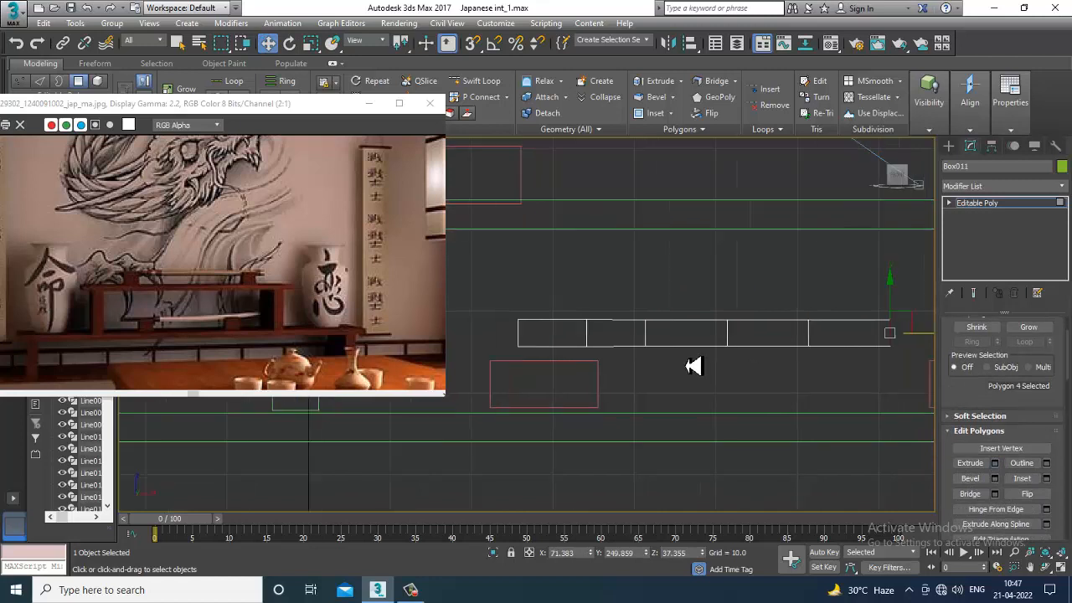
scroll(800, 347, down, 3)
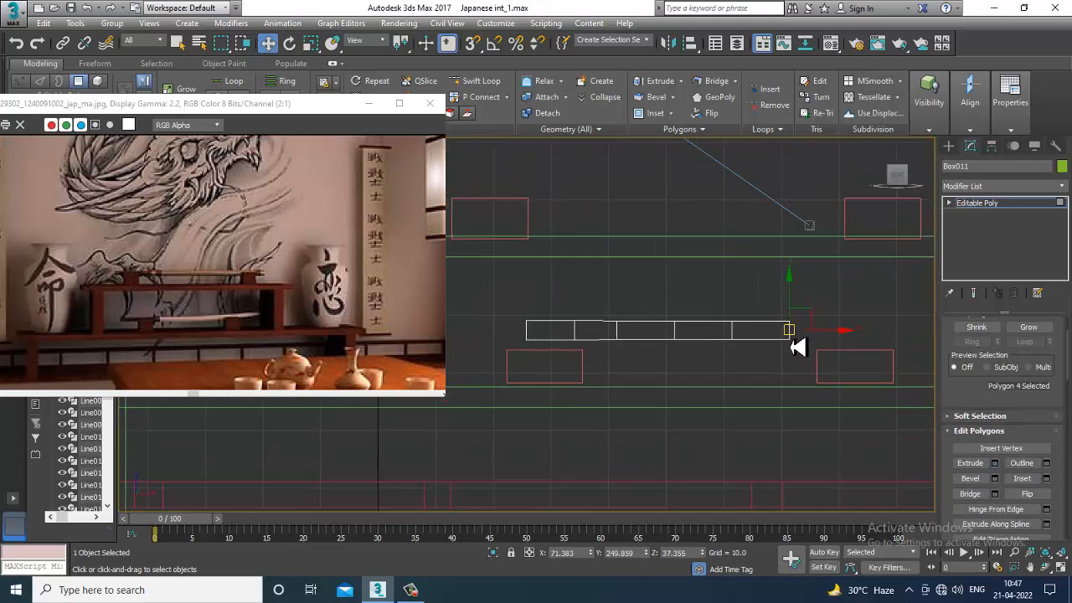
click(994, 463)
click(553, 371)
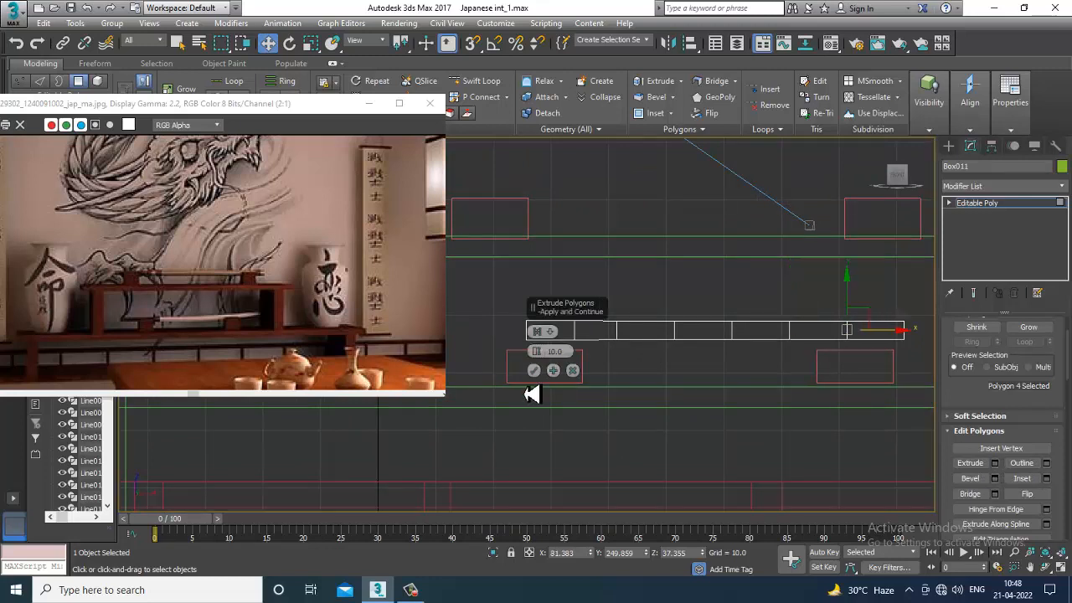
click(533, 370)
Scale down the vertices at the blade's far right end, then raise and tilt them slightly upward.
middle_drag(755, 374, 717, 374)
middle_drag(807, 351, 718, 361)
scroll(719, 358, up, 2)
key(r)
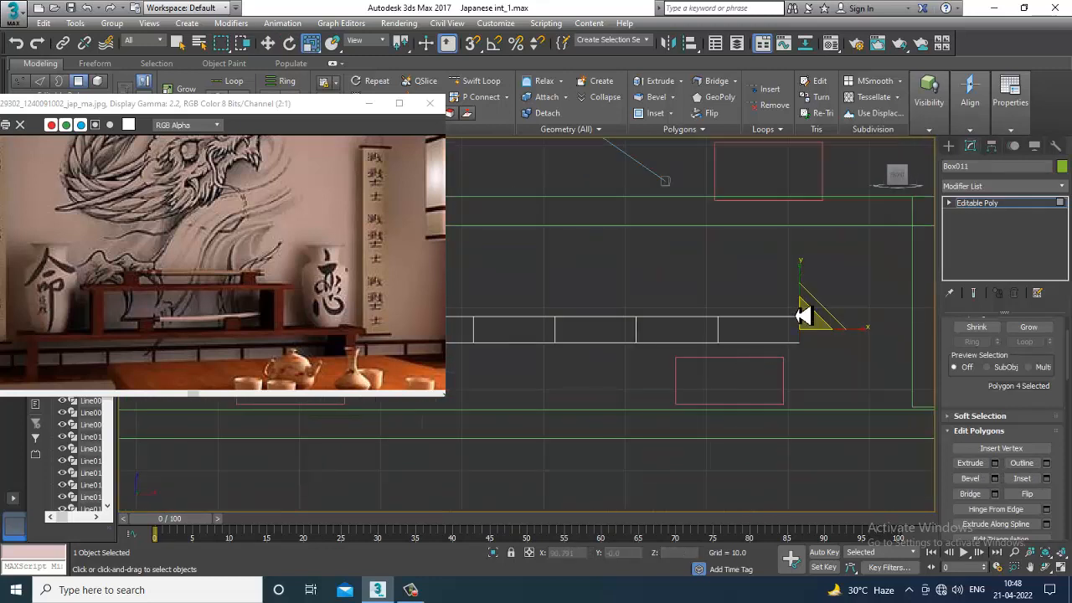
key(1)
drag(768, 292, 831, 365)
drag(803, 321, 817, 334)
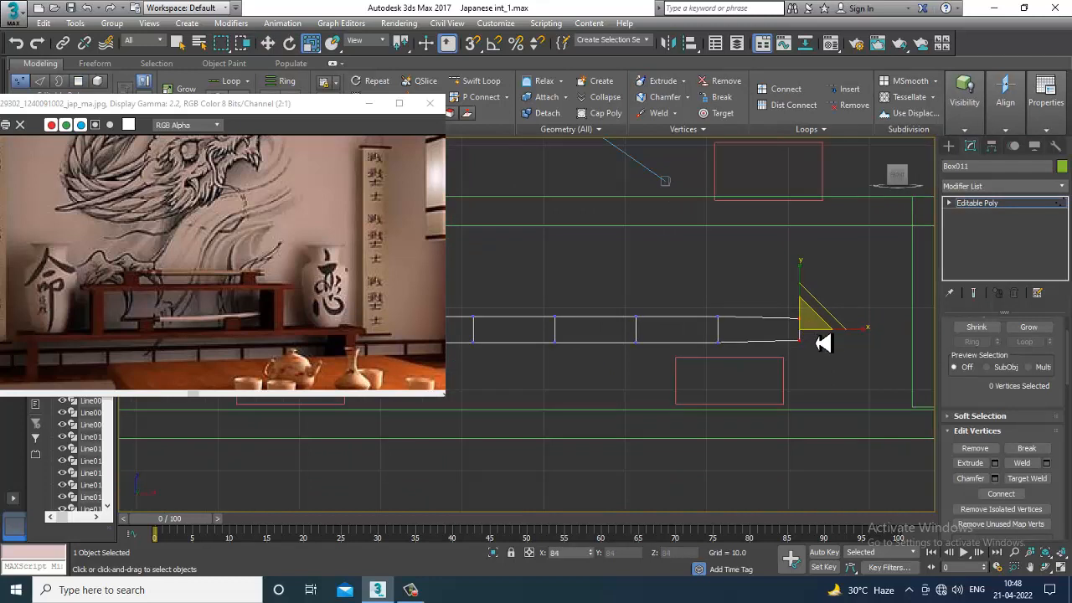
key(w)
key(e)
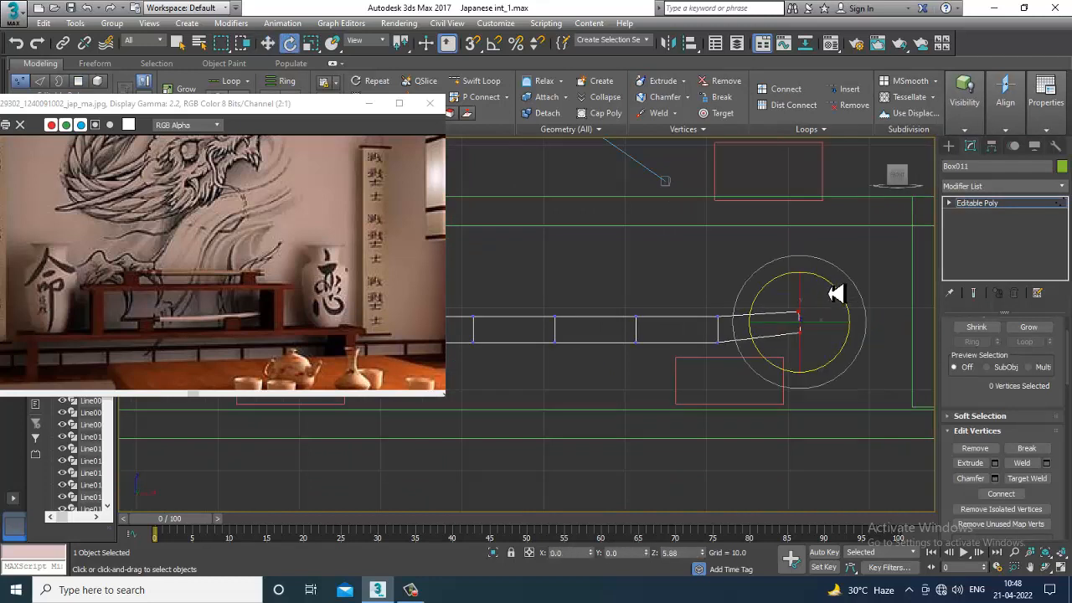
Narrow the second-to-last vertex column and pinch the end vertices almost to a point to form the blade tip.
drag(742, 367, 735, 355)
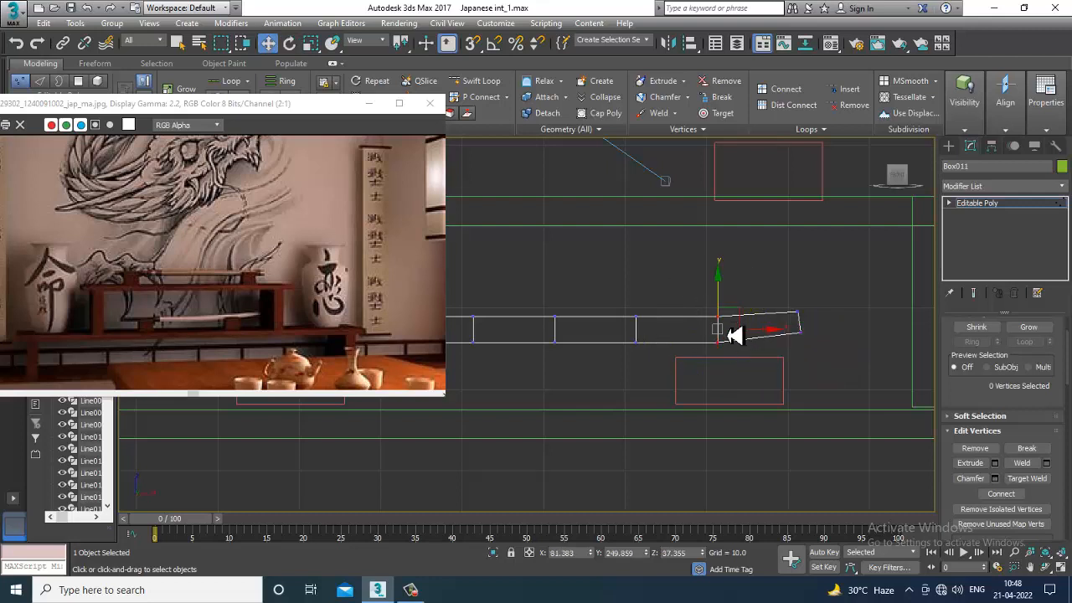
key(r)
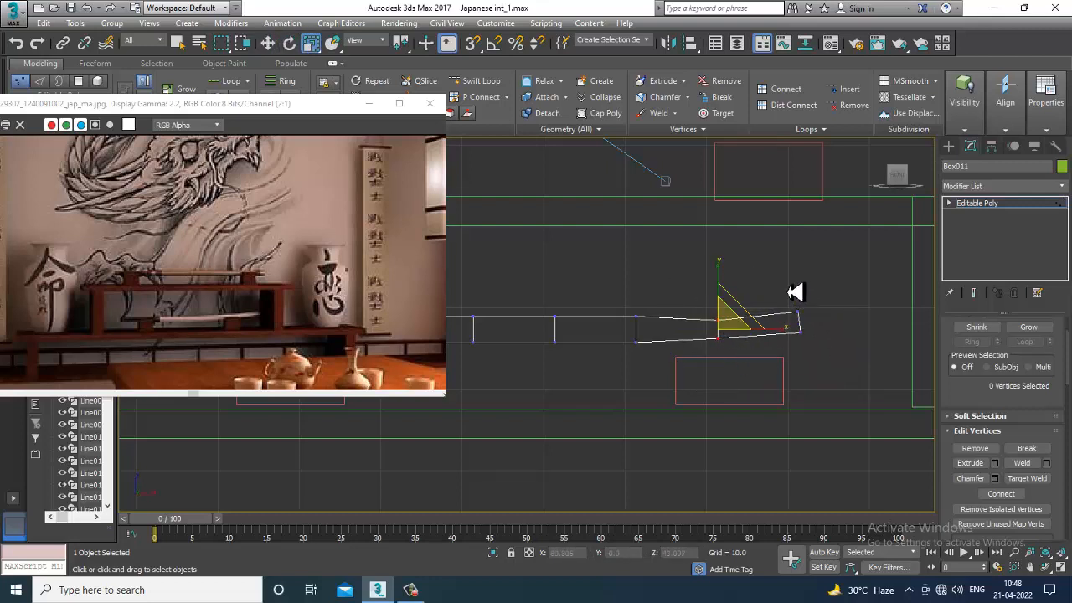
drag(787, 292, 834, 372)
drag(807, 320, 942, 497)
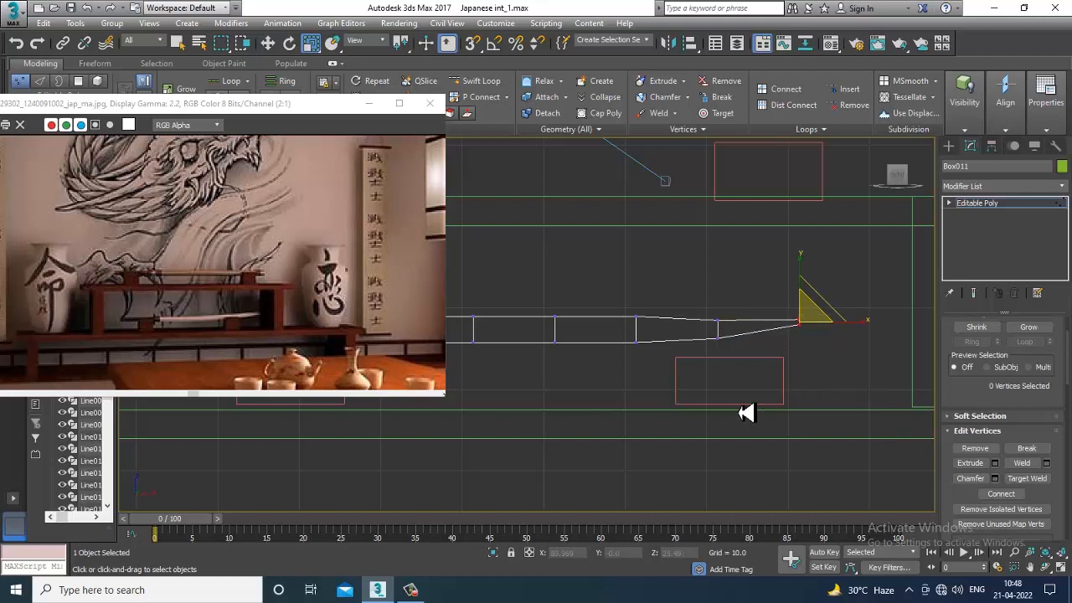
Lower the three middle vertex columns left of the tapered section to give the blade a gentle curve.
middle_drag(745, 413, 774, 402)
drag(748, 402, 742, 395)
key(w)
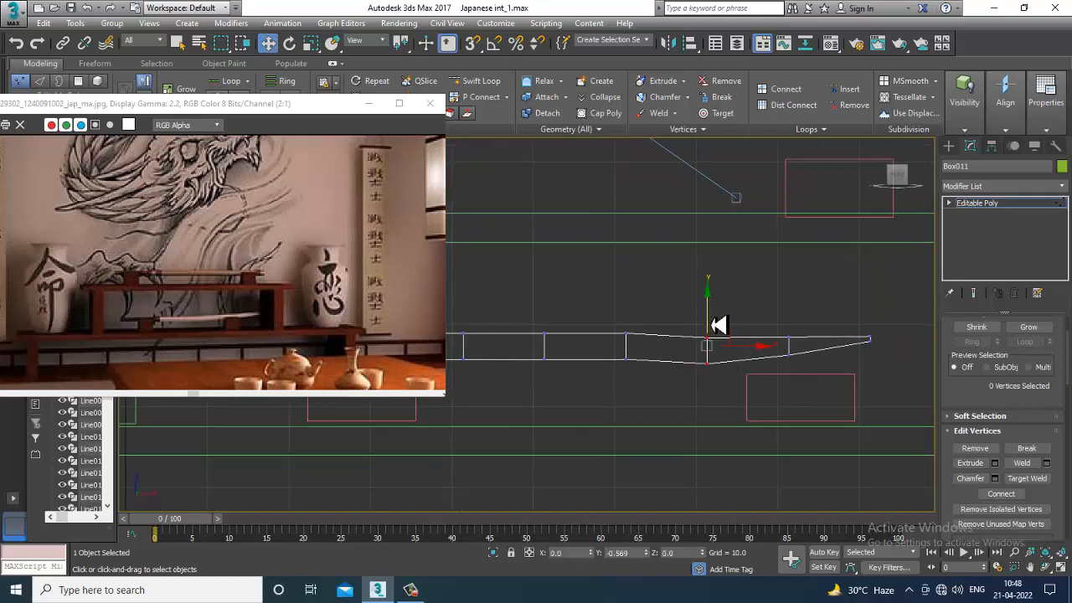
drag(640, 373, 642, 373)
drag(629, 325, 635, 331)
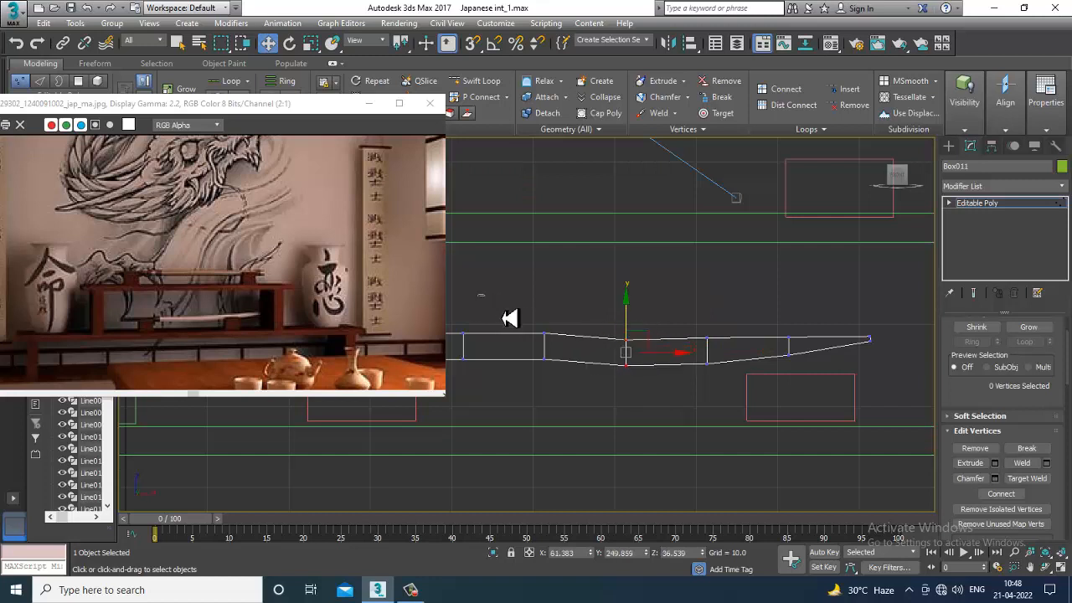
drag(510, 318, 562, 384)
drag(553, 306, 559, 312)
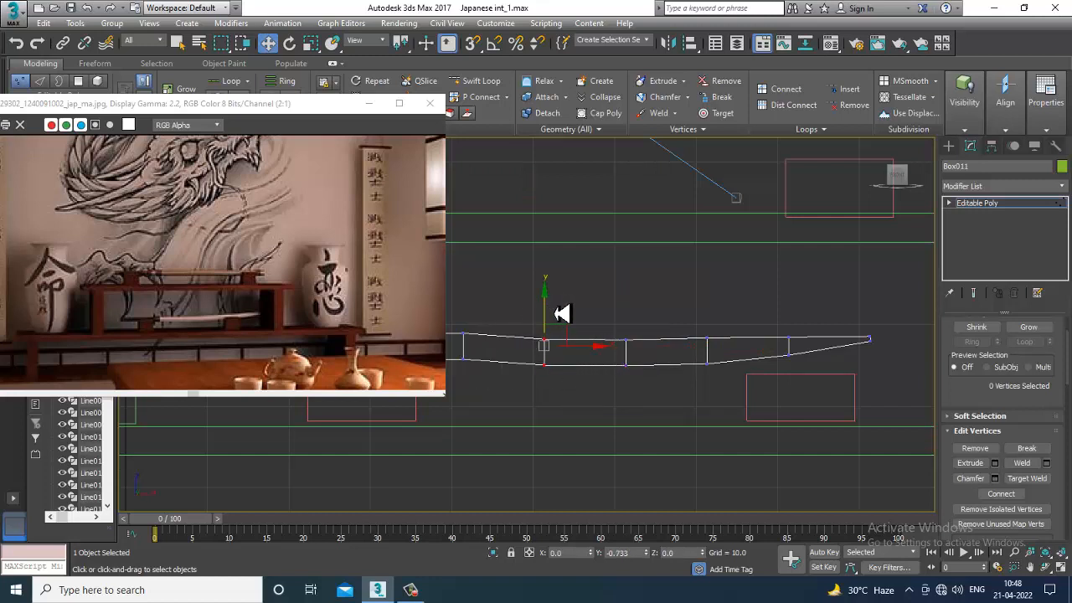
Lower the third vertex column to about Z 36.7 and the two left end columns to about Z 36.8.
middle_drag(561, 313, 725, 321)
drag(649, 370, 649, 369)
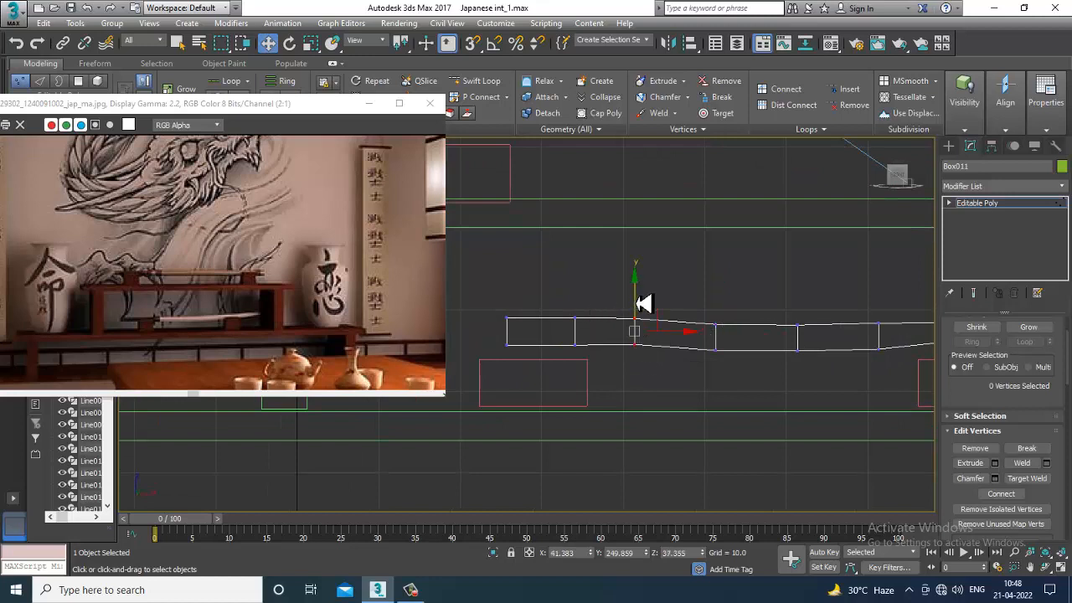
drag(641, 302, 646, 312)
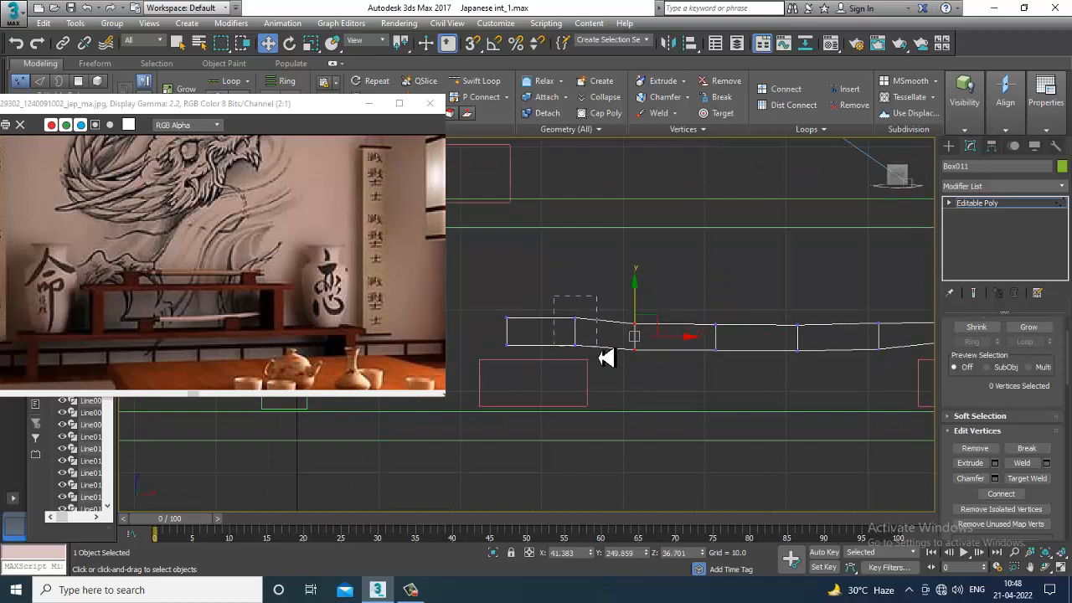
drag(503, 307, 586, 350)
drag(548, 300, 558, 314)
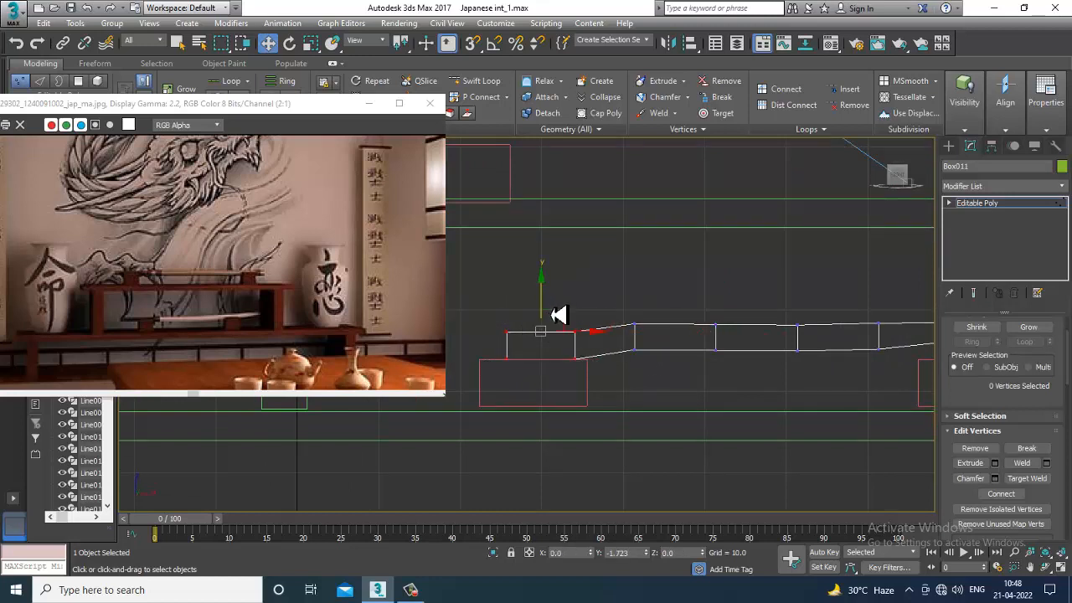
Check the curved blade profile along its whole length in the Front view.
middle_drag(753, 383, 715, 383)
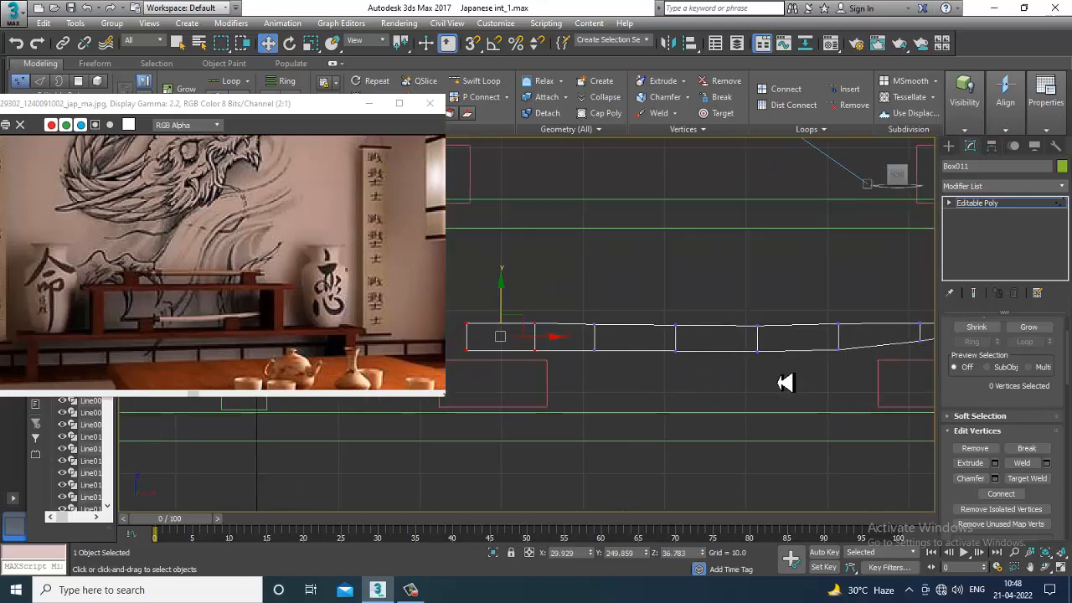
scroll(784, 381, down, 2)
middle_drag(798, 383, 763, 365)
middle_drag(706, 342, 689, 356)
scroll(744, 356, up, 2)
scroll(691, 355, down, 2)
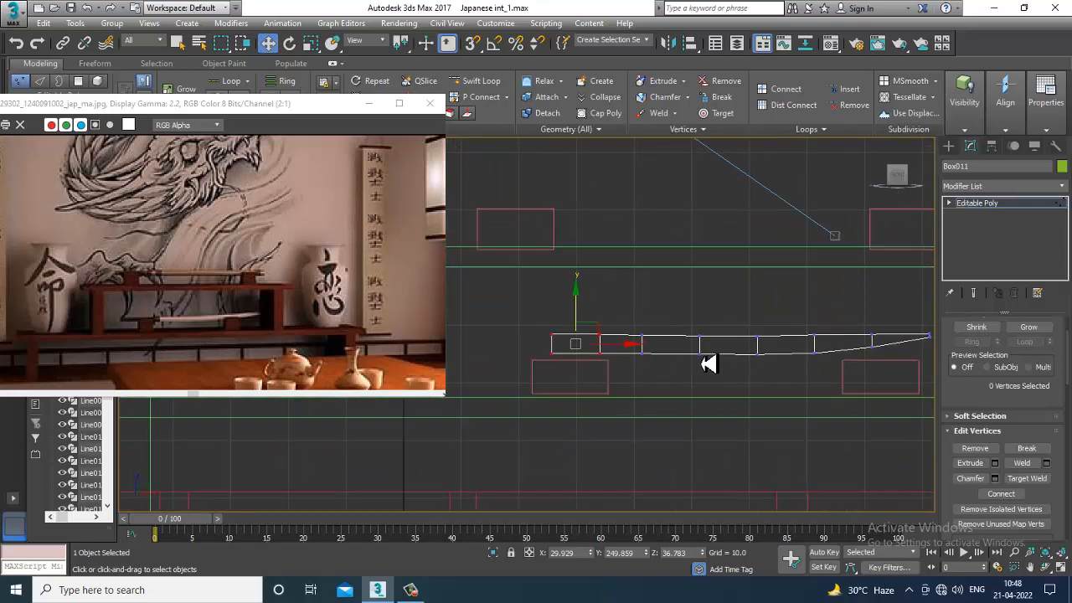
middle_drag(799, 374, 782, 374)
mouse_move(730, 350)
middle_down()
mouse_move(746, 356)
mouse_move(666, 348)
mouse_move(744, 344)
middle_up()
scroll(684, 347, up, 2)
Isolate the blade in the Perspective view and add a lengthwise Swift Loop around the middle of its sides.
key(alt+w)
middle_click(755, 434)
key(alt+w)
alt+middle_drag(755, 434, 672, 363)
key(alt+q)
click(490, 82)
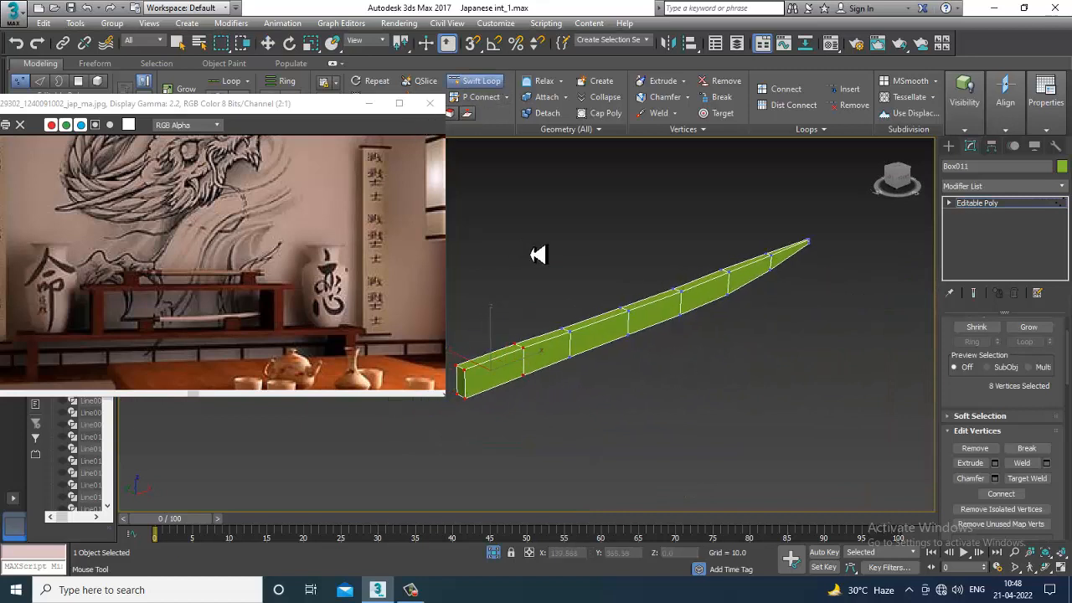
alt+middle_drag(539, 253, 668, 344)
right_click(624, 357)
Scale the blade's new lengthwise edge loop outward along Y to about 182%.
click(949, 202)
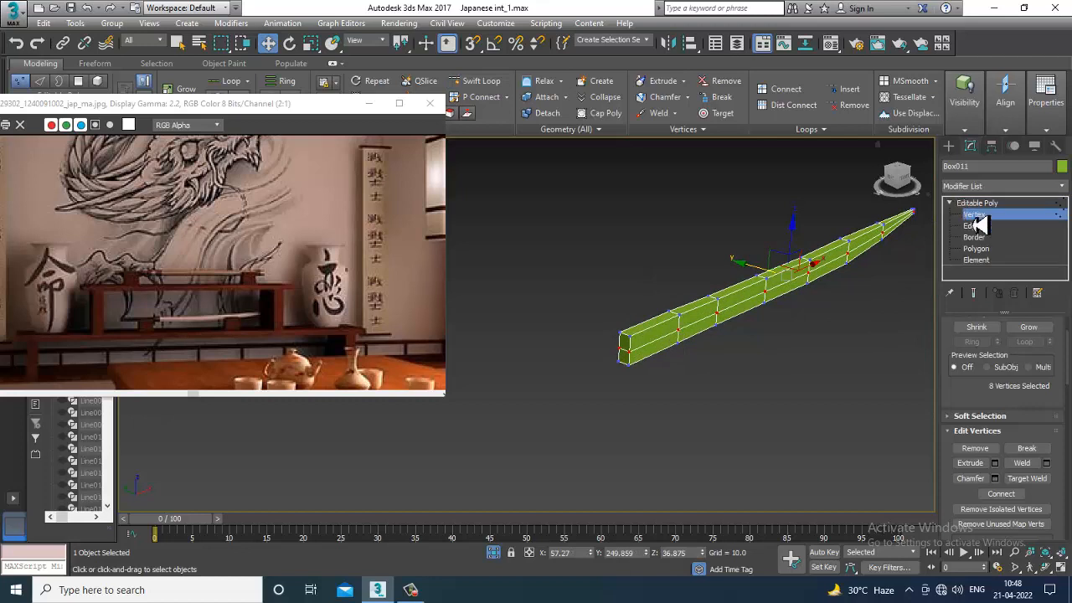
click(971, 226)
scroll(796, 308, up, 4)
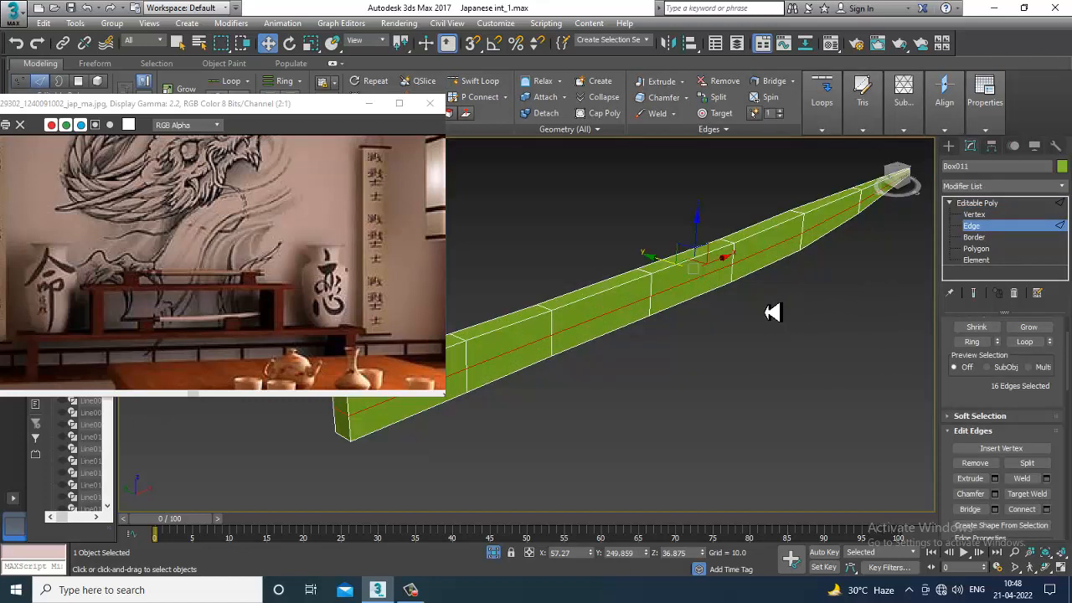
key(r)
drag(751, 293, 782, 298)
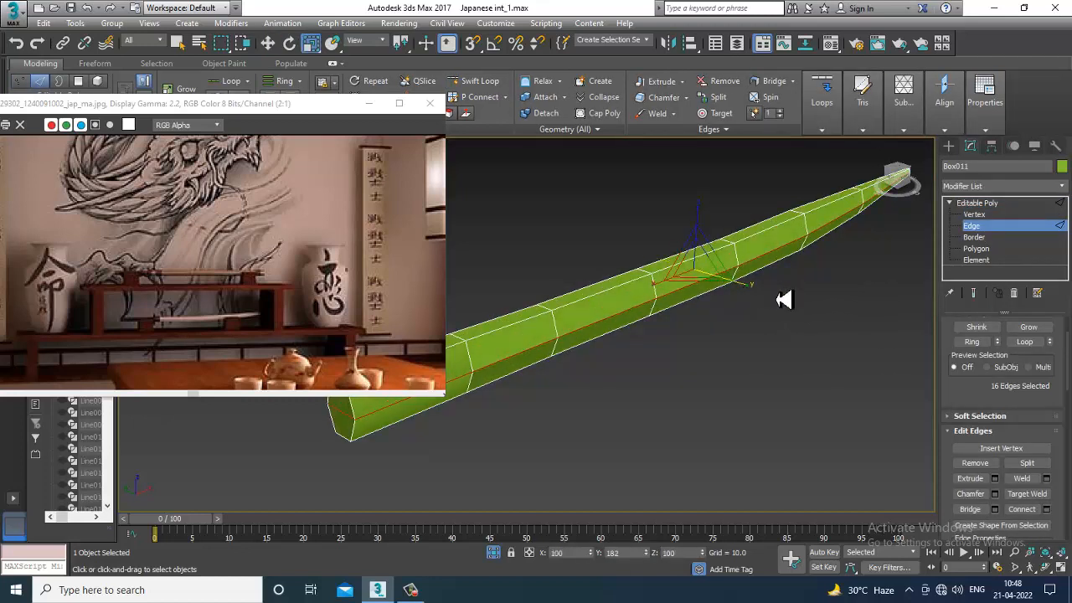
Narrow the blade's underside by moving its two lower lengthwise edge loops toward each other along Y, the first by about 0.45.
alt+middle_drag(783, 299, 573, 278)
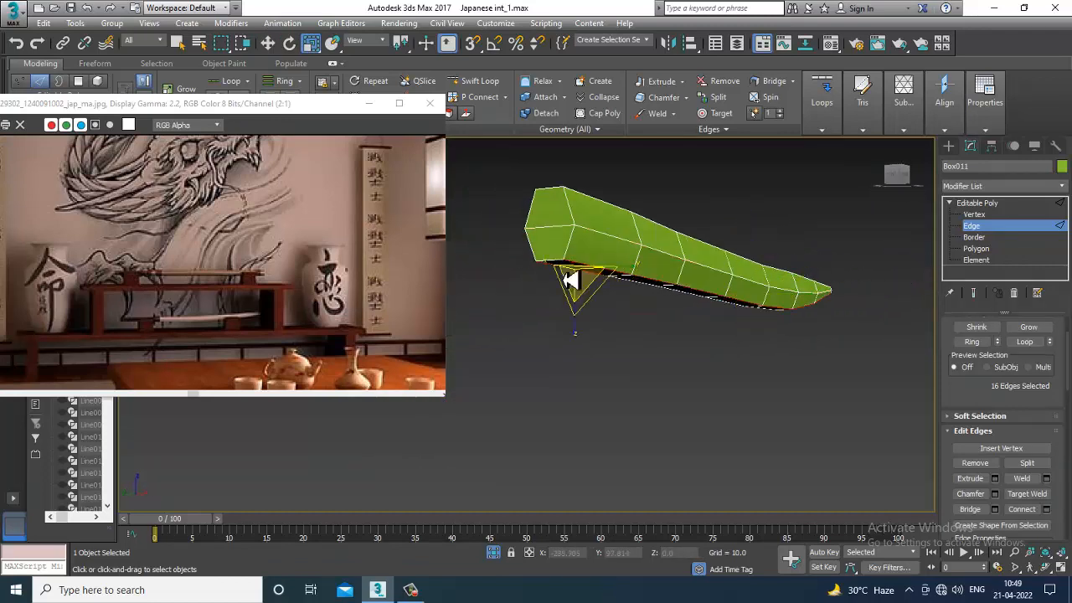
mouse_move(789, 323)
alt+middle_down()
mouse_move(782, 310)
mouse_move(802, 307)
alt+middle_up()
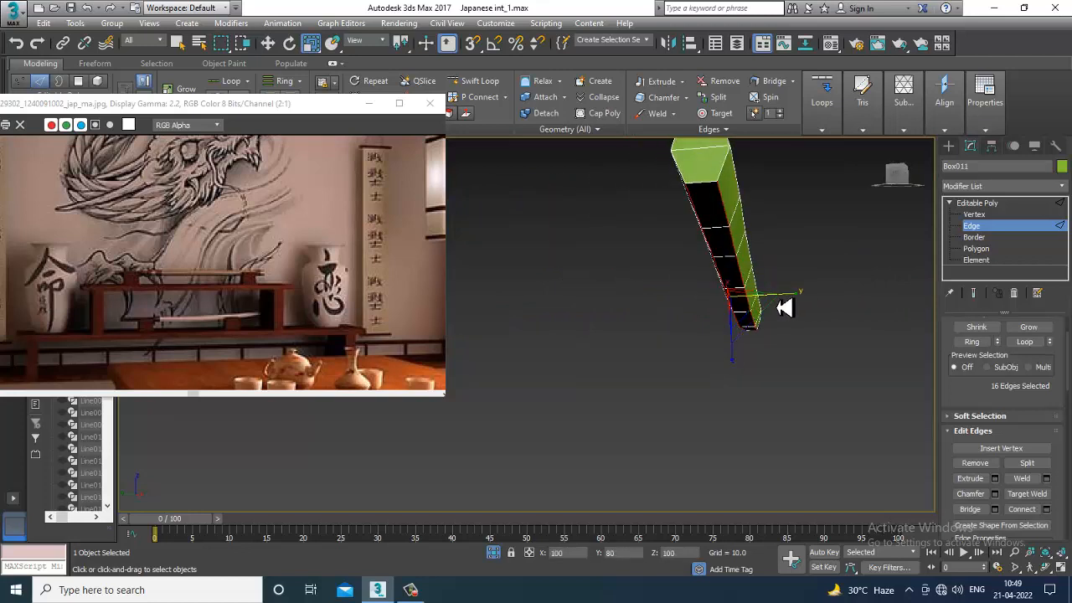
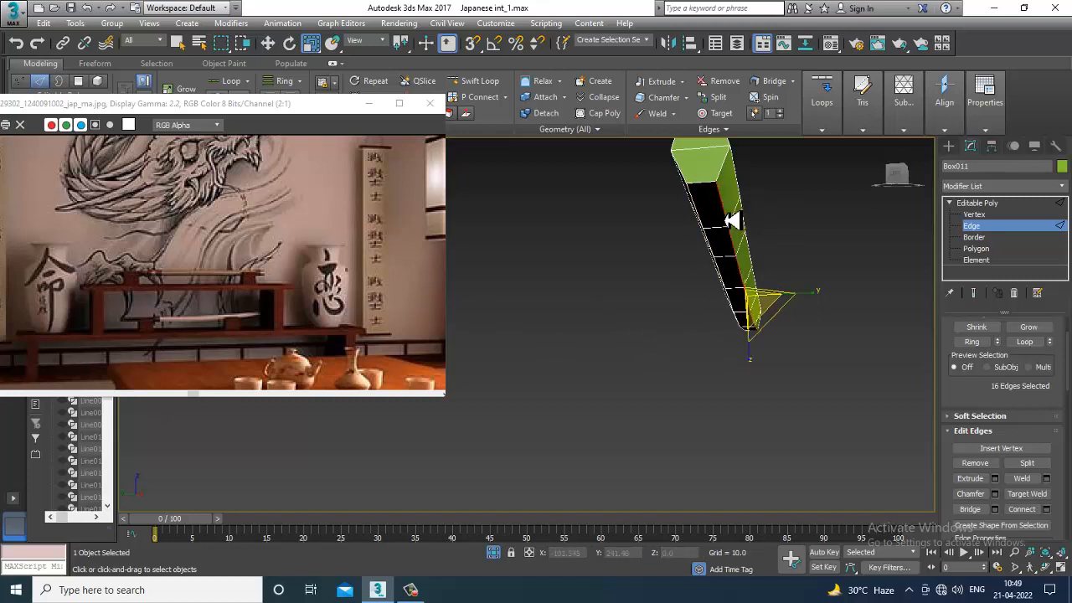
alt+middle_drag(758, 316, 801, 316)
key(w)
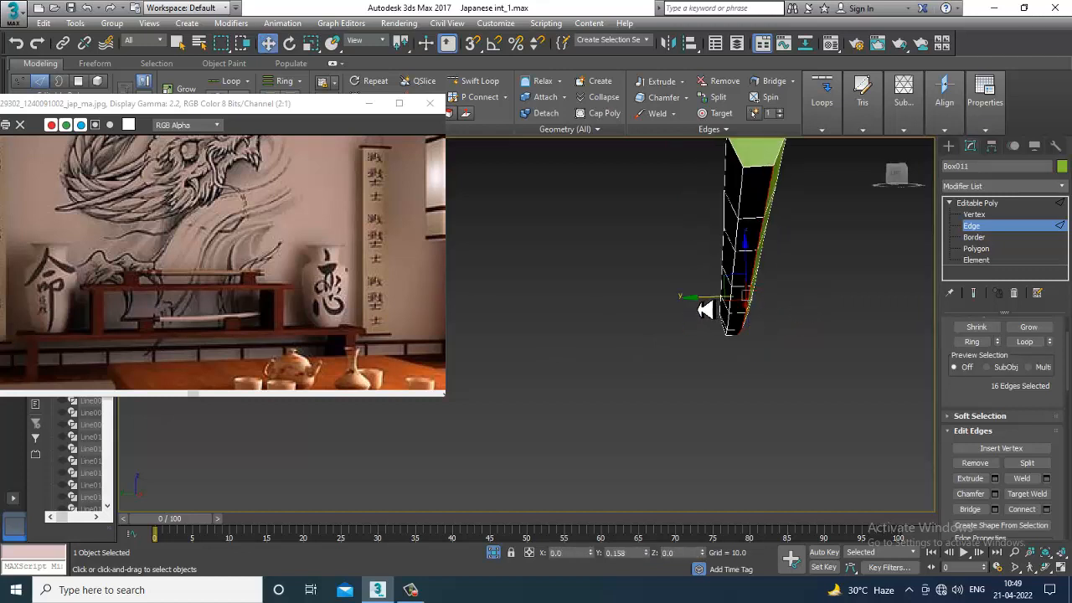
drag(705, 310, 704, 309)
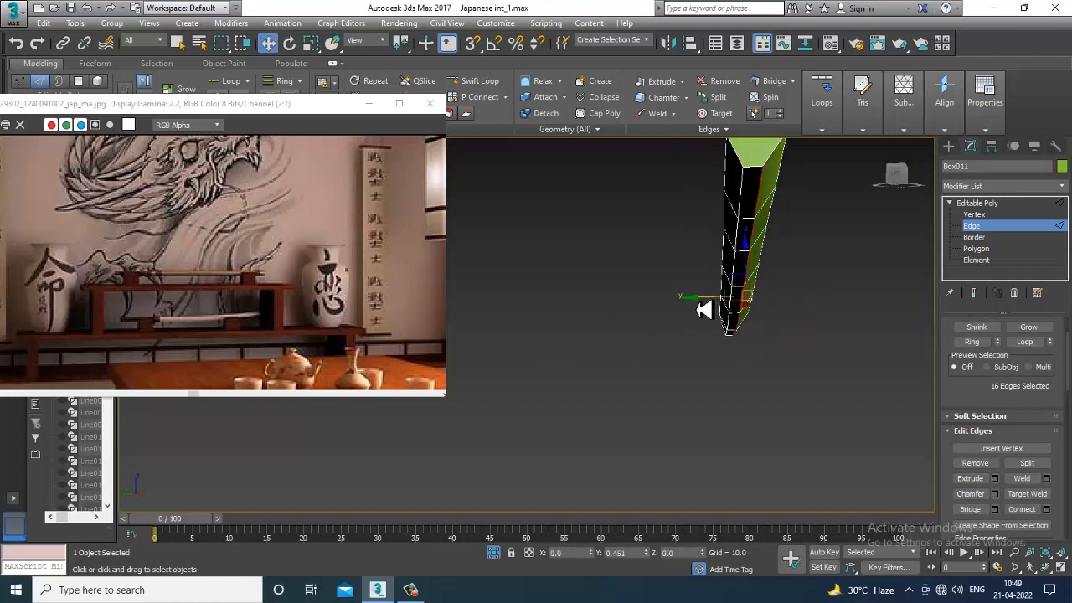
double_click(742, 199)
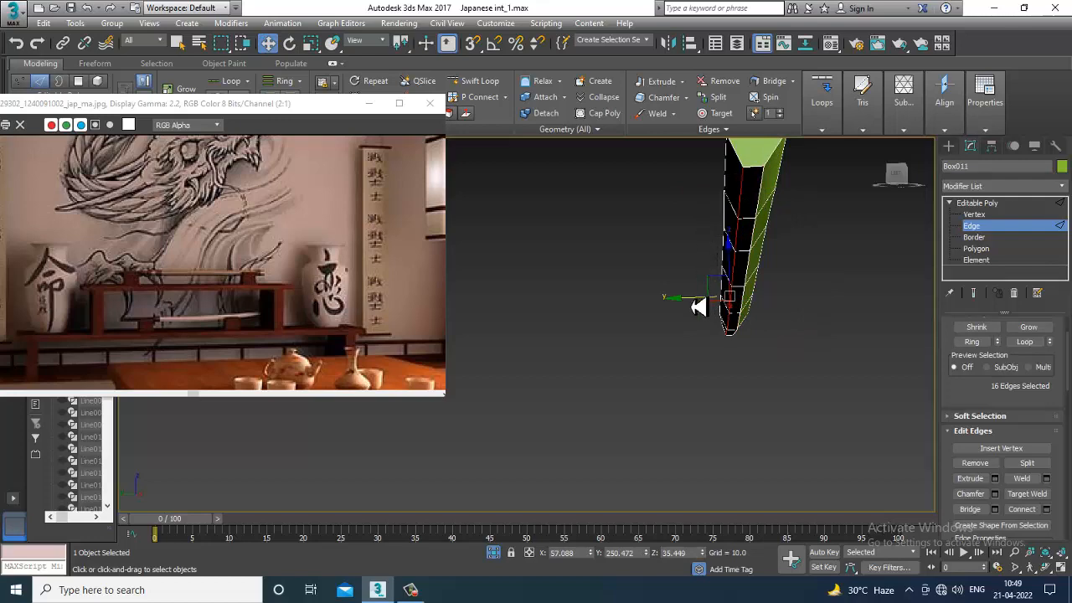
drag(692, 307, 706, 306)
alt+middle_drag(786, 279, 674, 377)
scroll(773, 301, down, 3)
middle_drag(692, 322, 726, 357)
scroll(686, 340, up, 5)
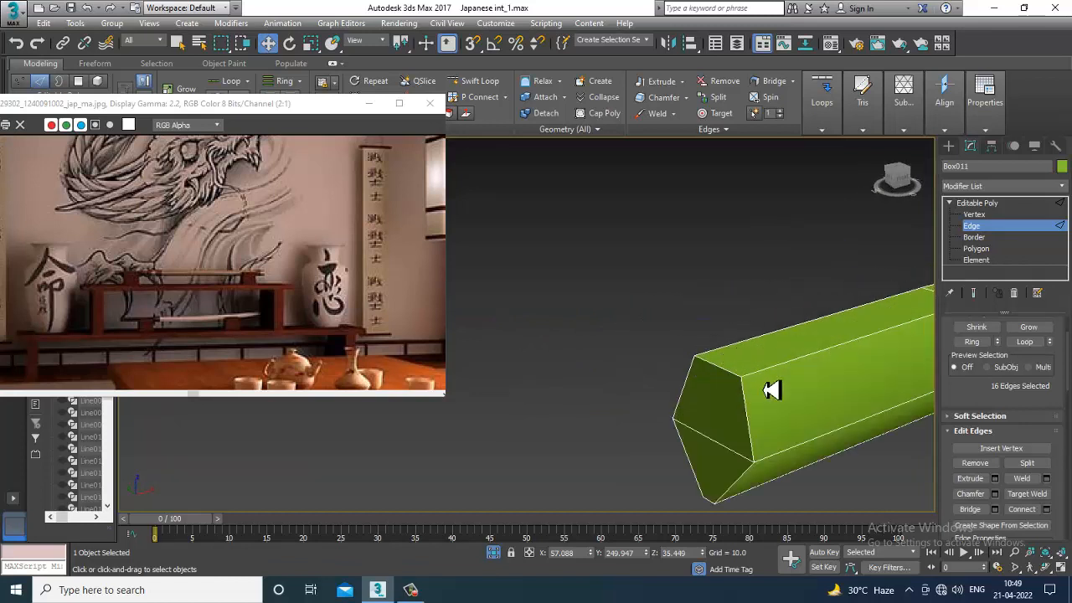
End the blade's isolation and bring the blade, shelves, stands and vases back into view.
click(976, 259)
right_click(672, 209)
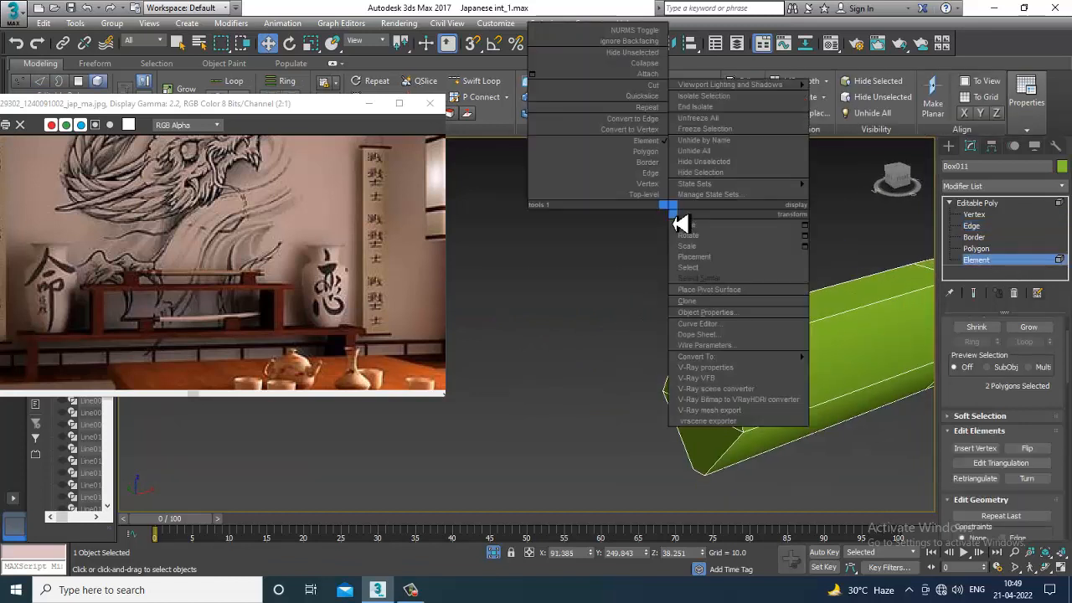
click(706, 96)
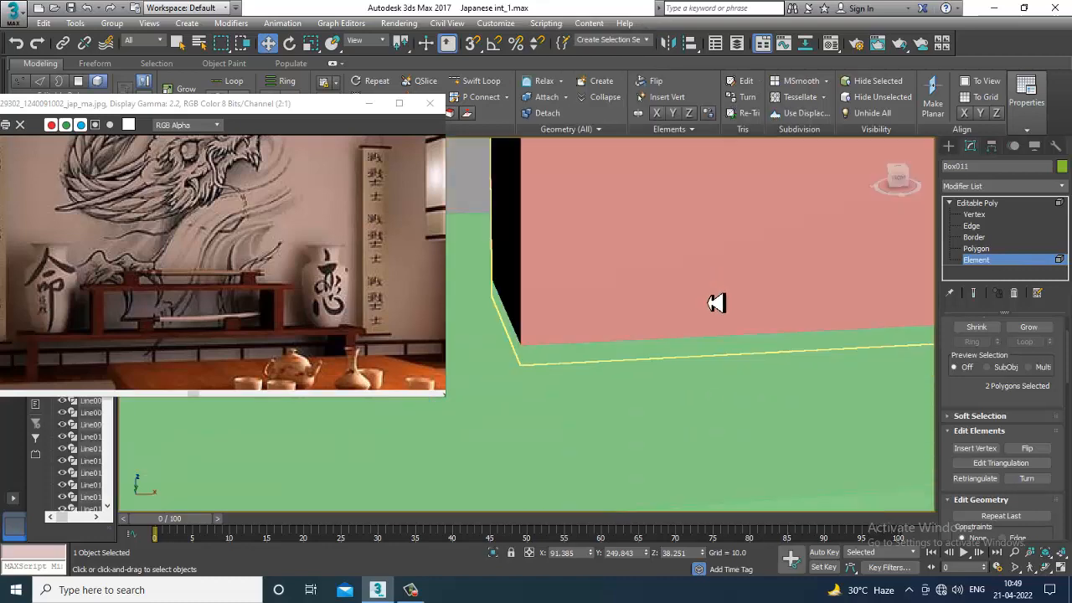
scroll(716, 302, down, 10)
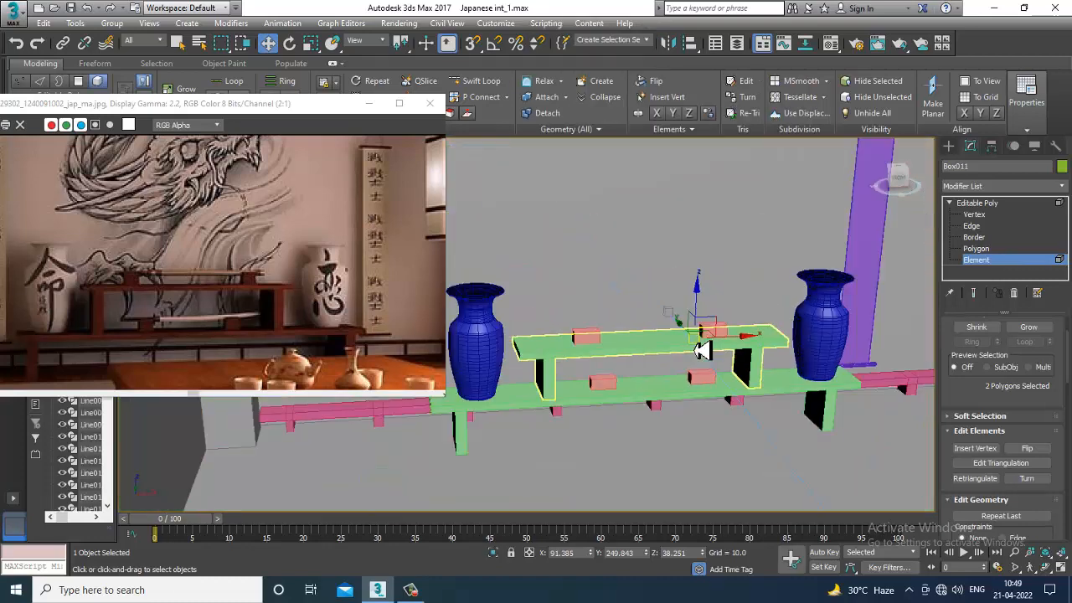
mouse_move(702, 350)
alt+middle_down()
mouse_move(706, 361)
mouse_move(648, 368)
mouse_move(696, 356)
alt+middle_up()
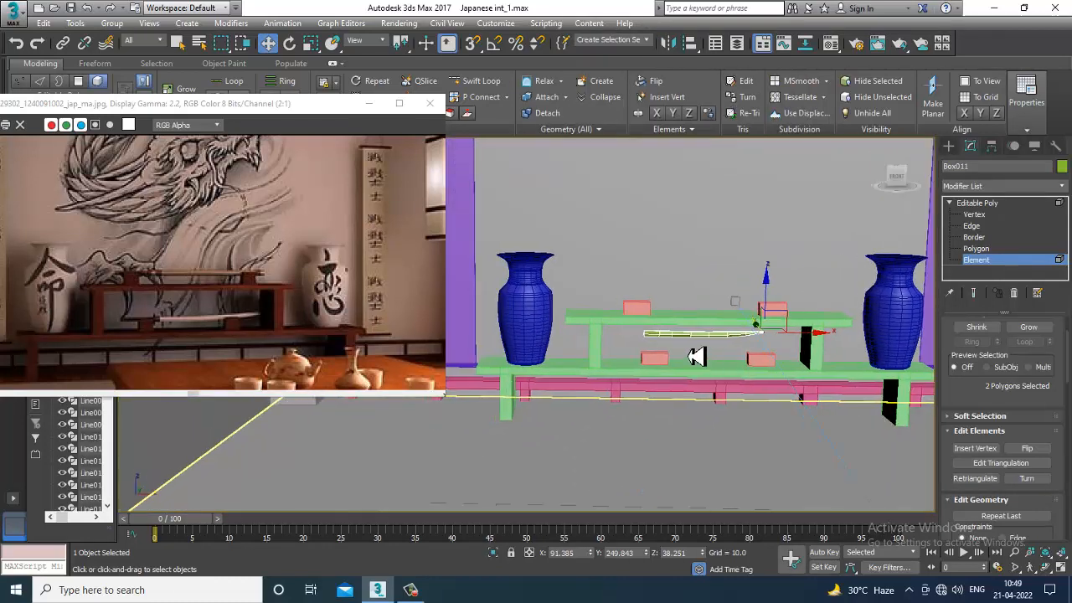
scroll(695, 357, up, 6)
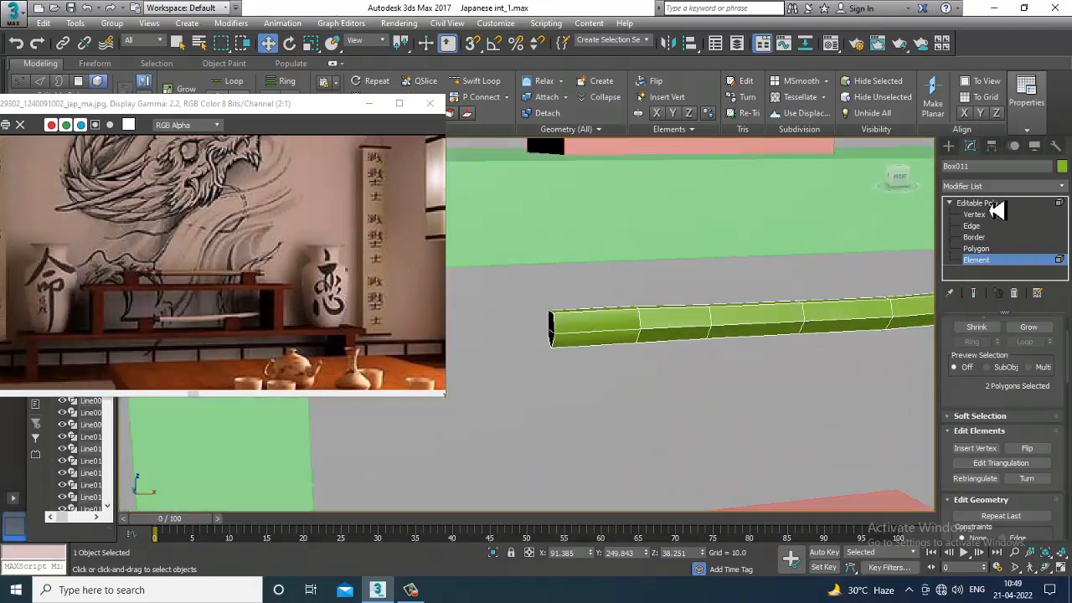
Move the whole blade onto the lower pair of sword stands, to about X 29.9, Y 207.8, Z 37.4.
click(993, 204)
scroll(691, 333, down, 2)
drag(661, 325, 835, 416)
middle_drag(835, 416, 720, 377)
Select the two polygons capping the blade's blunt end.
click(974, 249)
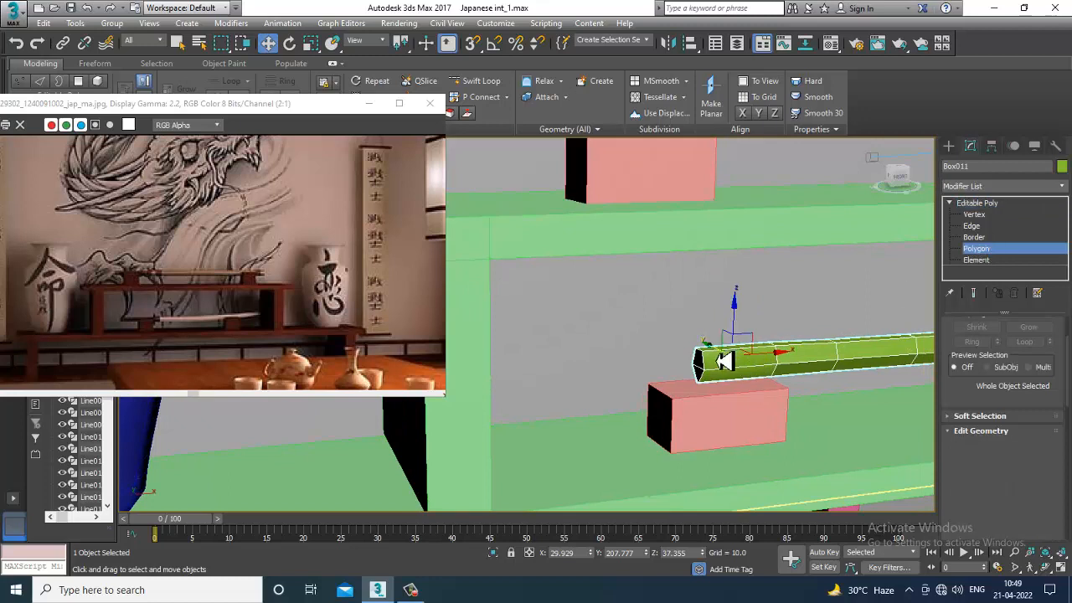
click(698, 367)
scroll(710, 379, up, 2)
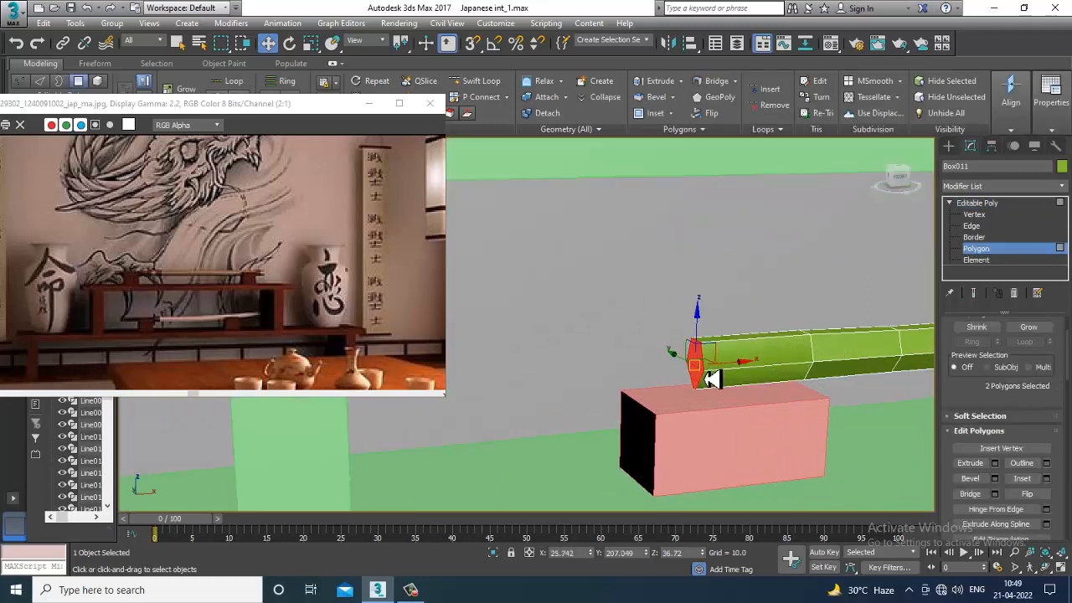
Try insetting the blade's end faces and extruding them by 12.725, and undo the extrusion.
click(1046, 479)
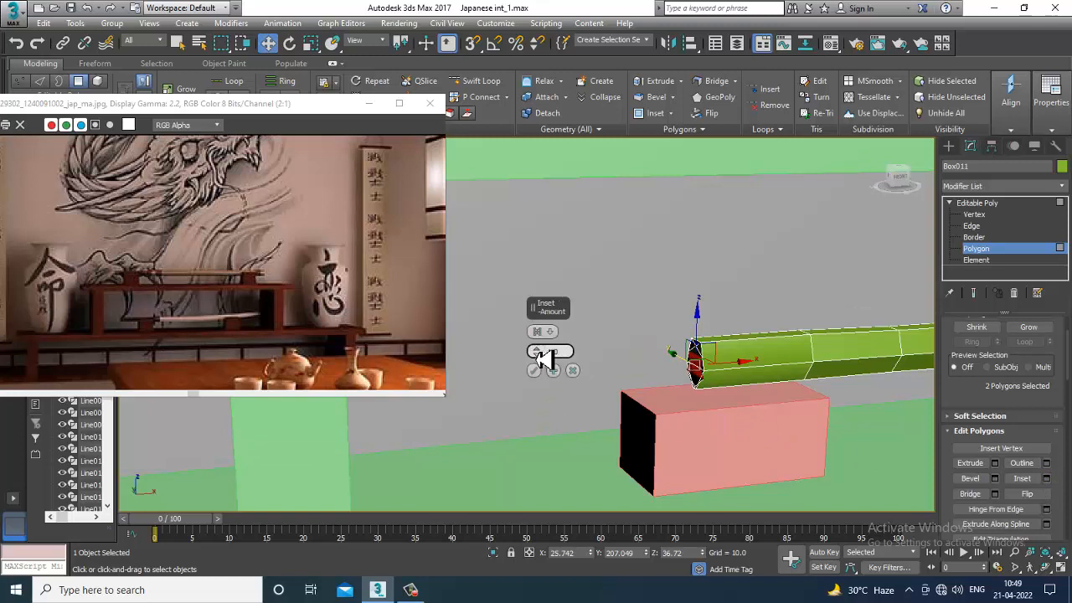
drag(540, 356, 549, 365)
click(550, 369)
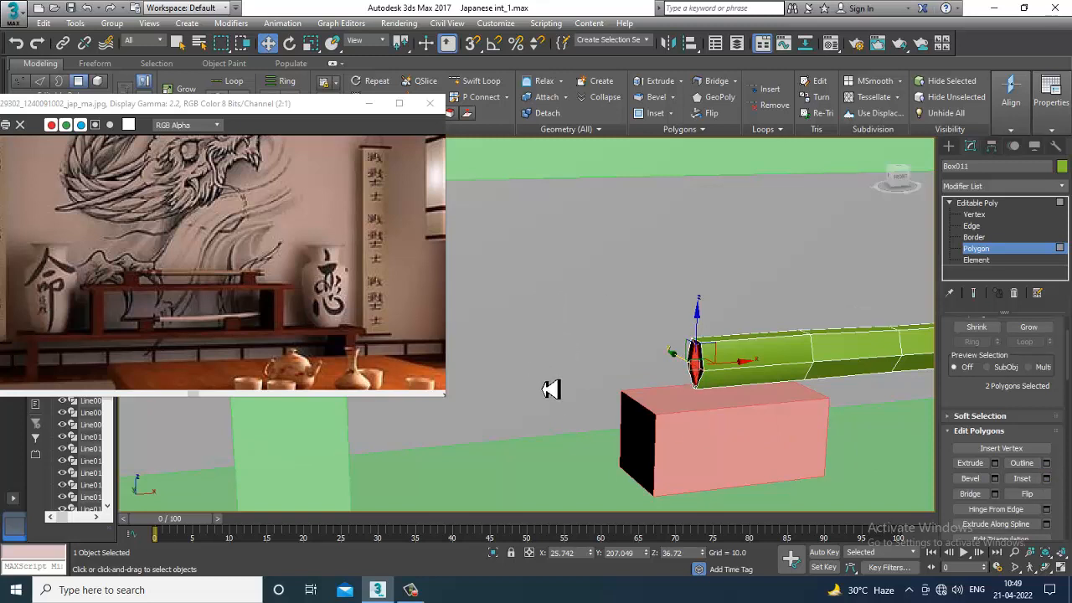
click(994, 463)
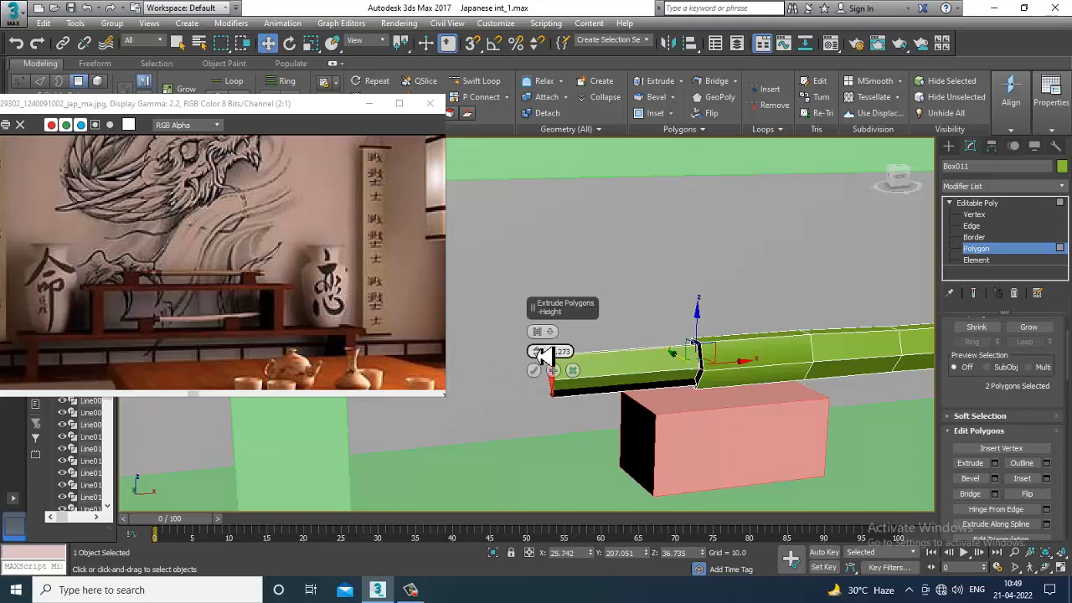
drag(538, 350, 536, 351)
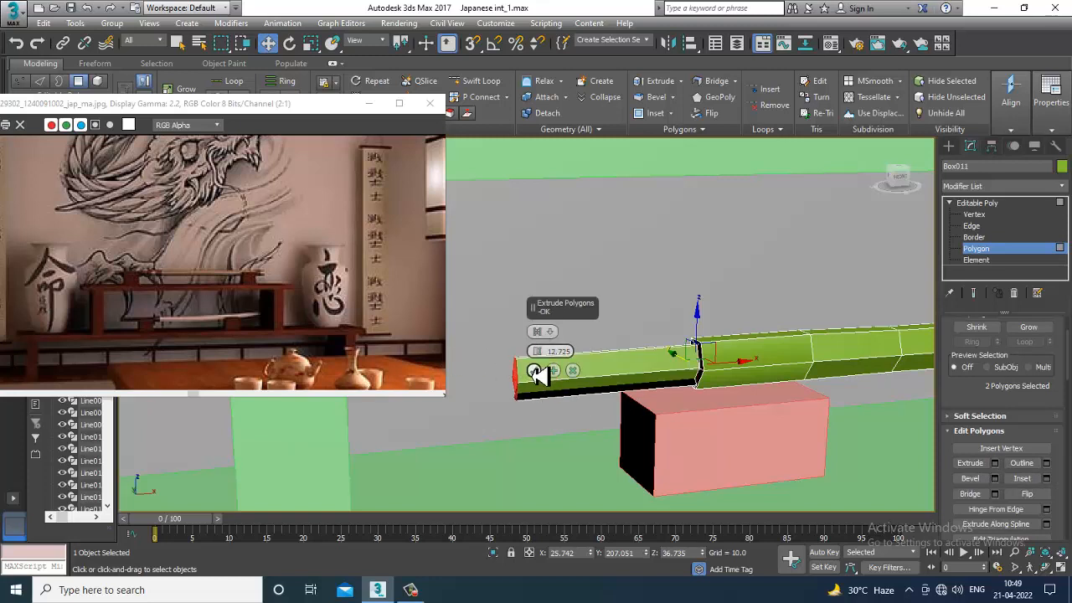
click(535, 371)
scroll(854, 371, down, 6)
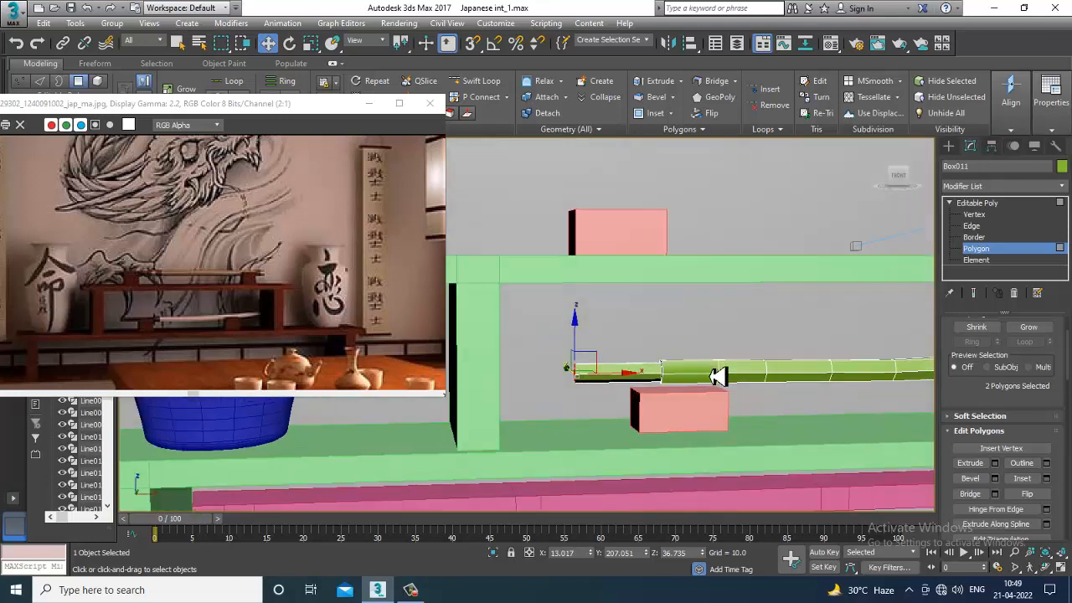
scroll(718, 376, up, 5)
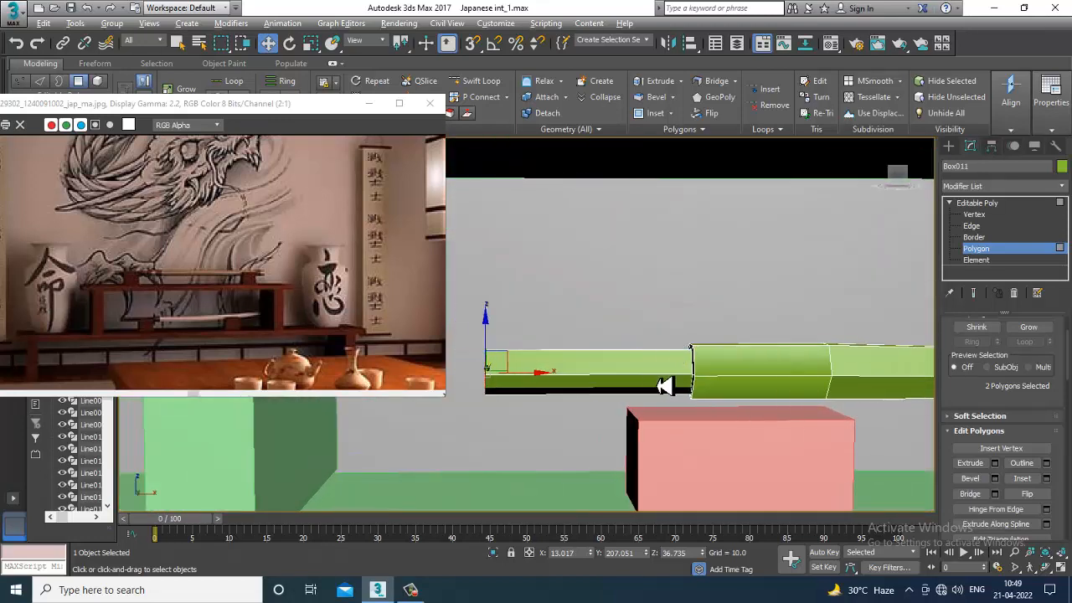
scroll(682, 394, up, 2)
key(ctrl+z)
Try scaling down the inset end faces, and undo both the scaling and the inset.
alt+middle_drag(684, 396, 692, 361)
scroll(688, 335, up, 2)
key(r)
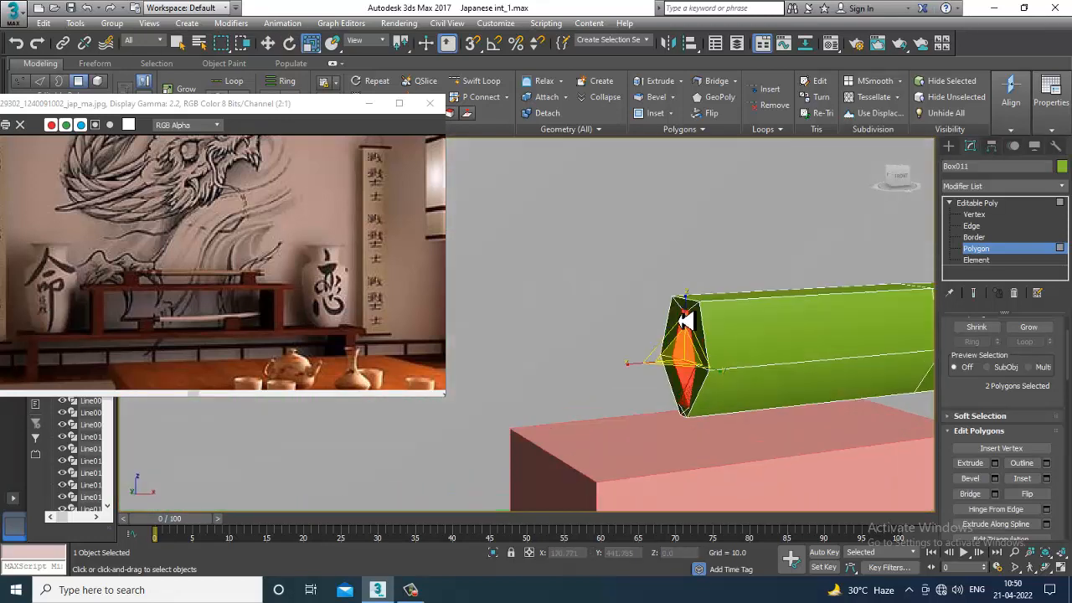
drag(691, 309, 694, 323)
key(ctrl+z)
key(ctrl+z)
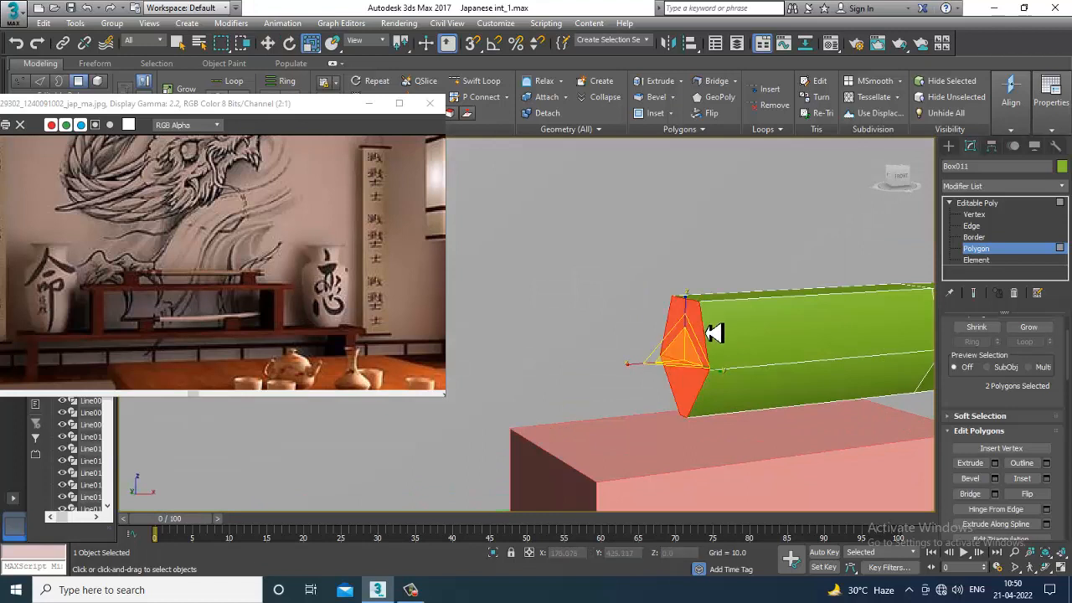
Inset the blade's two end faces and scale the inset faces down uniformly to about 65%.
click(1046, 478)
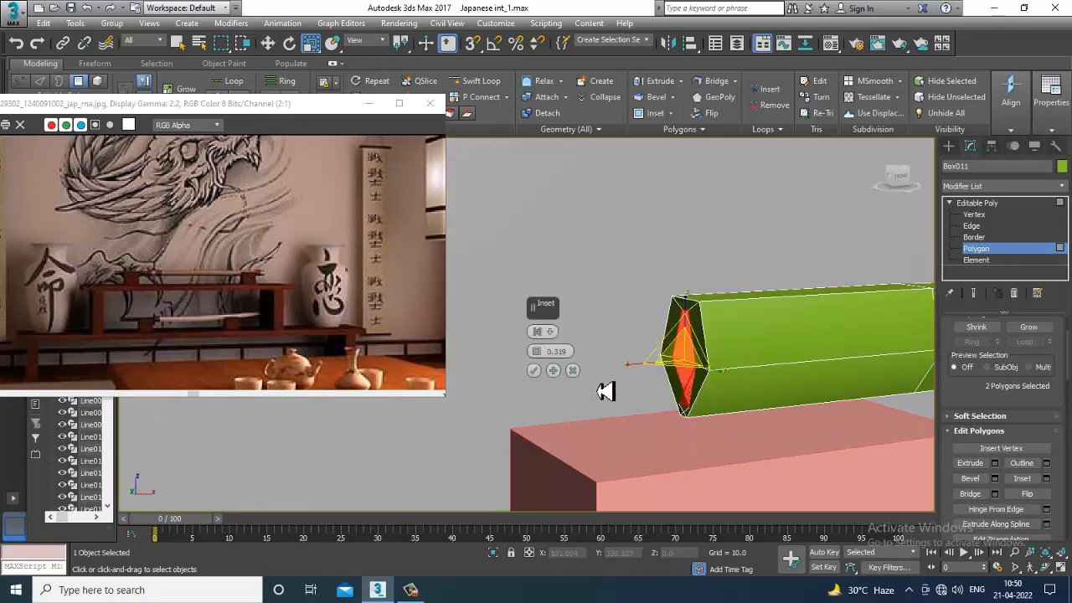
drag(550, 354, 546, 370)
click(535, 370)
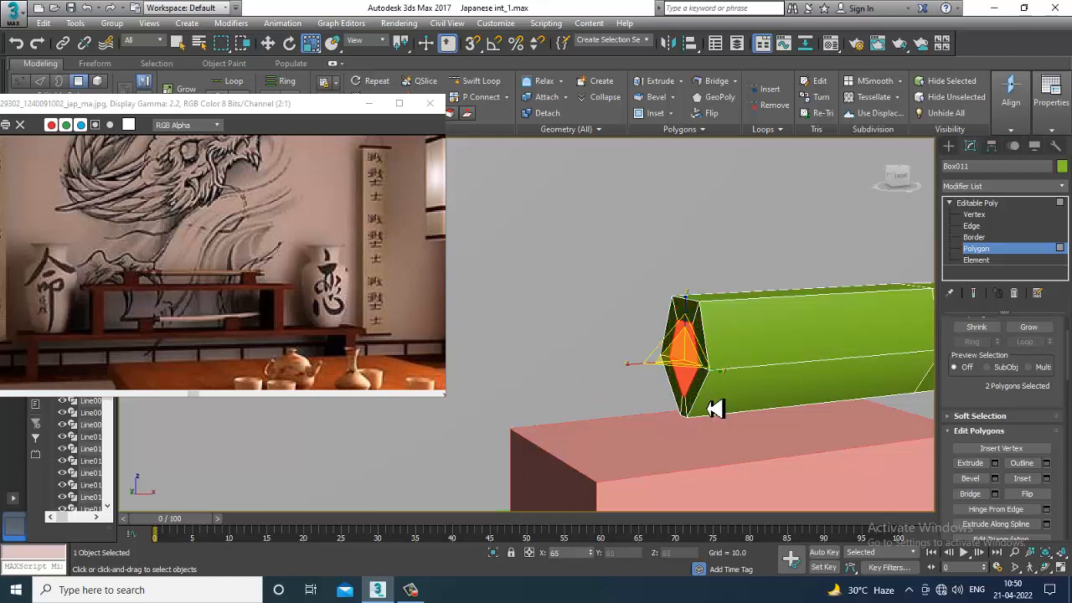
drag(693, 317, 701, 335)
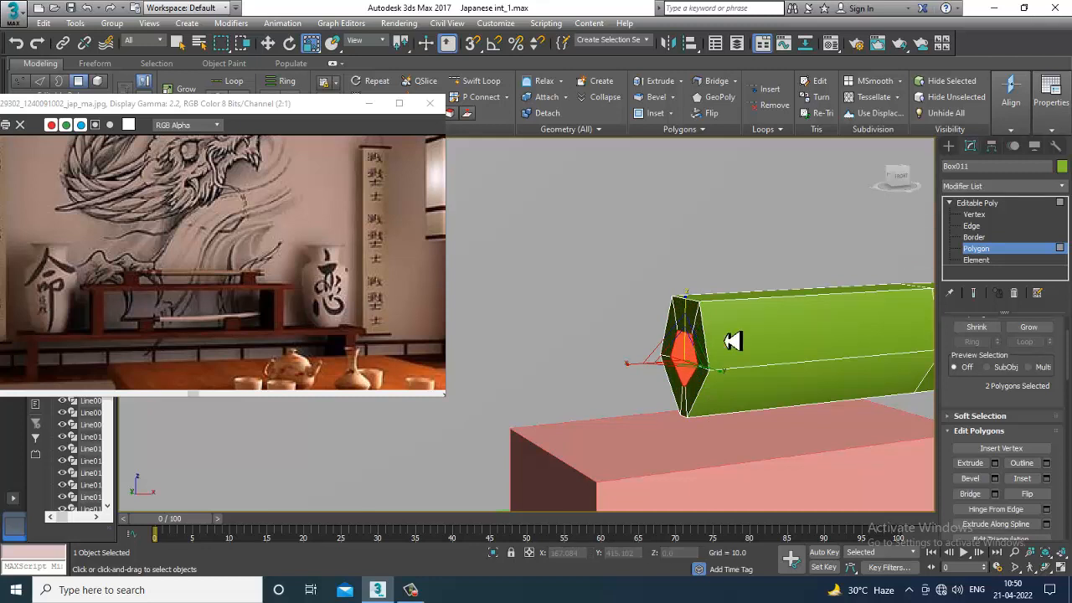
Extrude the scaled end faces by 10.0 to form the sword's thin handle.
alt+middle_drag(732, 340, 763, 362)
click(995, 463)
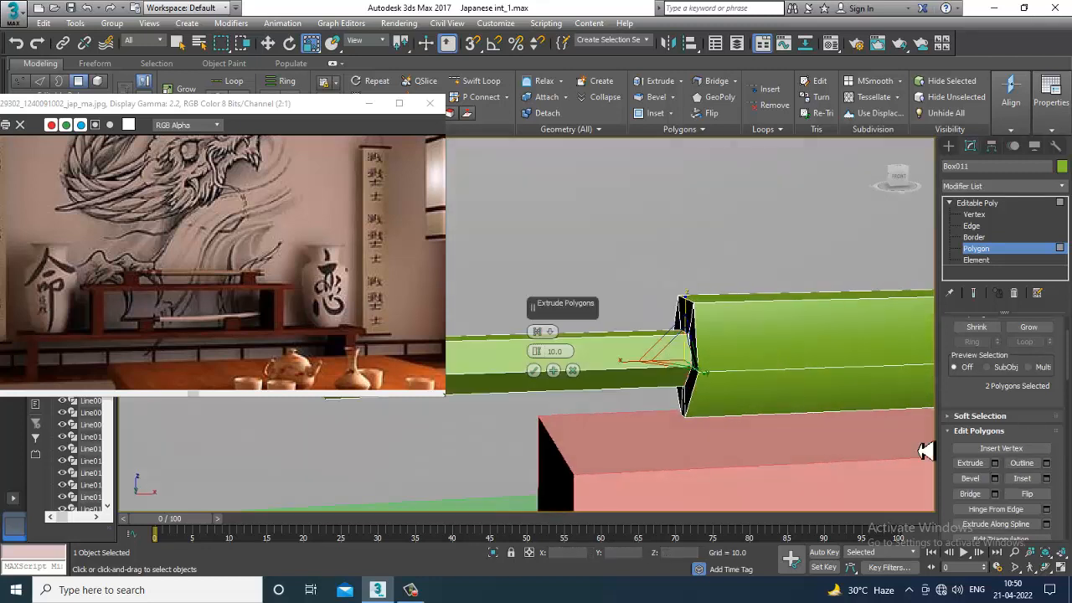
scroll(670, 410, down, 5)
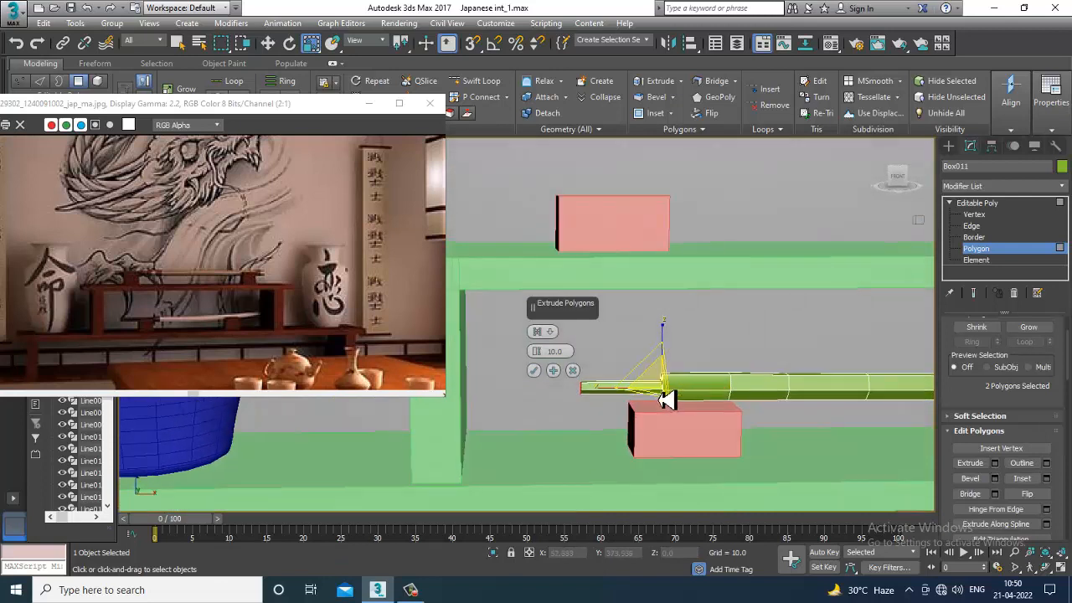
click(534, 370)
Chamfer the seven edges at the handle's free end by 0.319 with 4 segments.
scroll(612, 397, up, 3)
scroll(629, 410, up, 5)
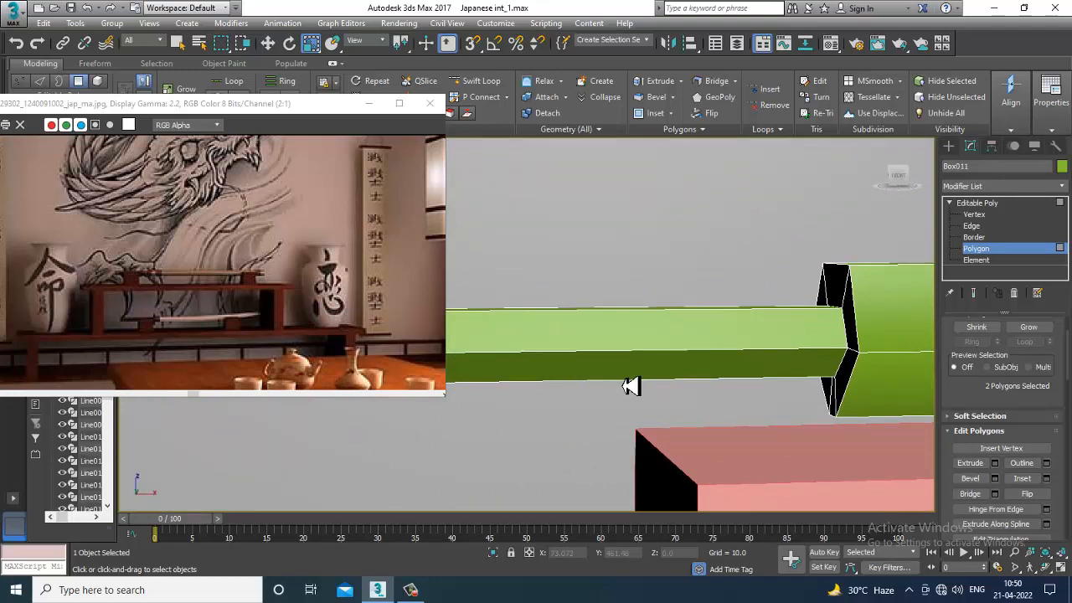
middle_drag(632, 386, 796, 385)
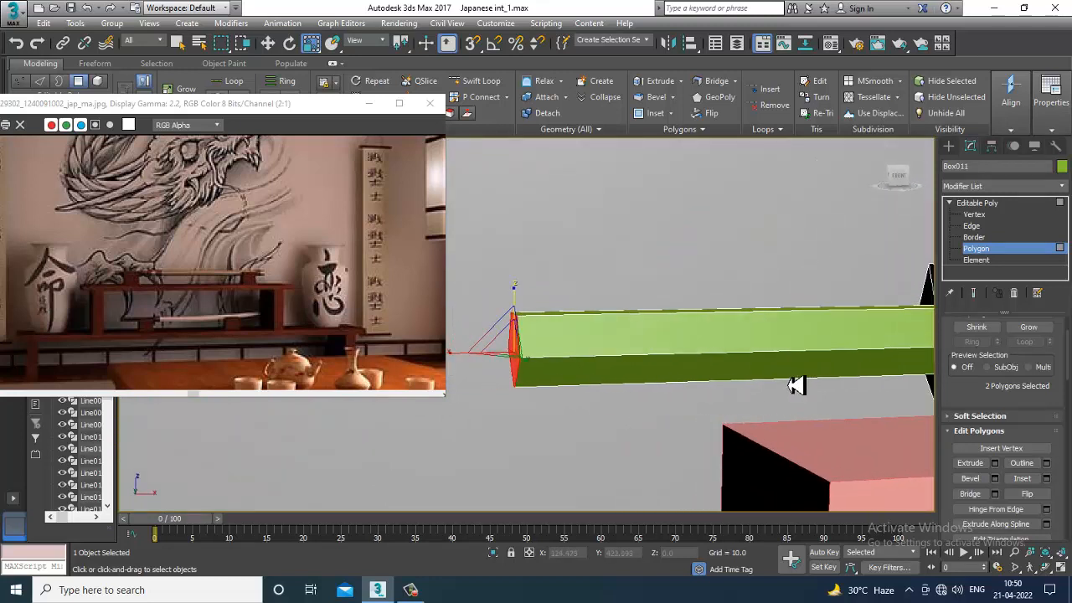
key(2)
drag(552, 437, 488, 234)
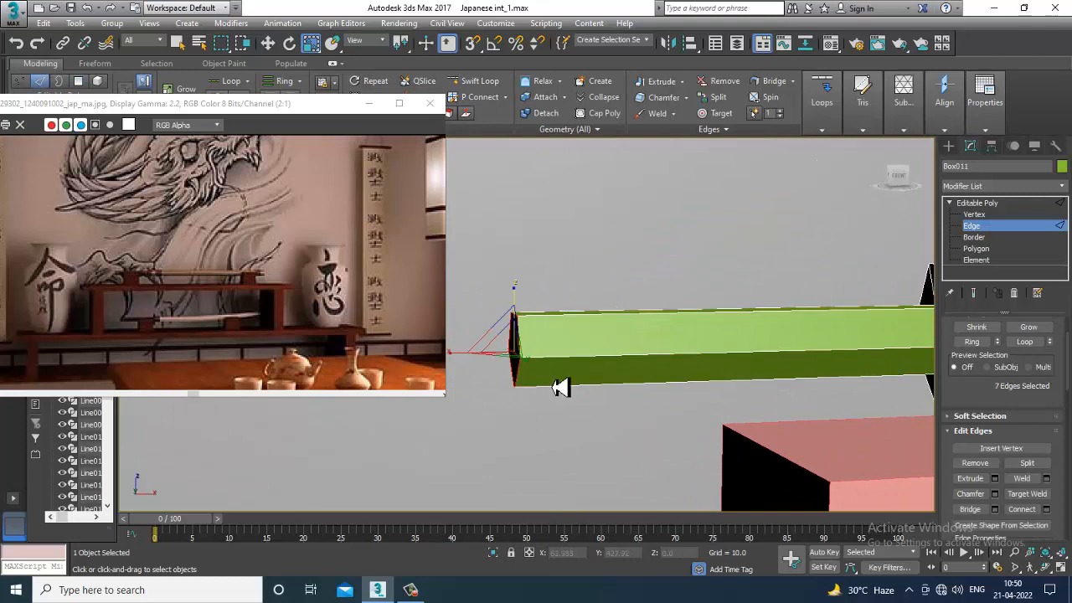
alt+middle_drag(559, 386, 533, 371)
key(w)
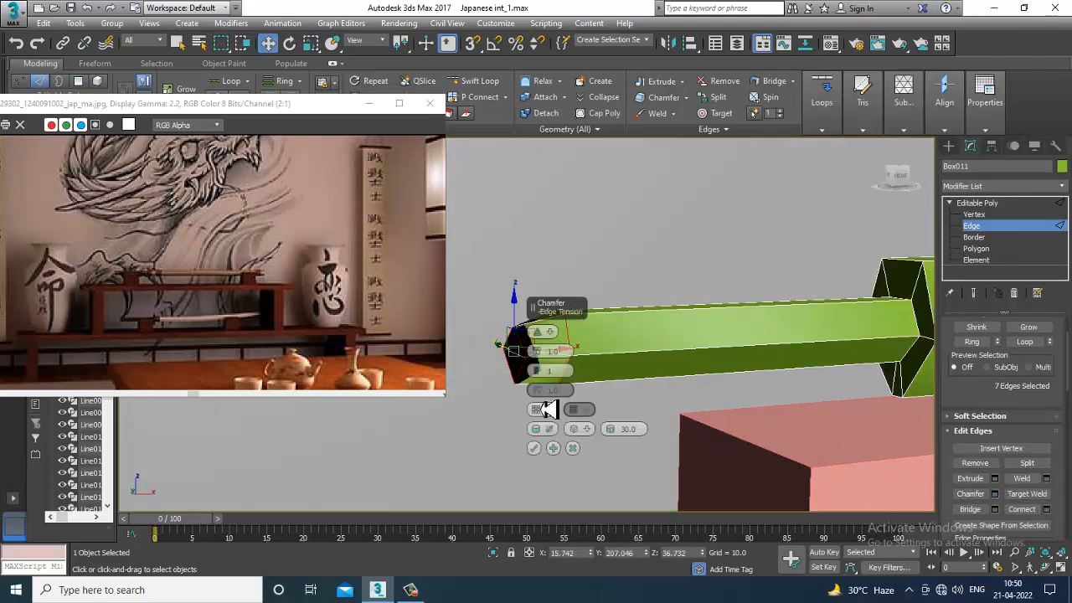
click(538, 371)
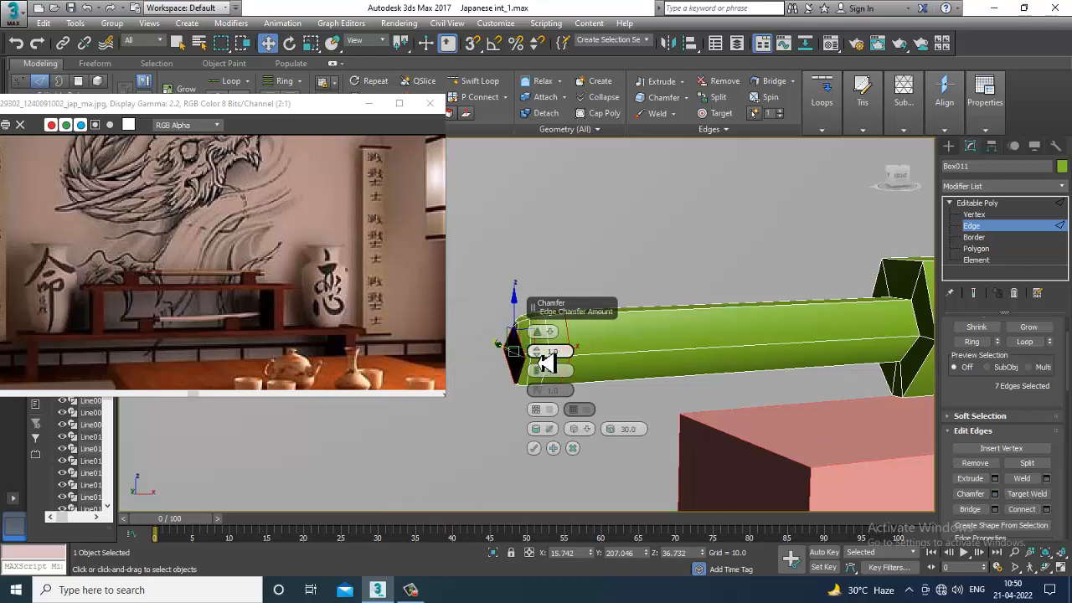
drag(544, 362, 546, 369)
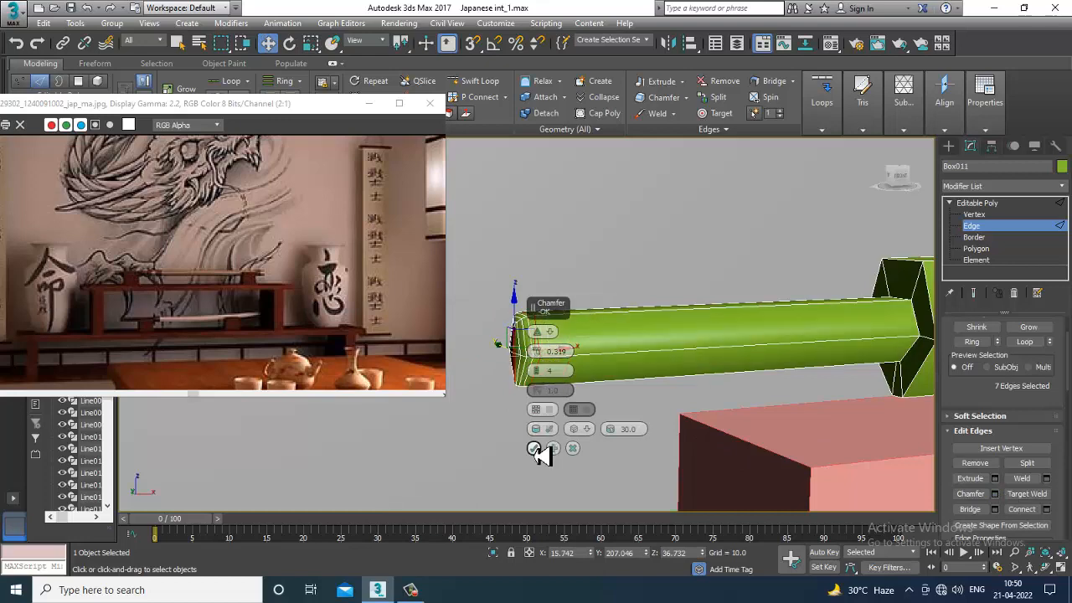
click(534, 448)
scroll(597, 430, down, 5)
scroll(628, 411, up, 5)
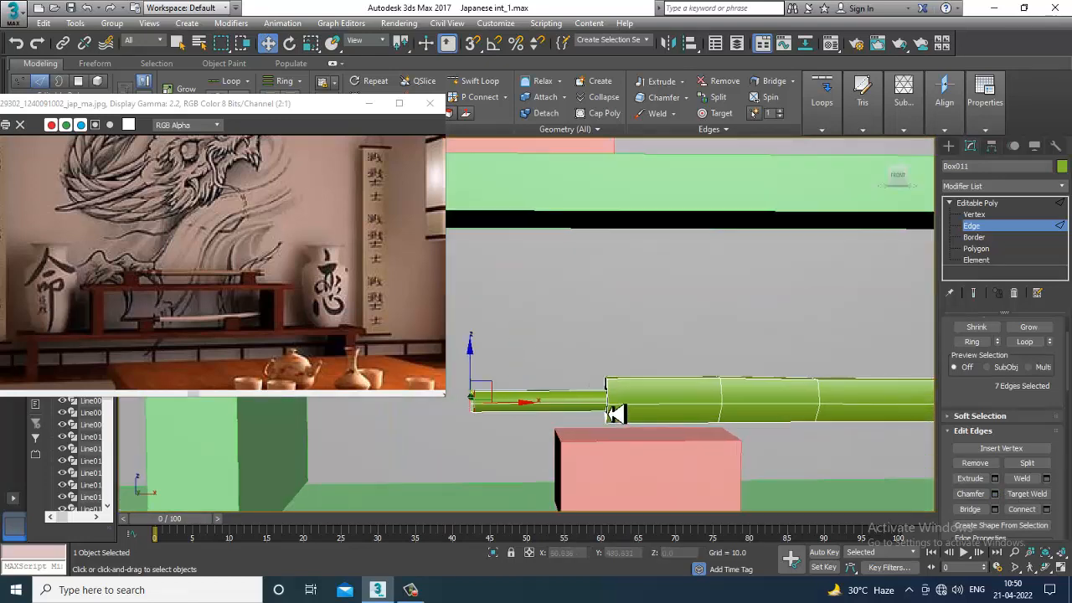
alt+middle_drag(622, 407, 641, 360)
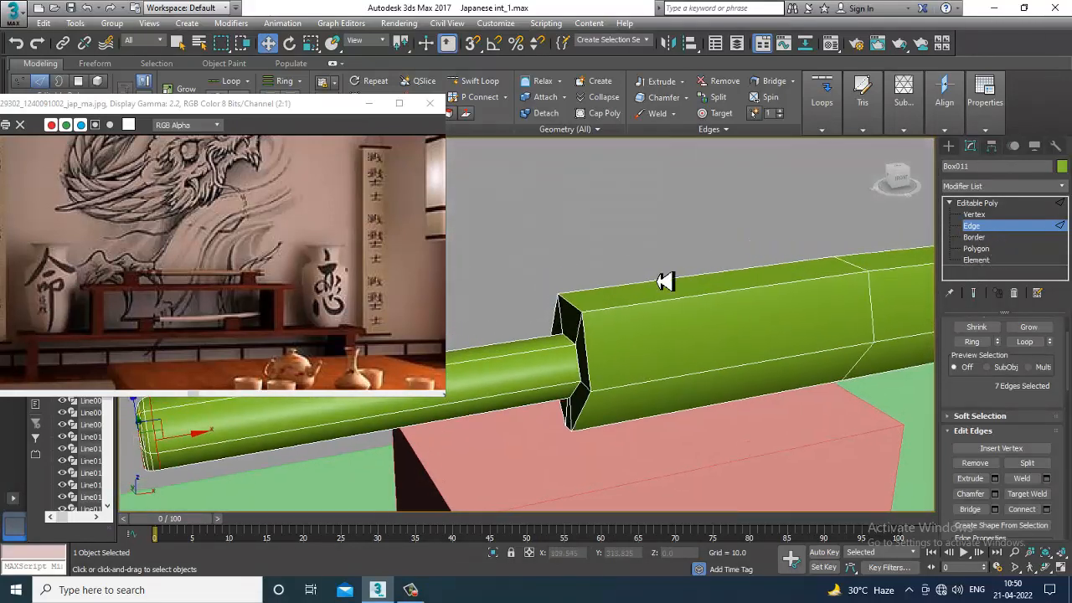
Chamfer the seven edges around the blade's end beside the handle with 4 segments, increasing the amount for a broad rounded shoulder.
double_click(583, 323)
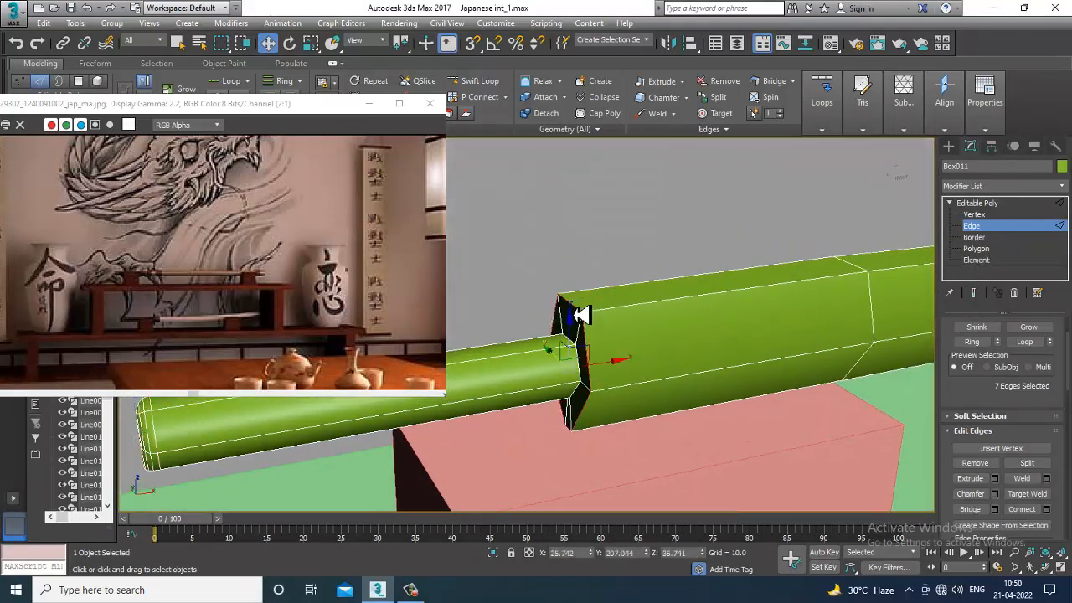
click(995, 494)
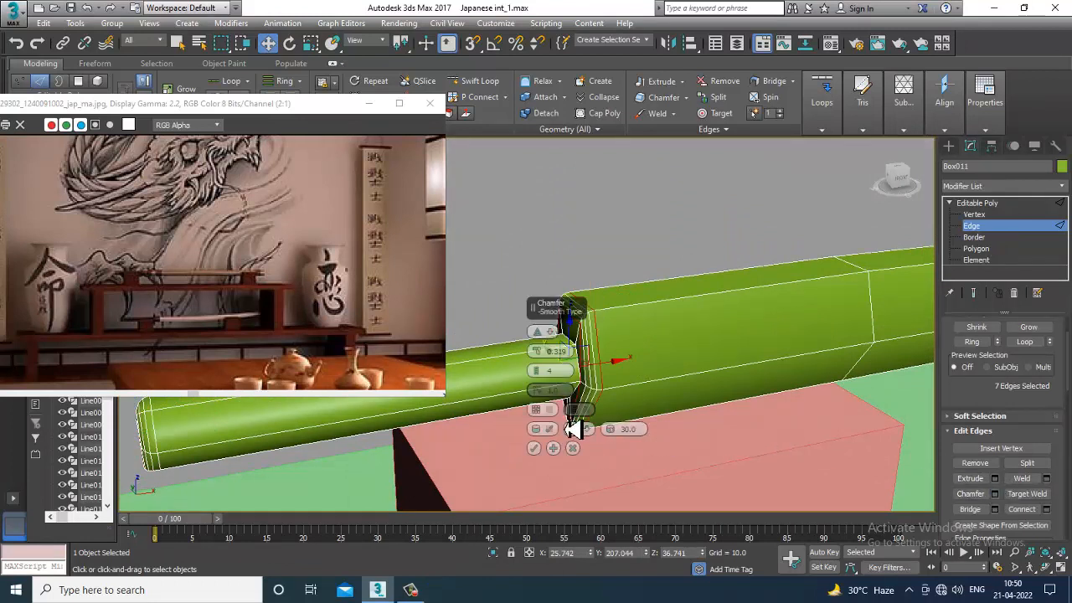
drag(548, 360, 557, 352)
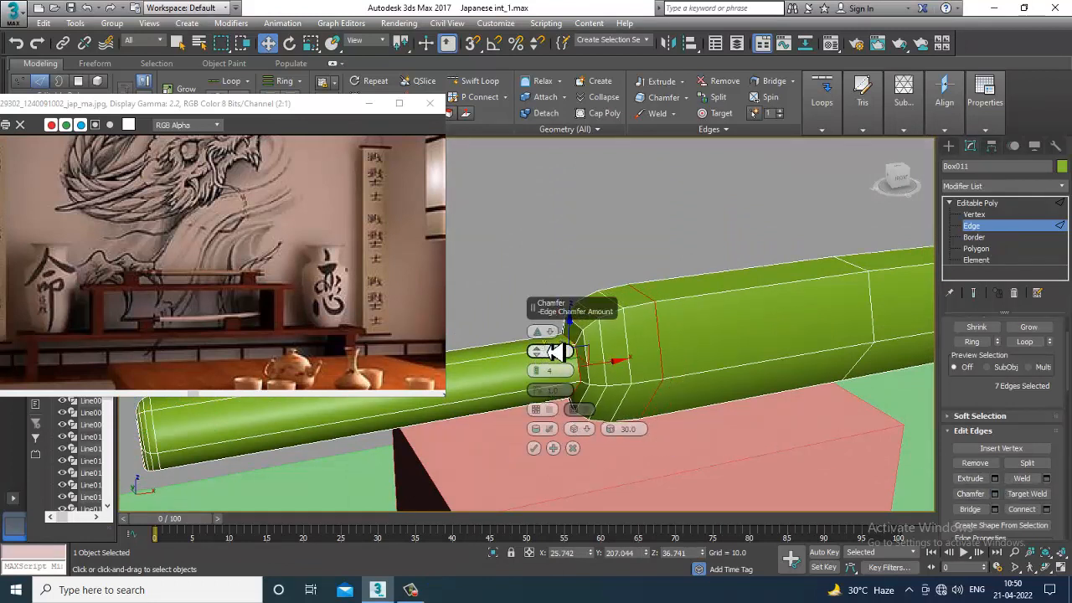
click(535, 449)
key(f)
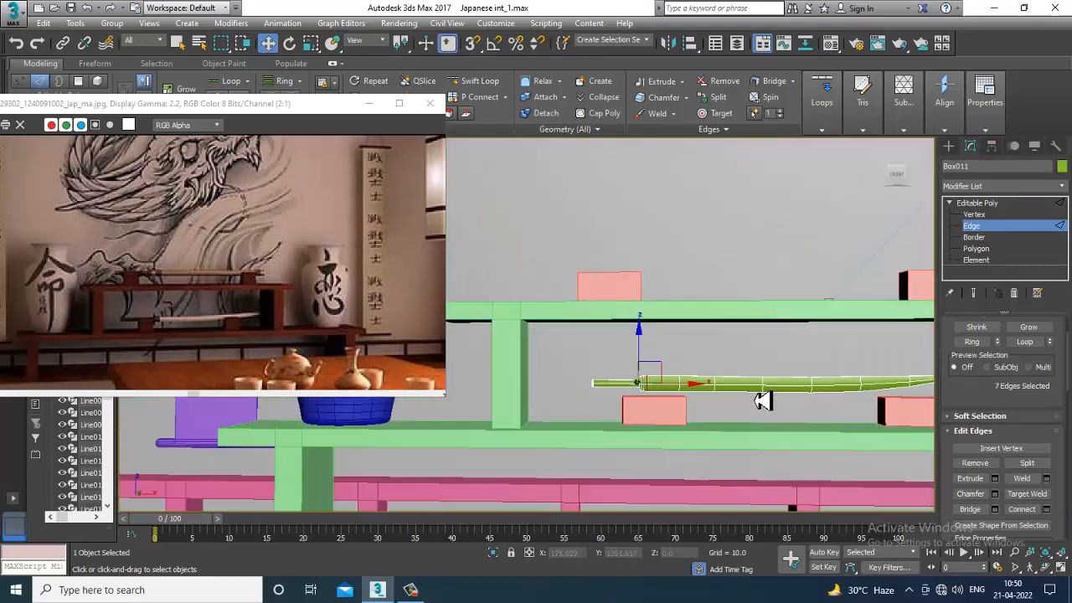
scroll(689, 373, up, 6)
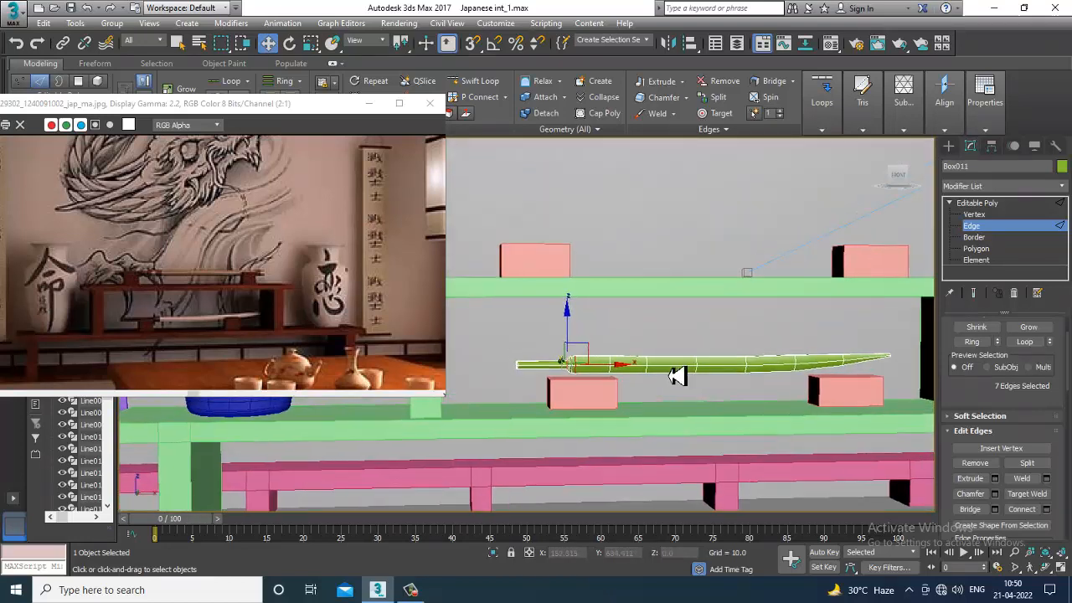
scroll(620, 377, up, 3)
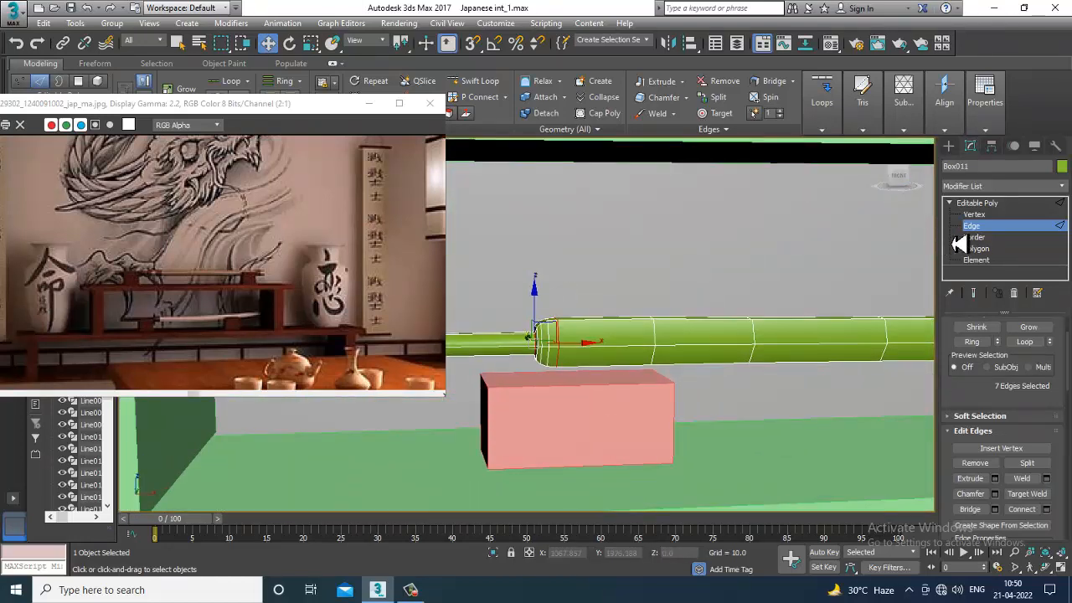
Lengthen the sword's handle by moving the vertices at its free end outward along X.
click(980, 205)
drag(601, 310, 608, 328)
scroll(651, 364, down, 5)
alt+middle_drag(648, 377, 664, 404)
scroll(648, 372, up, 3)
scroll(584, 346, up, 3)
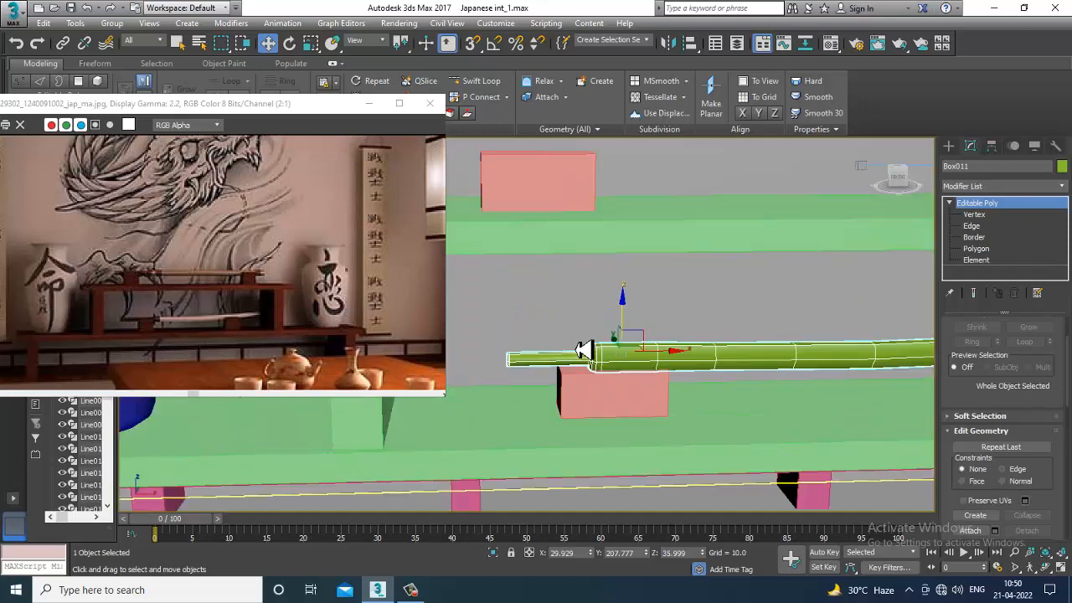
middle_drag(583, 352, 641, 348)
key(1)
drag(592, 391, 594, 385)
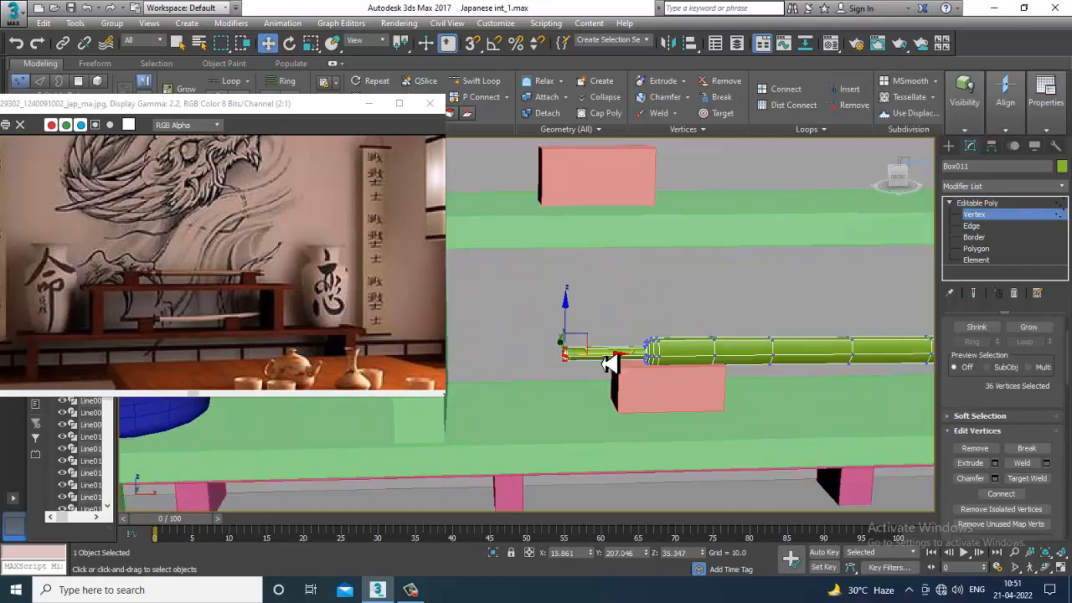
Add six edge loops around the handle with Swift Loop, arranged as three closely spaced pairs.
scroll(598, 363, up, 5)
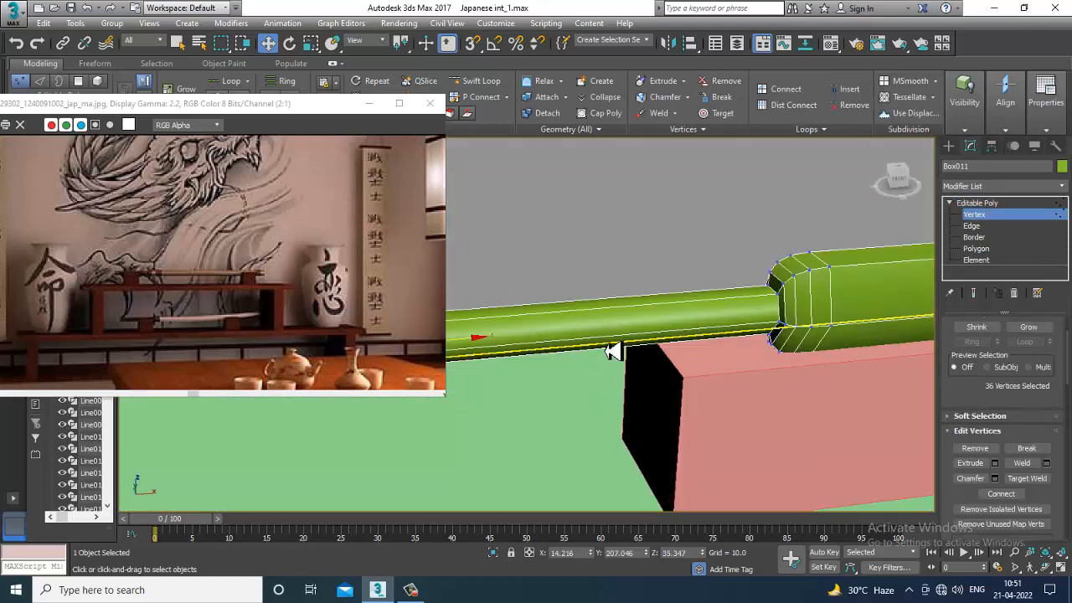
click(494, 81)
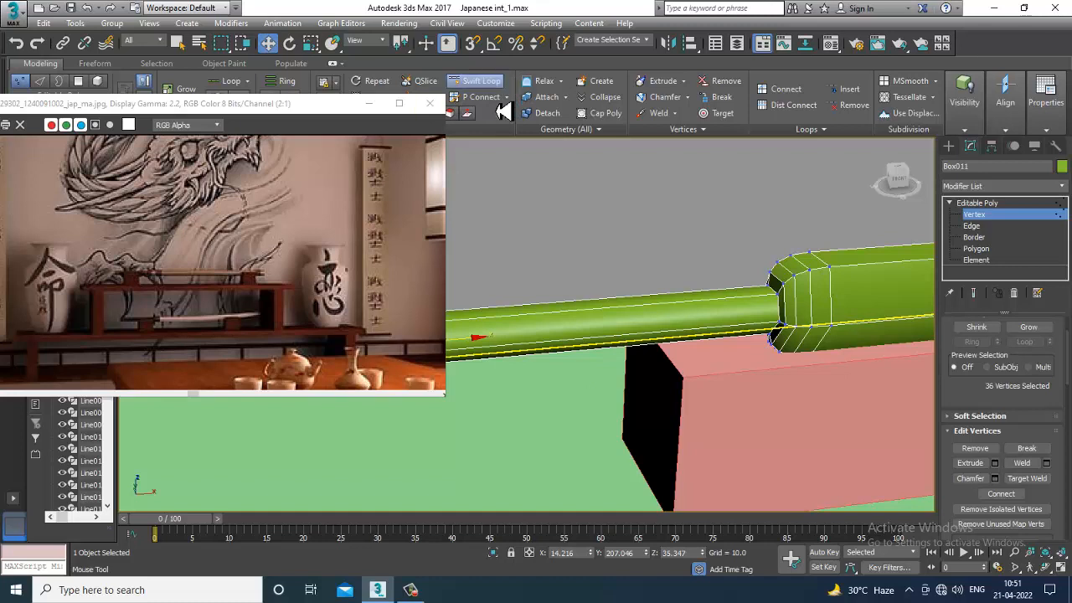
click(533, 342)
click(608, 337)
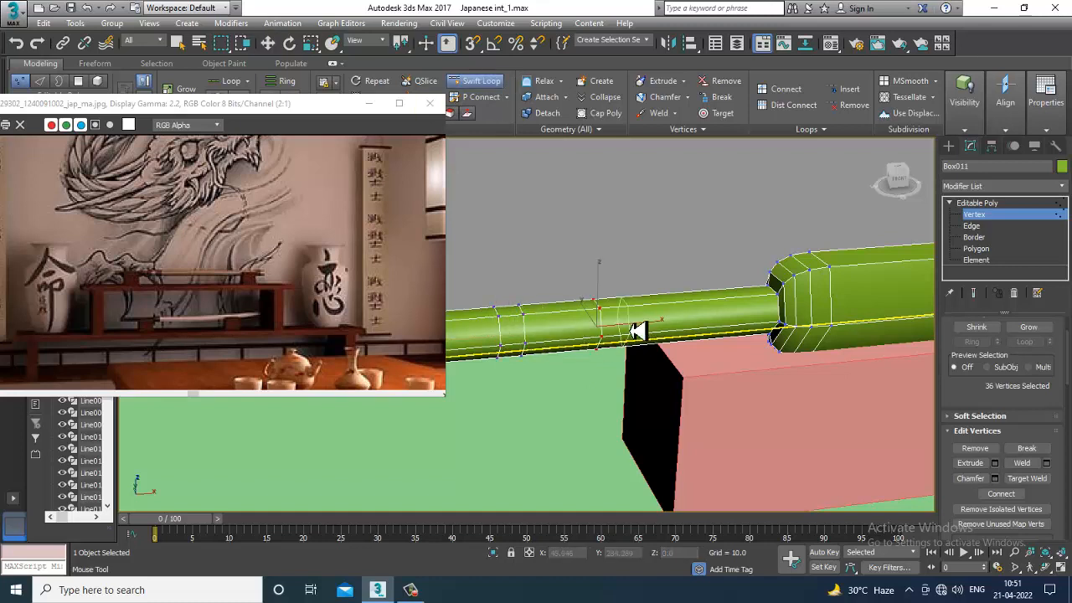
click(630, 323)
click(701, 311)
click(727, 301)
right_click(727, 302)
Extrude the polygons of the three narrow bands around the handle by 0.19 using Local Normal.
click(980, 249)
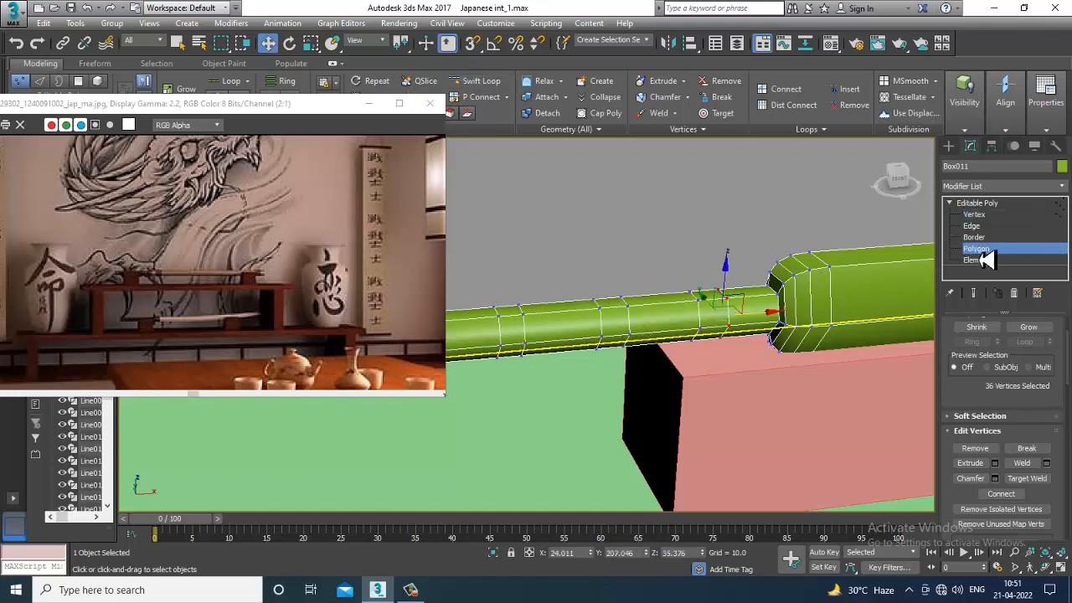
alt+middle_drag(616, 326, 549, 317)
click(511, 339)
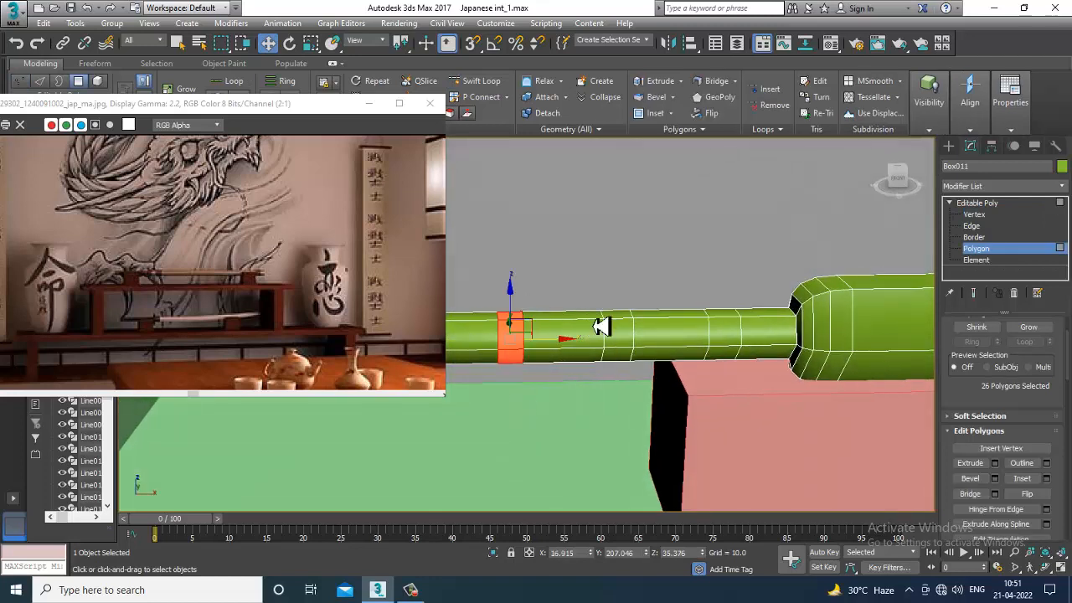
ctrl+click(621, 326)
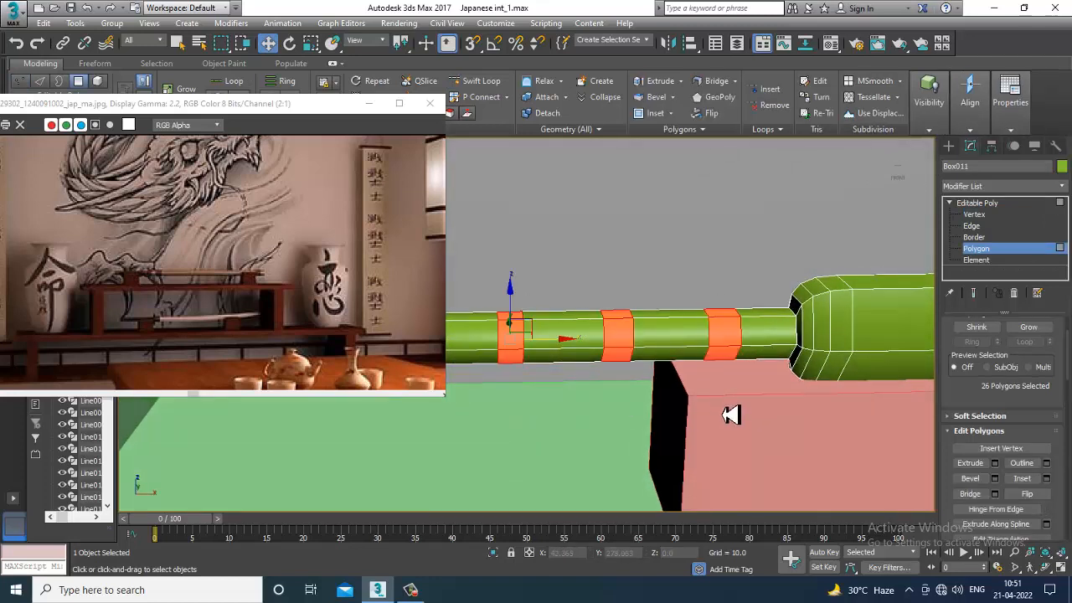
ctrl+click(721, 335)
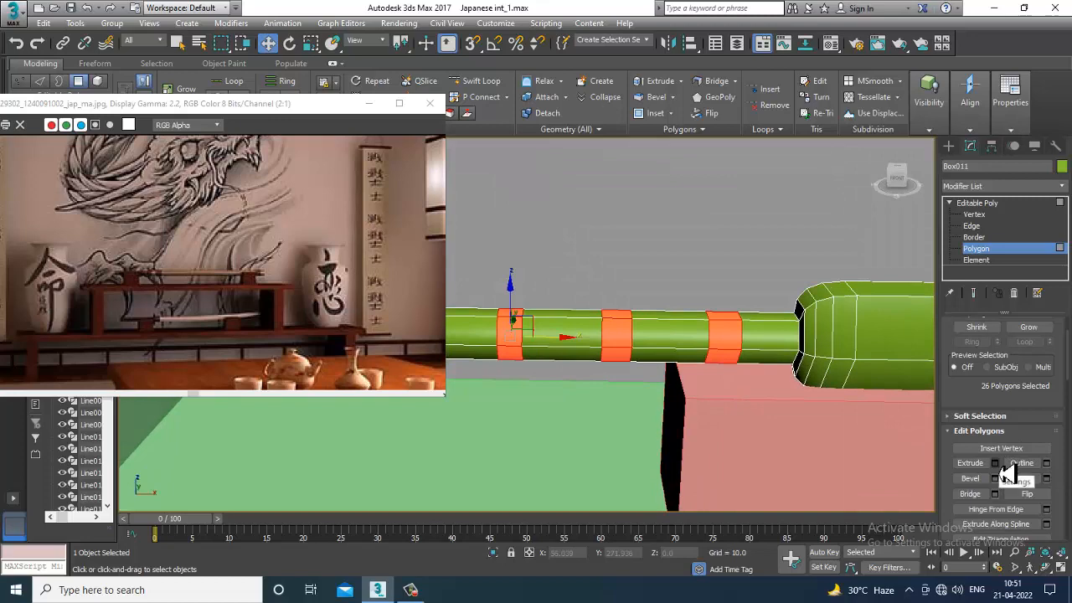
click(995, 464)
click(539, 332)
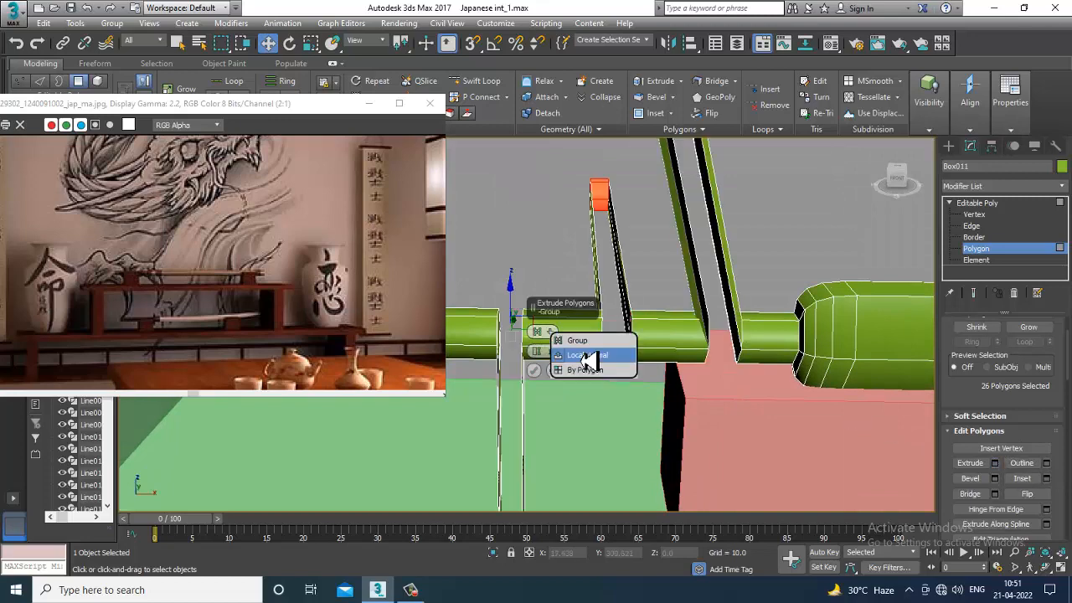
click(588, 356)
drag(540, 353, 566, 411)
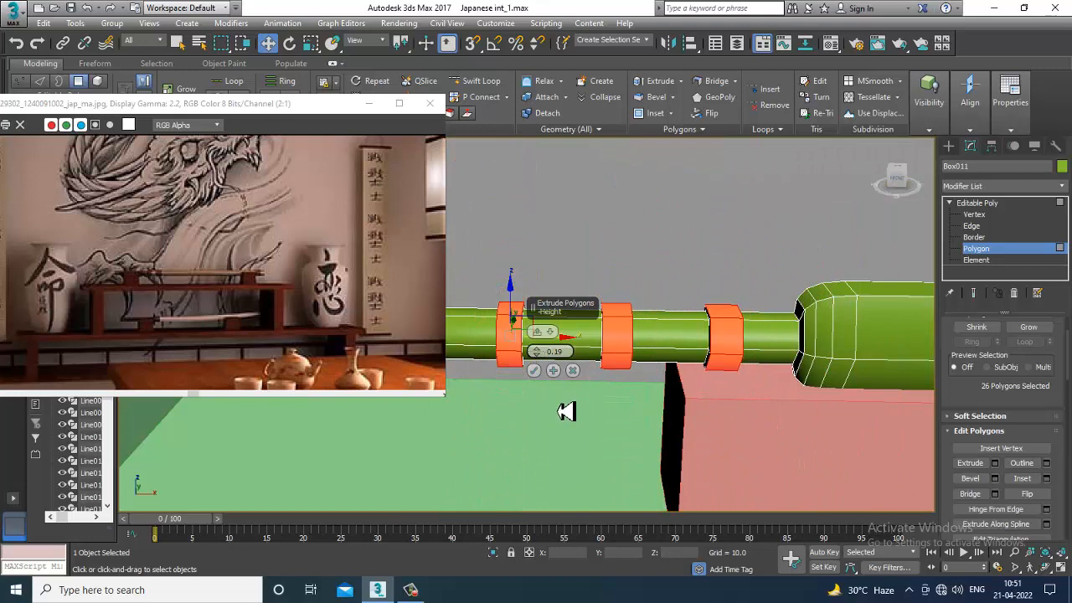
click(534, 371)
Scale the whole sword up uniformly so it extends slightly farther beyond its two stands.
scroll(604, 330, down, 5)
key(r)
alt+middle_drag(617, 344, 727, 398)
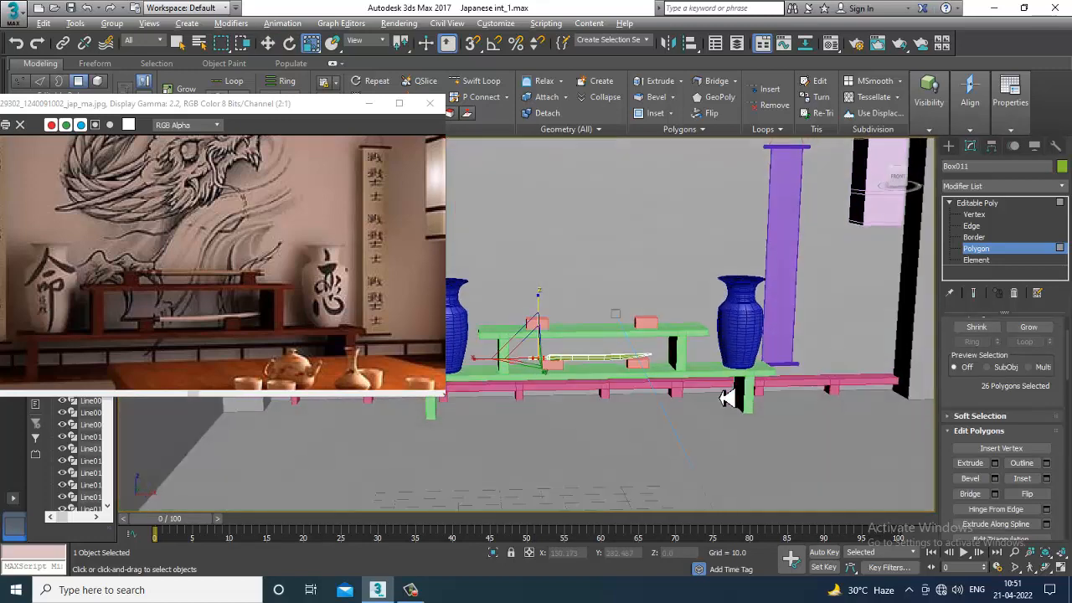
click(988, 204)
scroll(700, 356, down, 2)
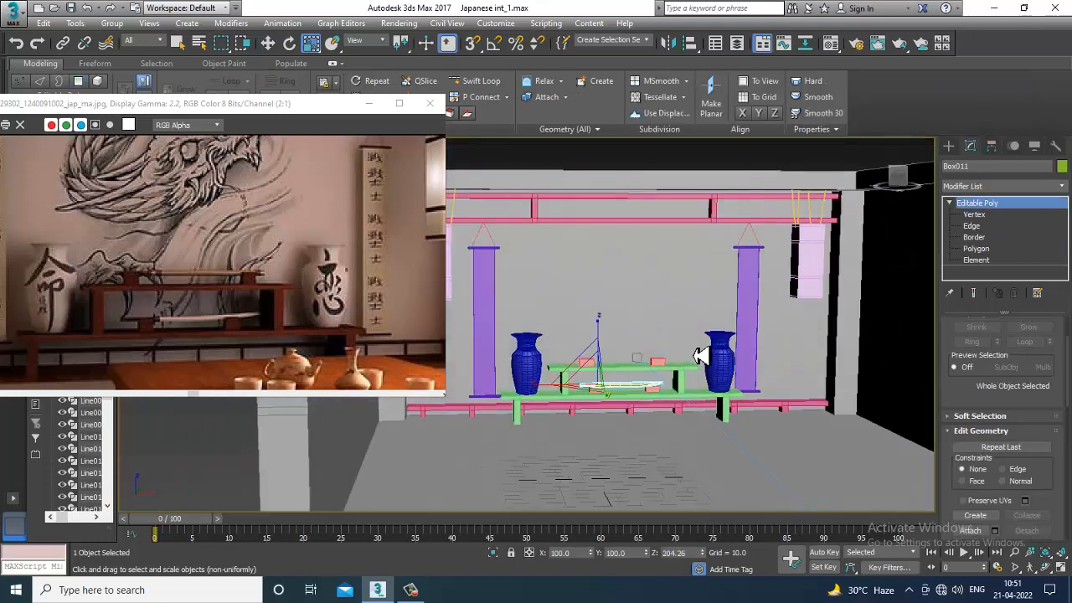
middle_drag(681, 360, 699, 365)
scroll(638, 389, up, 5)
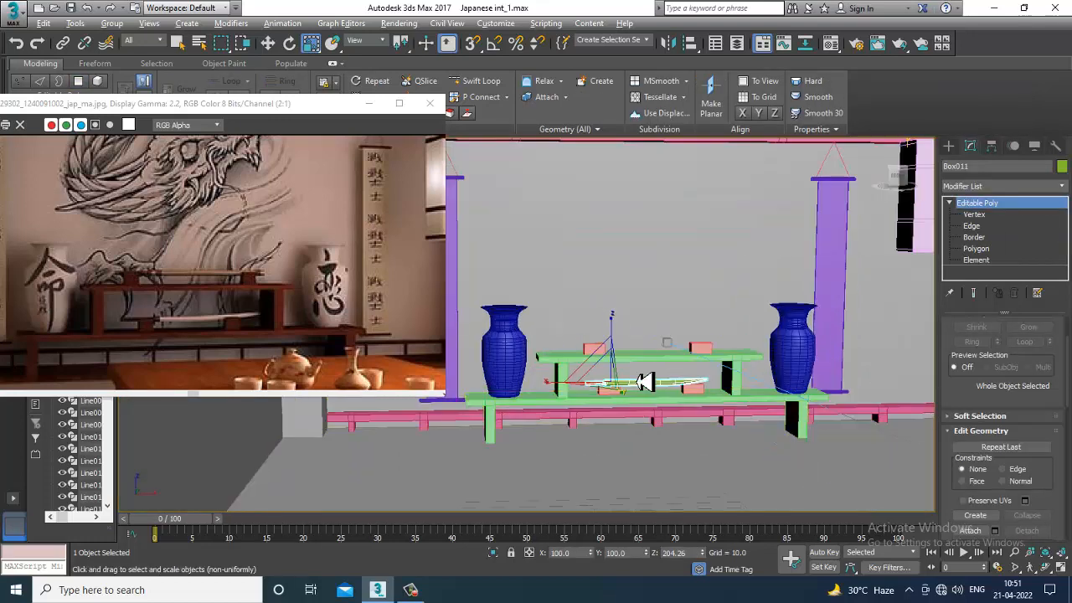
scroll(633, 387, up, 3)
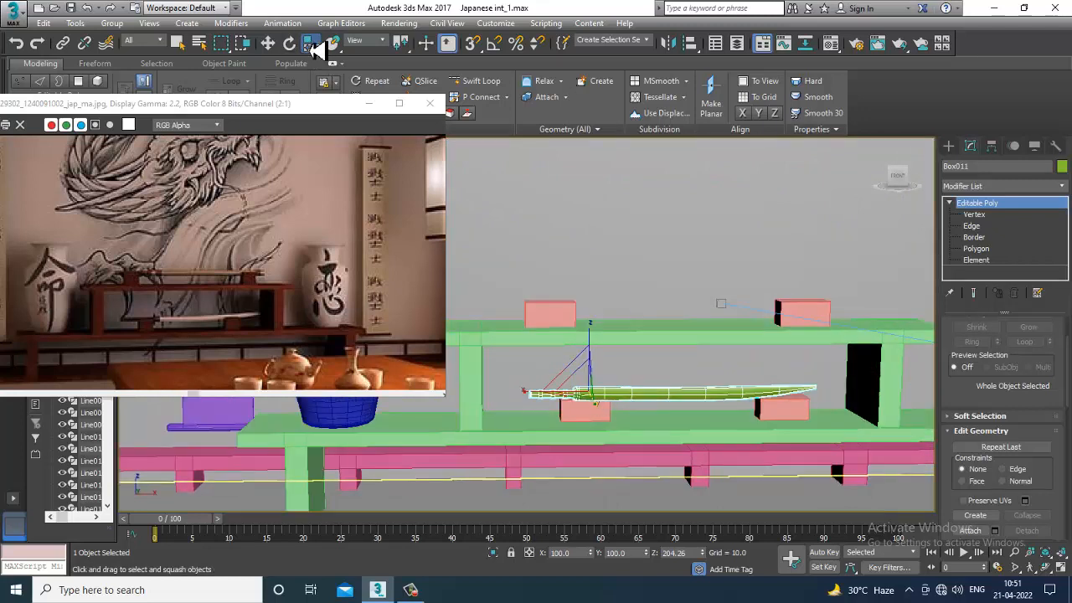
mouse_move(314, 48)
mouse_down()
mouse_move(311, 67)
mouse_move(310, 45)
mouse_up()
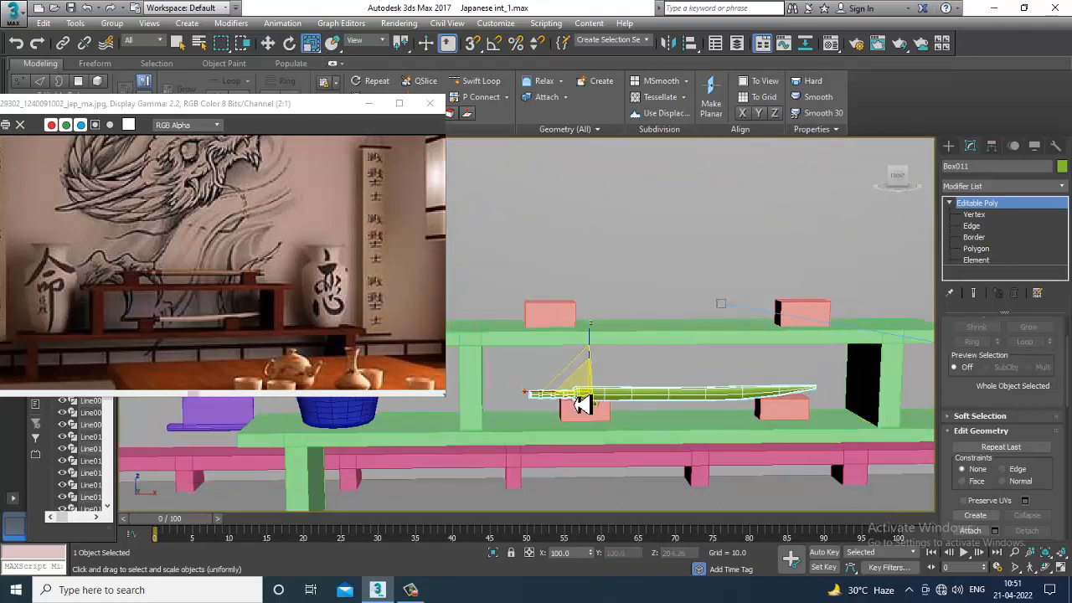
drag(586, 402, 591, 381)
Place one independent copy of the sword on the upper shelf's stands, directly above the original.
key(w)
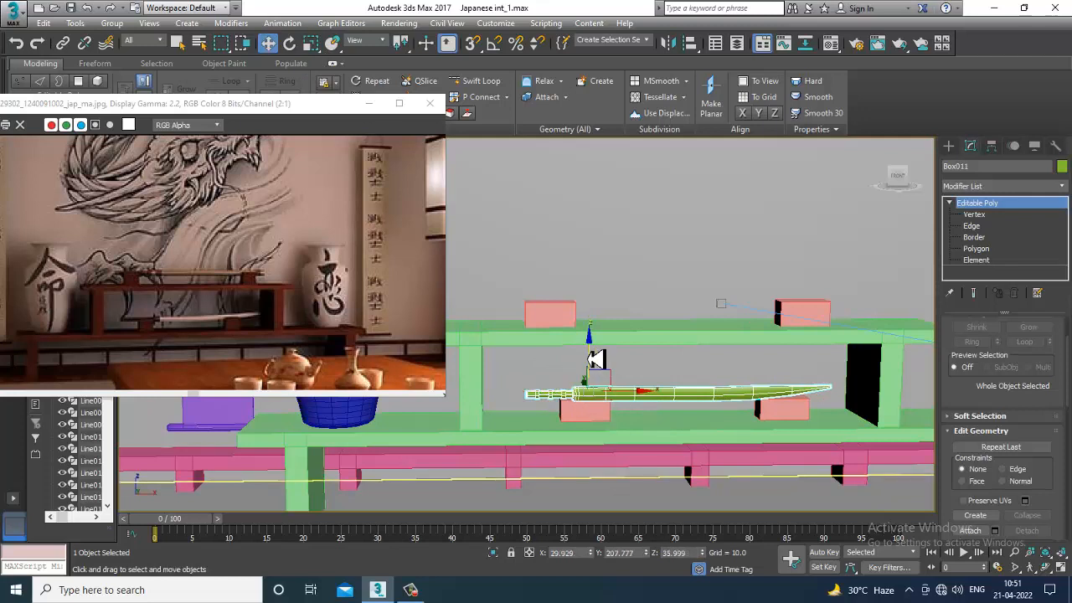
mouse_move(596, 338)
shift+mouse_down()
mouse_move(586, 257)
mouse_move(586, 278)
shift+mouse_up()
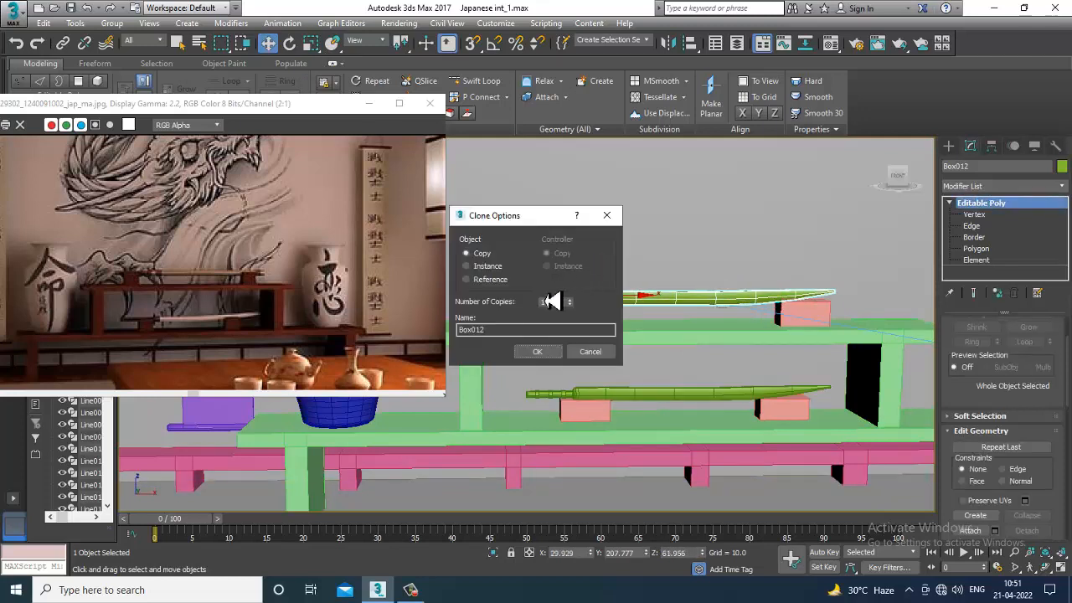
click(538, 350)
Compare the shelves with both swords against the reference image, and examine the whole reference room including the low table.
scroll(676, 313, down, 1)
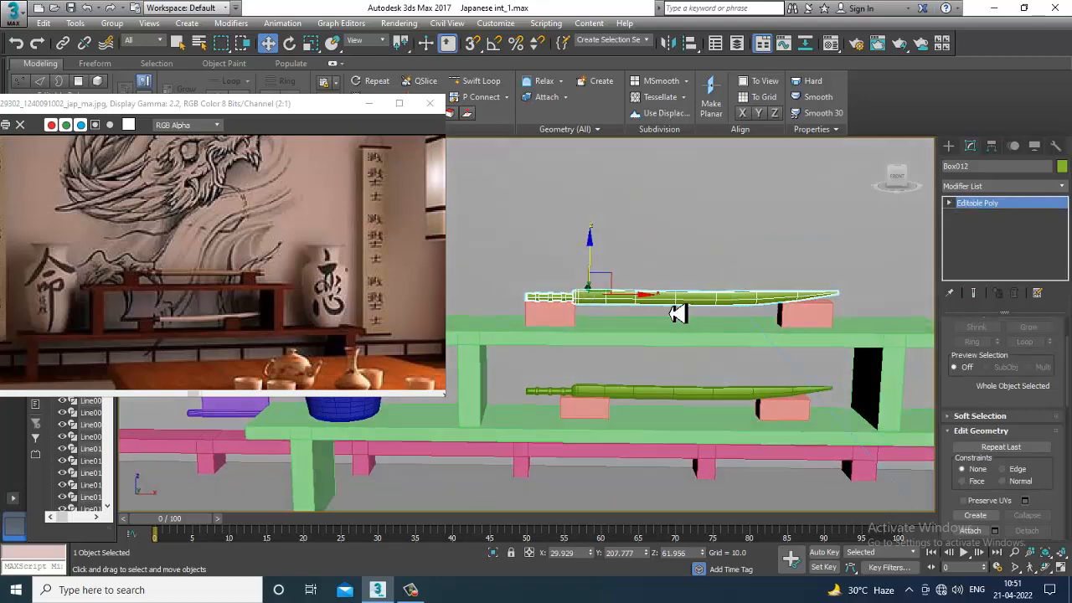
scroll(677, 313, down, 5)
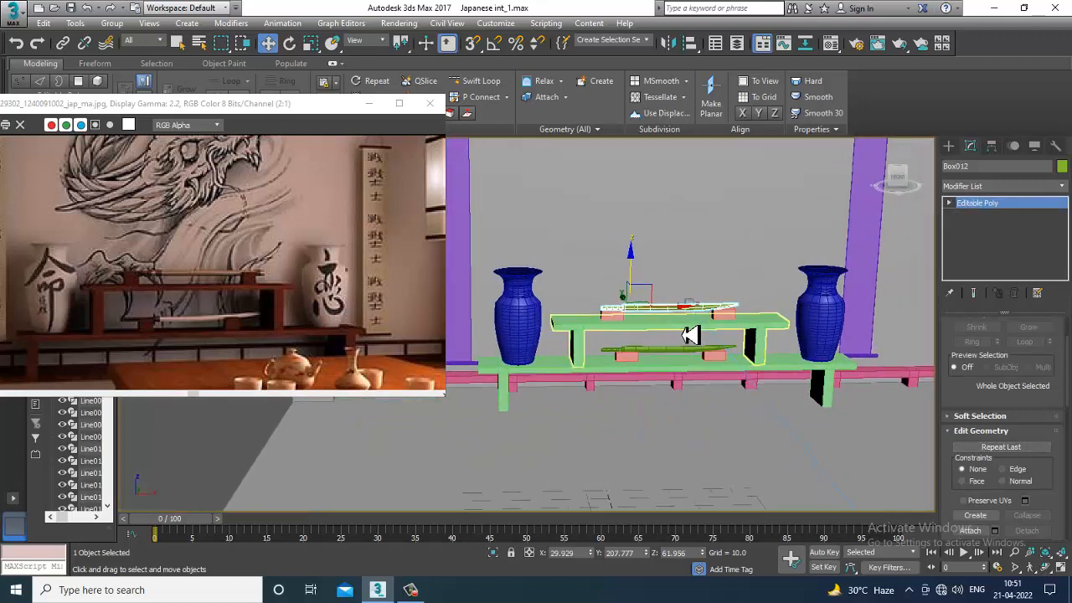
scroll(686, 335, down, 2)
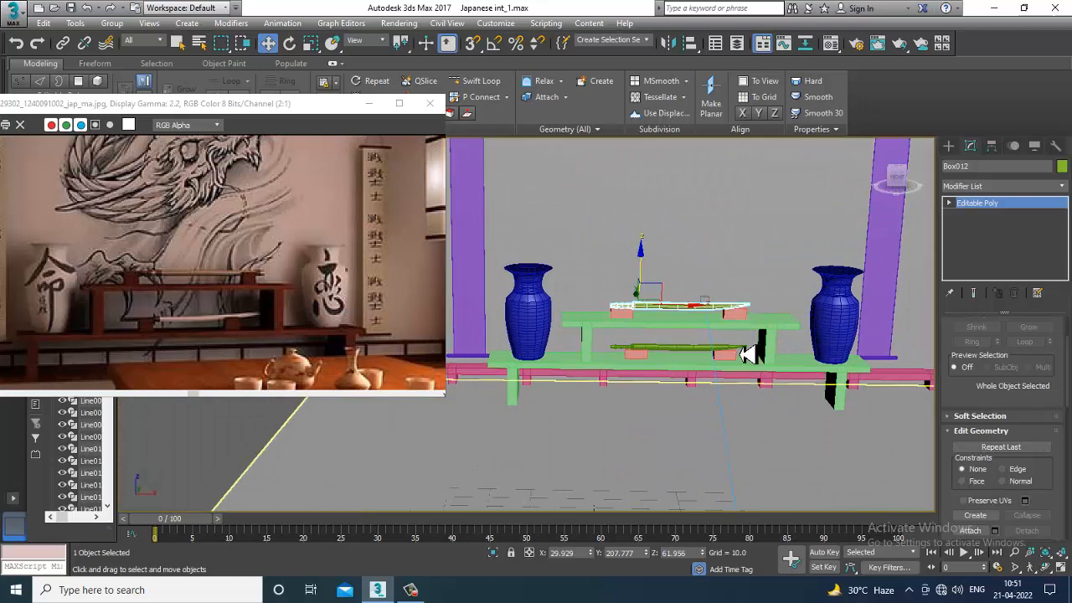
scroll(666, 338, down, 3)
alt+middle_drag(665, 337, 390, 223)
middle_drag(294, 237, 257, 216)
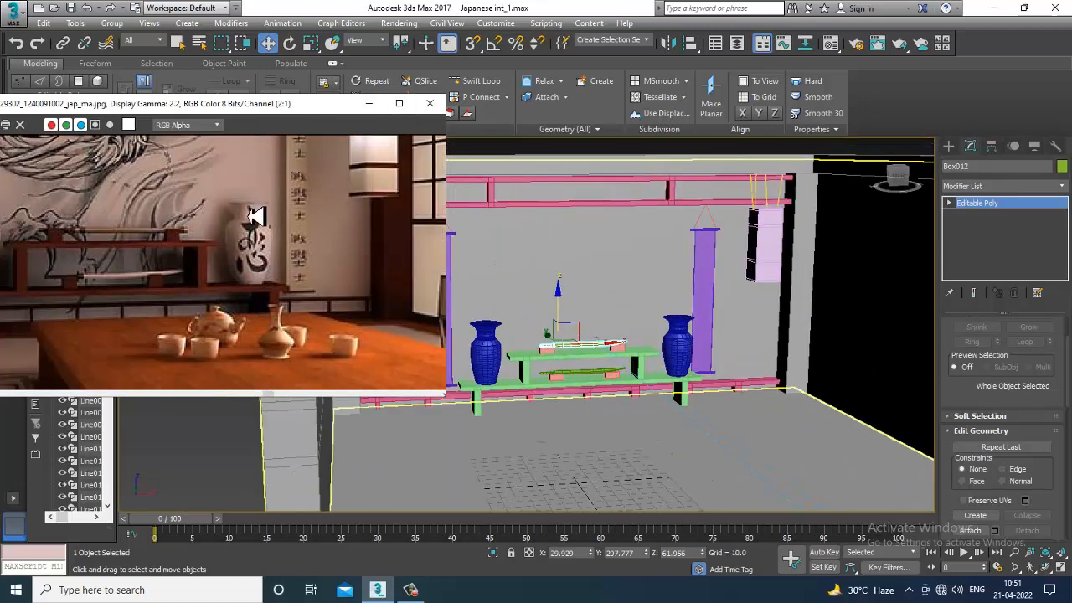
middle_drag(350, 320, 293, 293)
scroll(293, 293, down, 1)
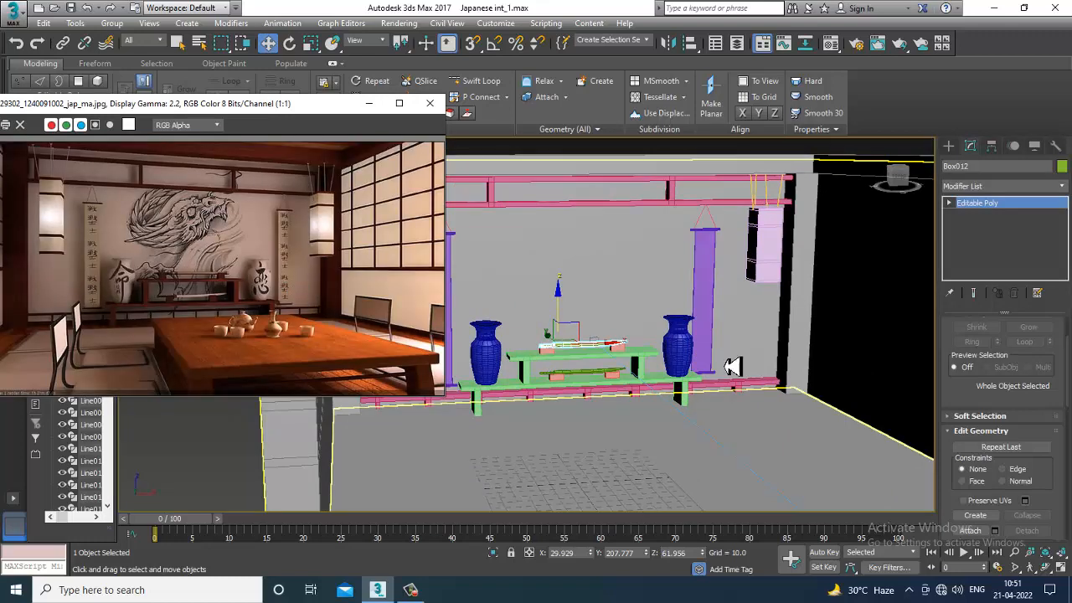
middle_drag(670, 369, 670, 289)
middle_drag(692, 346, 644, 316)
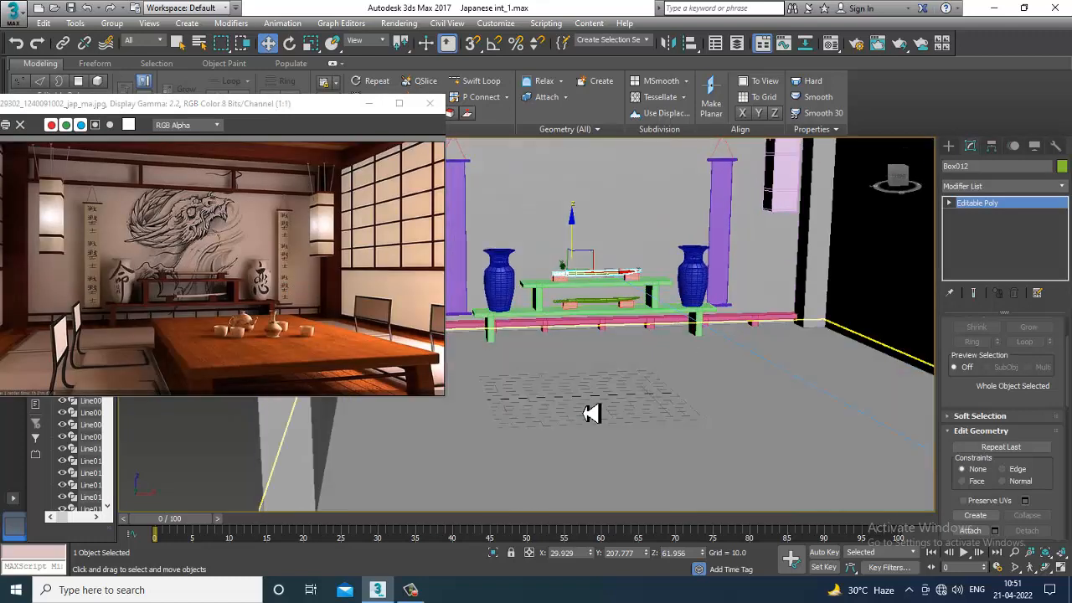
Create a thin ChamferBox on the floor in front of the shelves, about 126 long and 387 wide, for the tabletop.
click(949, 147)
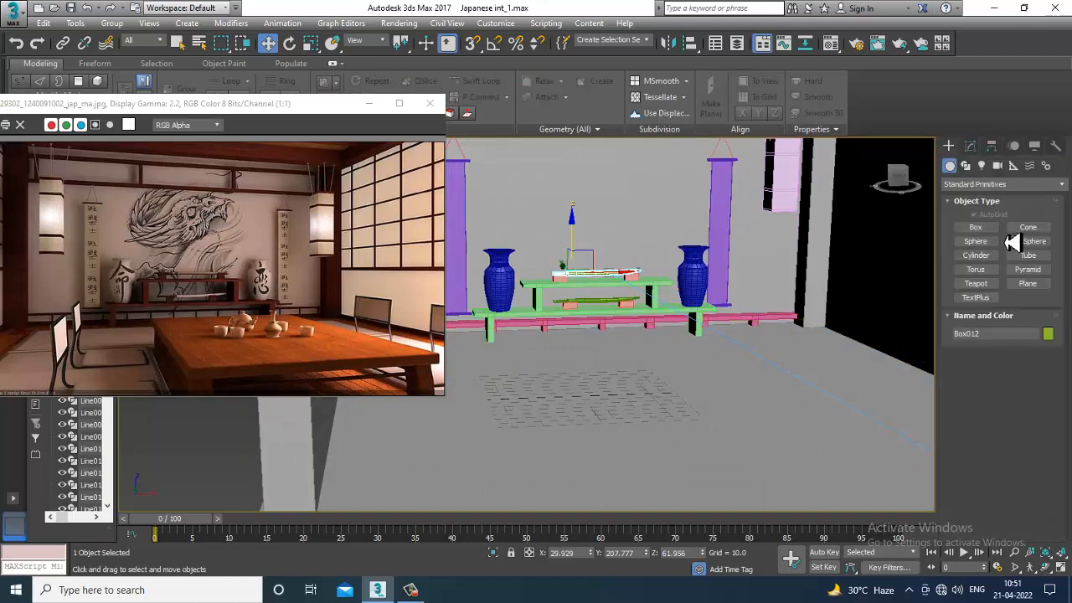
click(993, 184)
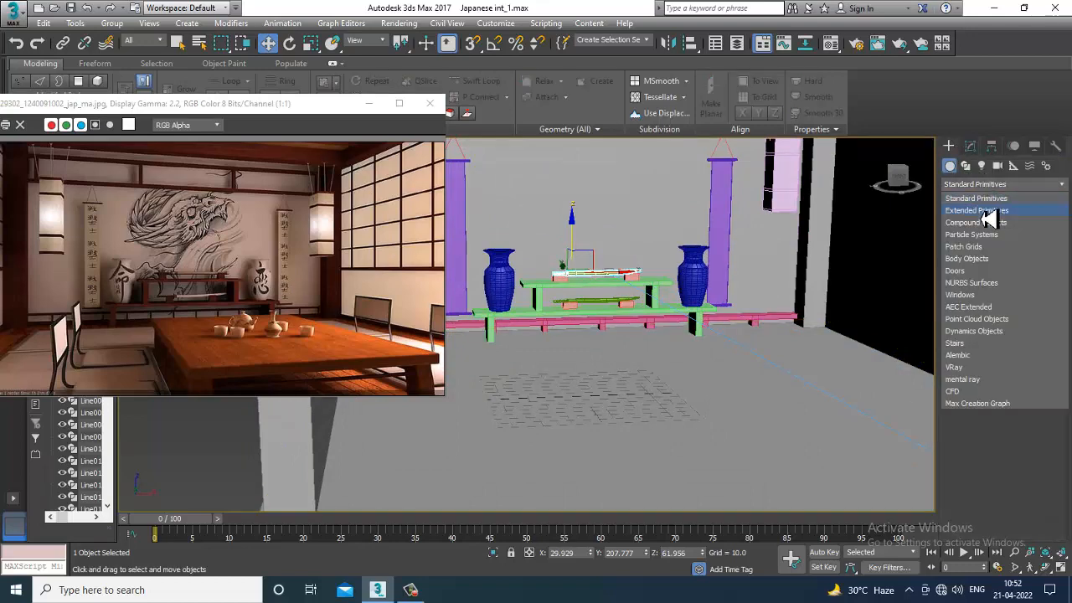
click(982, 210)
click(982, 243)
alt+middle_drag(795, 310, 467, 365)
drag(469, 344, 904, 415)
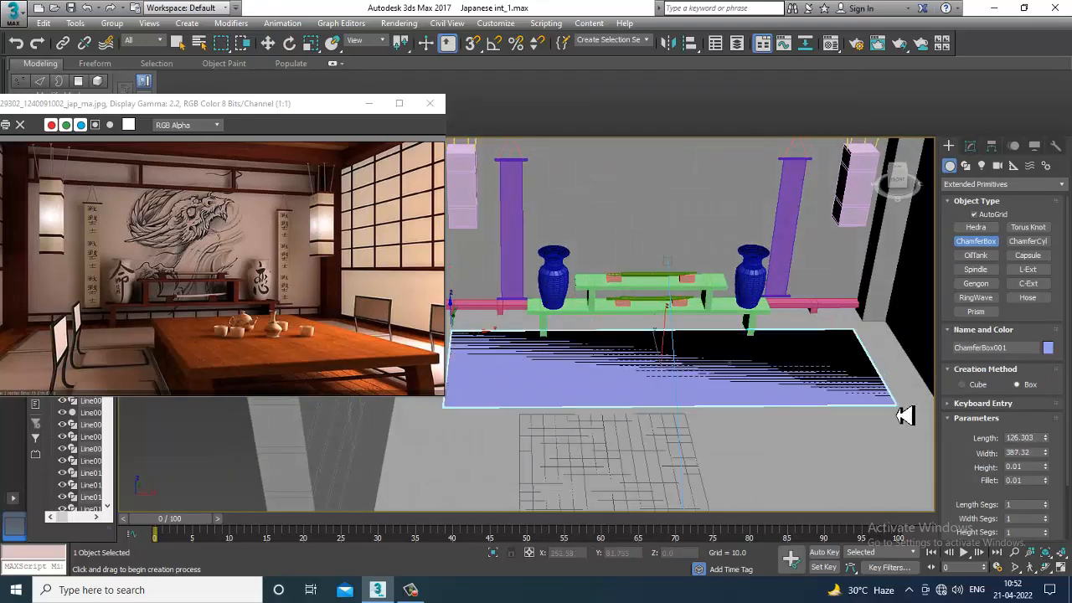
click(904, 414)
click(903, 411)
Move the chamfer box along Y away from the shelves to about 129.4.
key(w)
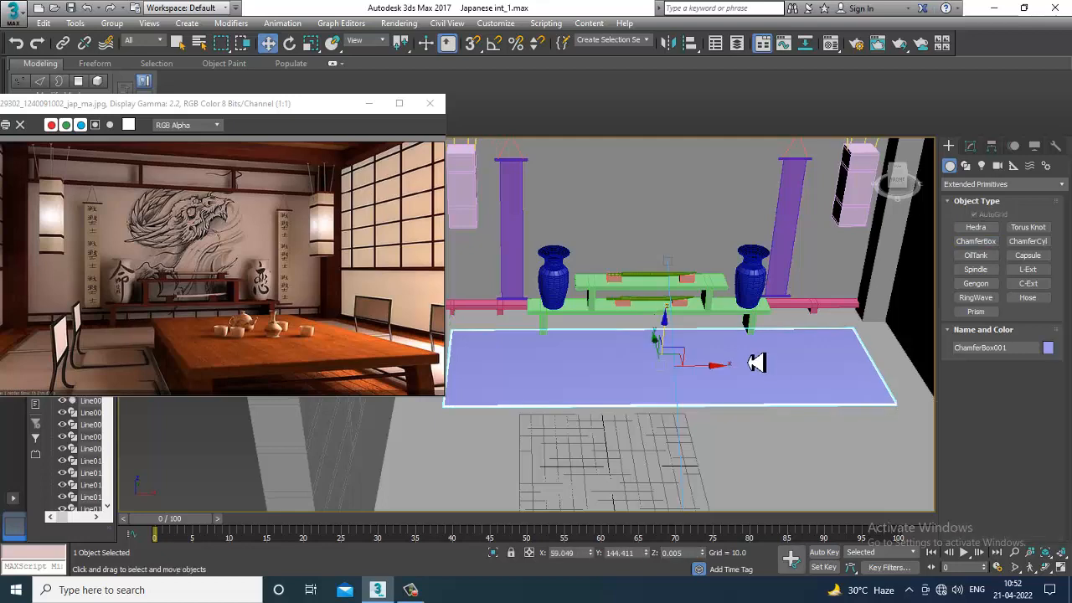
alt+middle_drag(756, 361, 708, 414)
scroll(708, 414, up, 3)
middle_drag(586, 431, 1030, 402)
alt+middle_drag(678, 425, 827, 408)
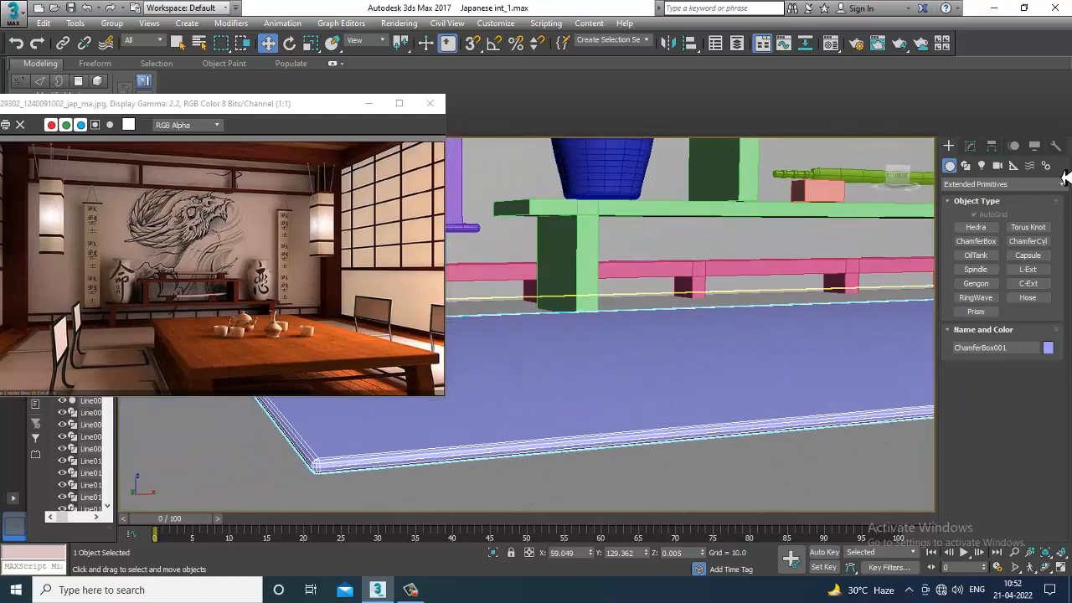
Set the chamfer box's height to 0.35 and its fillet segments to 1.
click(971, 148)
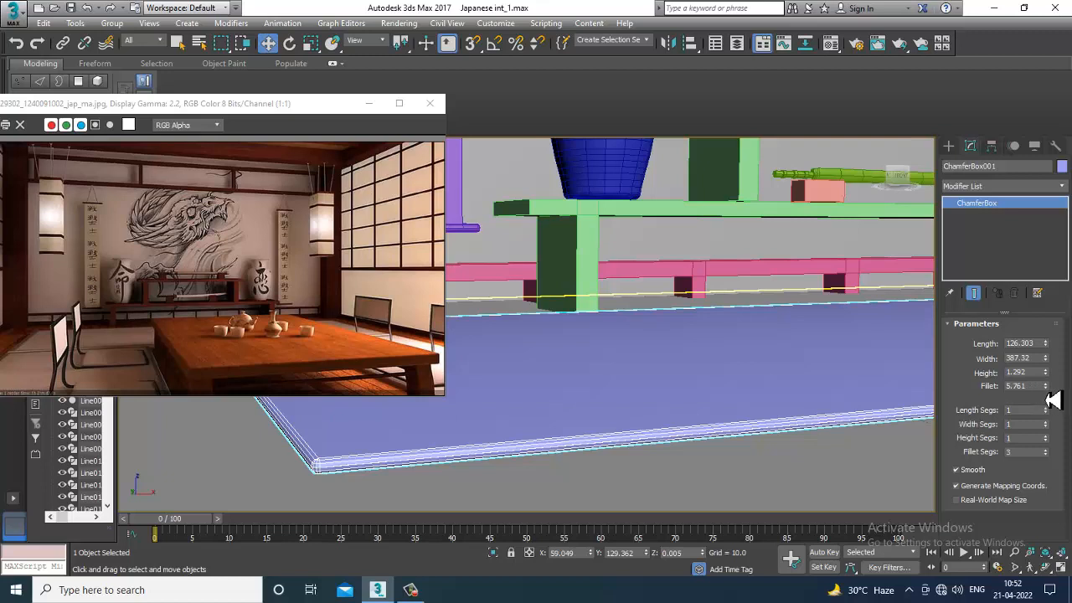
drag(1052, 401, 1057, 423)
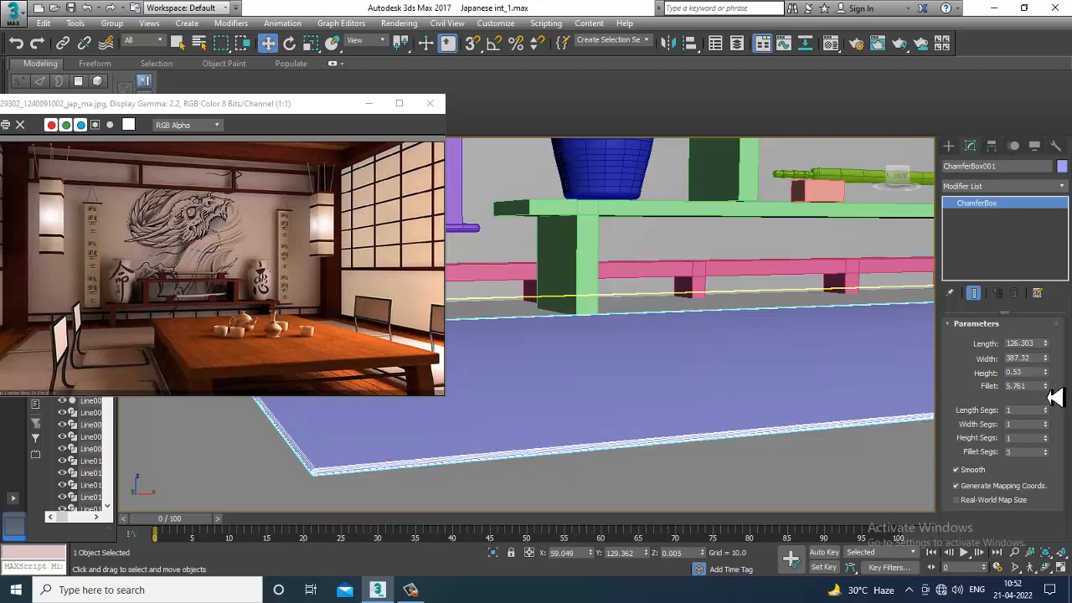
drag(1049, 463, 1059, 468)
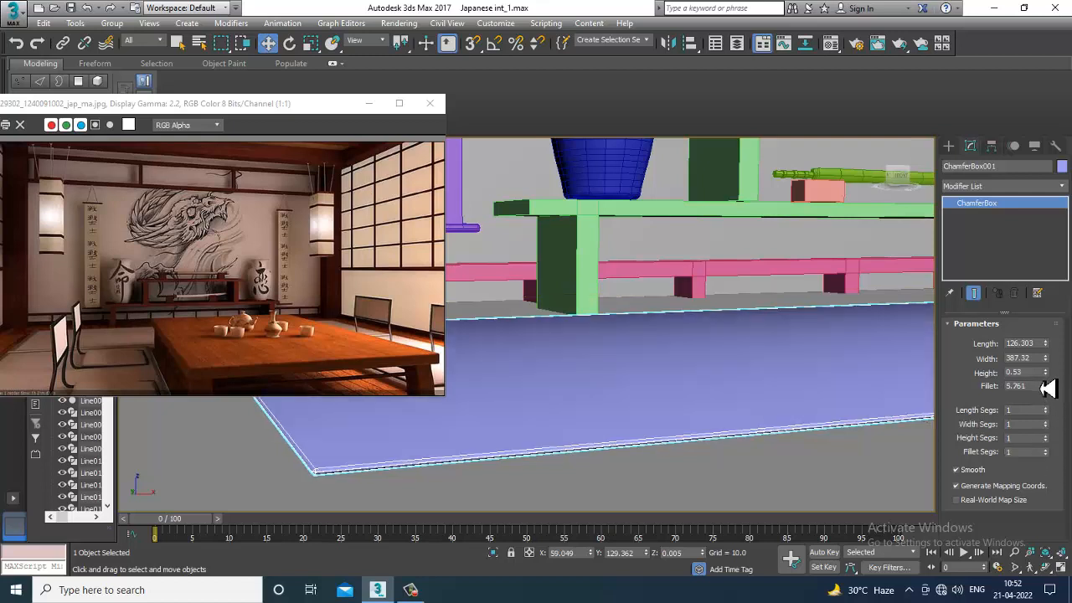
drag(1053, 378, 1060, 393)
scroll(823, 384, down, 3)
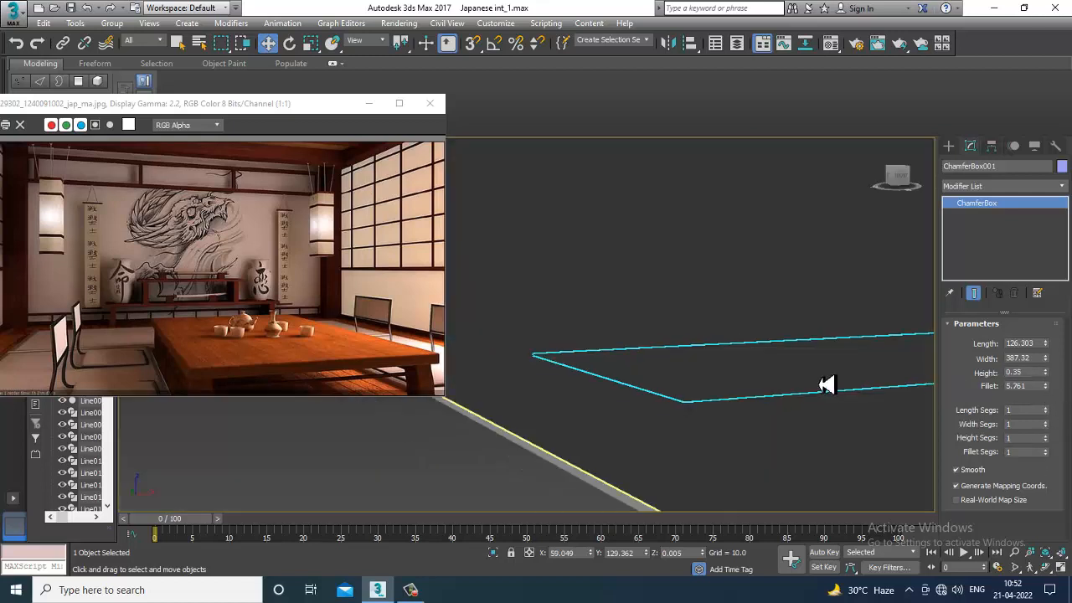
alt+middle_drag(823, 383, 648, 407)
middle_drag(796, 410, 710, 373)
scroll(646, 413, down, 1)
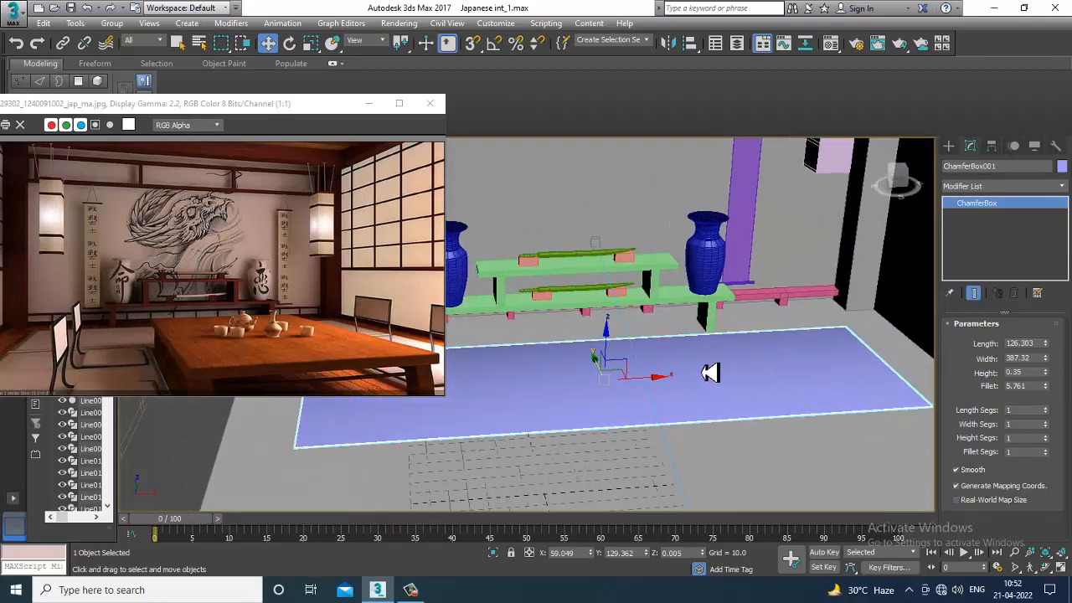
Examine the thin chamfer box in front of the shelves from the camera and in perspective, comparing the room with the reference image.
click(369, 103)
alt+middle_drag(561, 333, 644, 345)
scroll(598, 343, down, 1)
key(c)
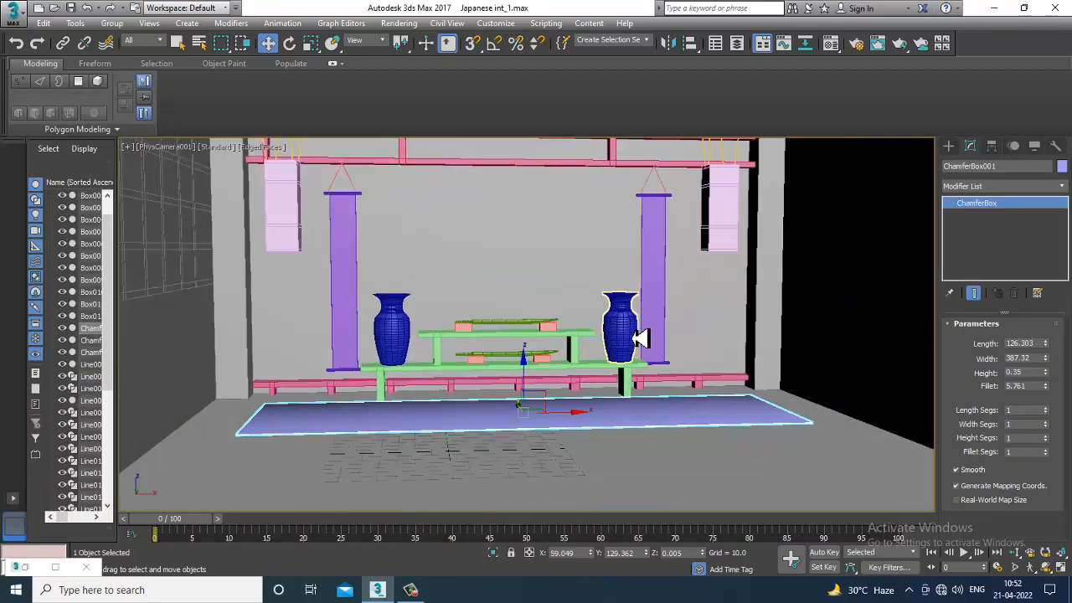
key(p)
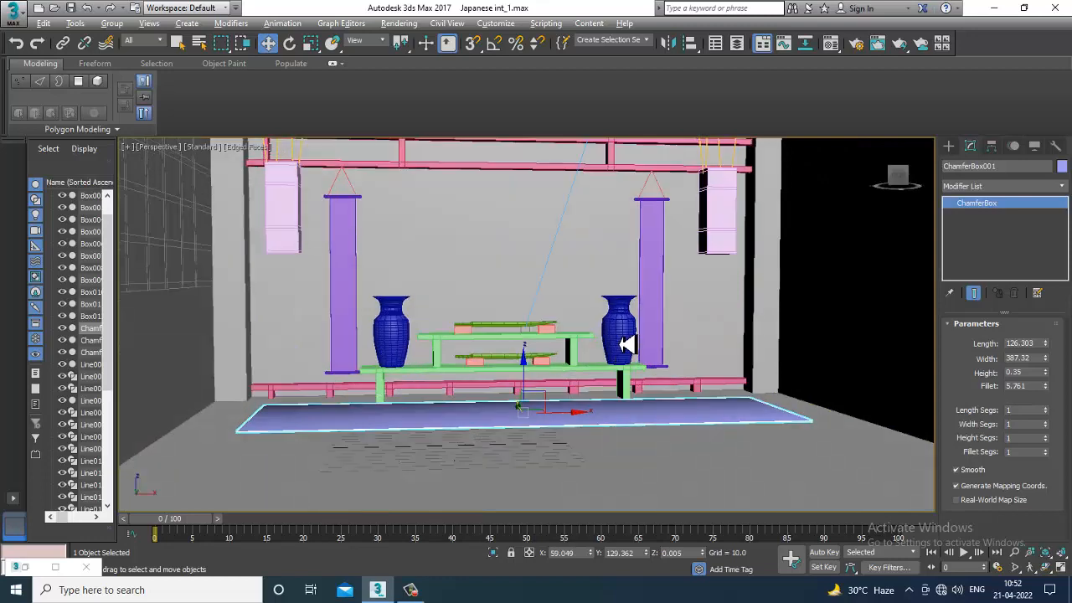
alt+middle_drag(617, 342, 644, 405)
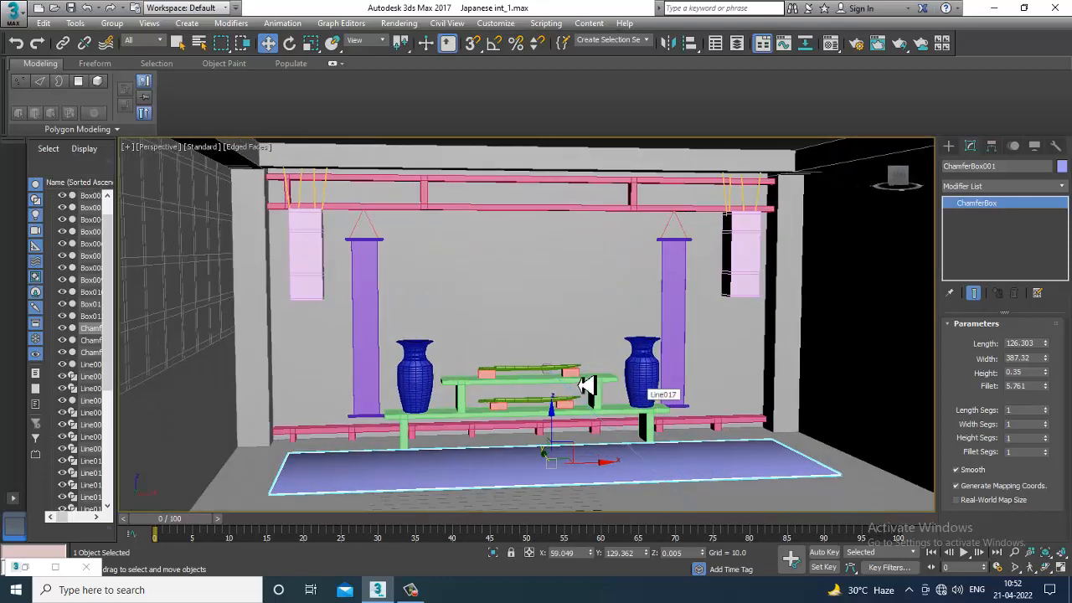
click(33, 574)
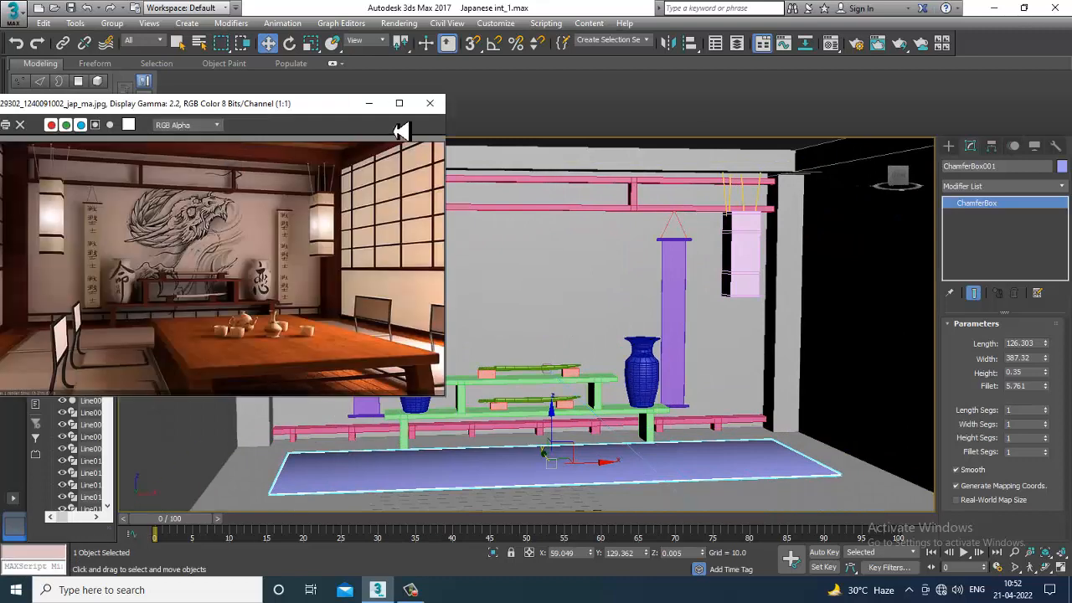
click(374, 106)
alt+middle_drag(636, 291, 615, 292)
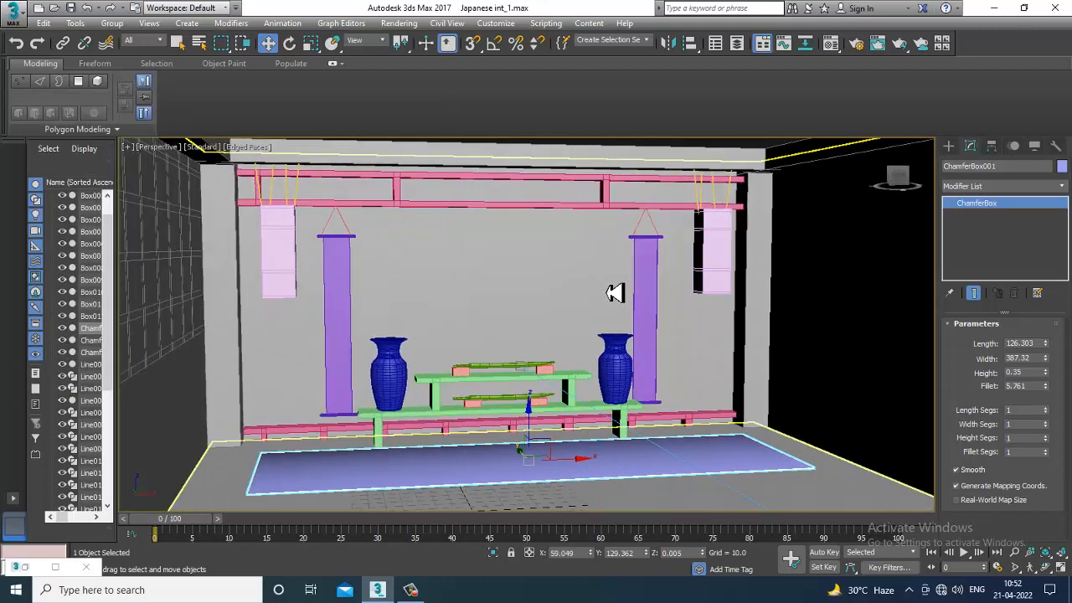